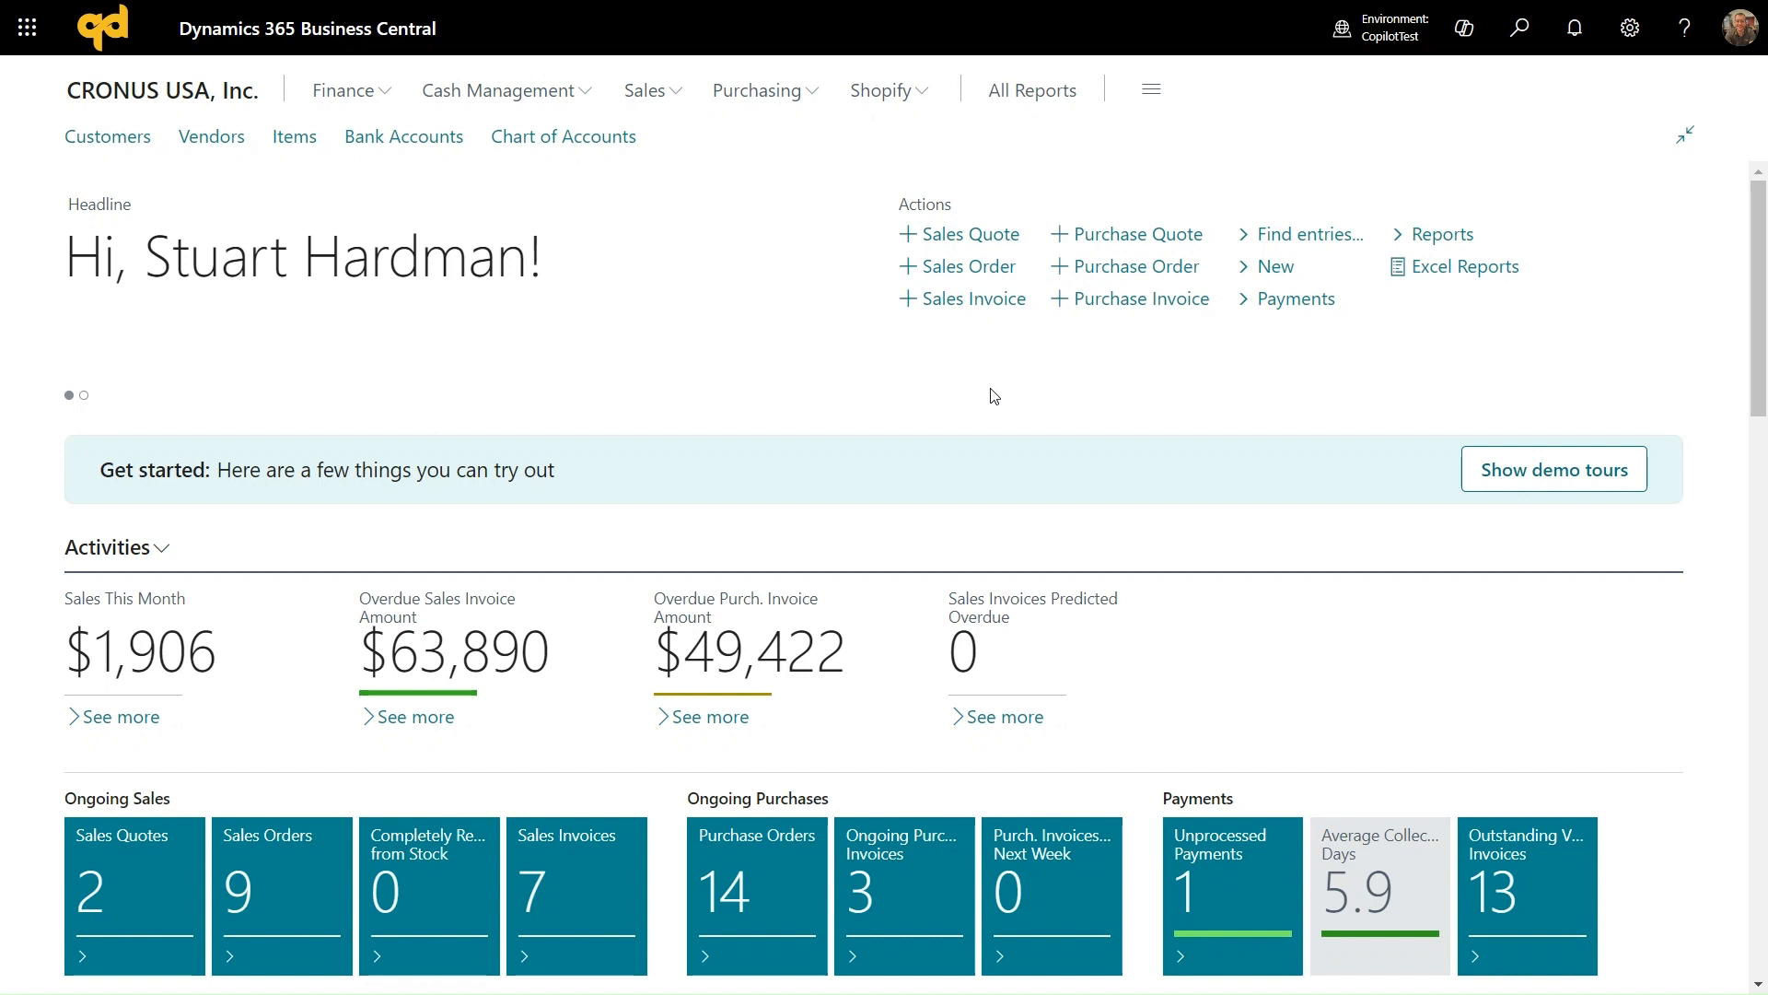
Find the Copilot & AI capabilities page, review the listed capabilities and their status, and close it
click(1520, 29)
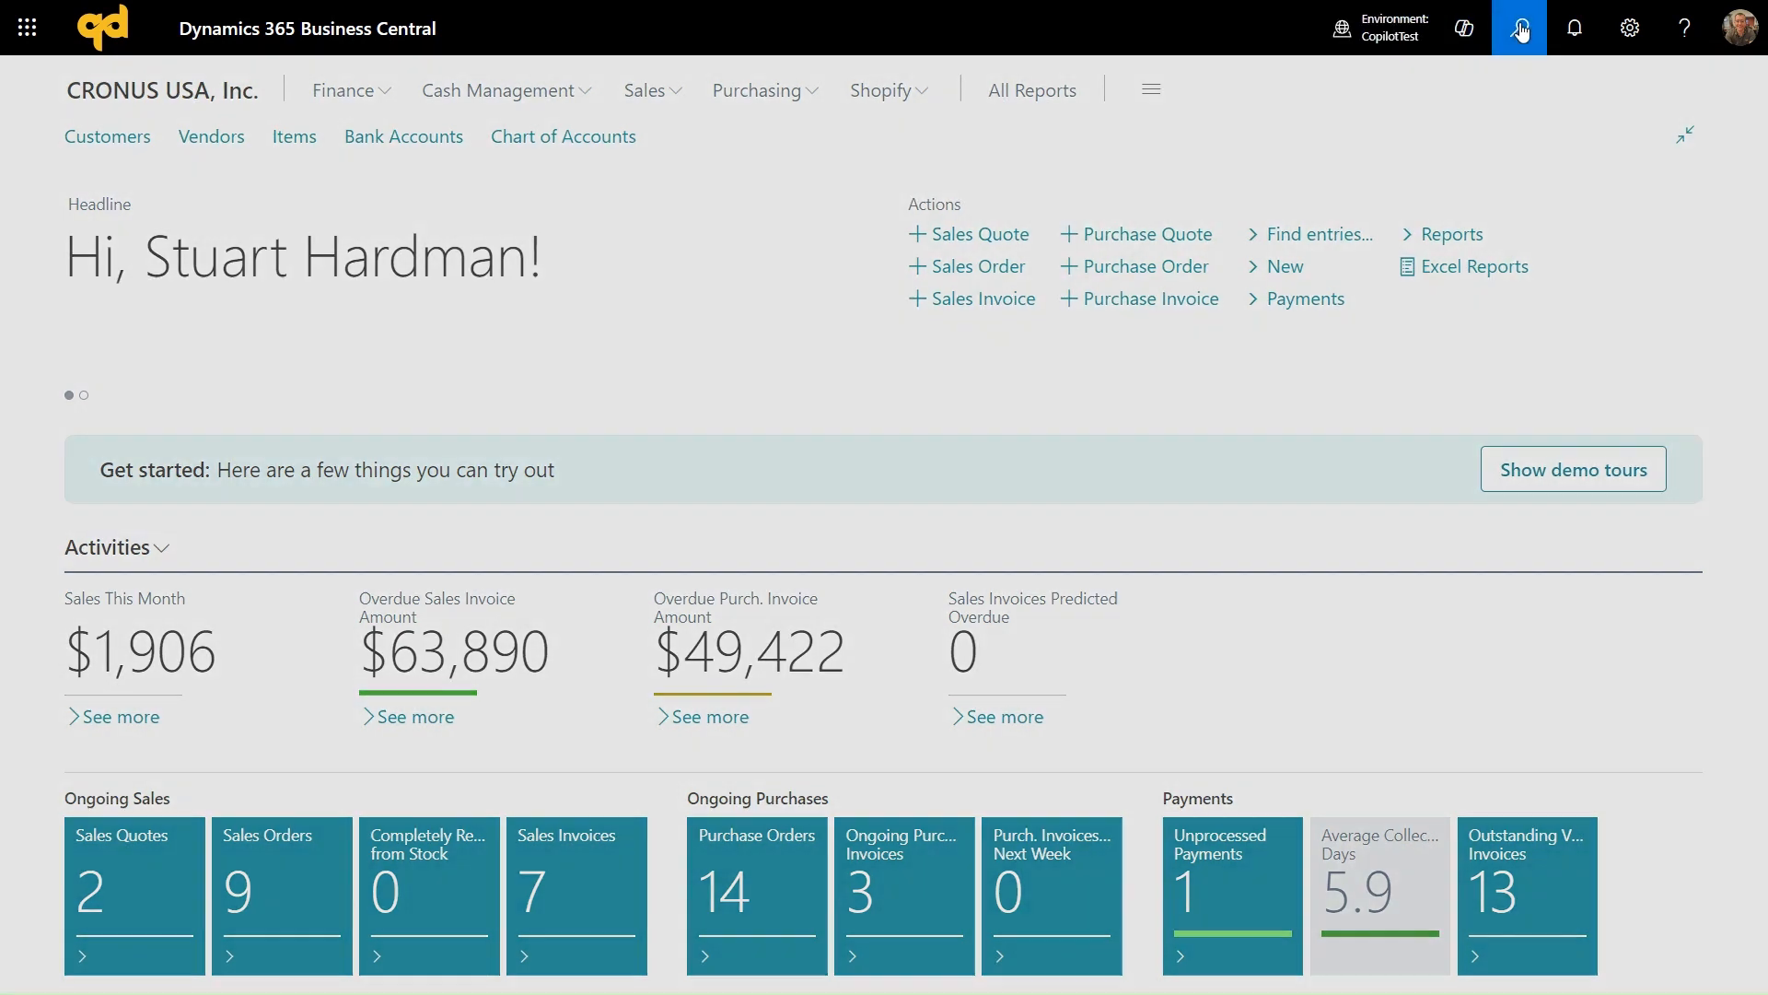
text(copil)
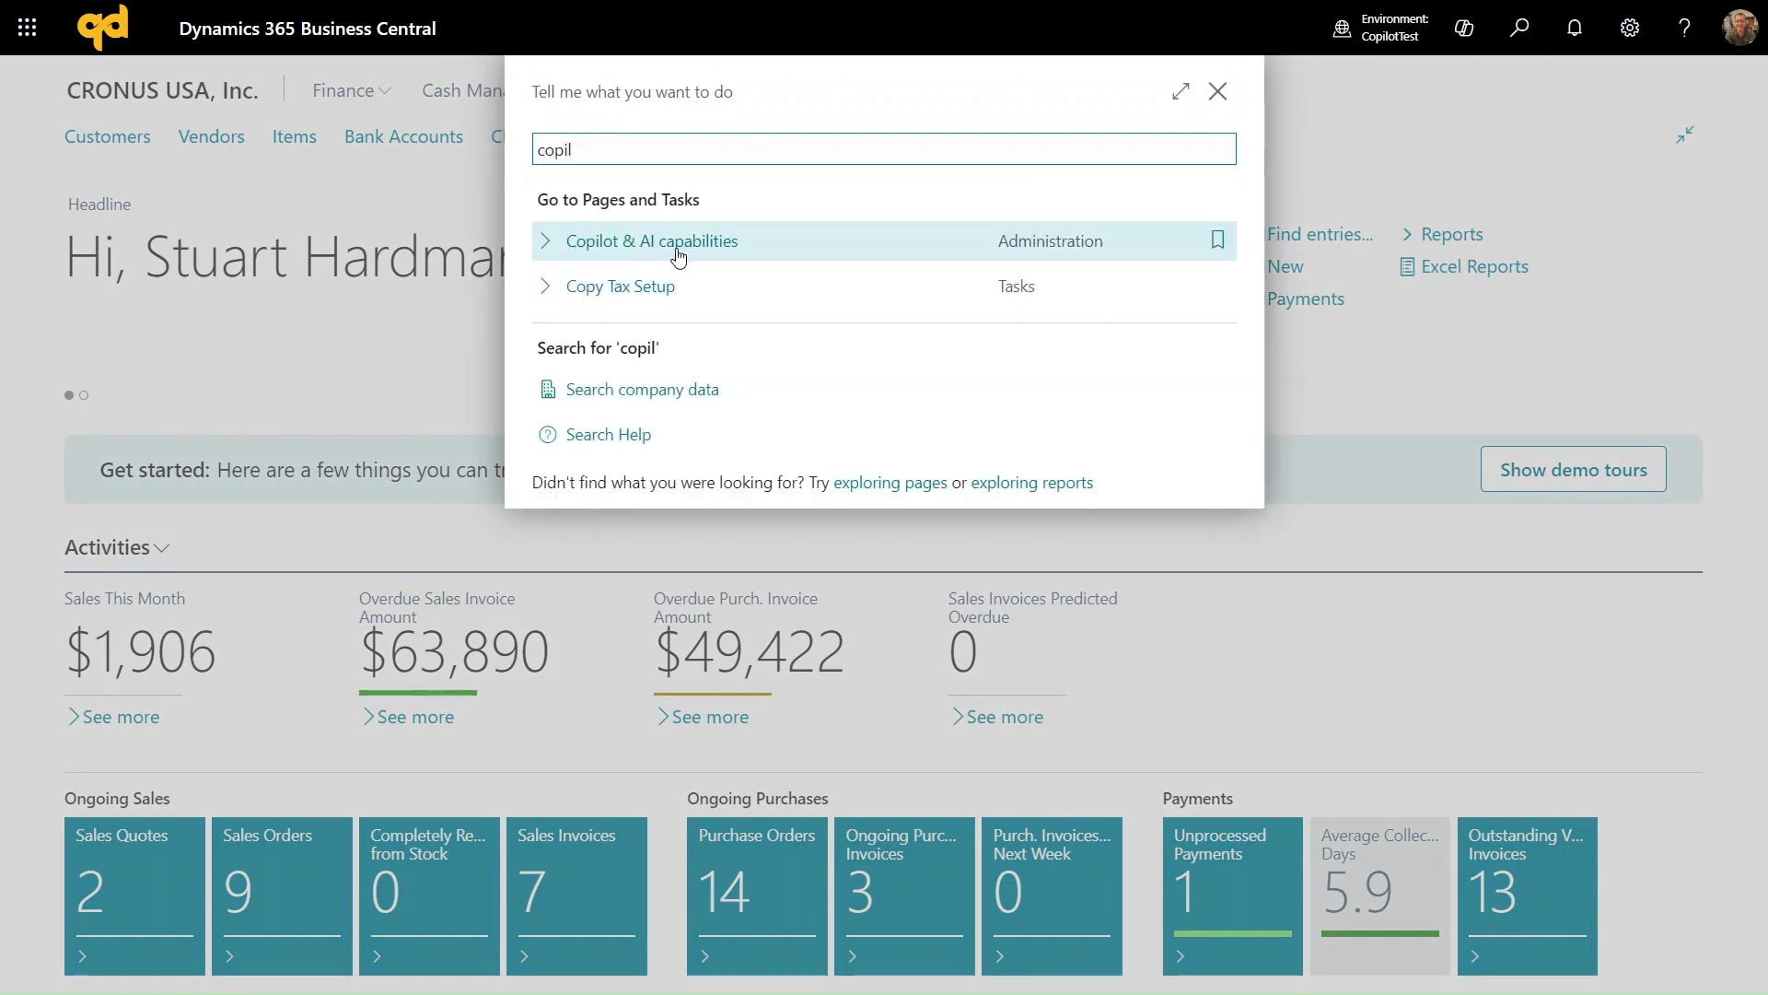
click(645, 253)
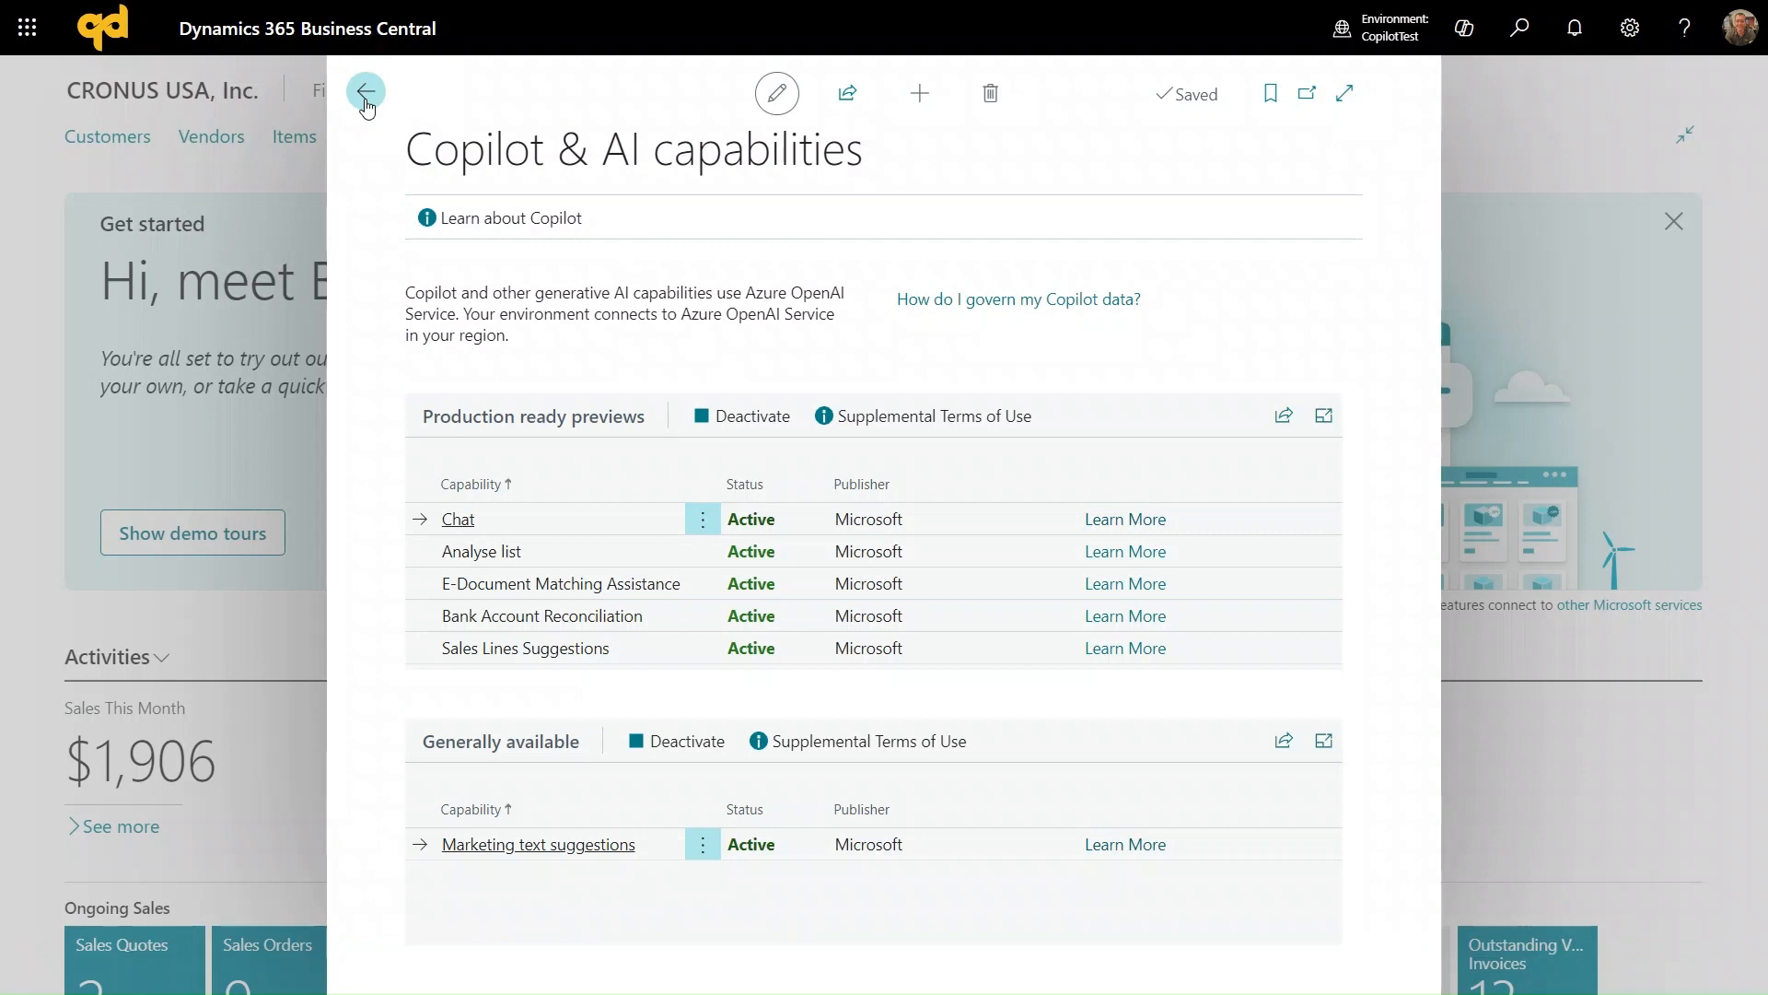
click(366, 97)
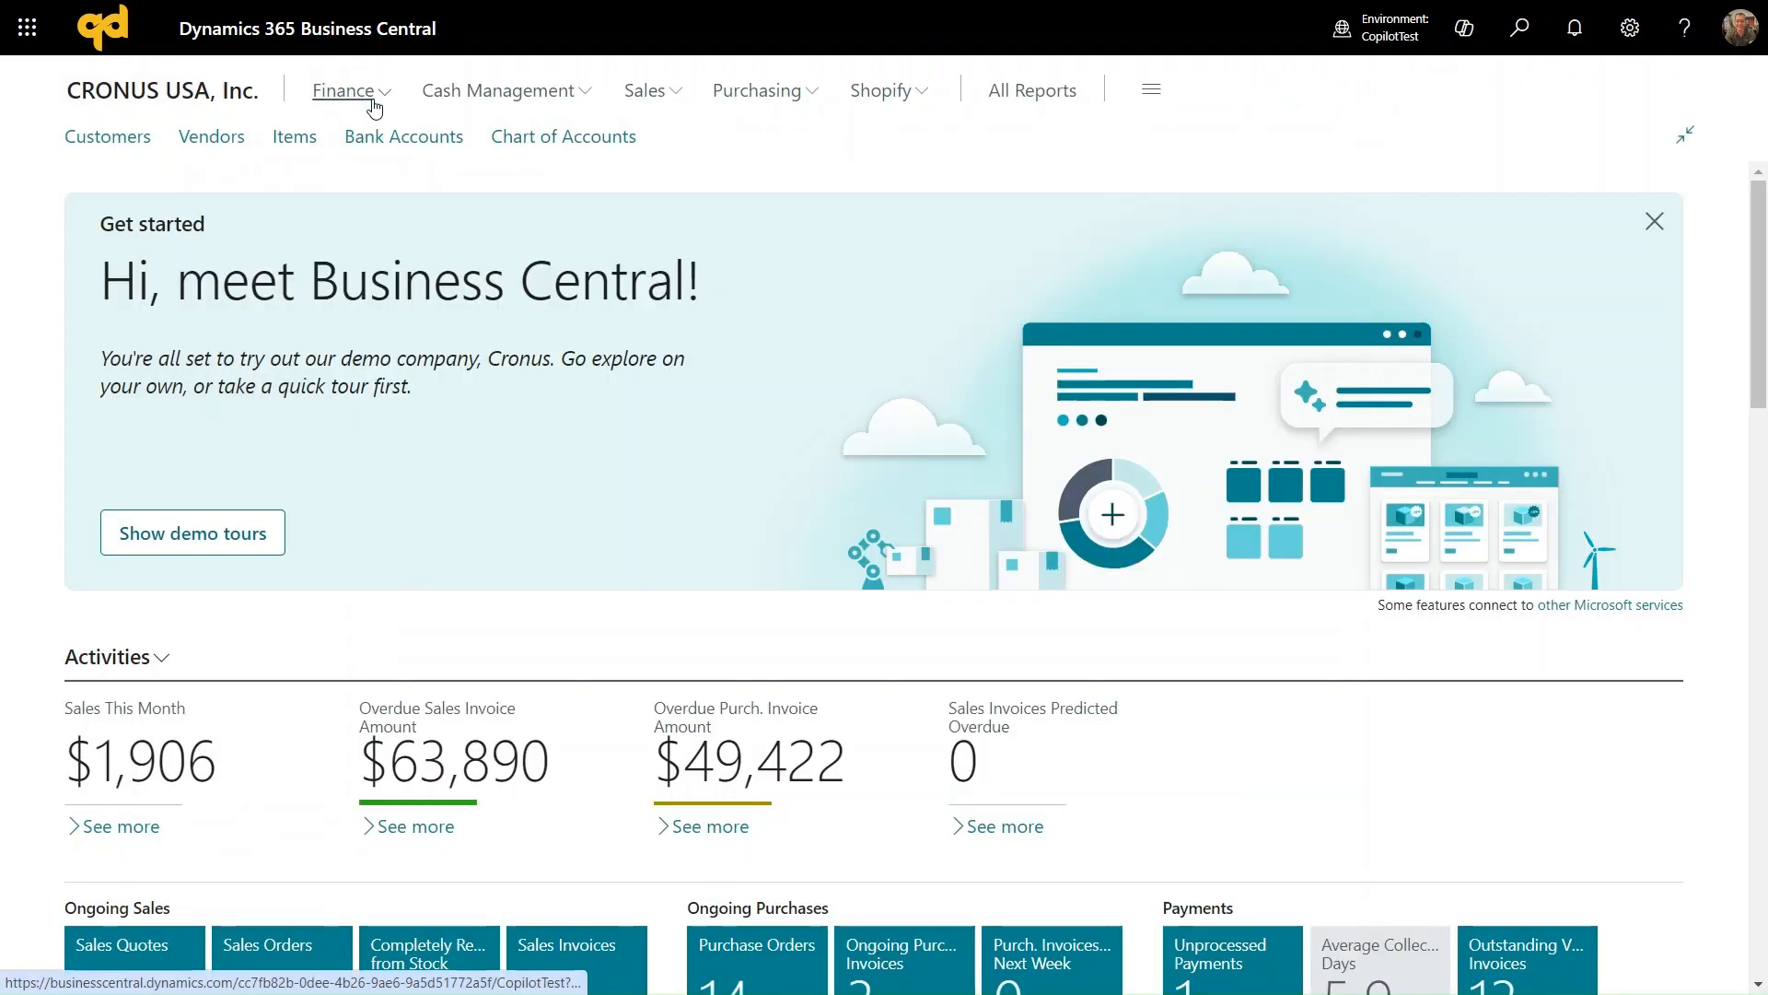
Open the item card for 1896-S ATHENS Desk from the sales items and draft its marketing text with Copilot
click(646, 89)
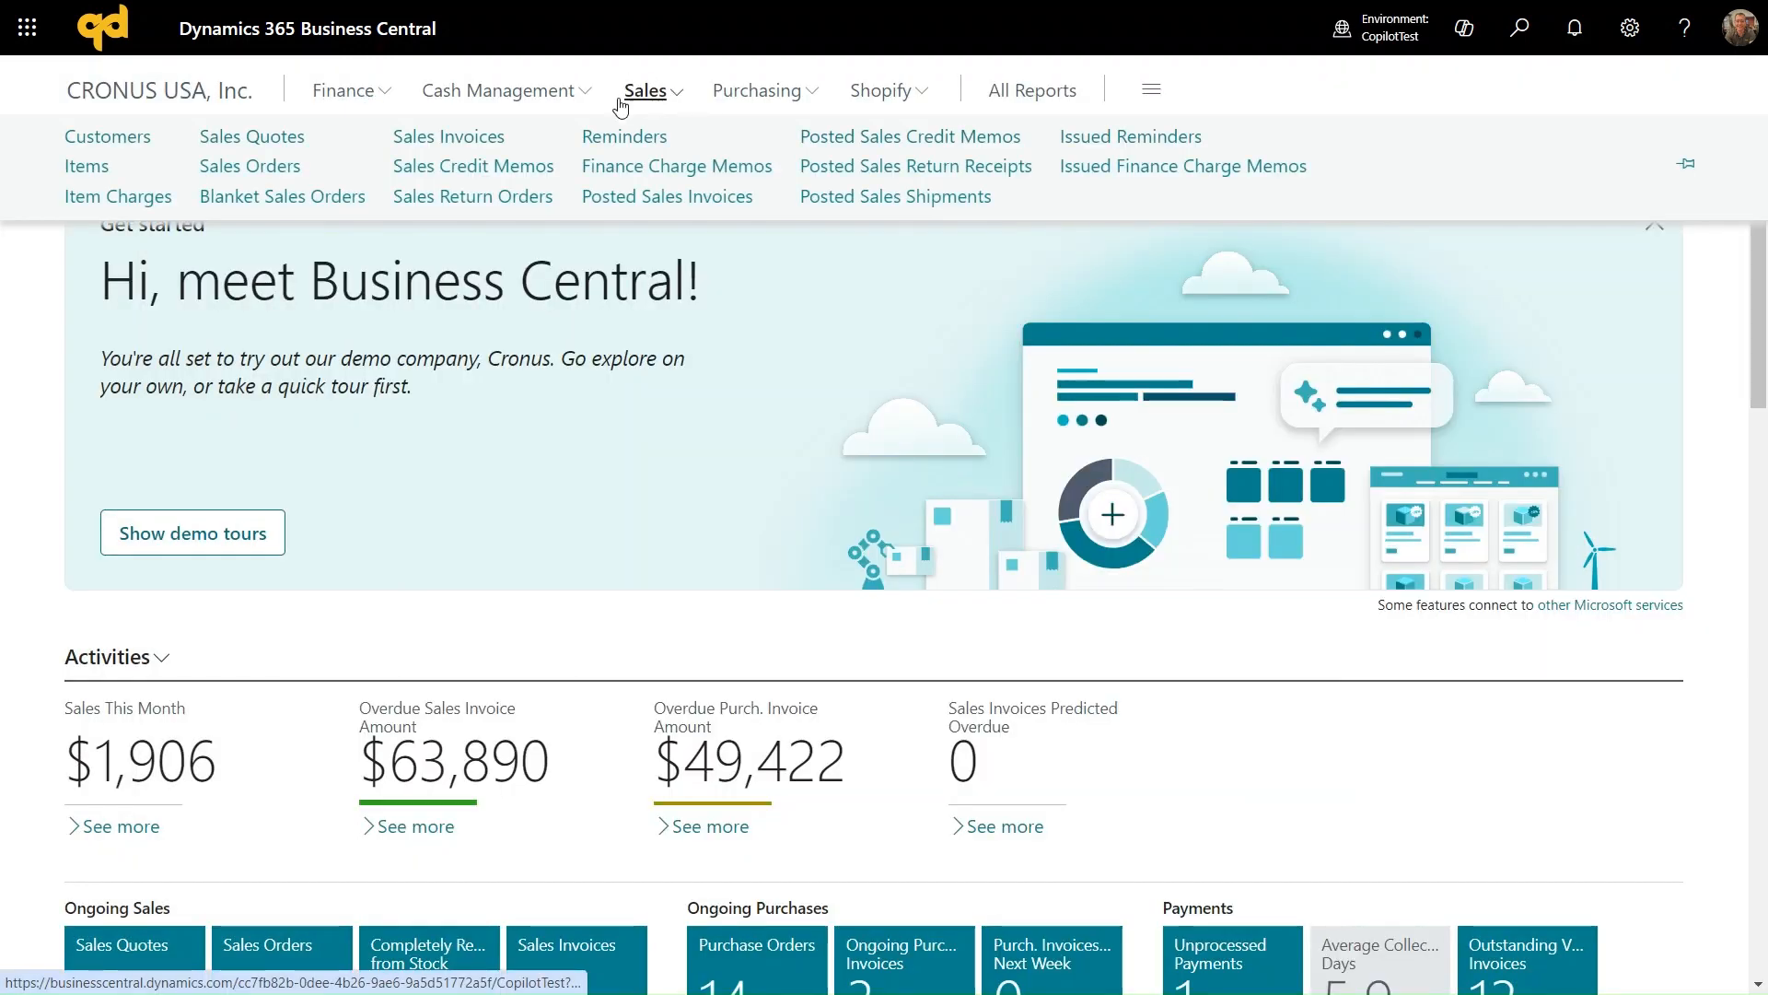
click(81, 166)
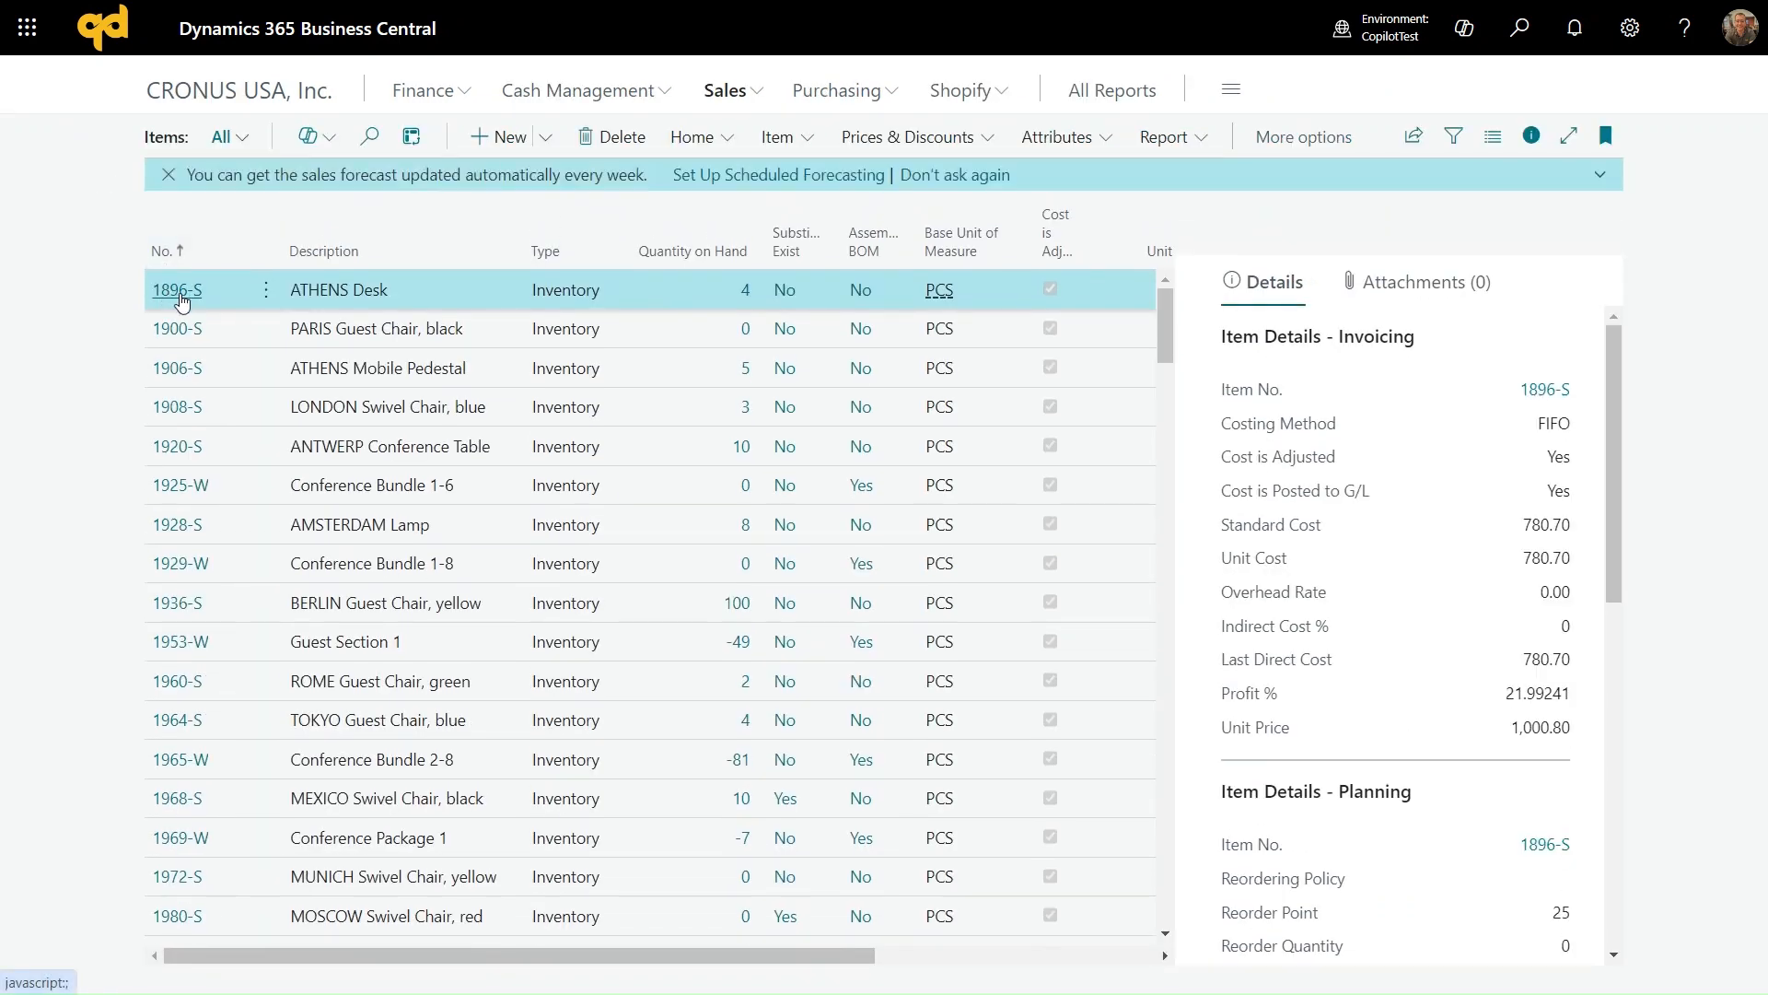
click(179, 291)
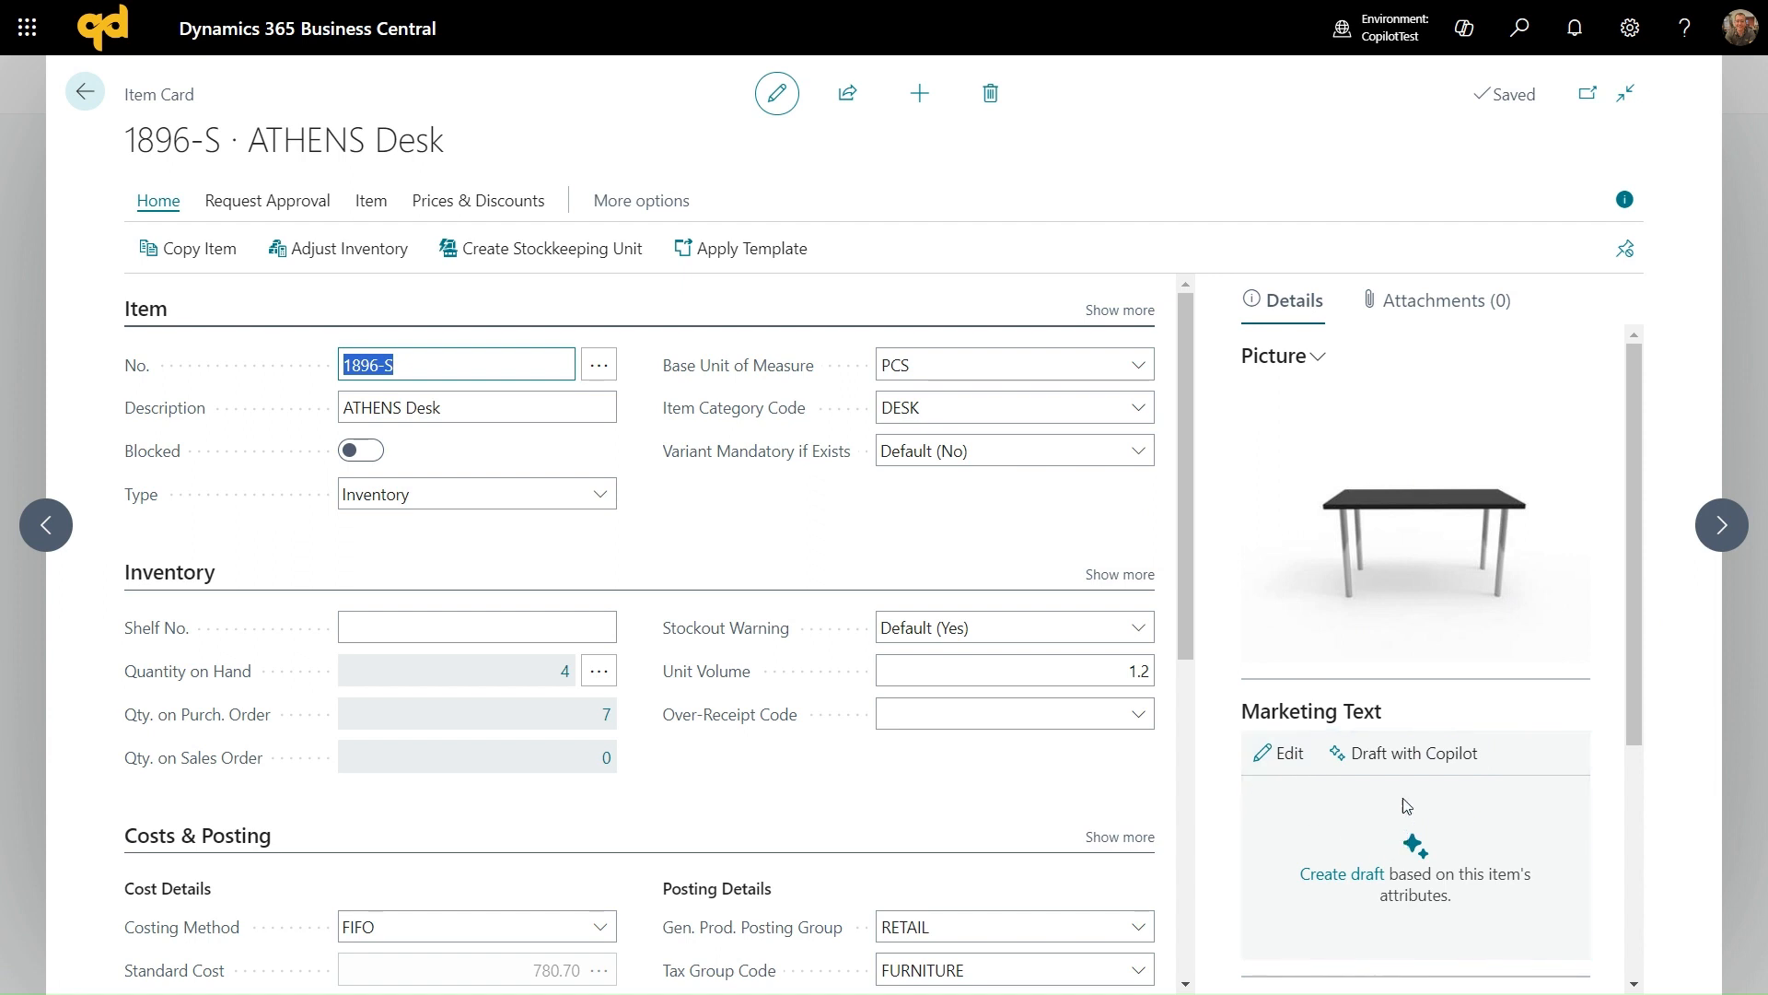
click(1413, 753)
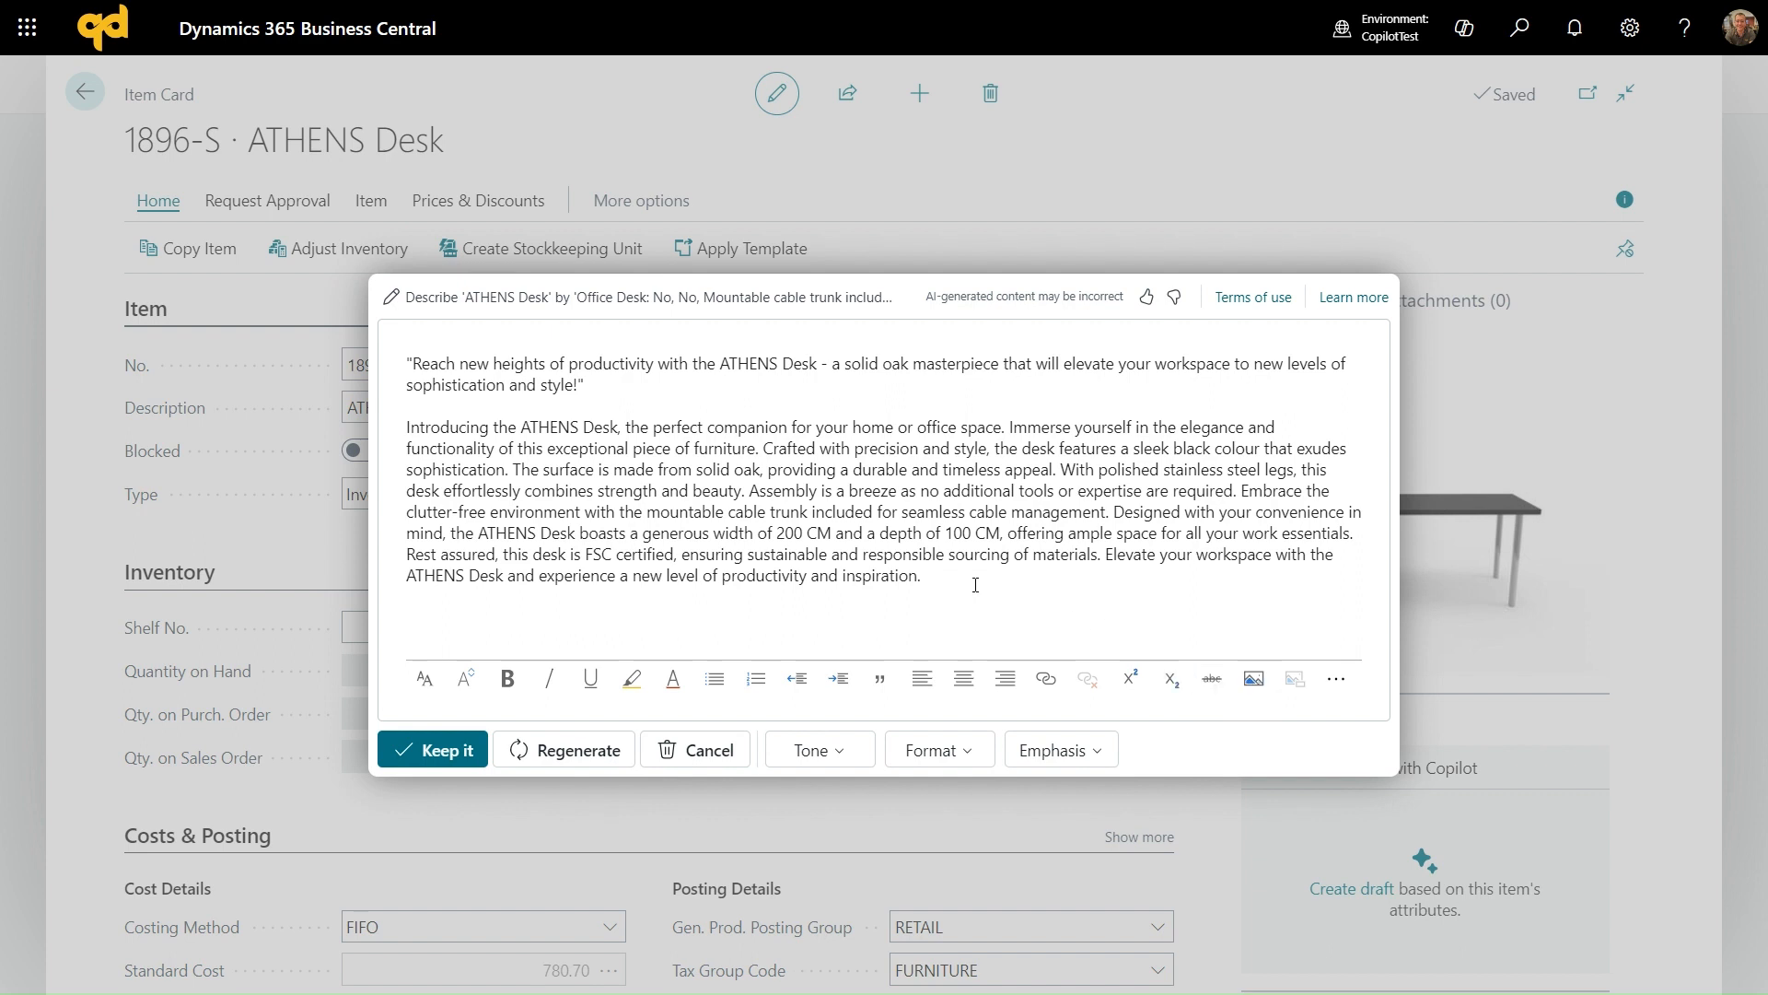
Regenerate the marketing text draft in the Brief format with an Elegance emphasis
click(956, 755)
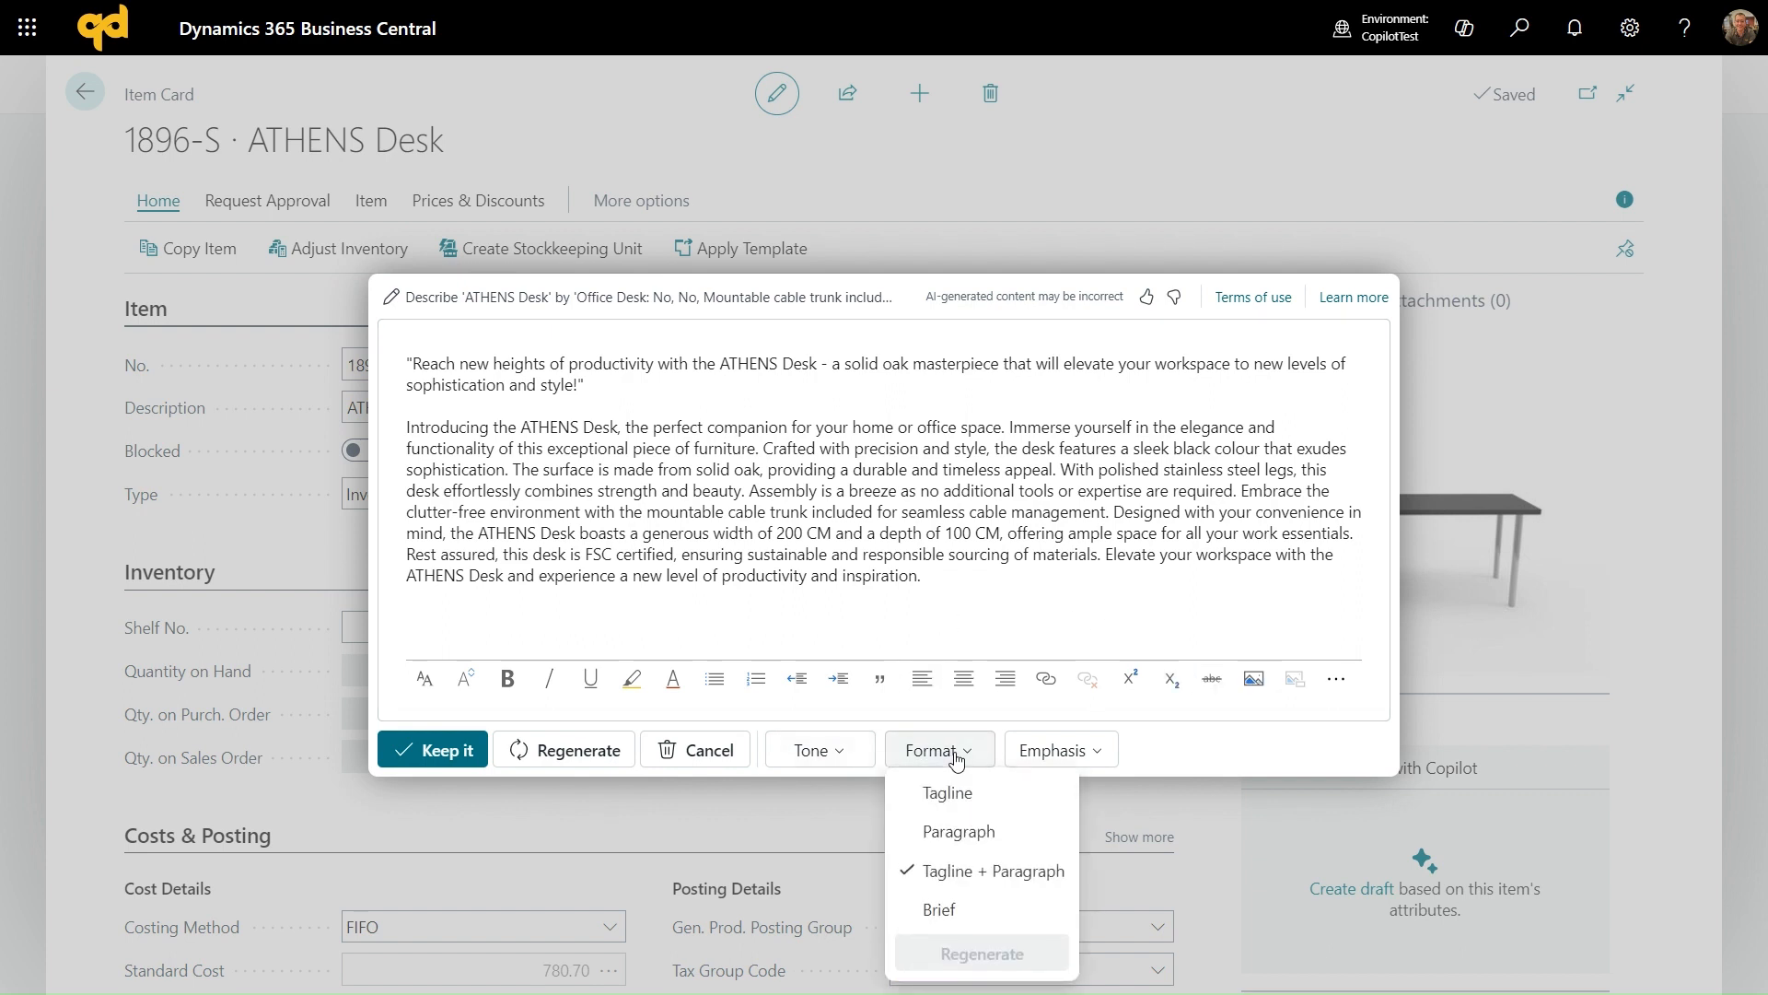
click(950, 914)
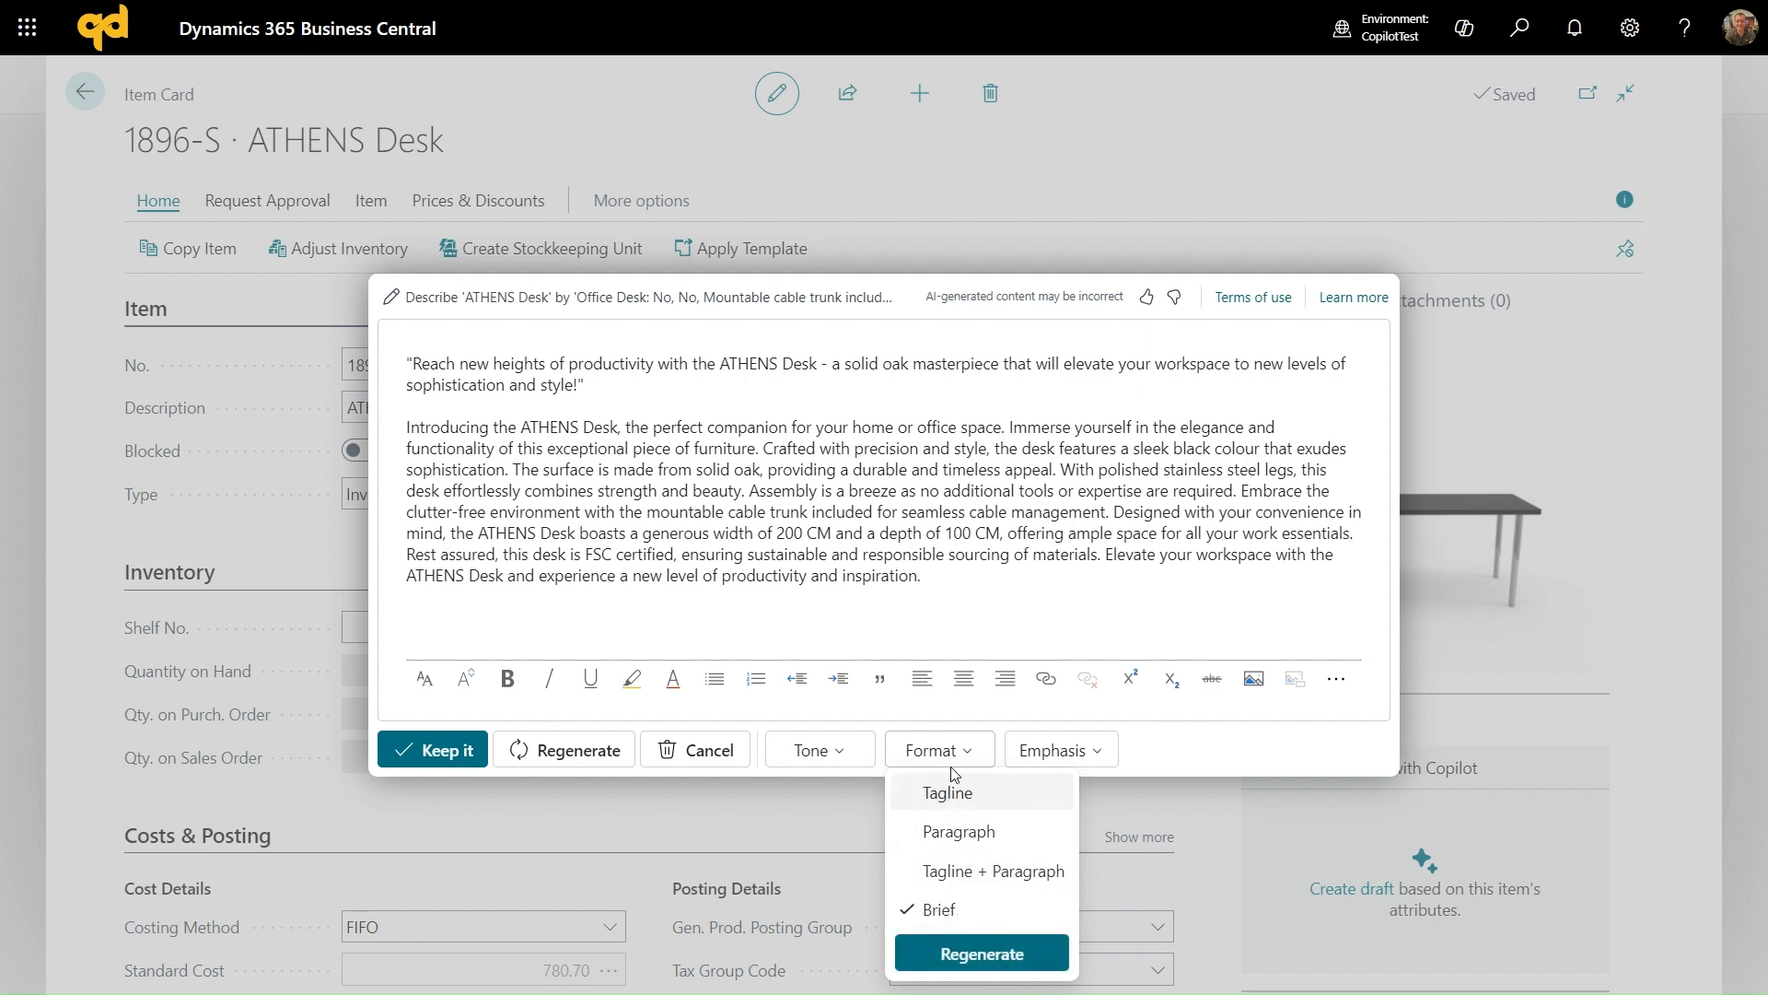
click(1105, 751)
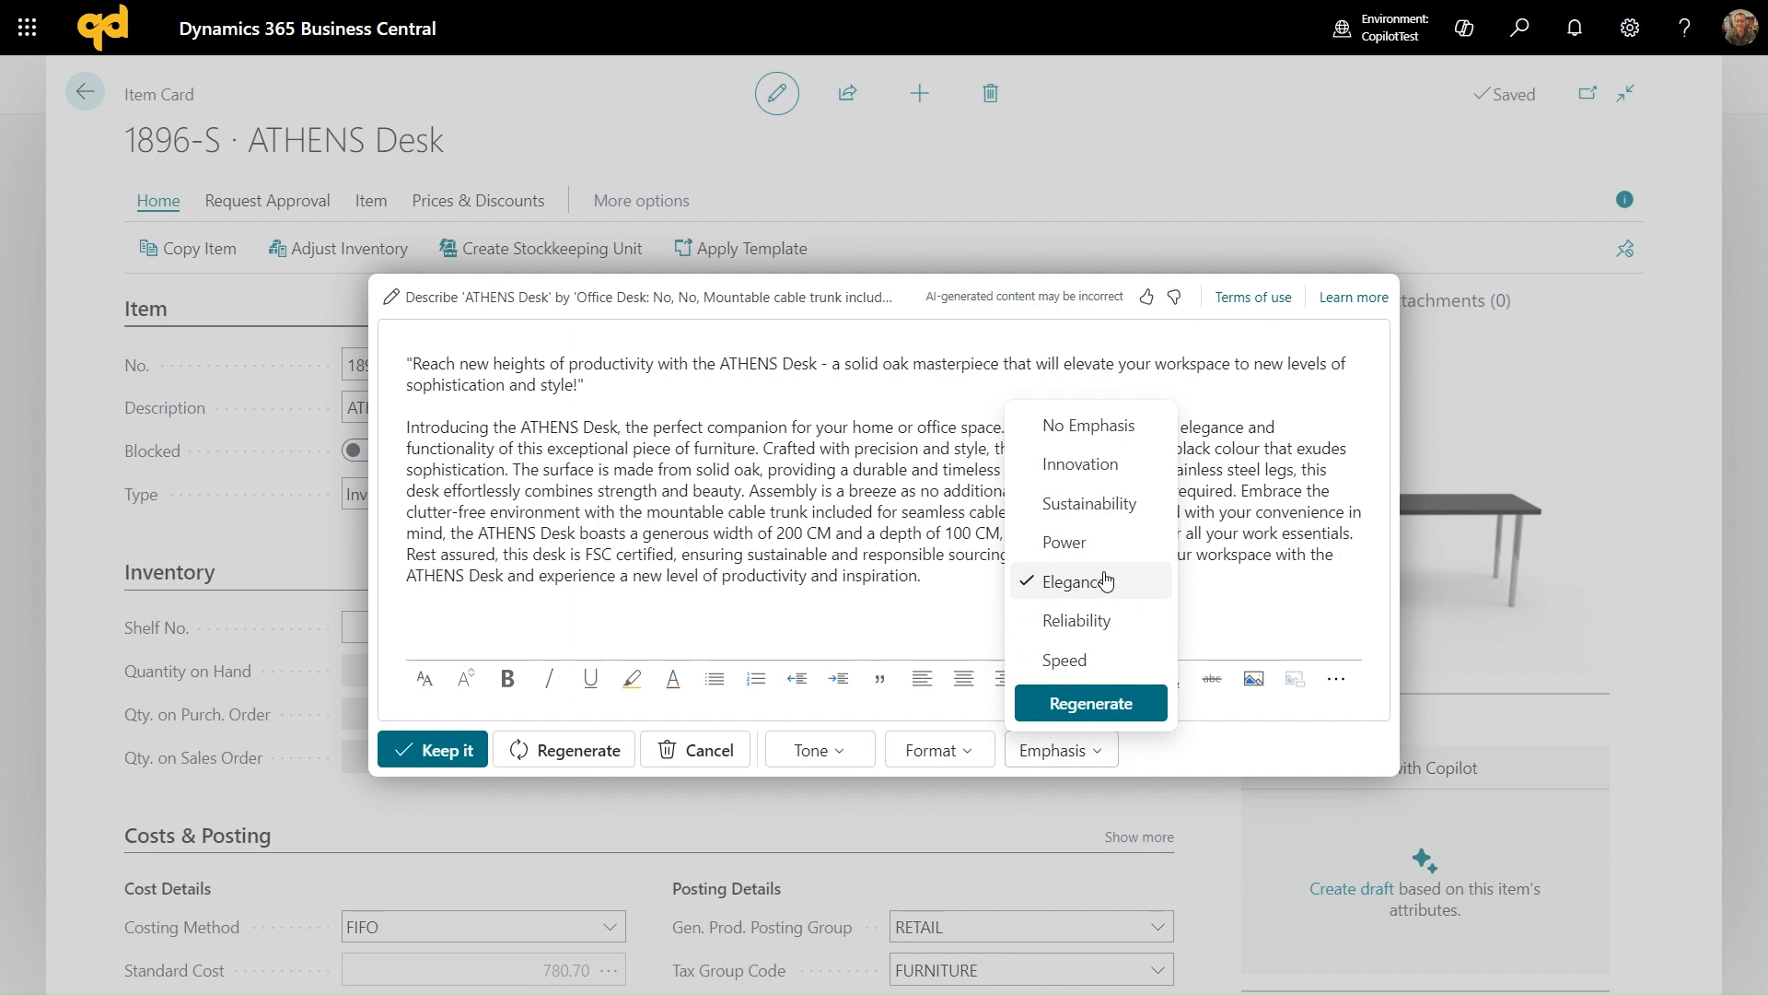
click(1091, 702)
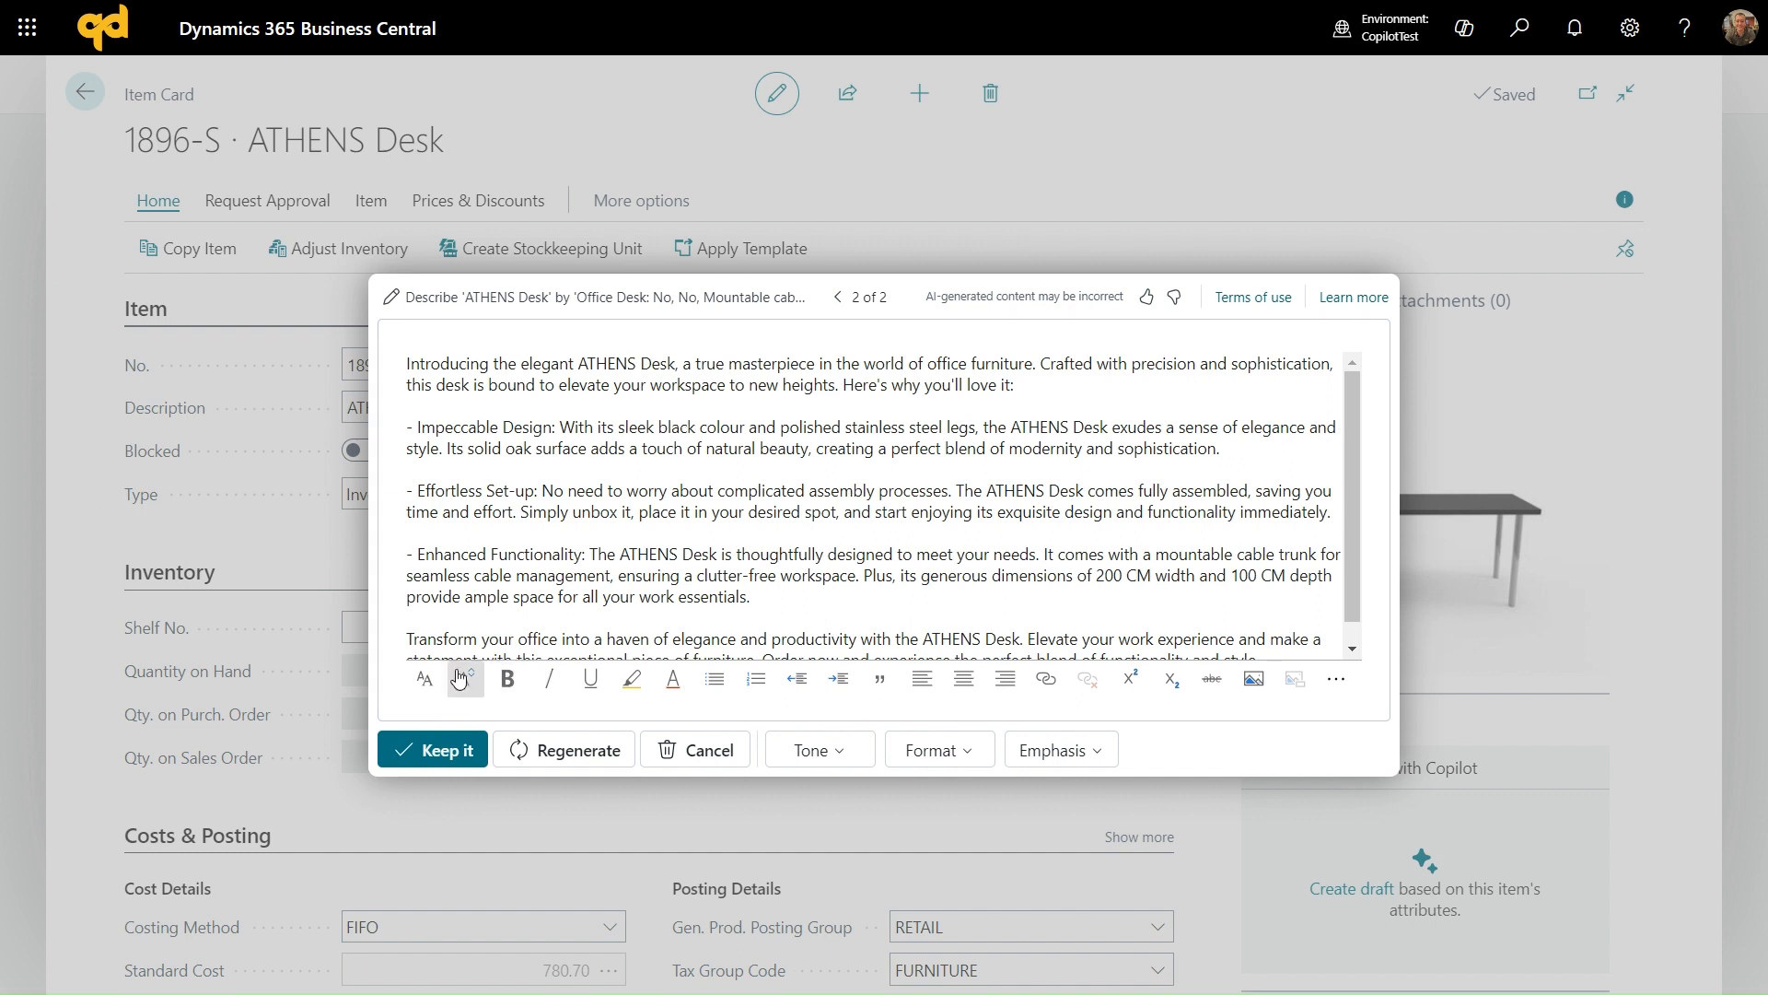
Make the word "Impeccable" bold in the marketing text draft and keep the text for the item
click(421, 428)
drag(502, 429, 417, 428)
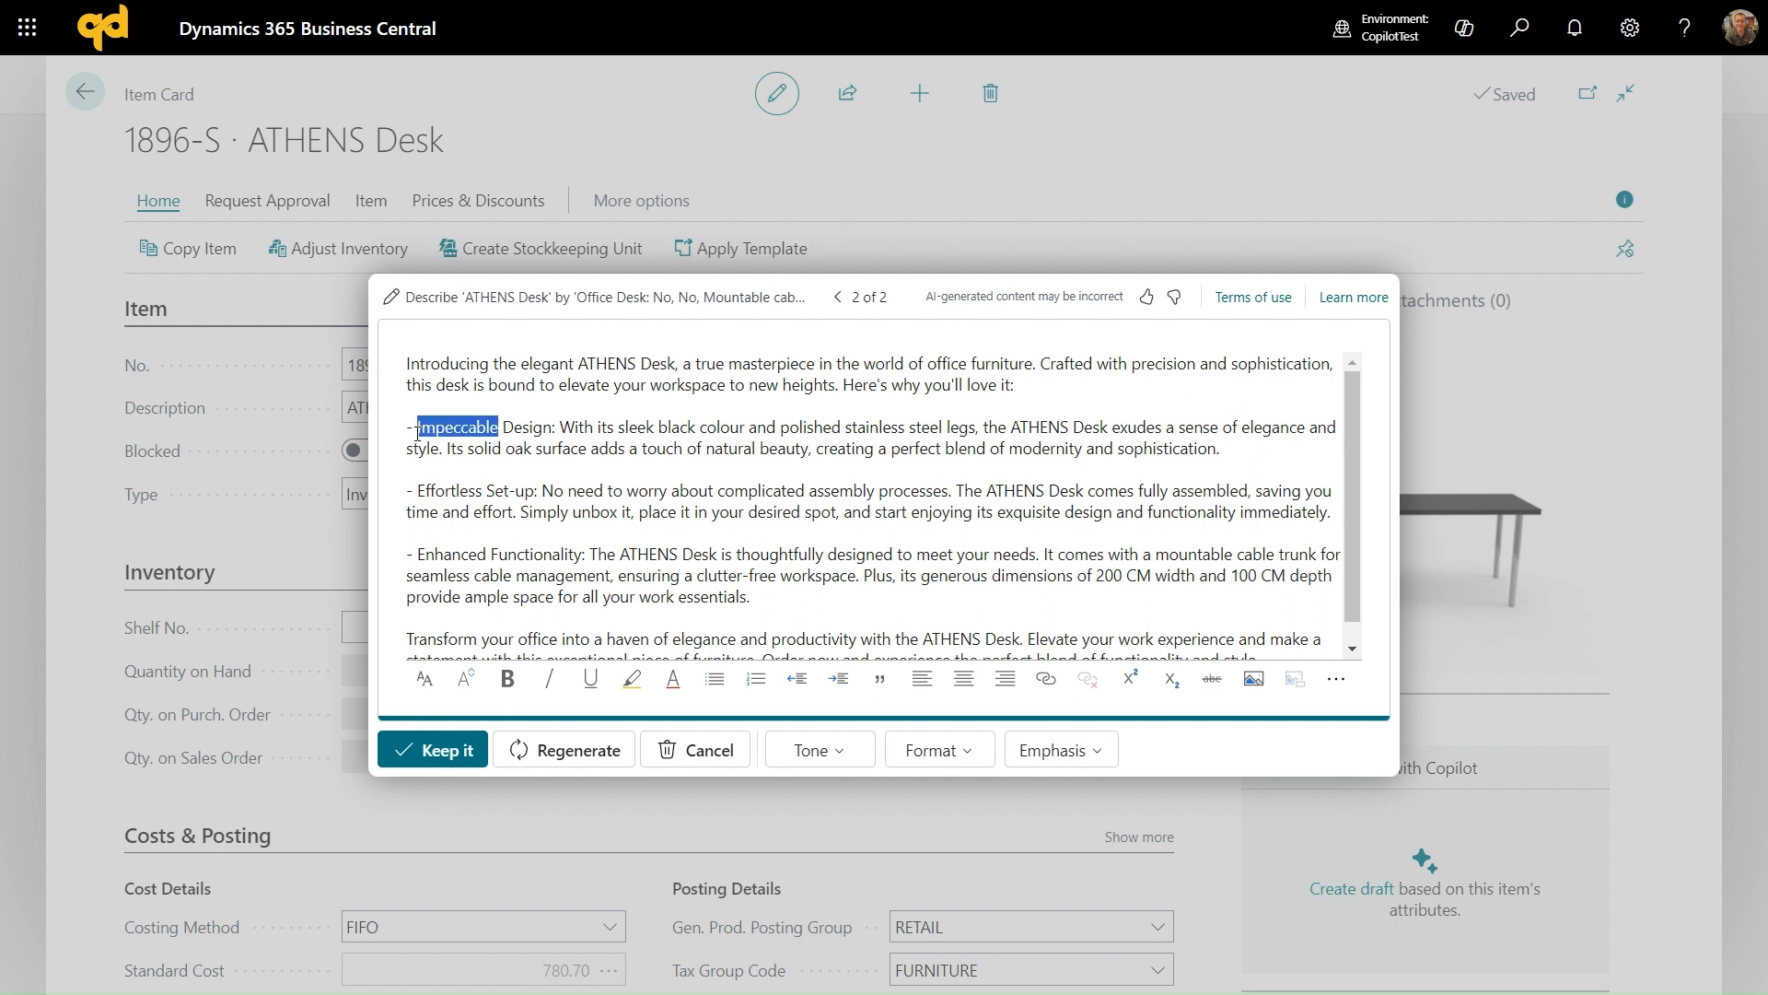
click(505, 680)
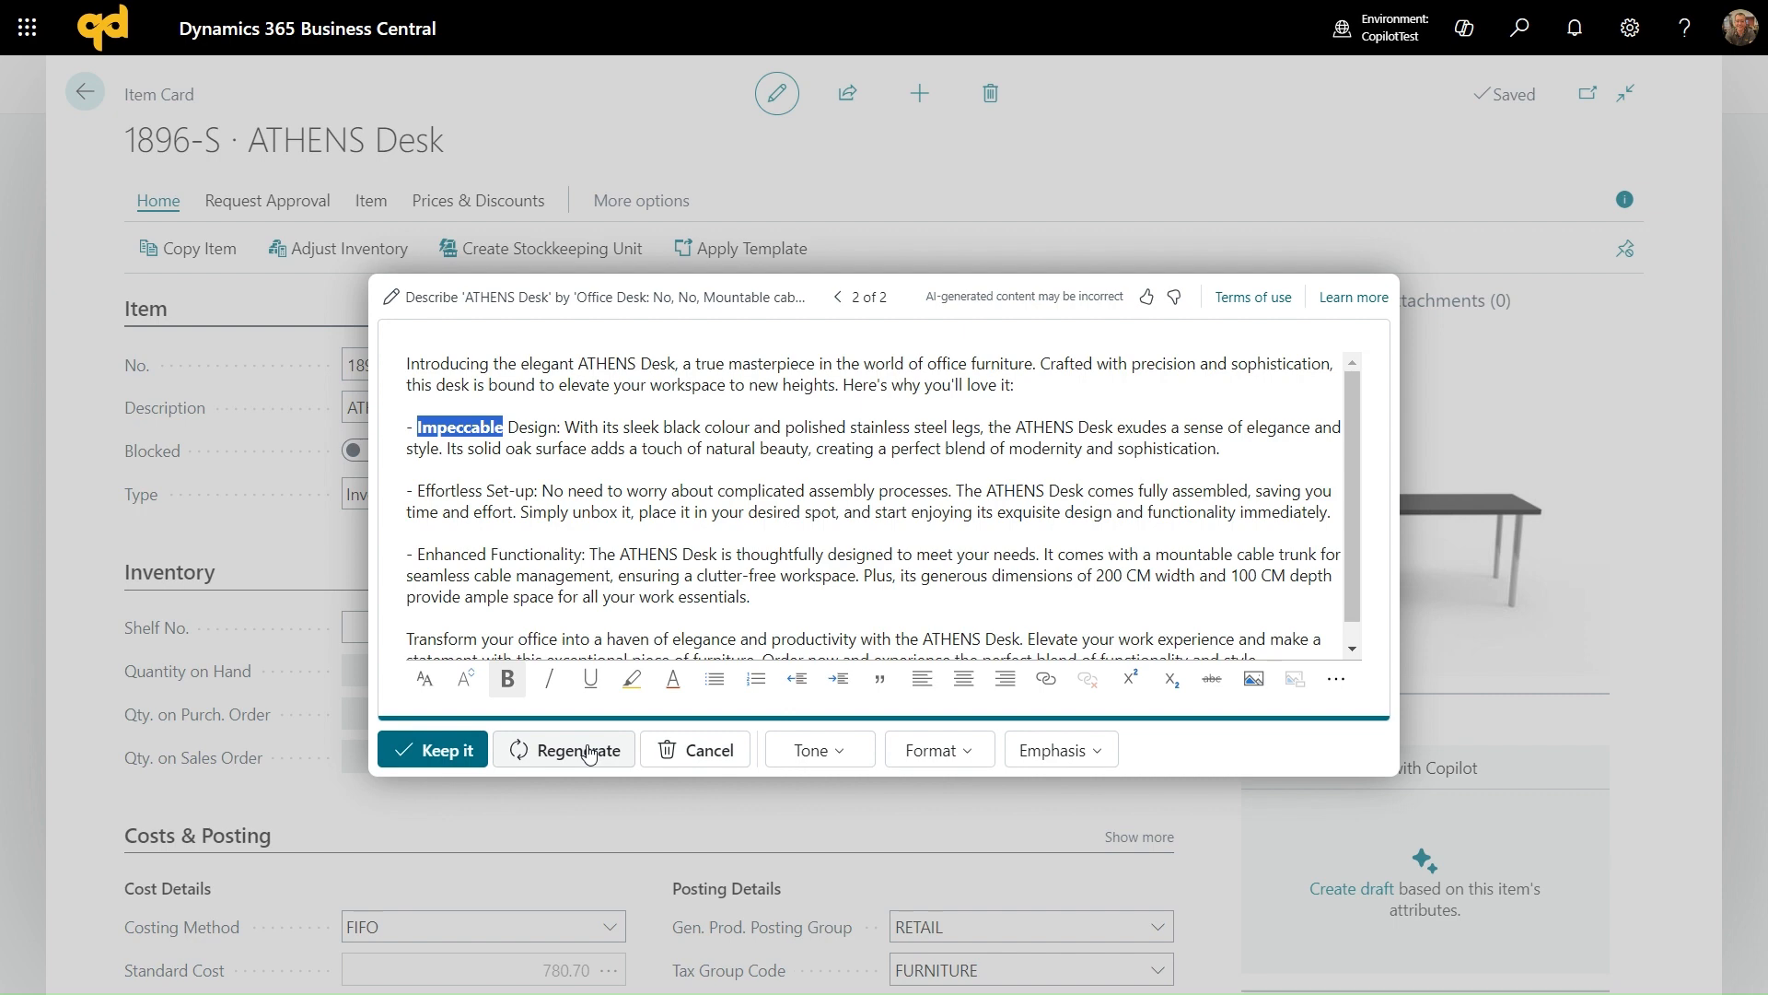
click(437, 755)
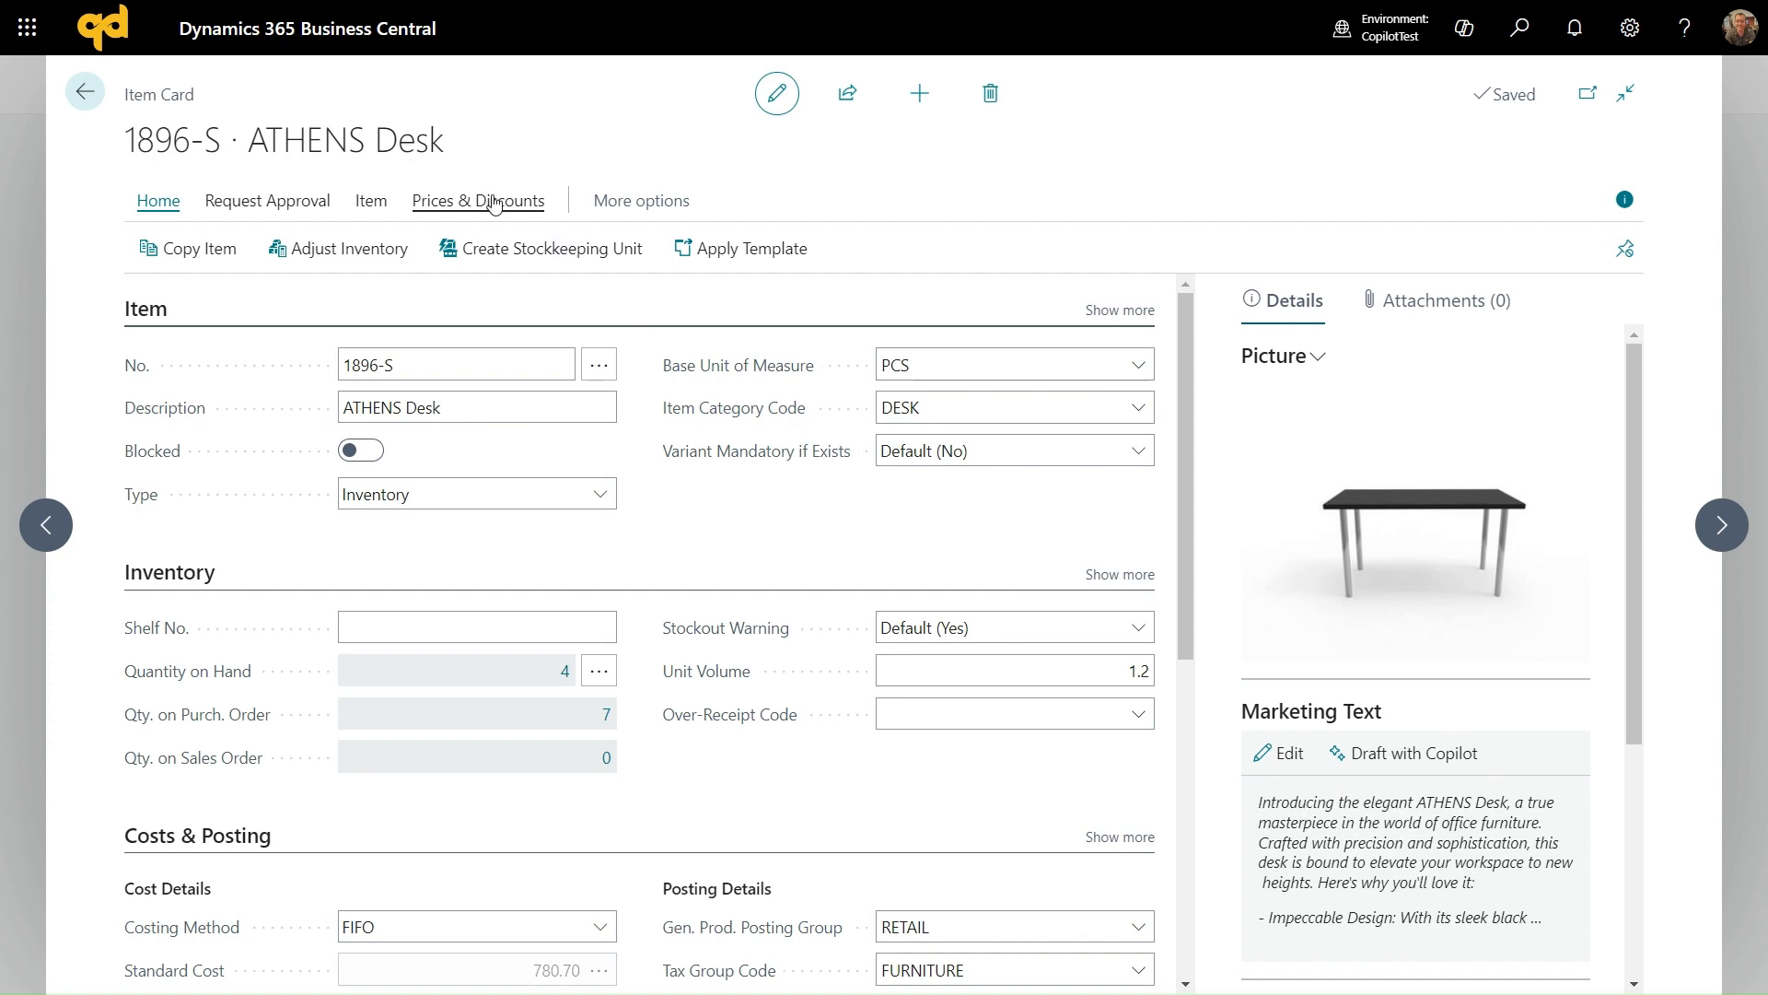
Leave the item card and open the Items list from the home page
click(84, 88)
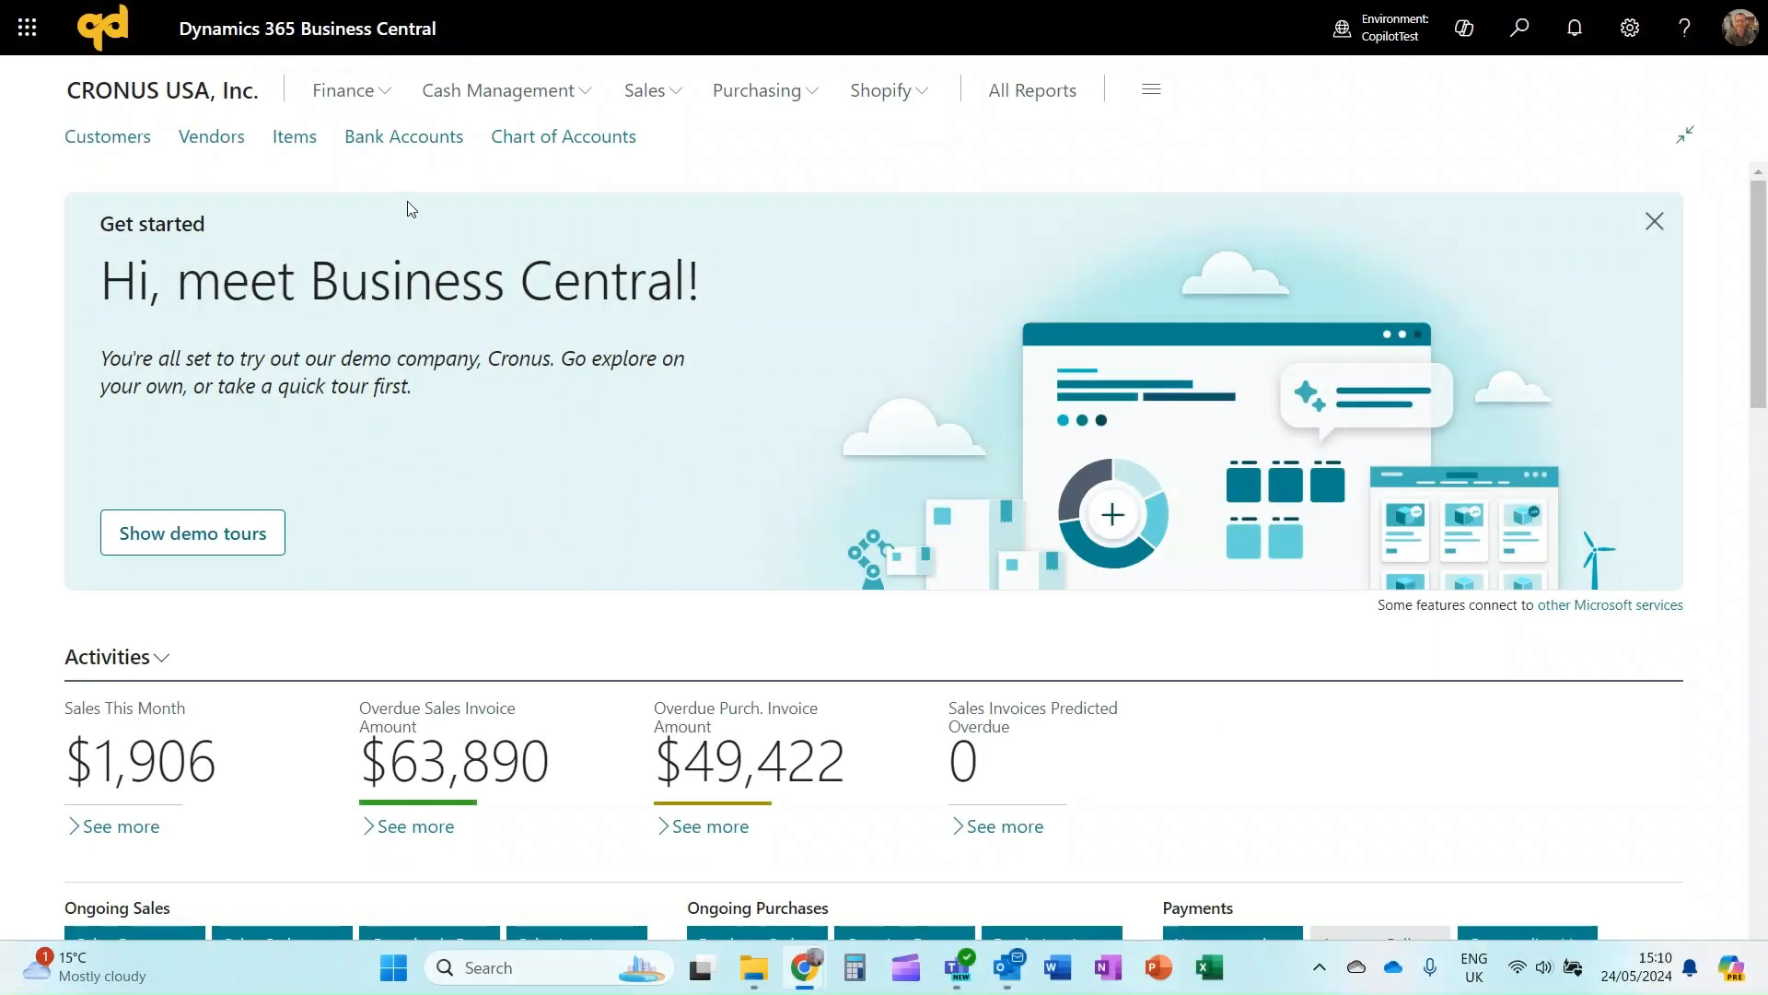
click(297, 138)
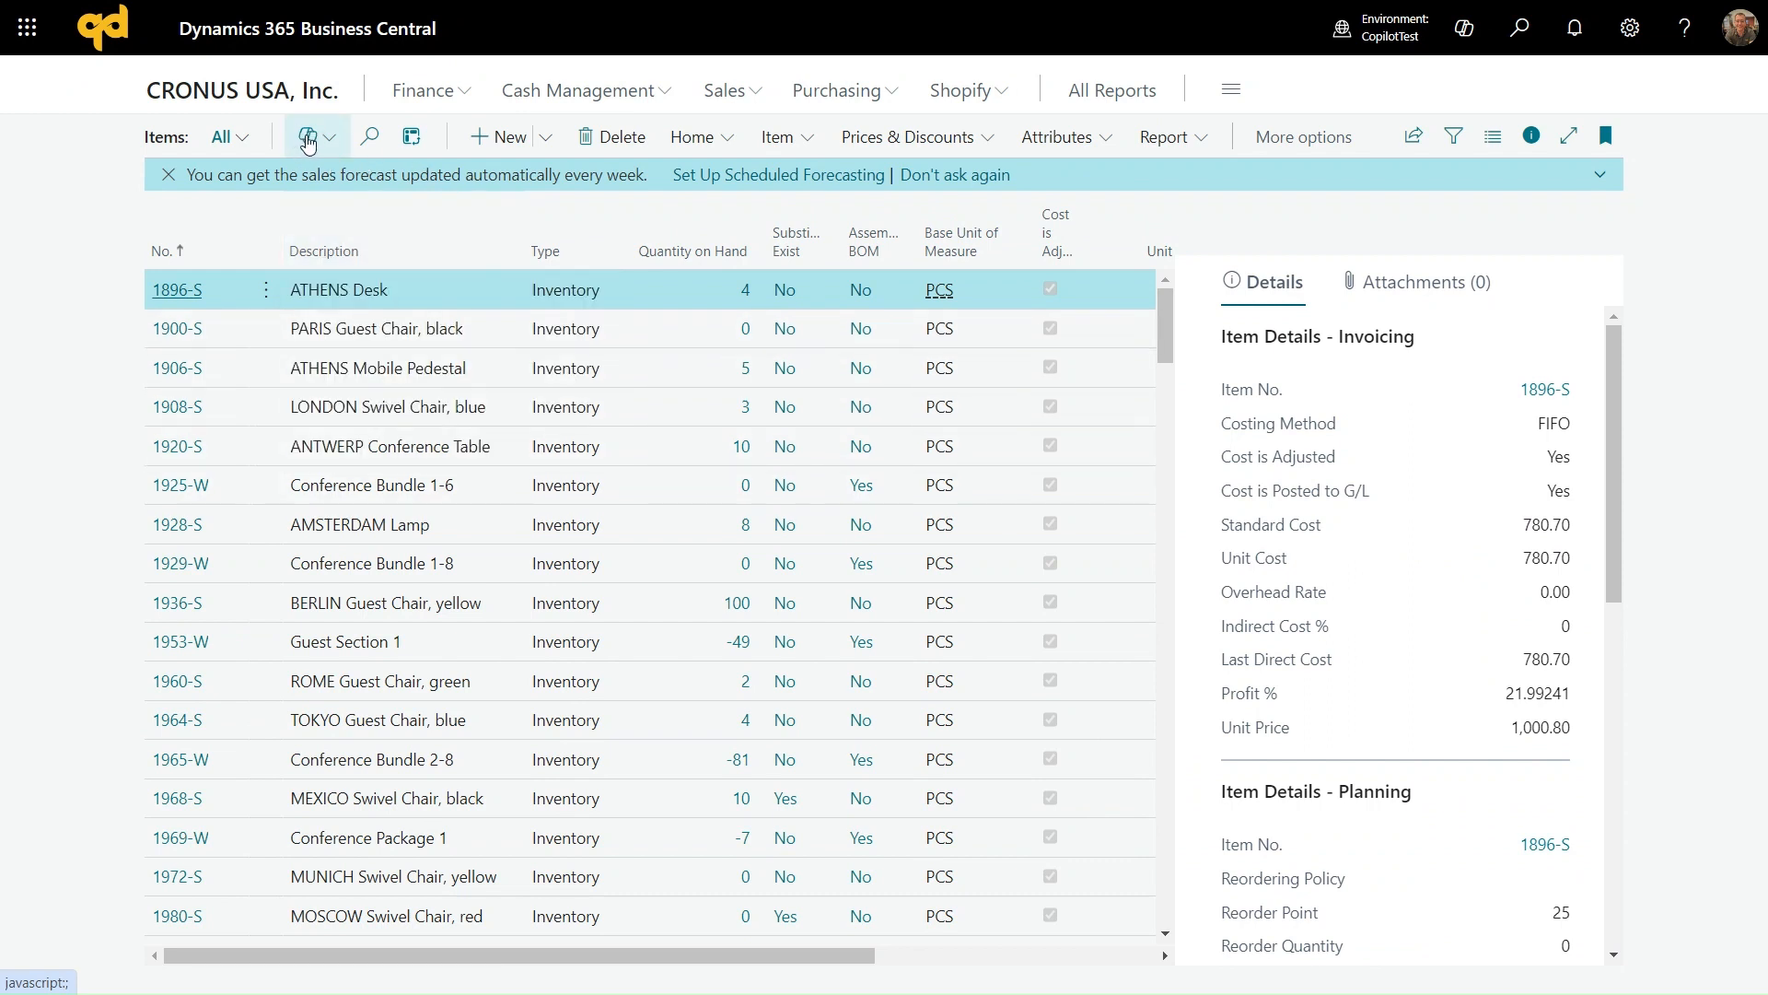
Turn on the in-page Copilot display for the Items list, look through the list, and turn the display off again
click(333, 141)
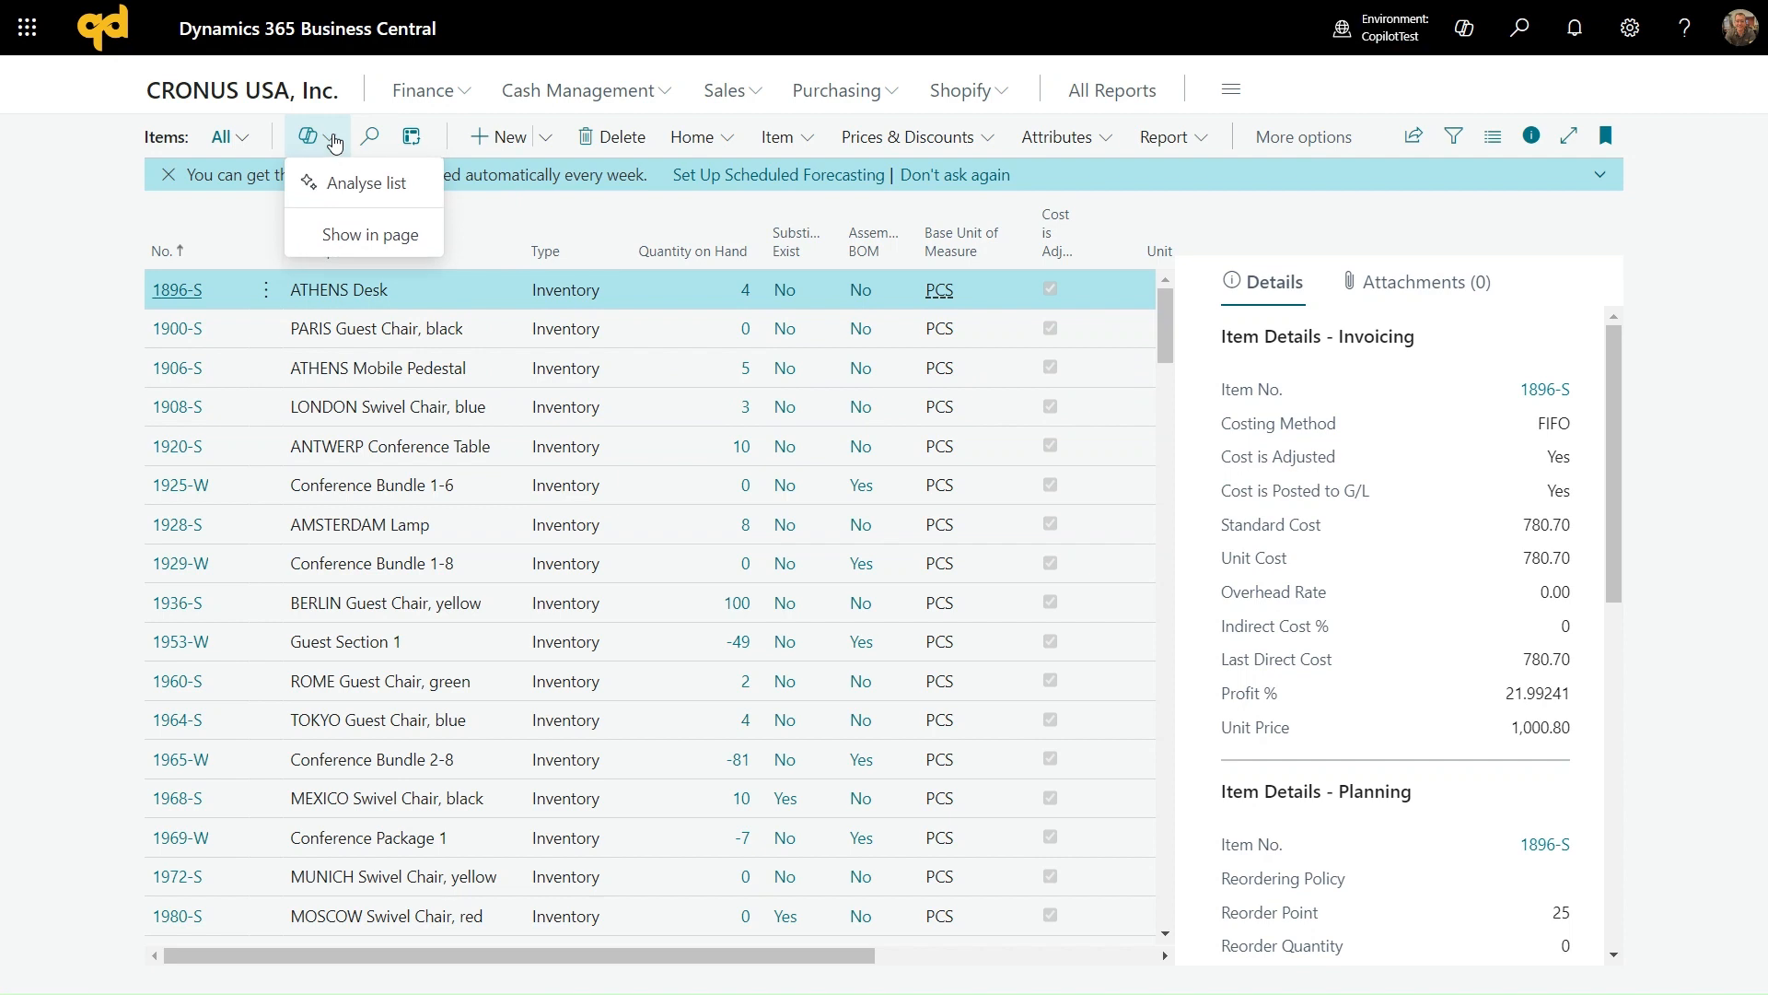
click(372, 245)
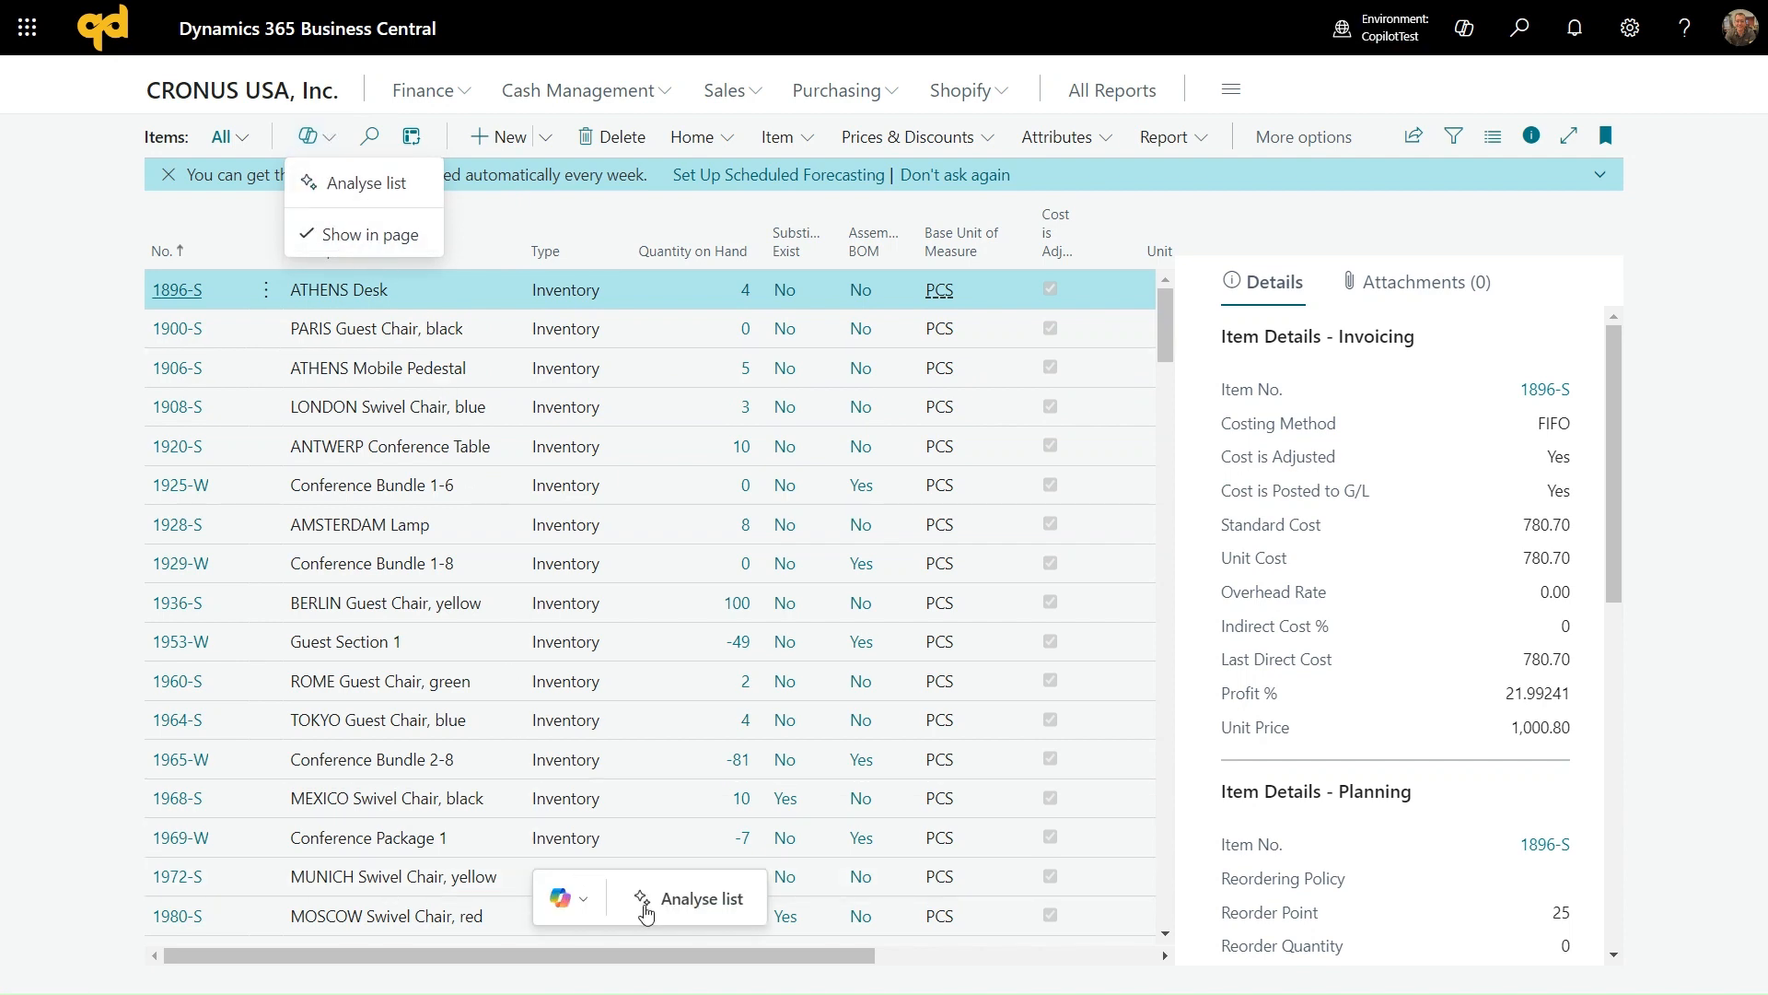
scroll(837, 733, down, 3)
scroll(842, 734, down, 3)
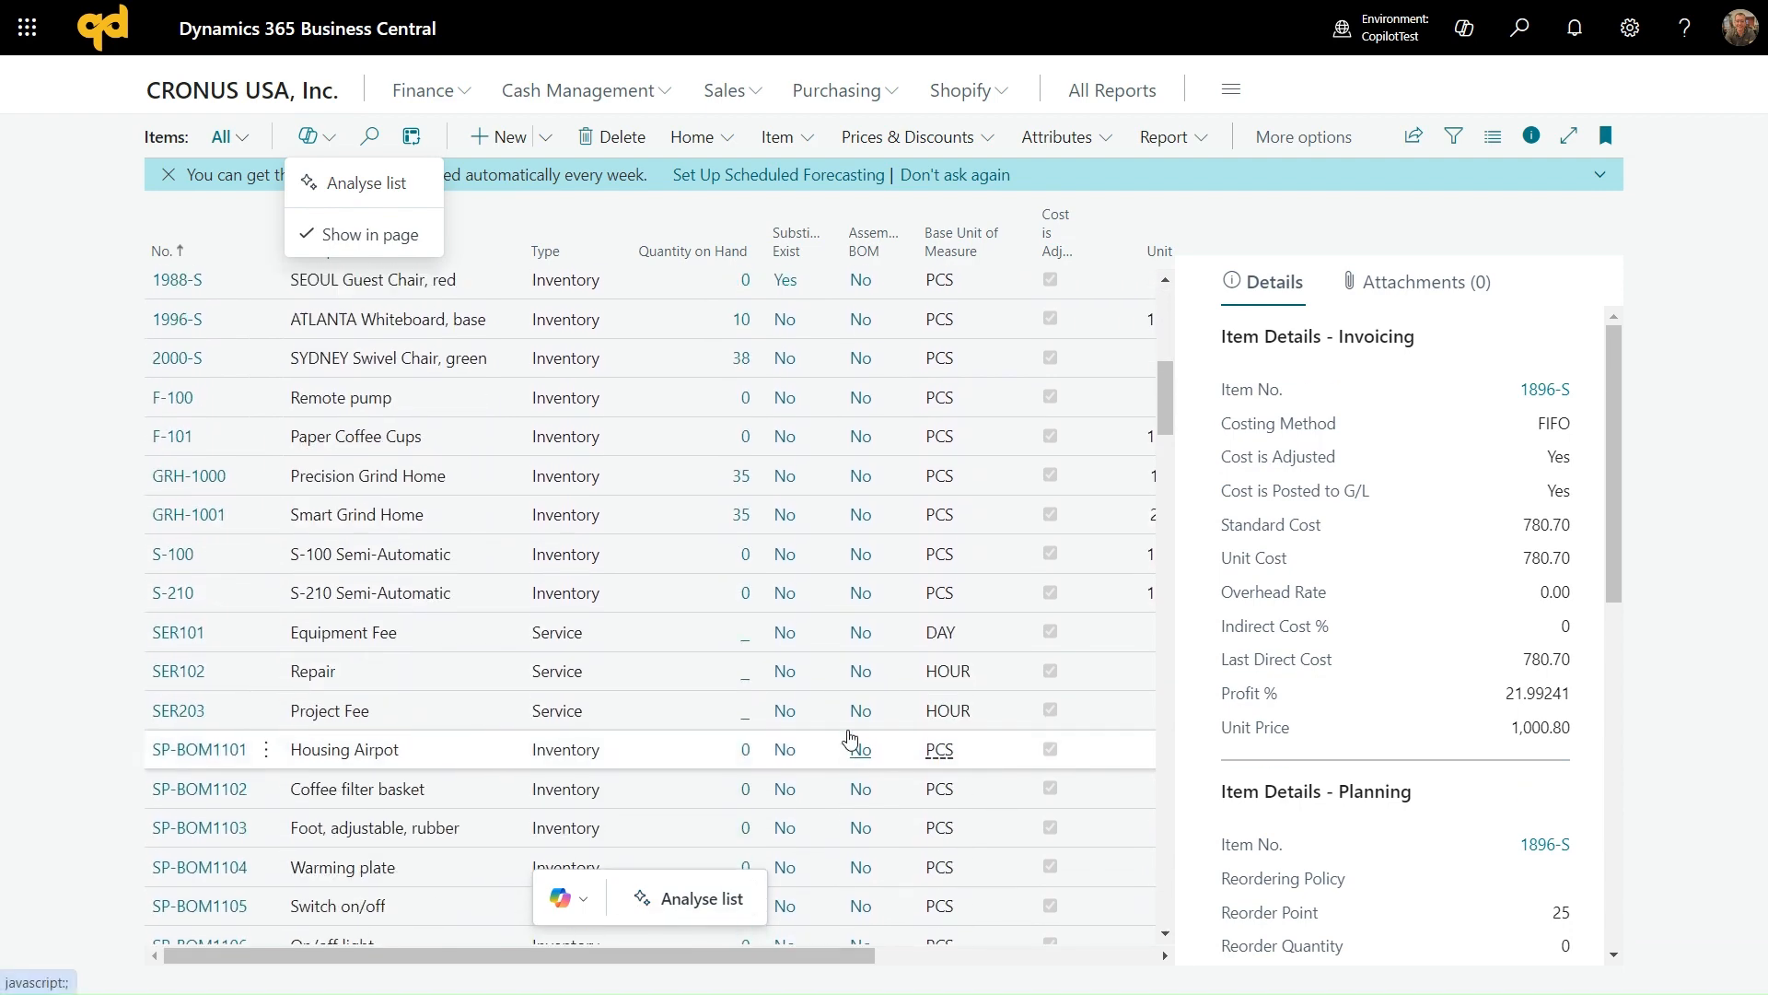
scroll(843, 737, up, 10)
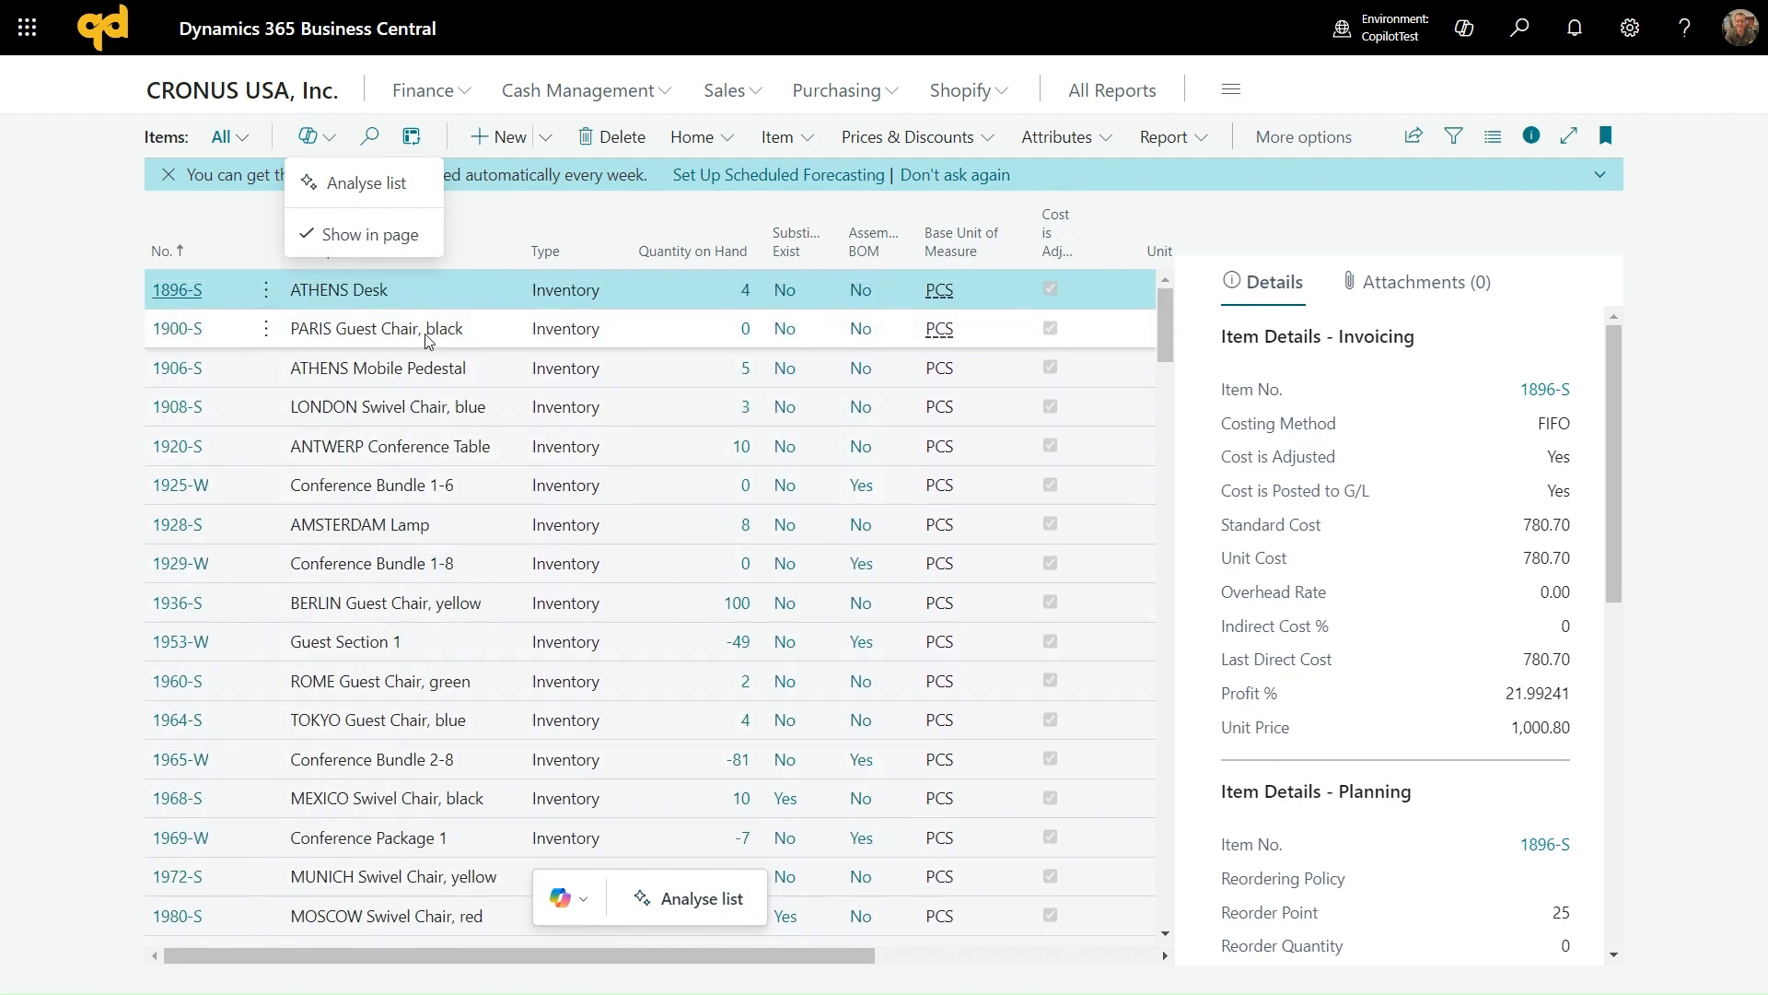
click(367, 235)
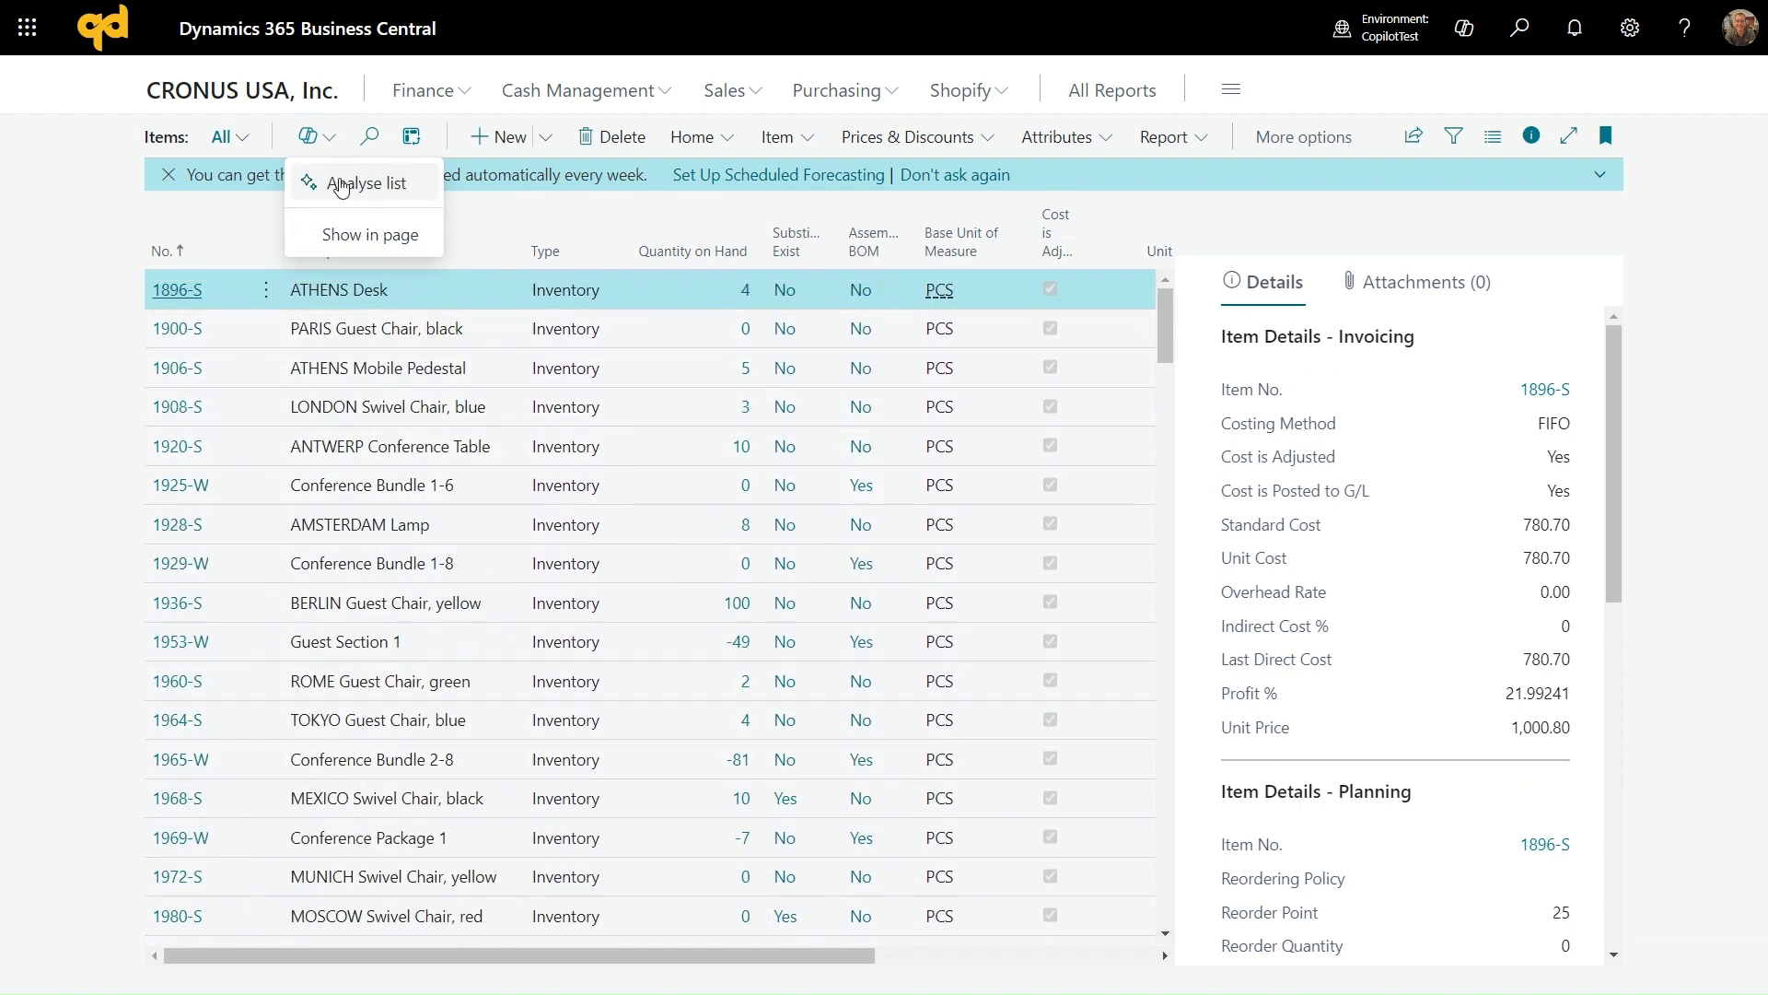
Open Copilot's list analysis for the items and review the prompt guide's structure, sort and filter, and layout suggestions
click(347, 186)
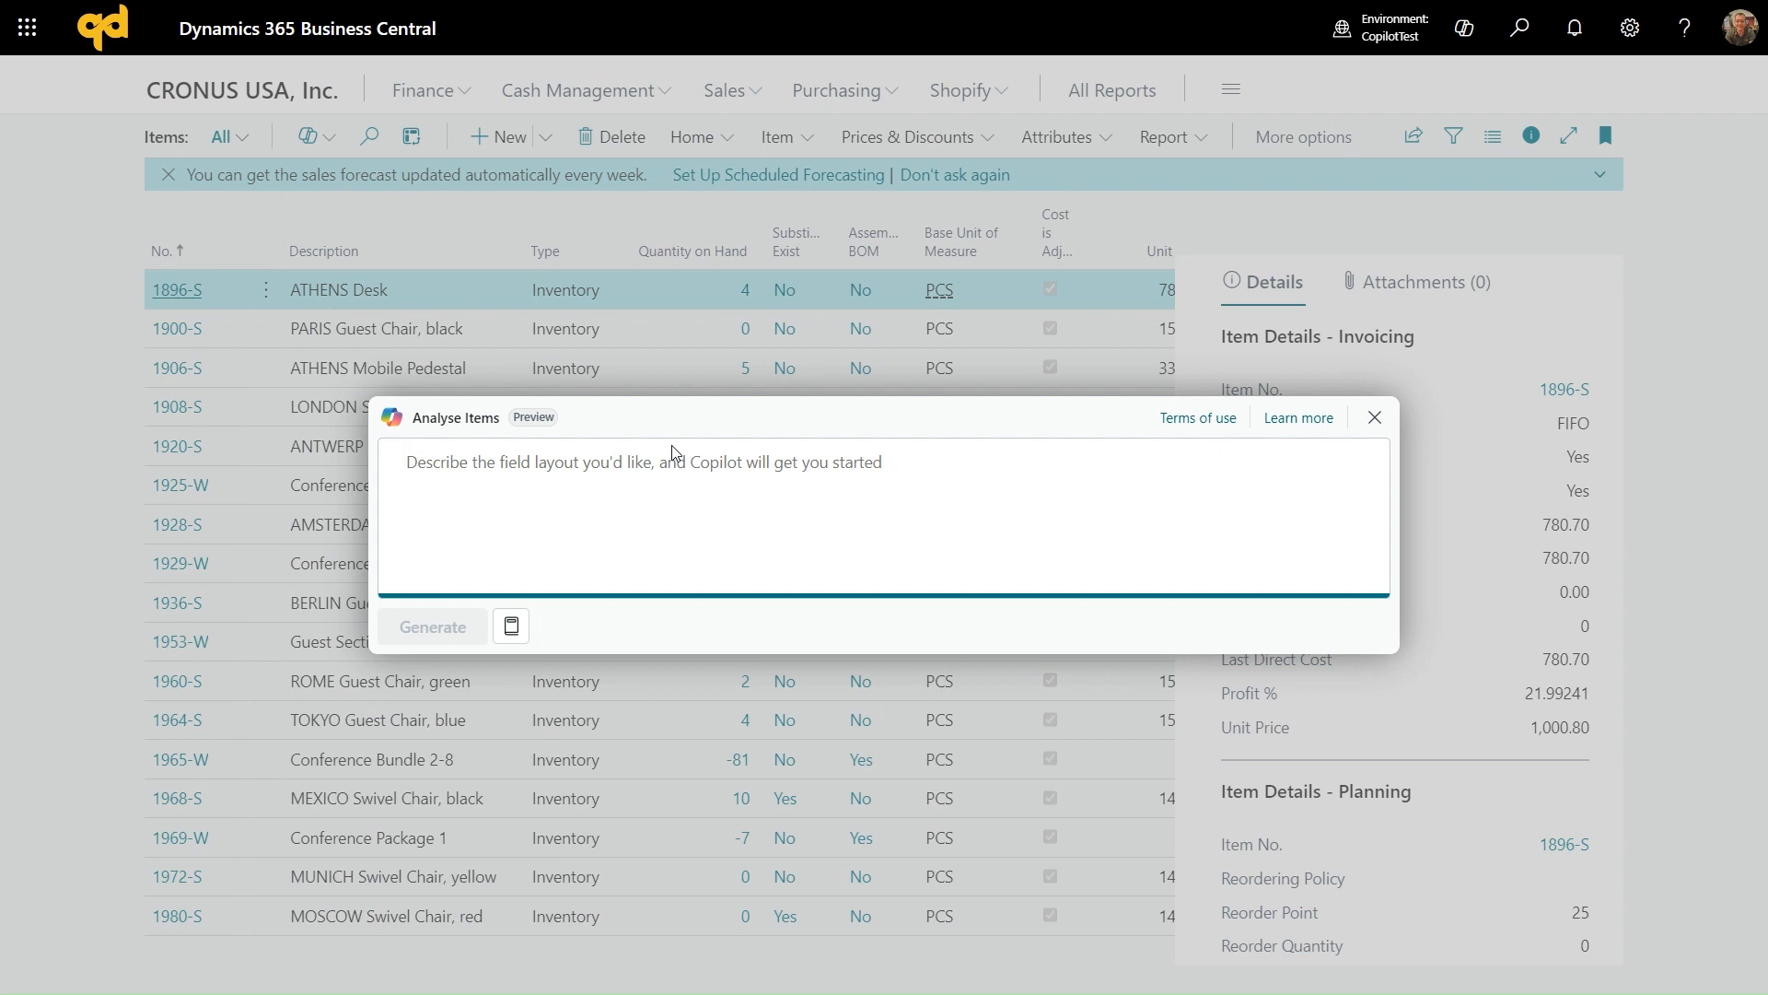
click(512, 626)
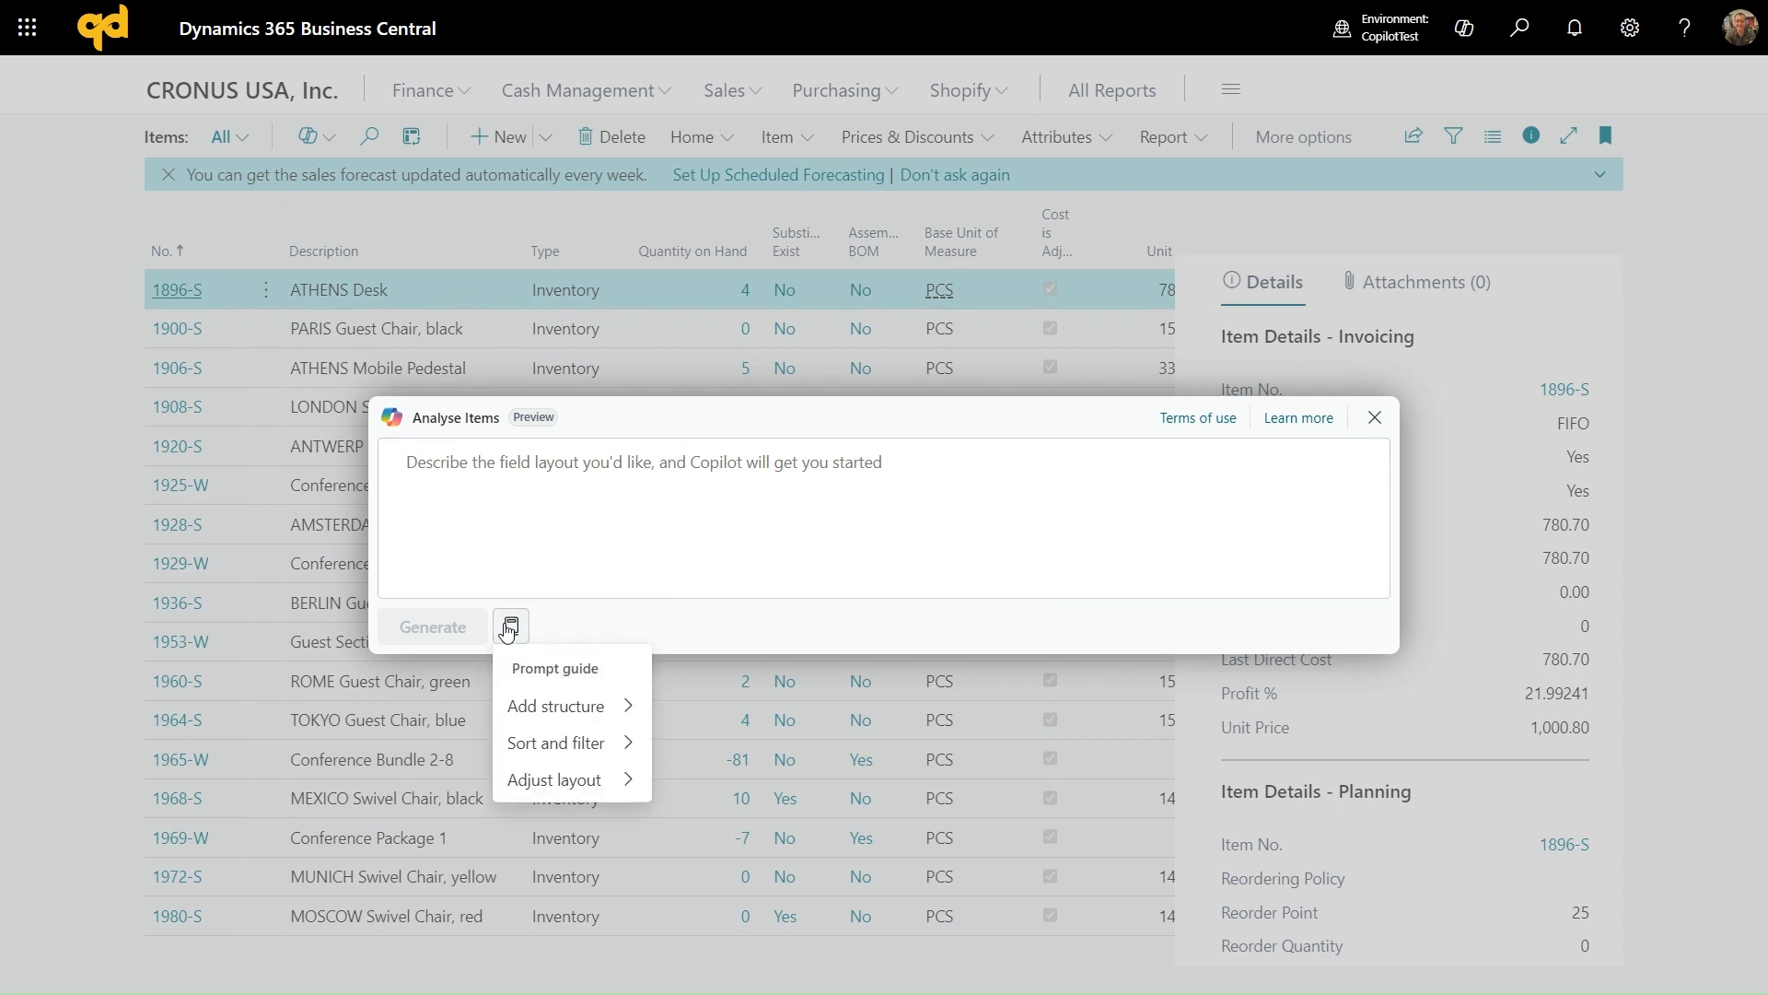
click(595, 704)
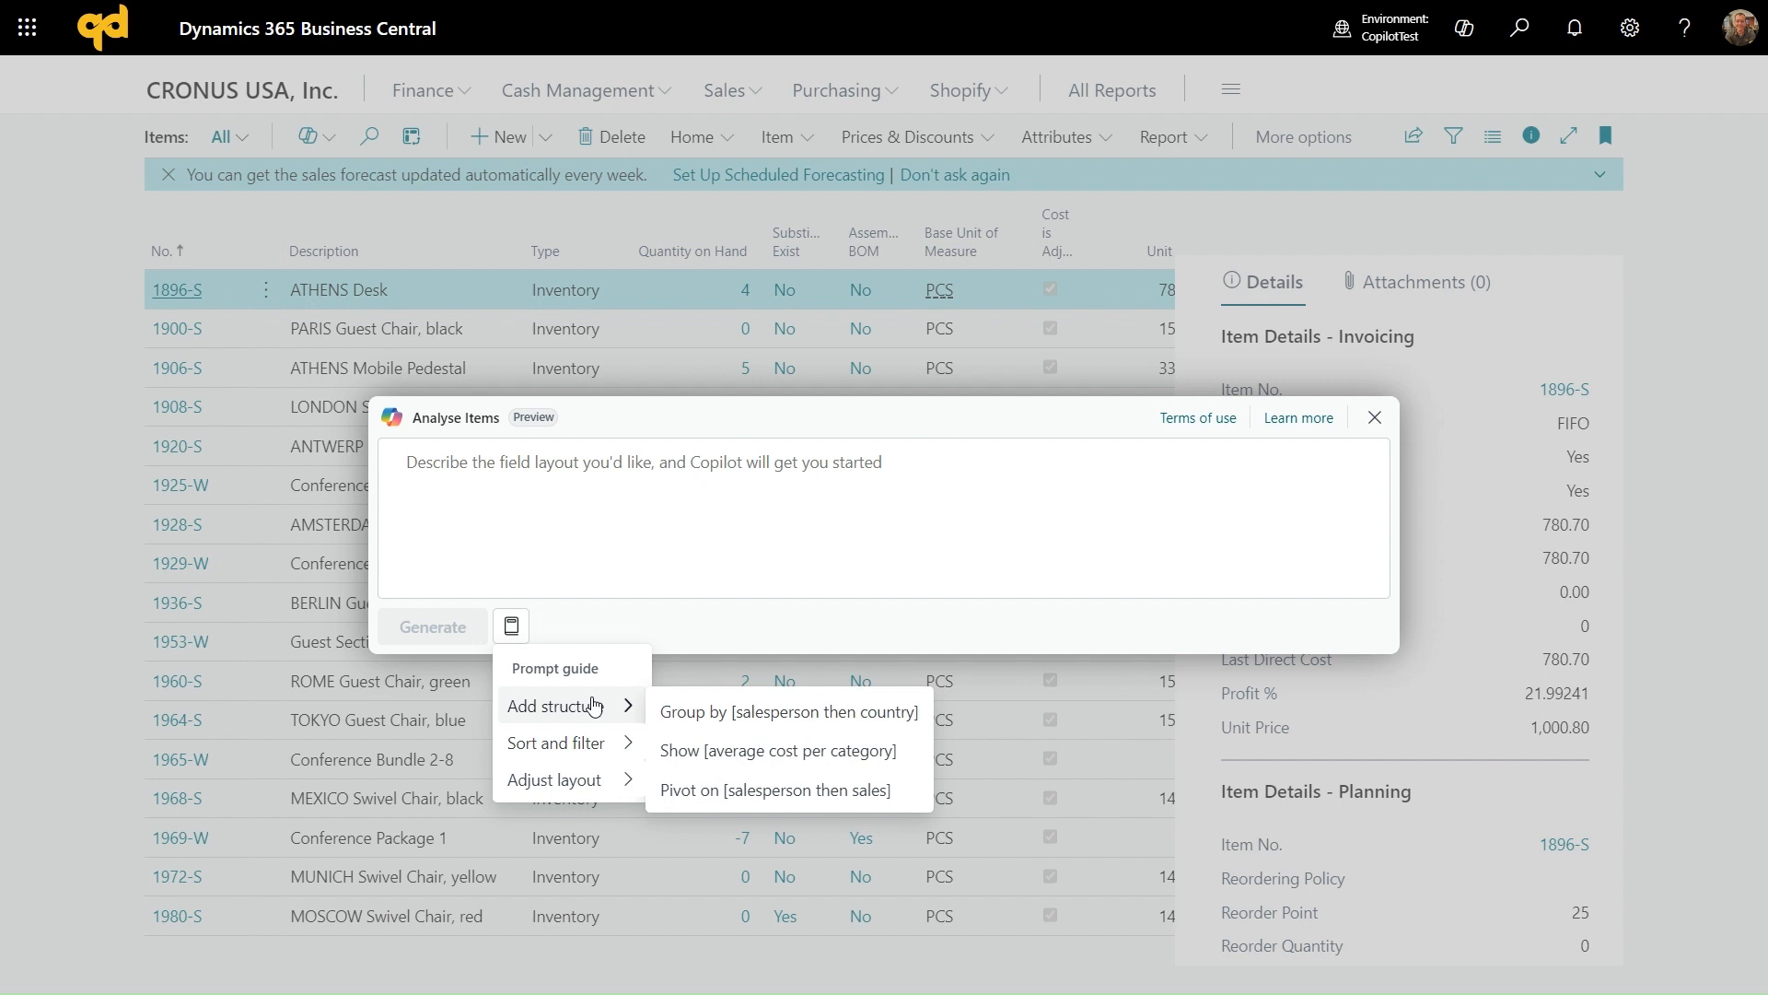
click(582, 742)
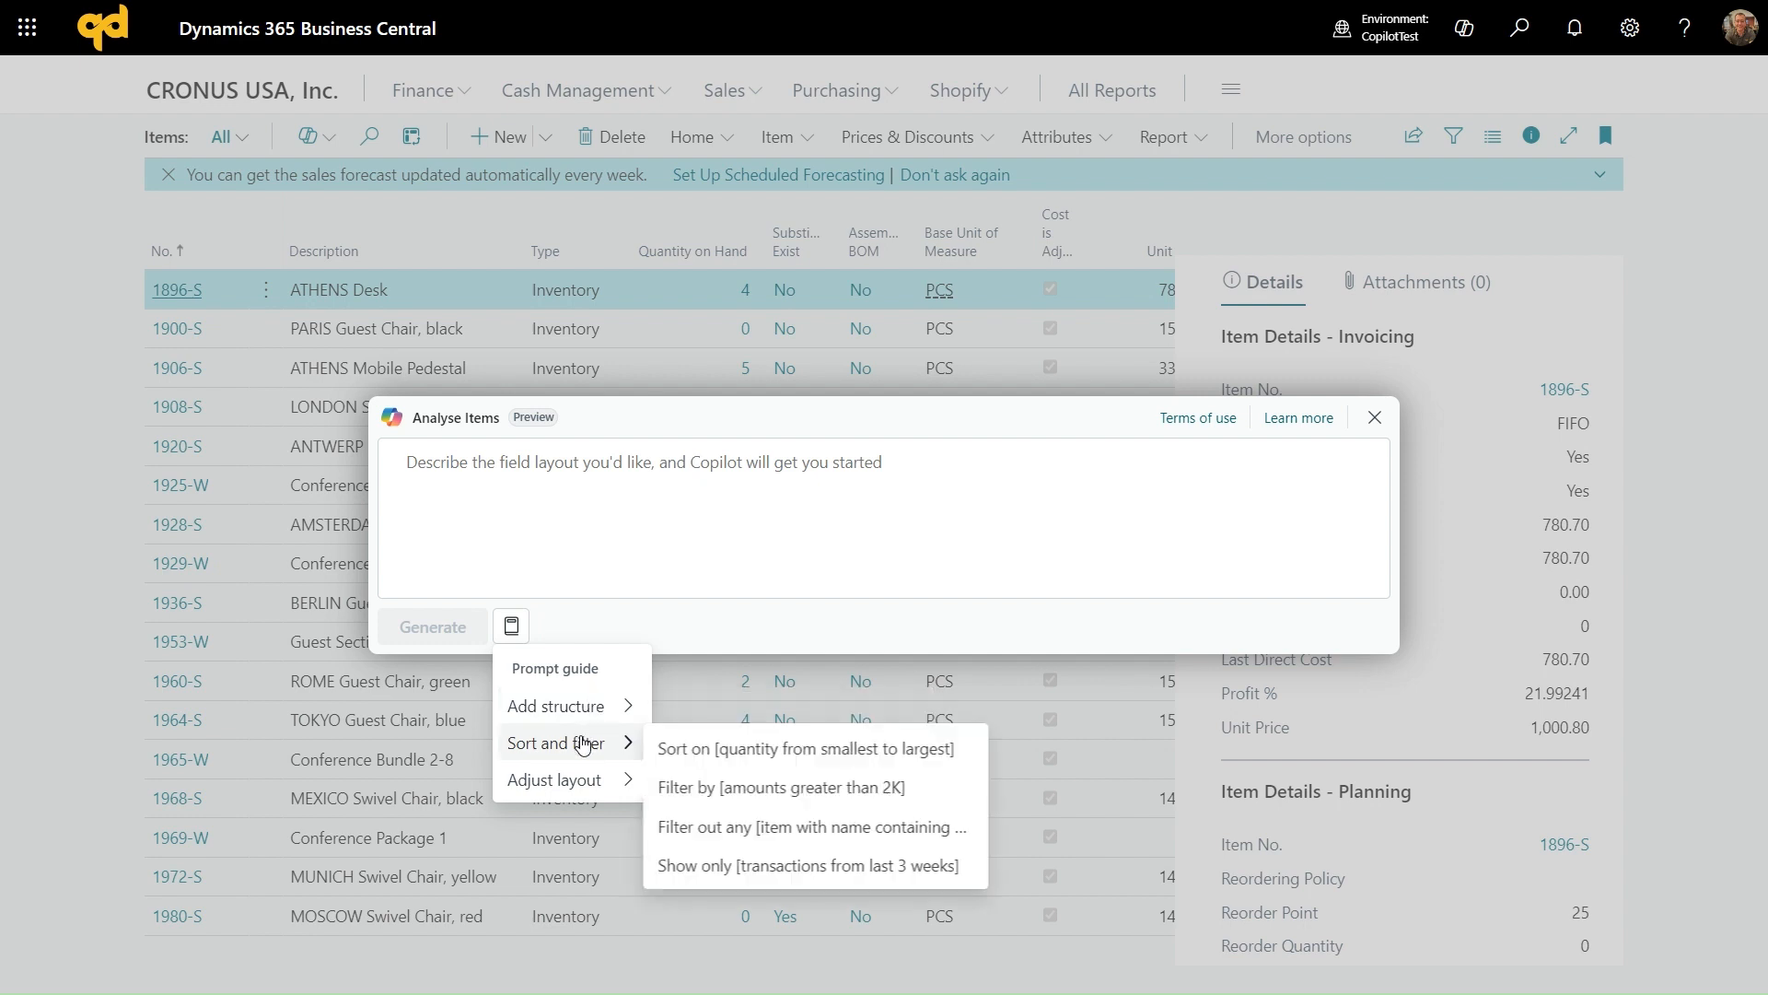
click(578, 782)
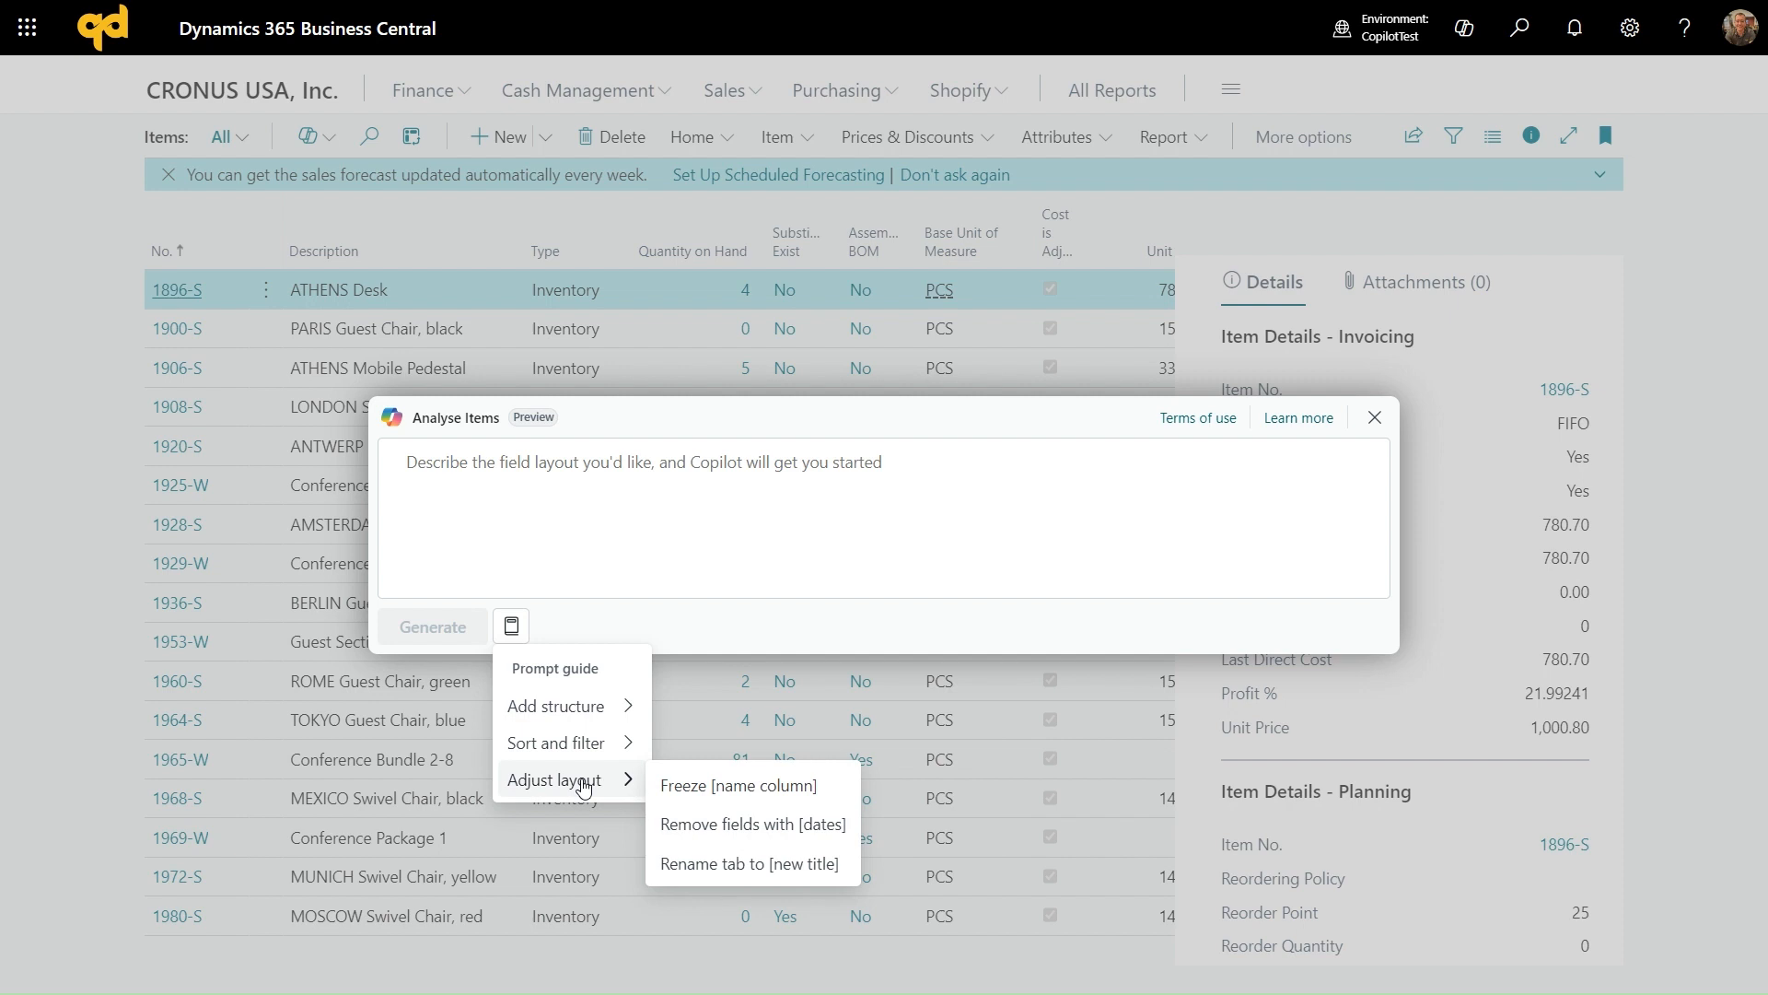
Try to generate an item analysis with the prompt "show items by location"
click(504, 469)
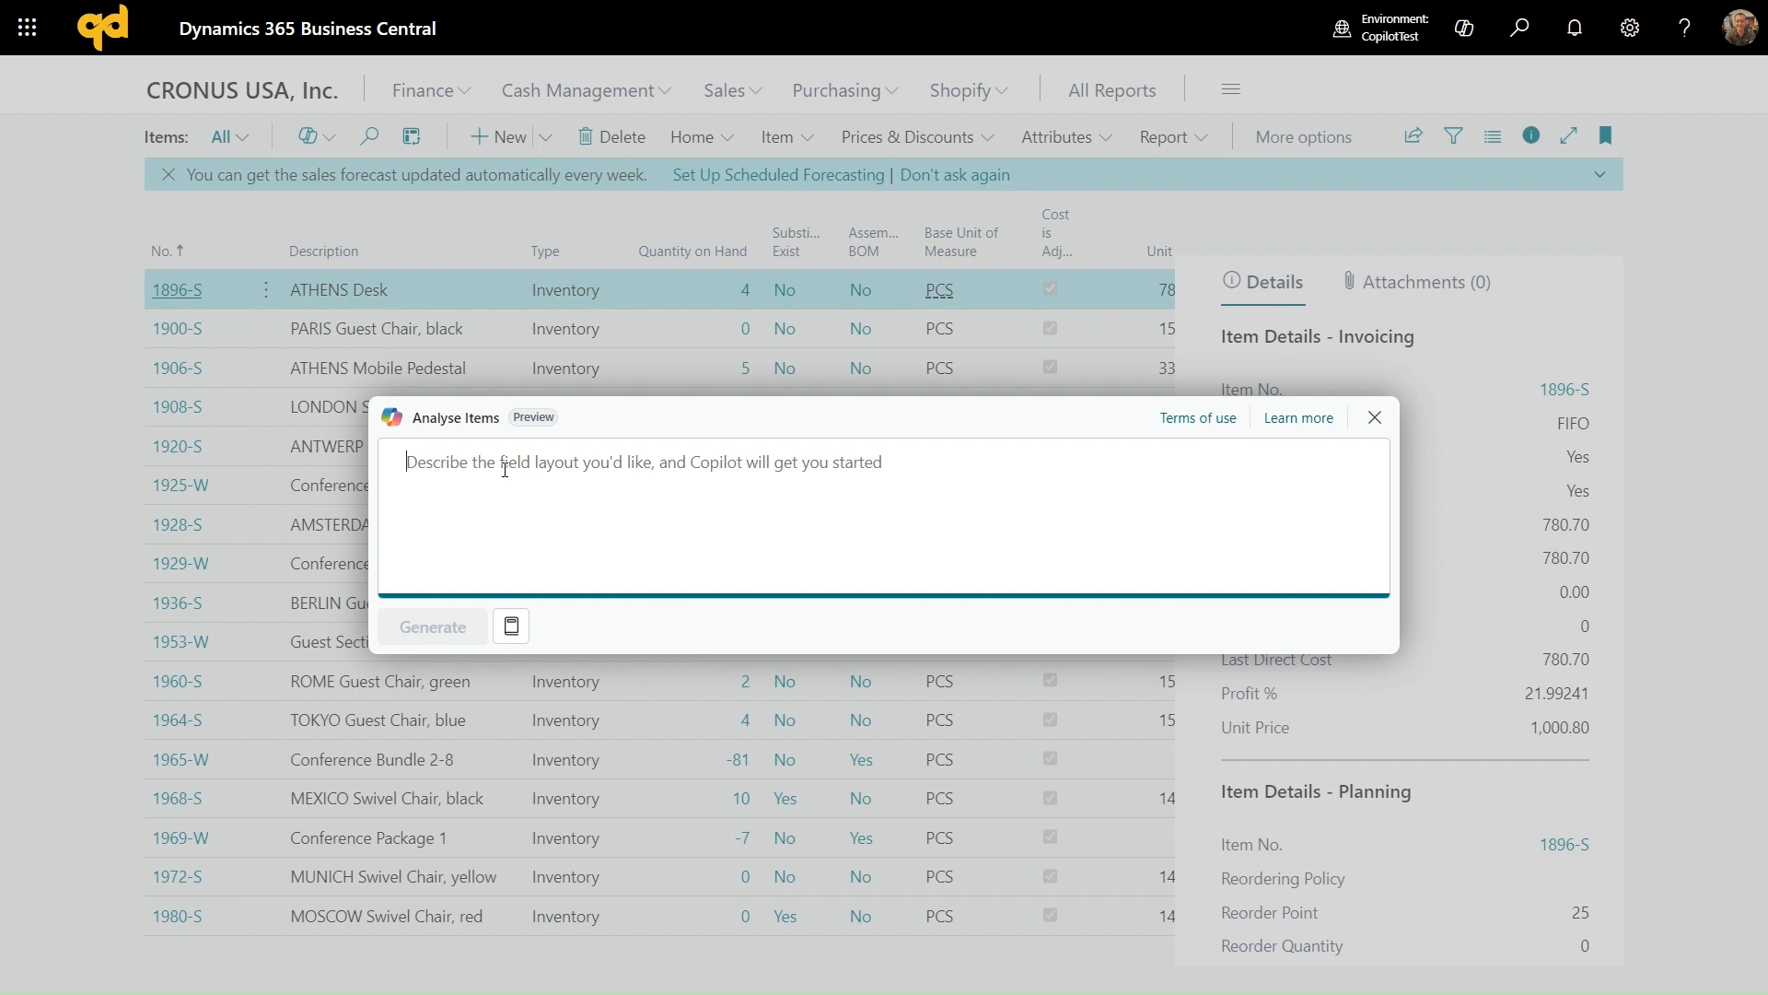
text(show items)
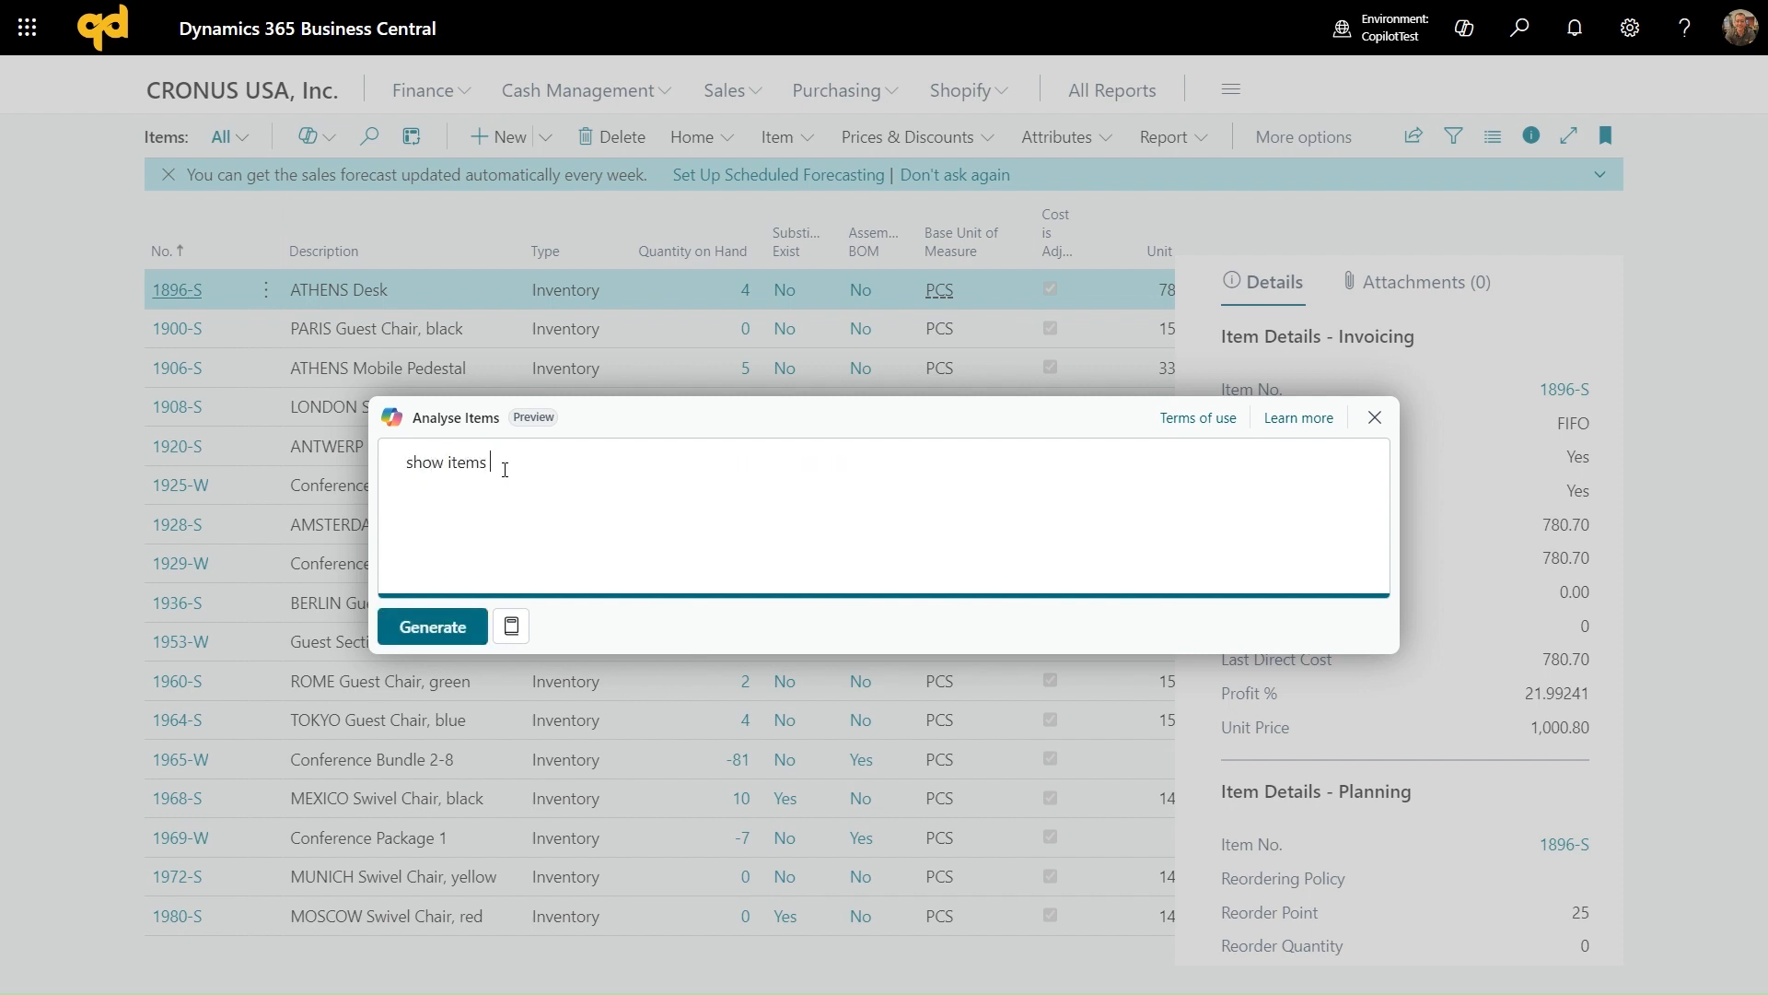
text( by location)
click(428, 619)
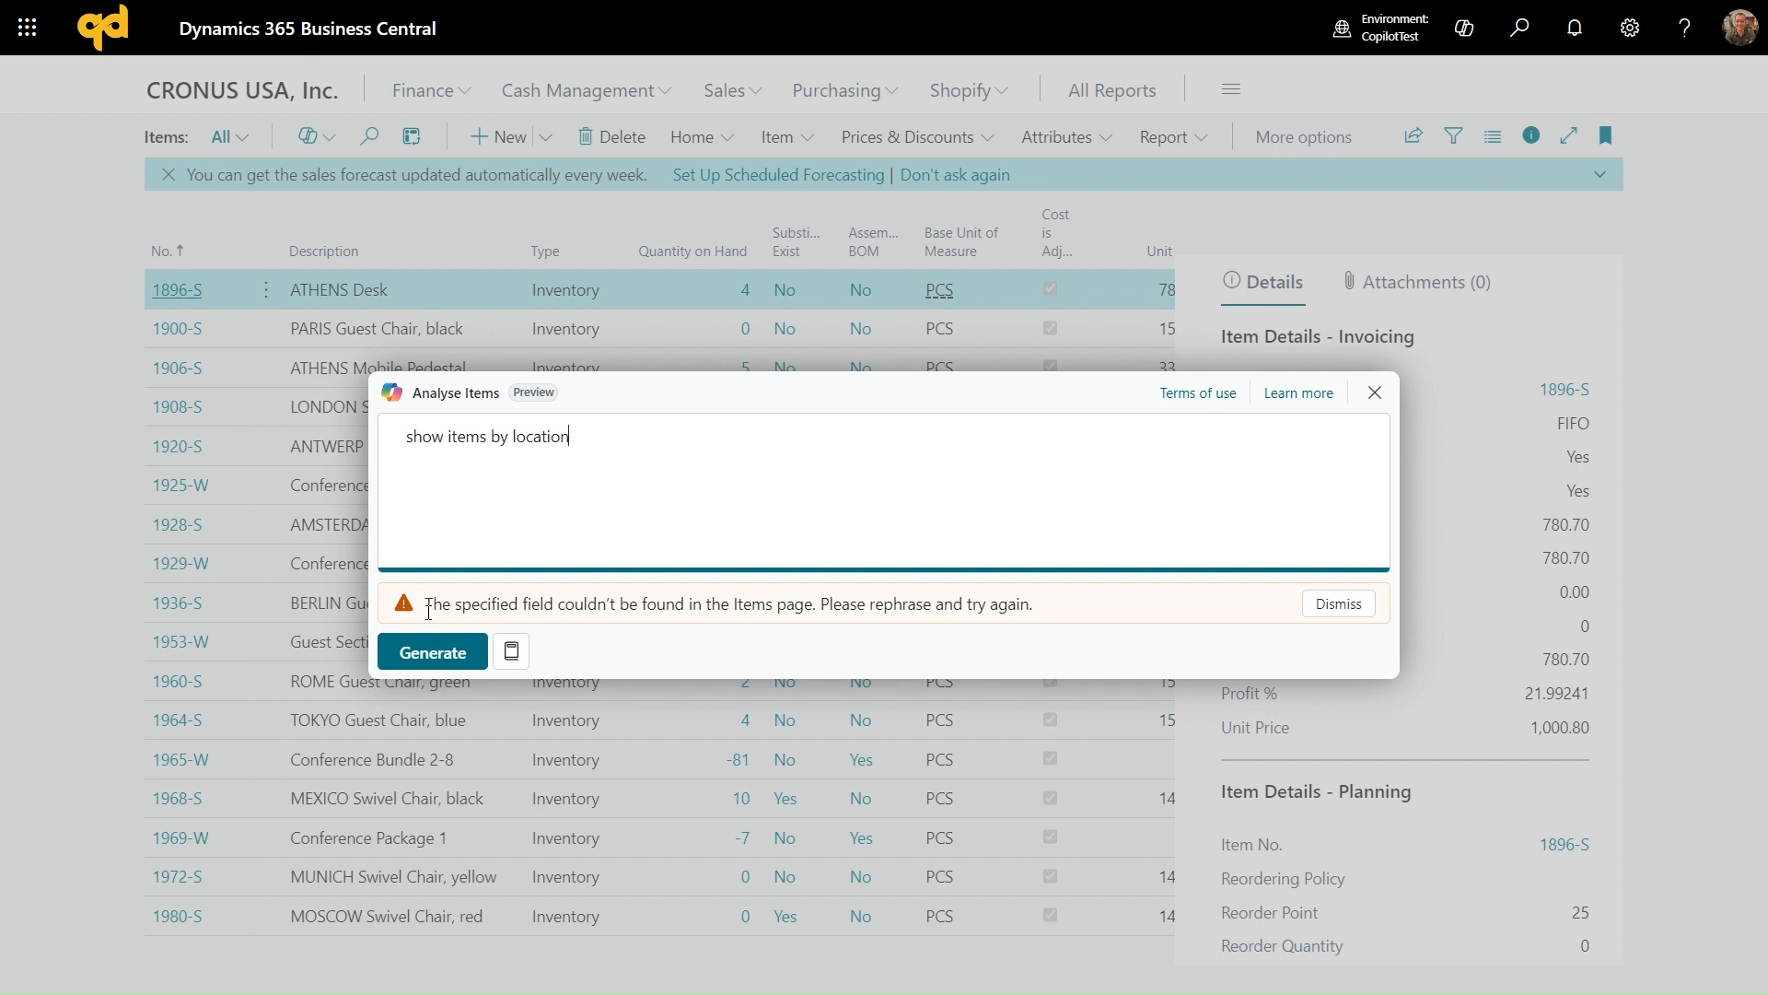
Reword the prompt to "show item quantity by location", generate the analysis, and inspect the items in its first quantity group
click(491, 473)
key(BackSpace)
text(quantity)
click(408, 653)
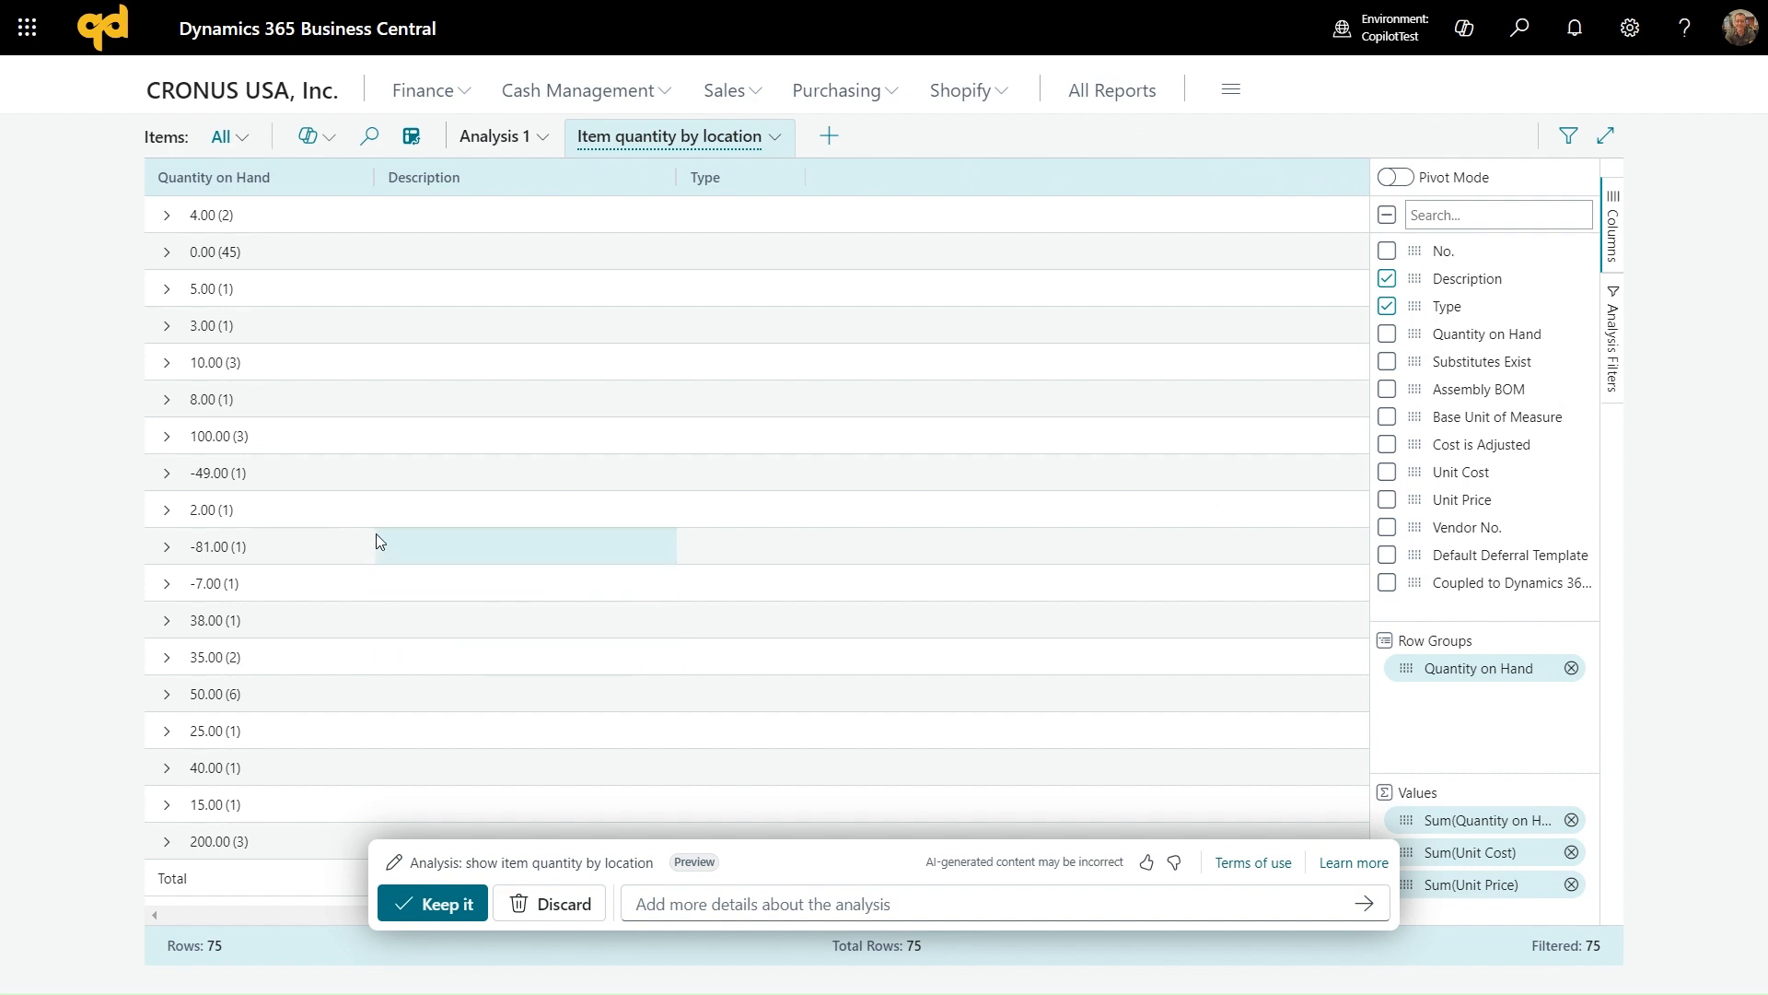
click(167, 218)
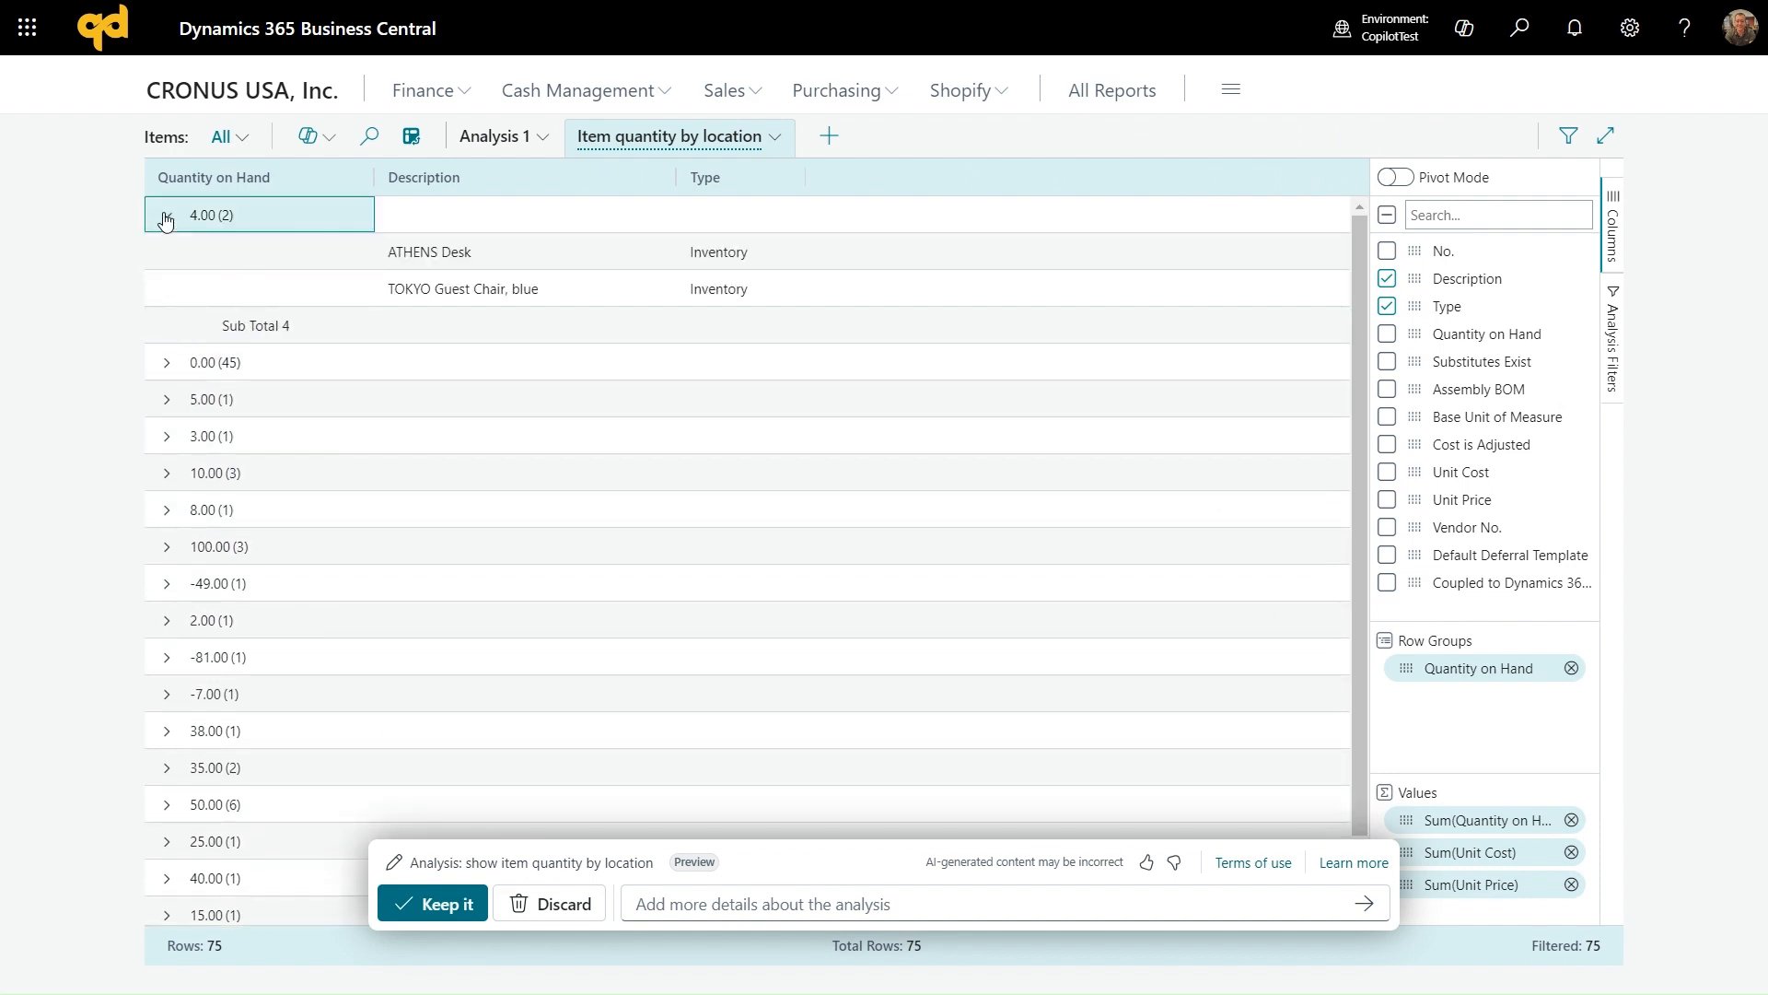
click(166, 217)
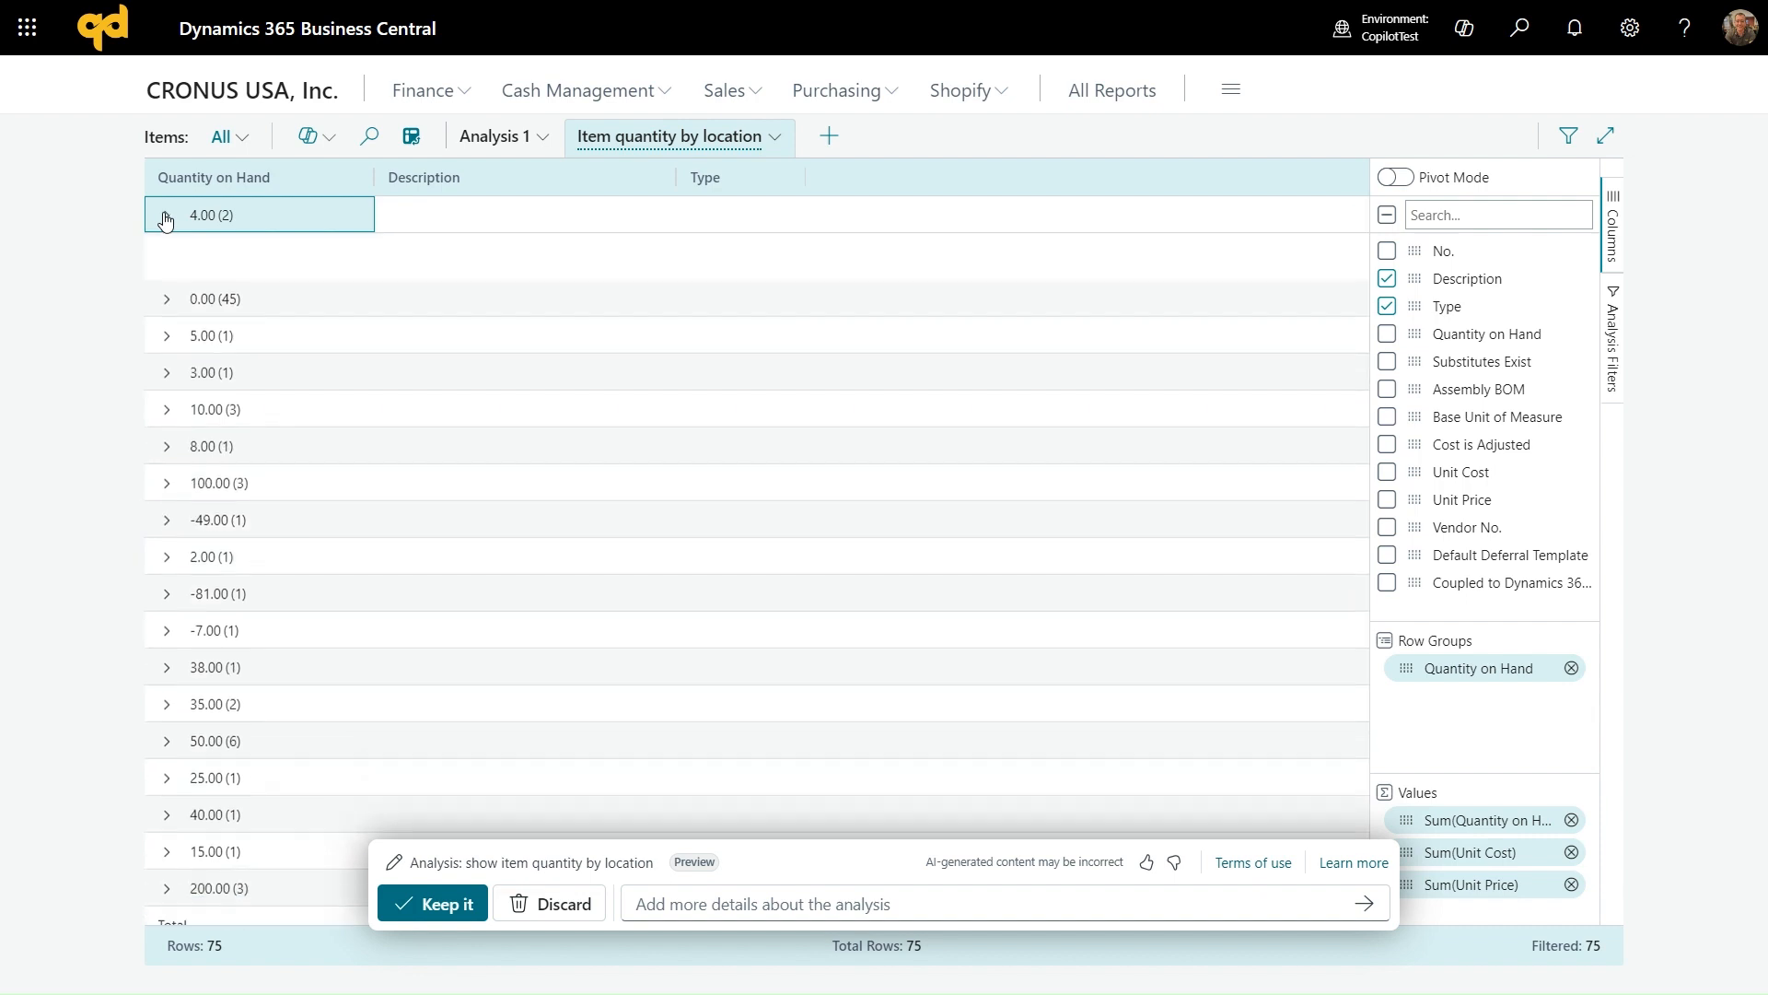
Try to generate the item analysis with the prompt reworded to "show item quantity pivot on location", and leave the prompt editor
click(402, 864)
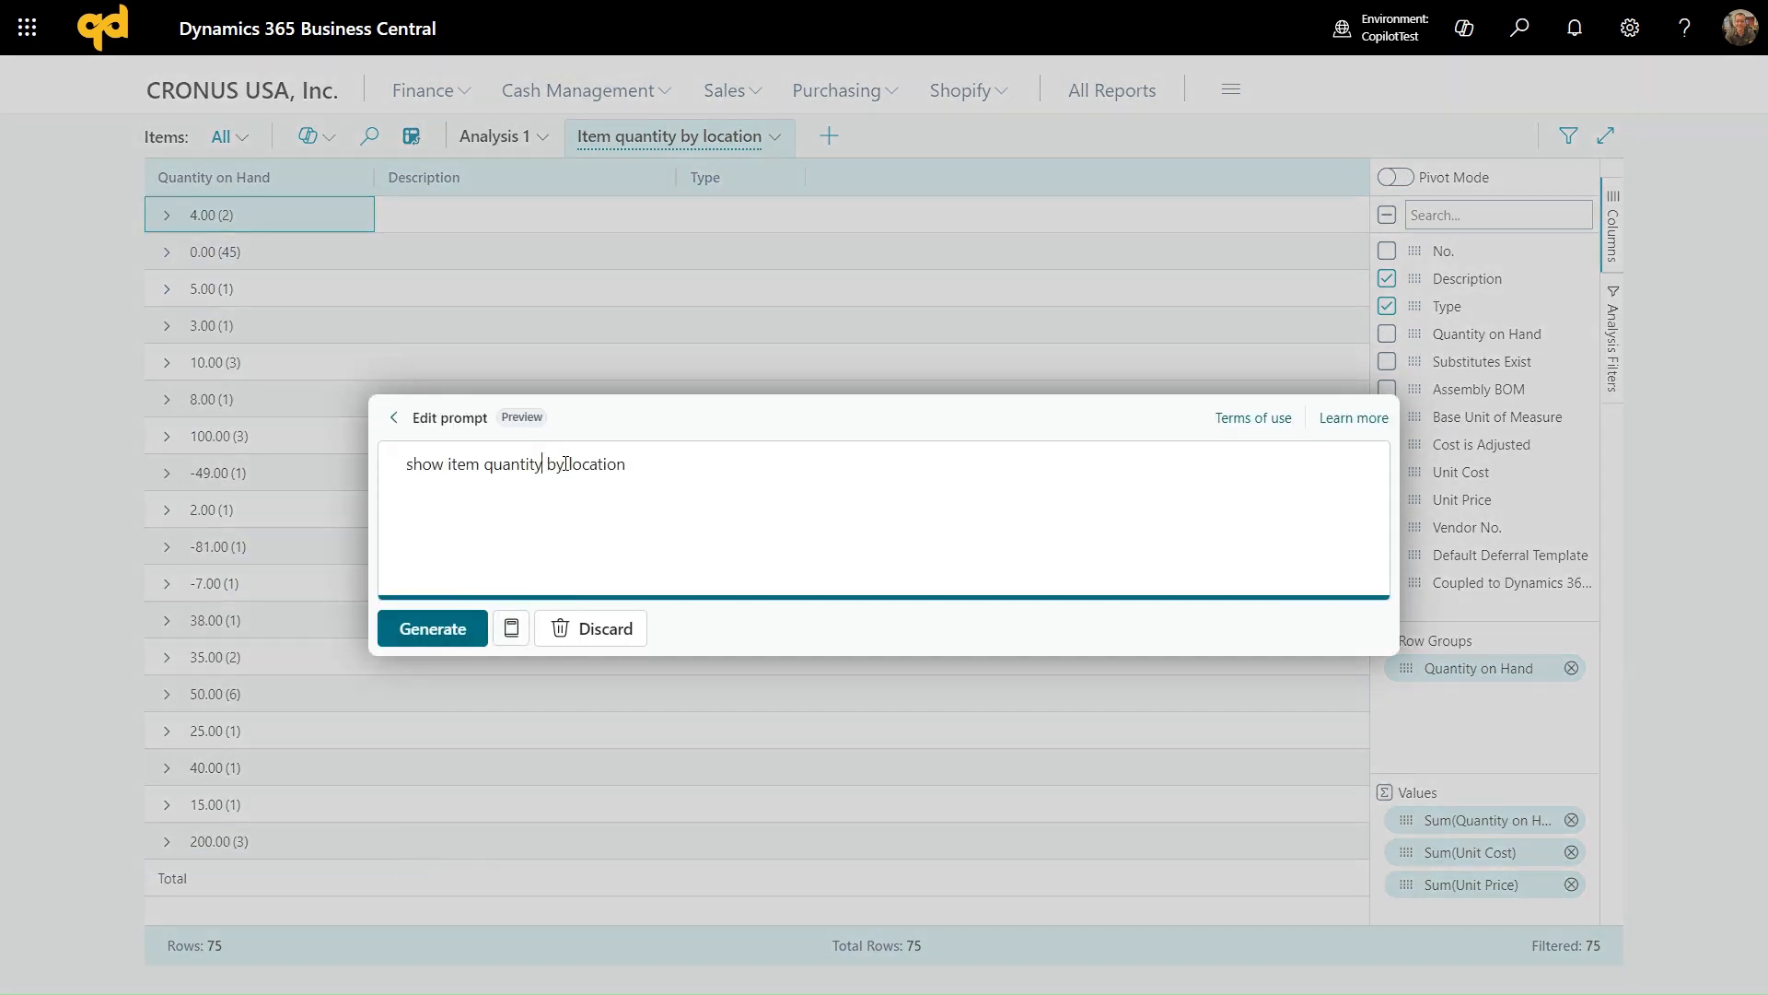
click(513, 630)
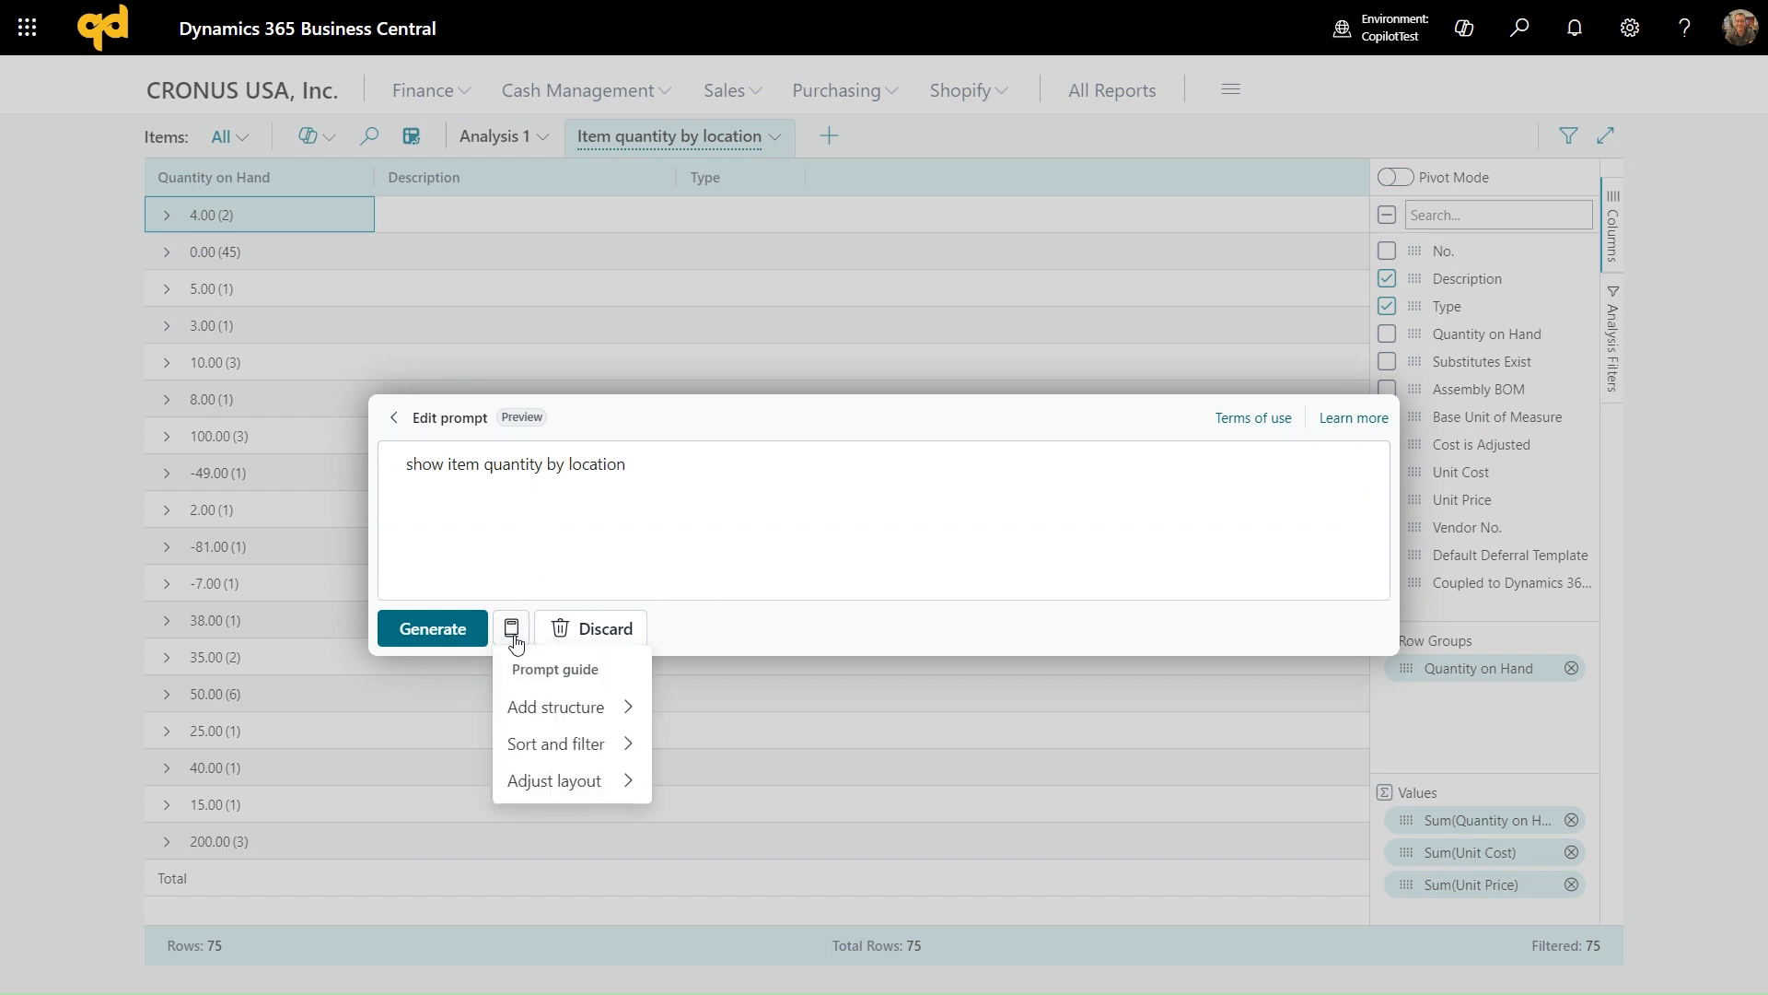
mouse_move(617, 709)
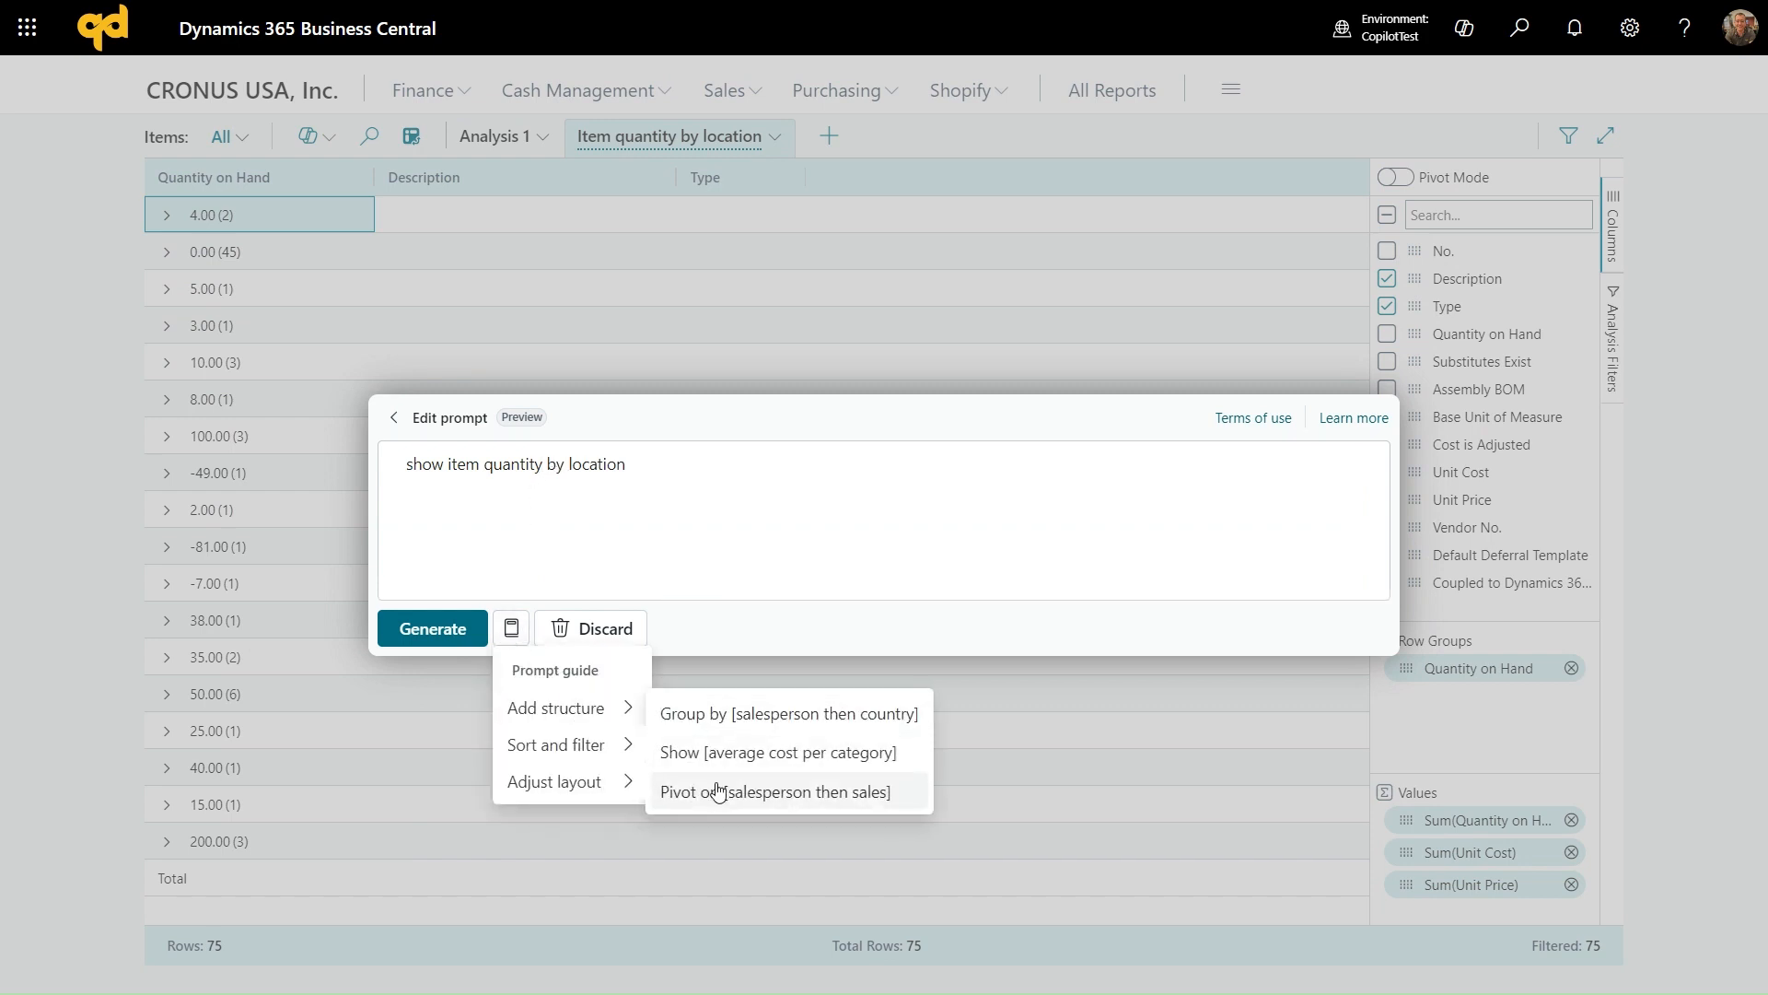
click(551, 463)
key(BackSpace)
key(BackSpace)
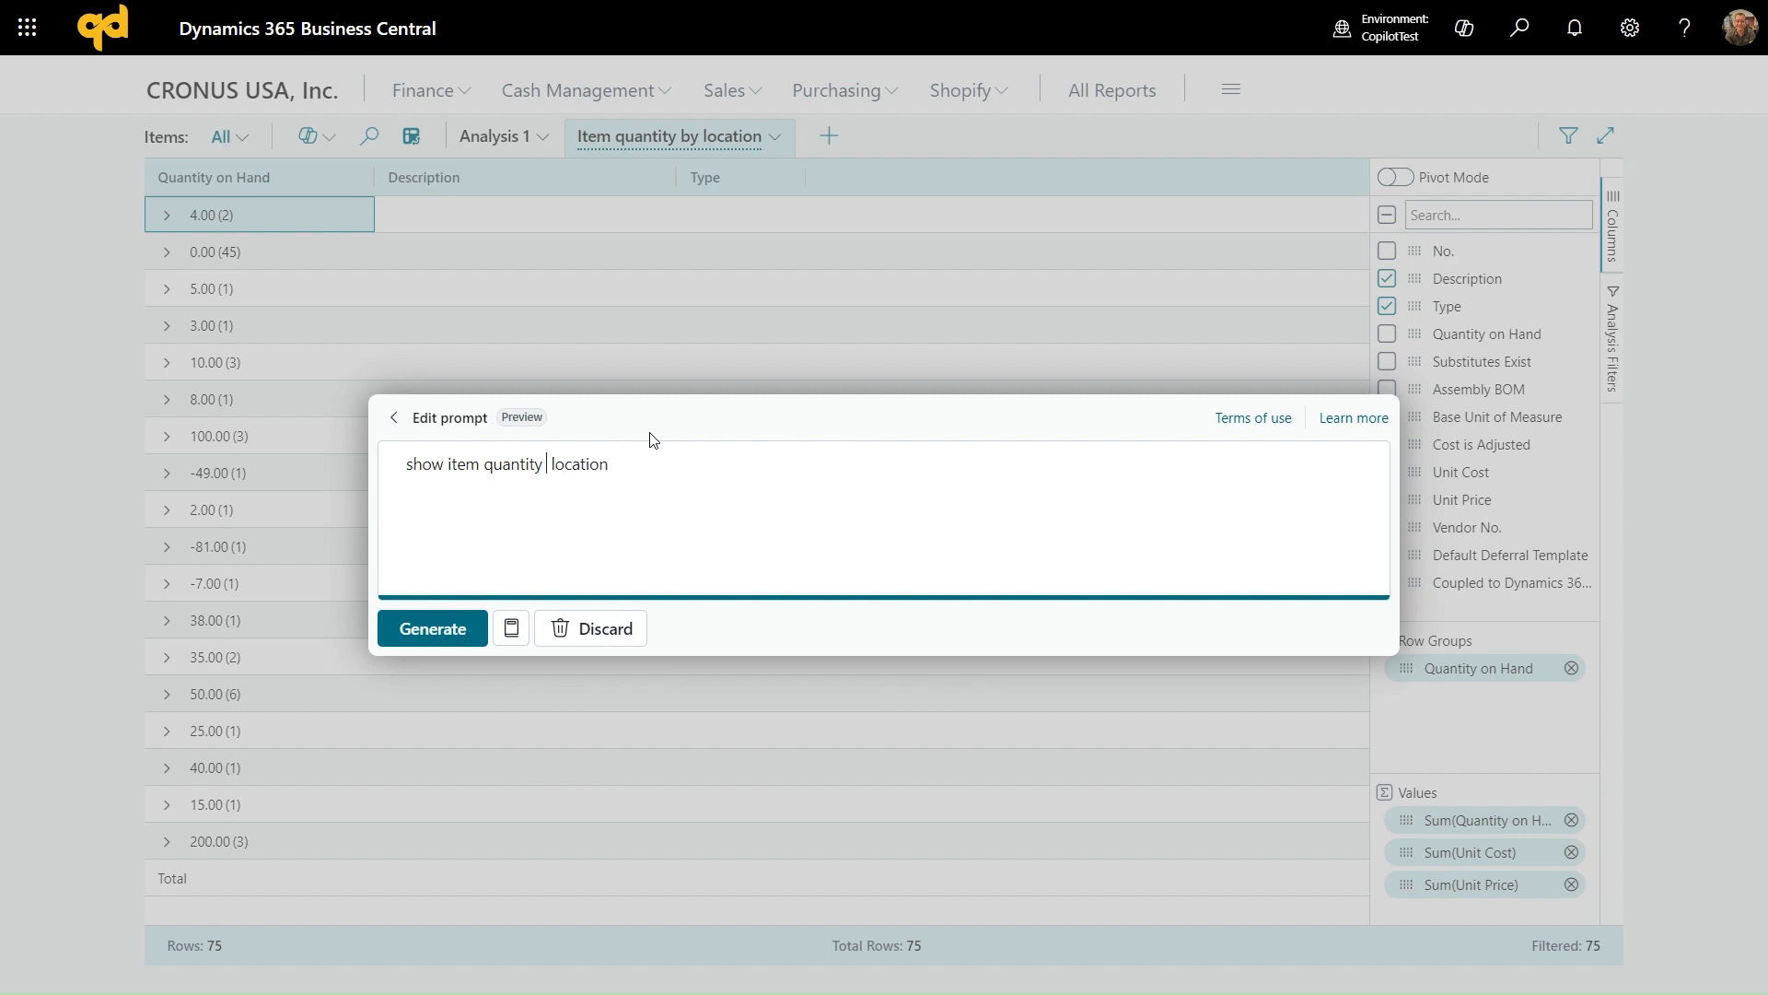
text(pivot on)
click(429, 630)
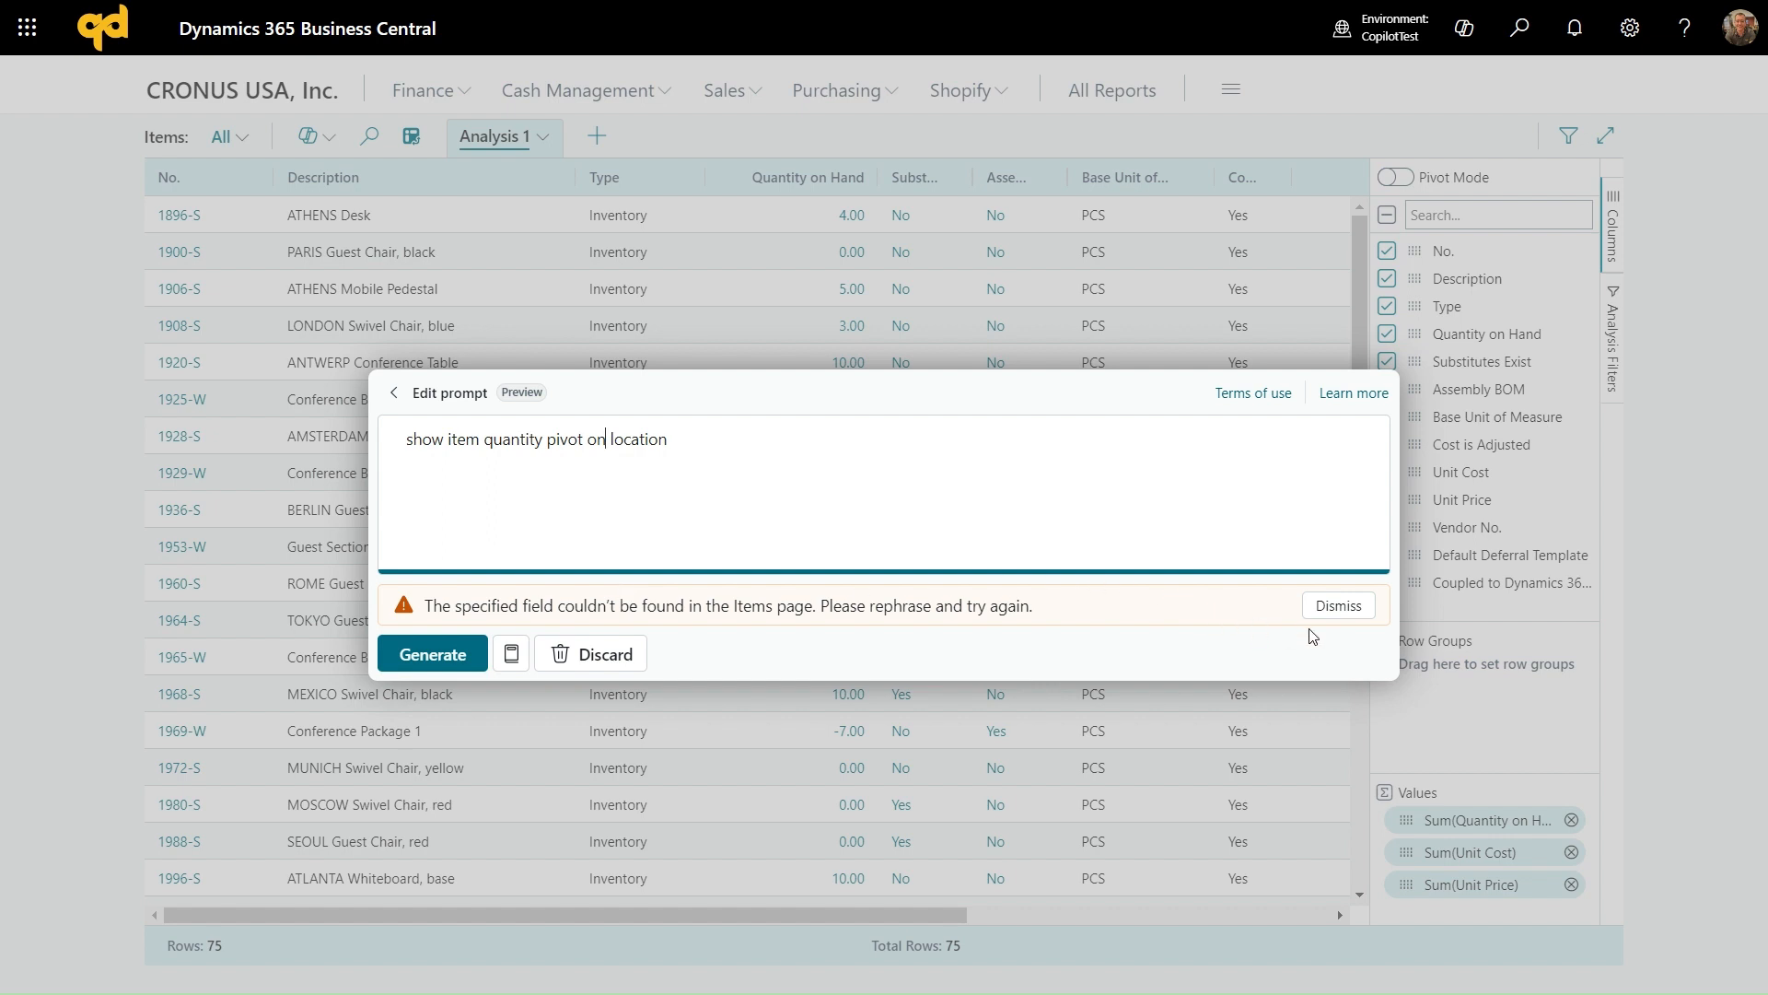
click(1338, 607)
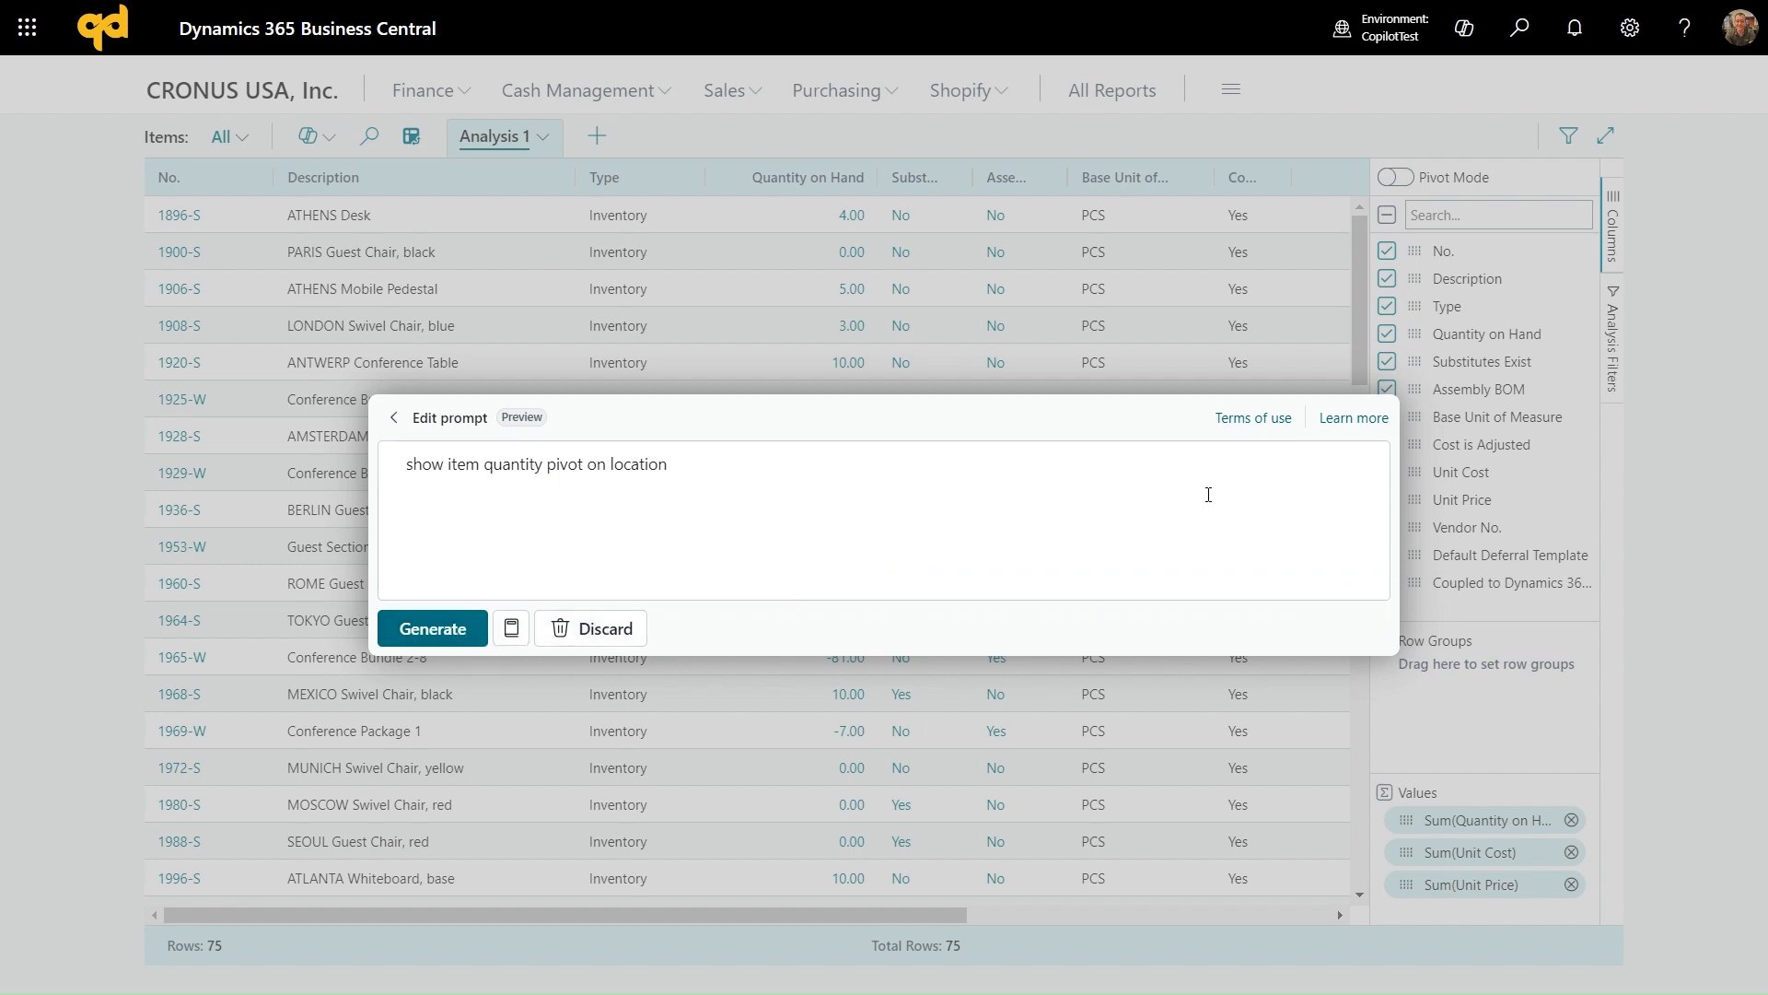
click(395, 418)
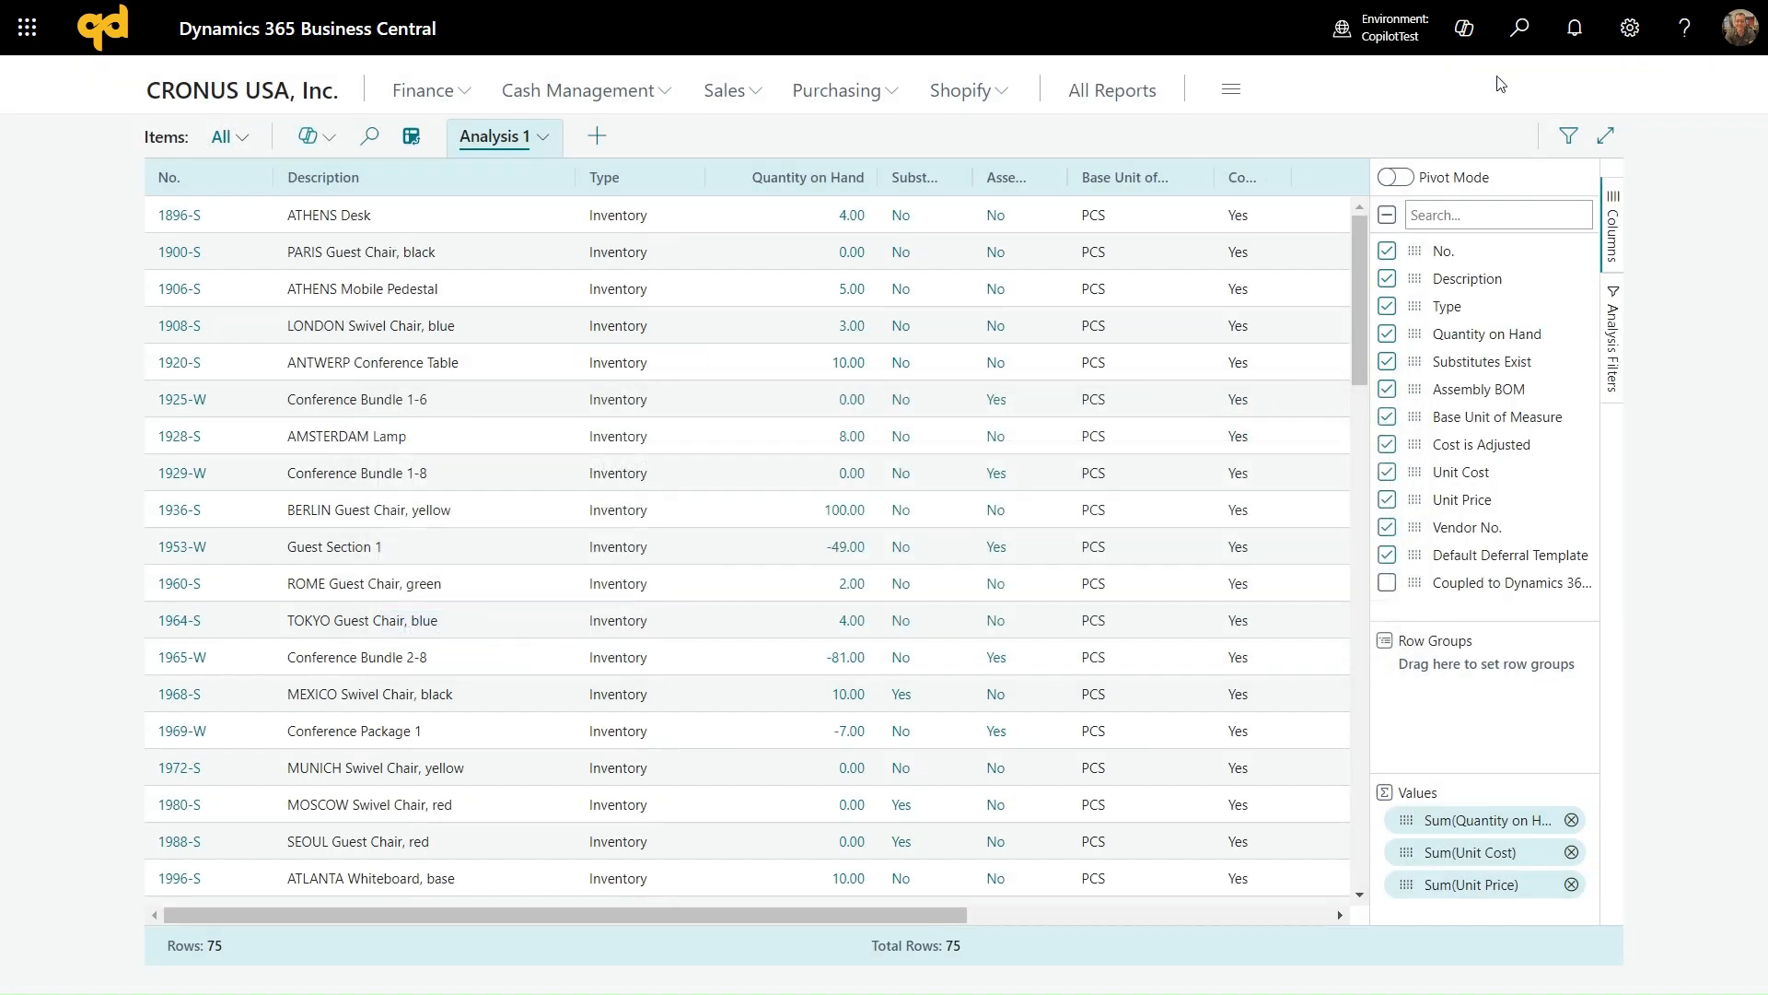
Search for "item ledge" and open the Item Ledger Entries page
click(1521, 27)
text(item l)
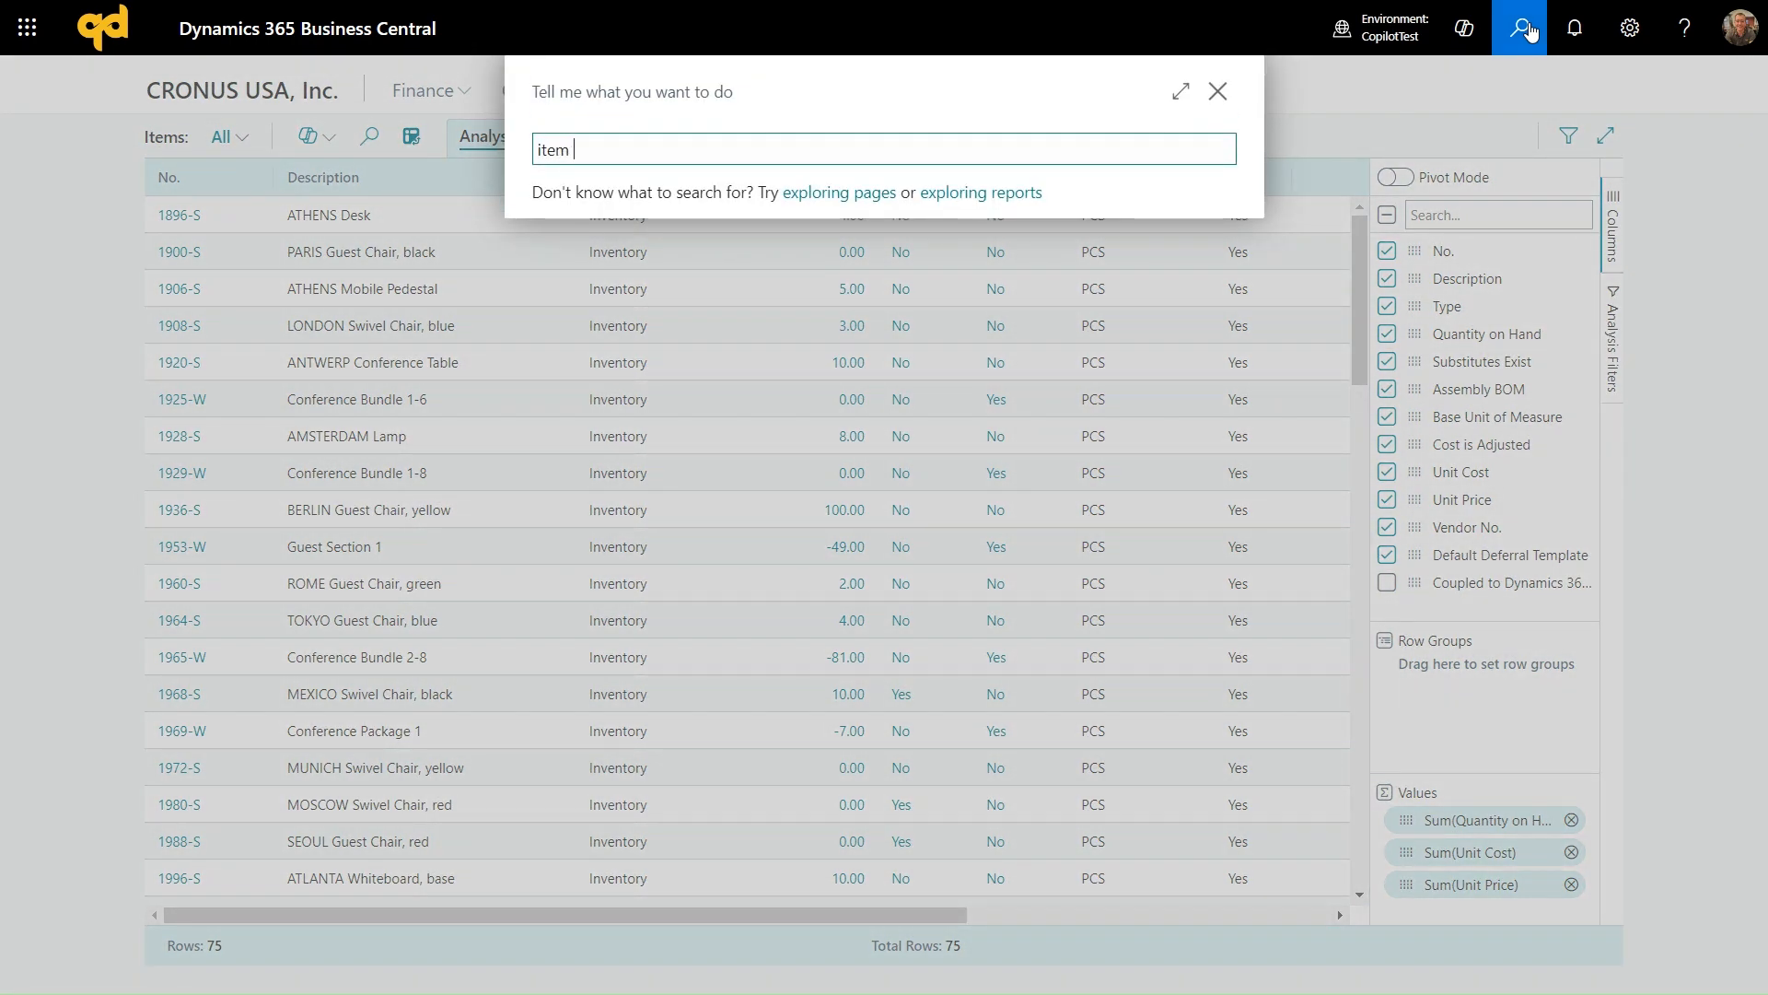
text(edge)
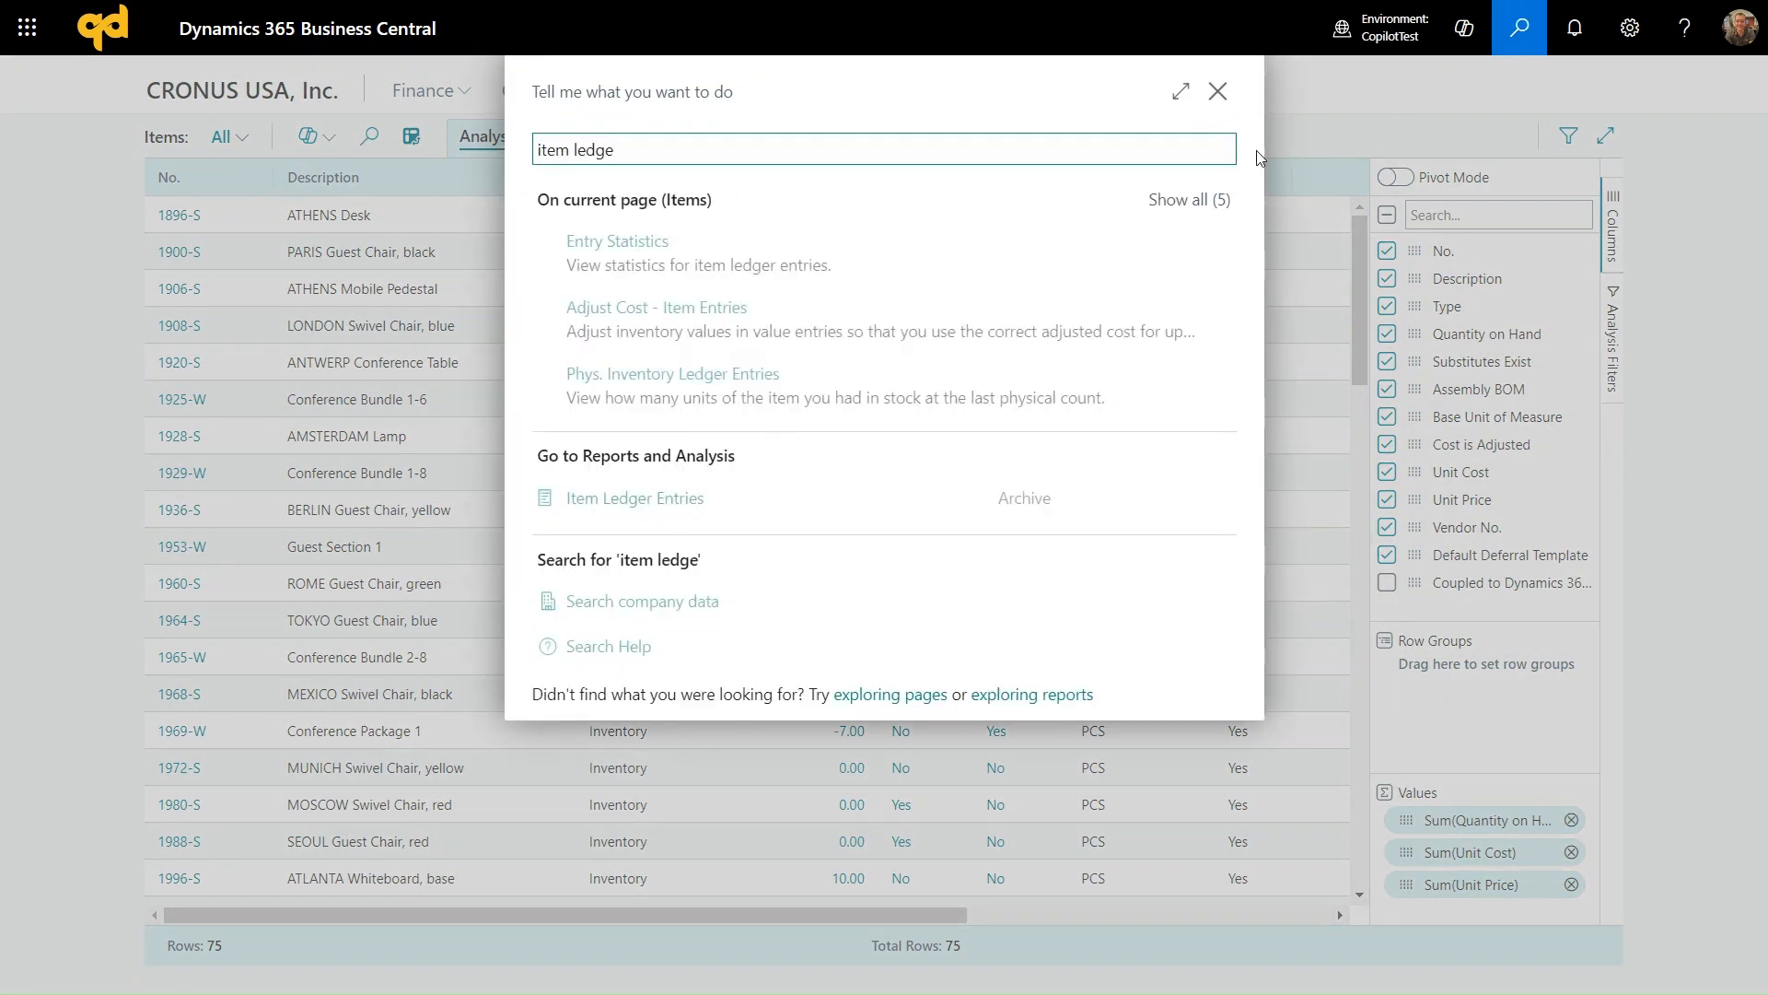
click(630, 500)
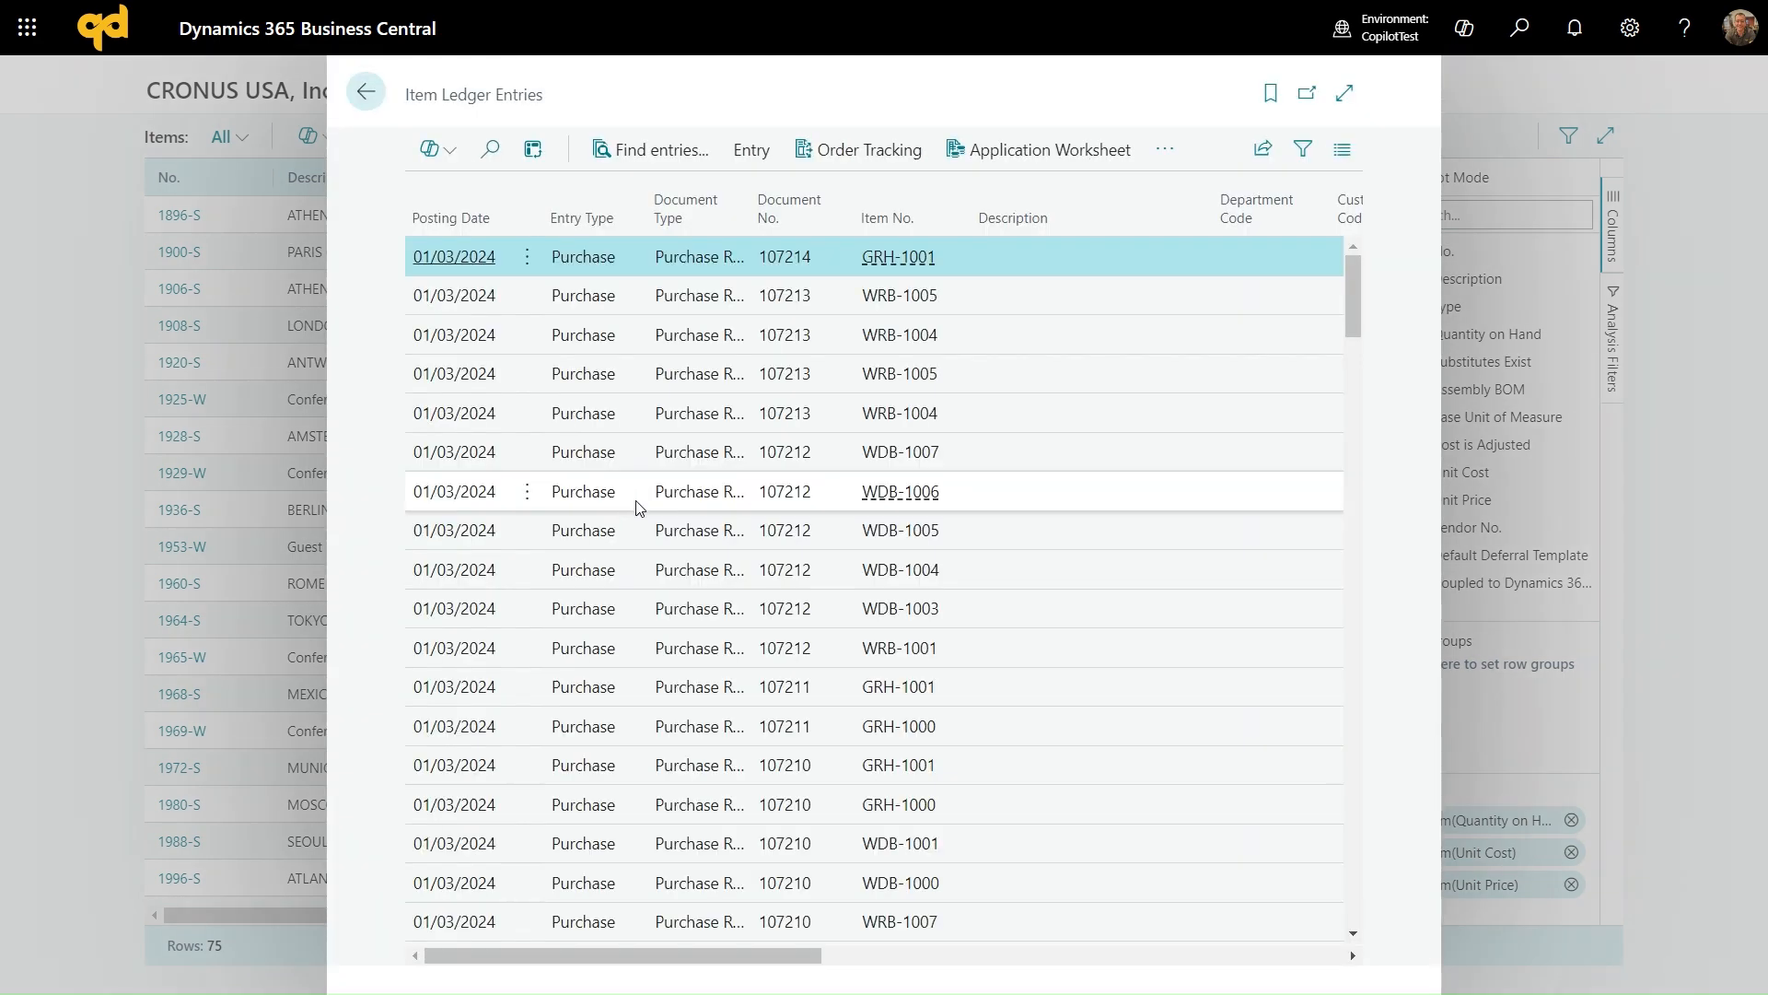
Generate a Copilot analysis of the item ledger entries with the prompt "show item quantity filtered by sales pivot on month"
click(433, 147)
click(465, 206)
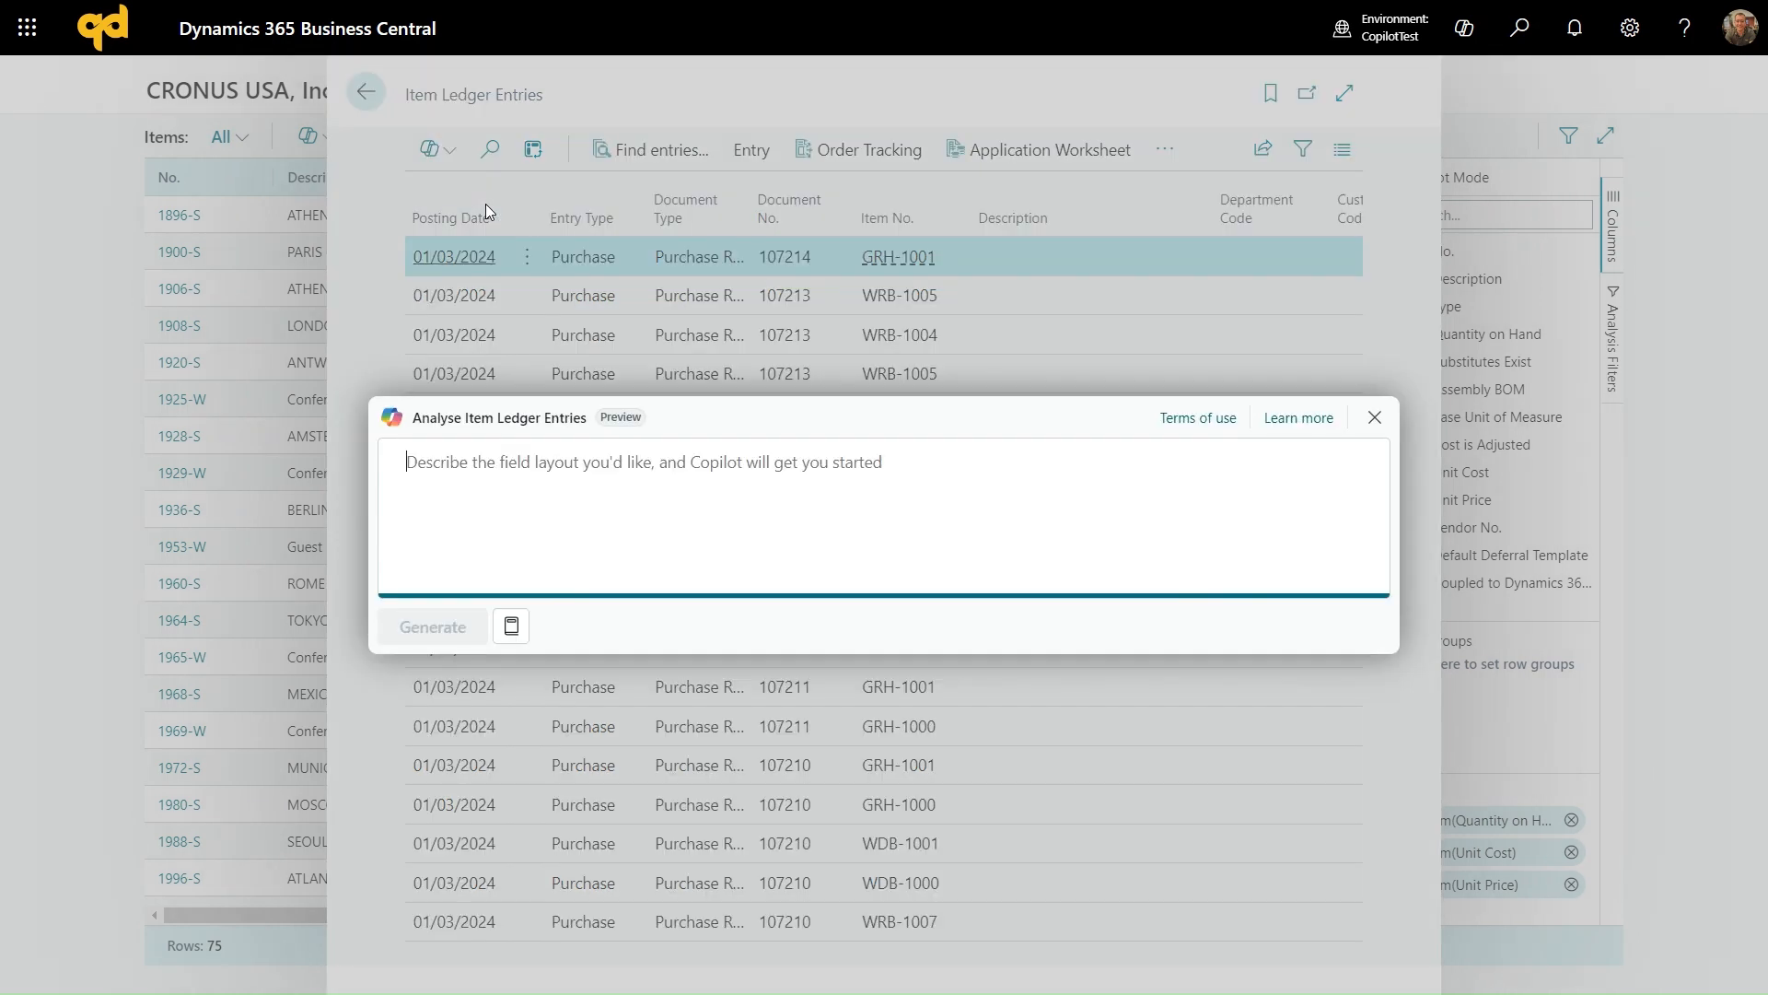
text(show)
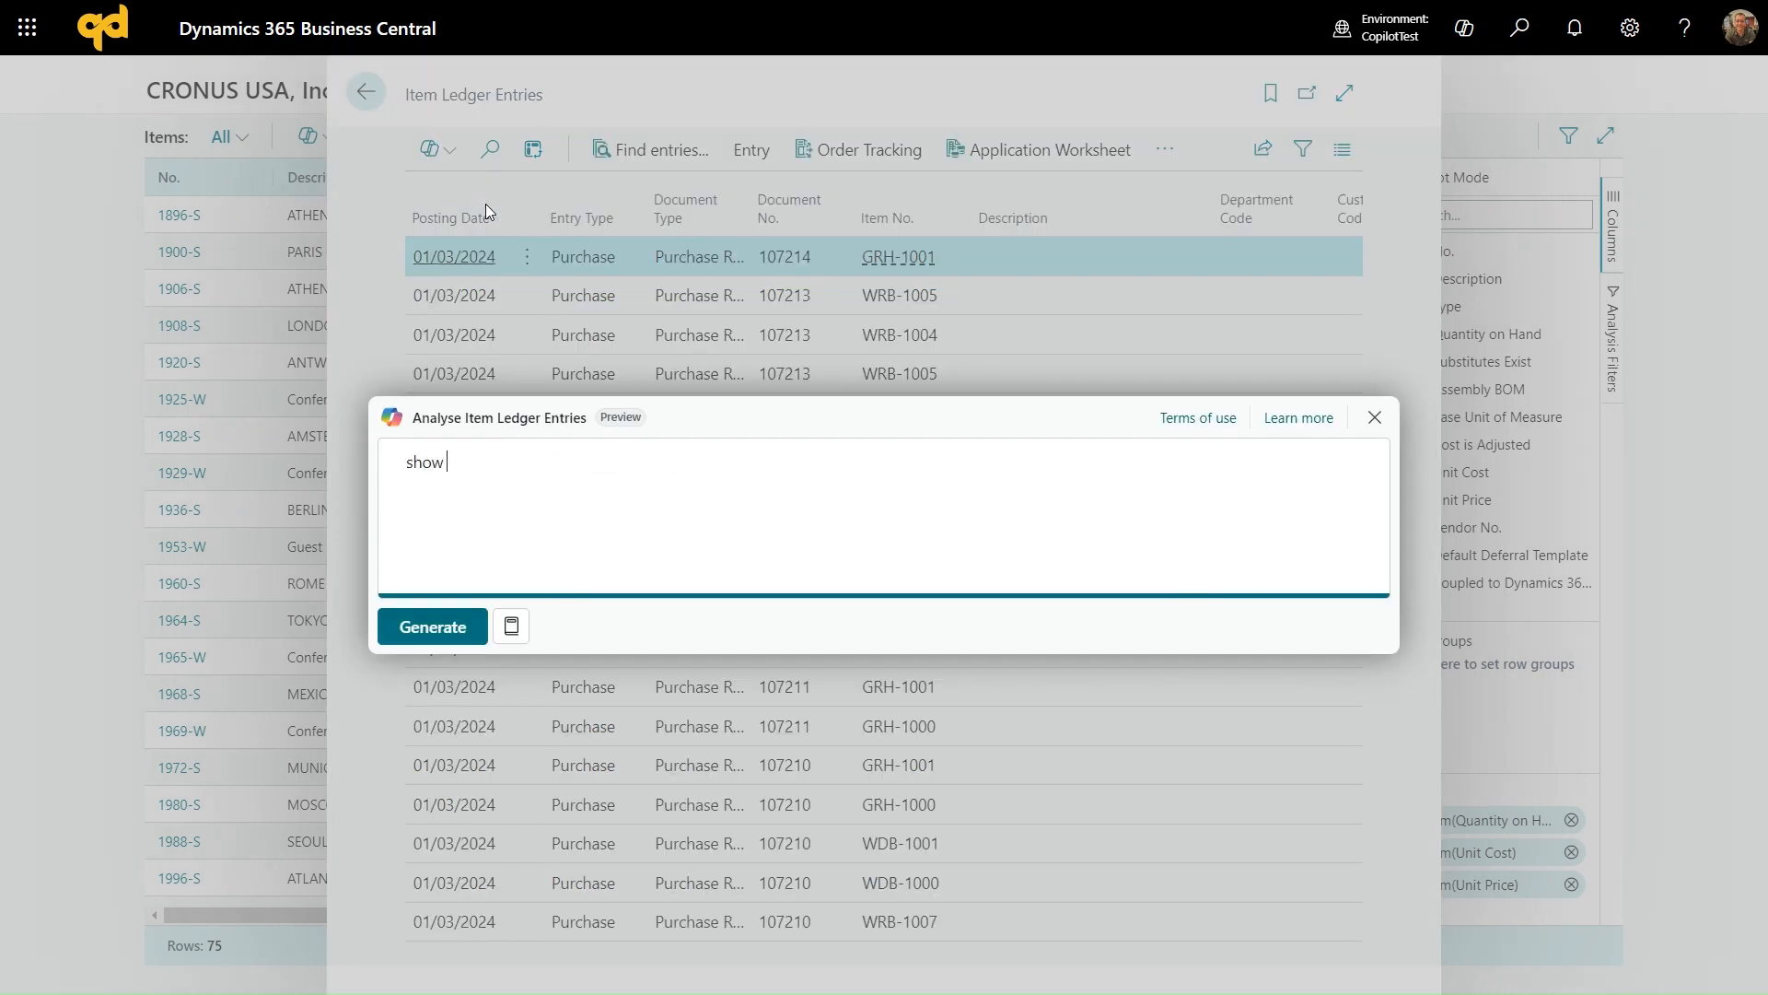
text( item quantity filtered by )
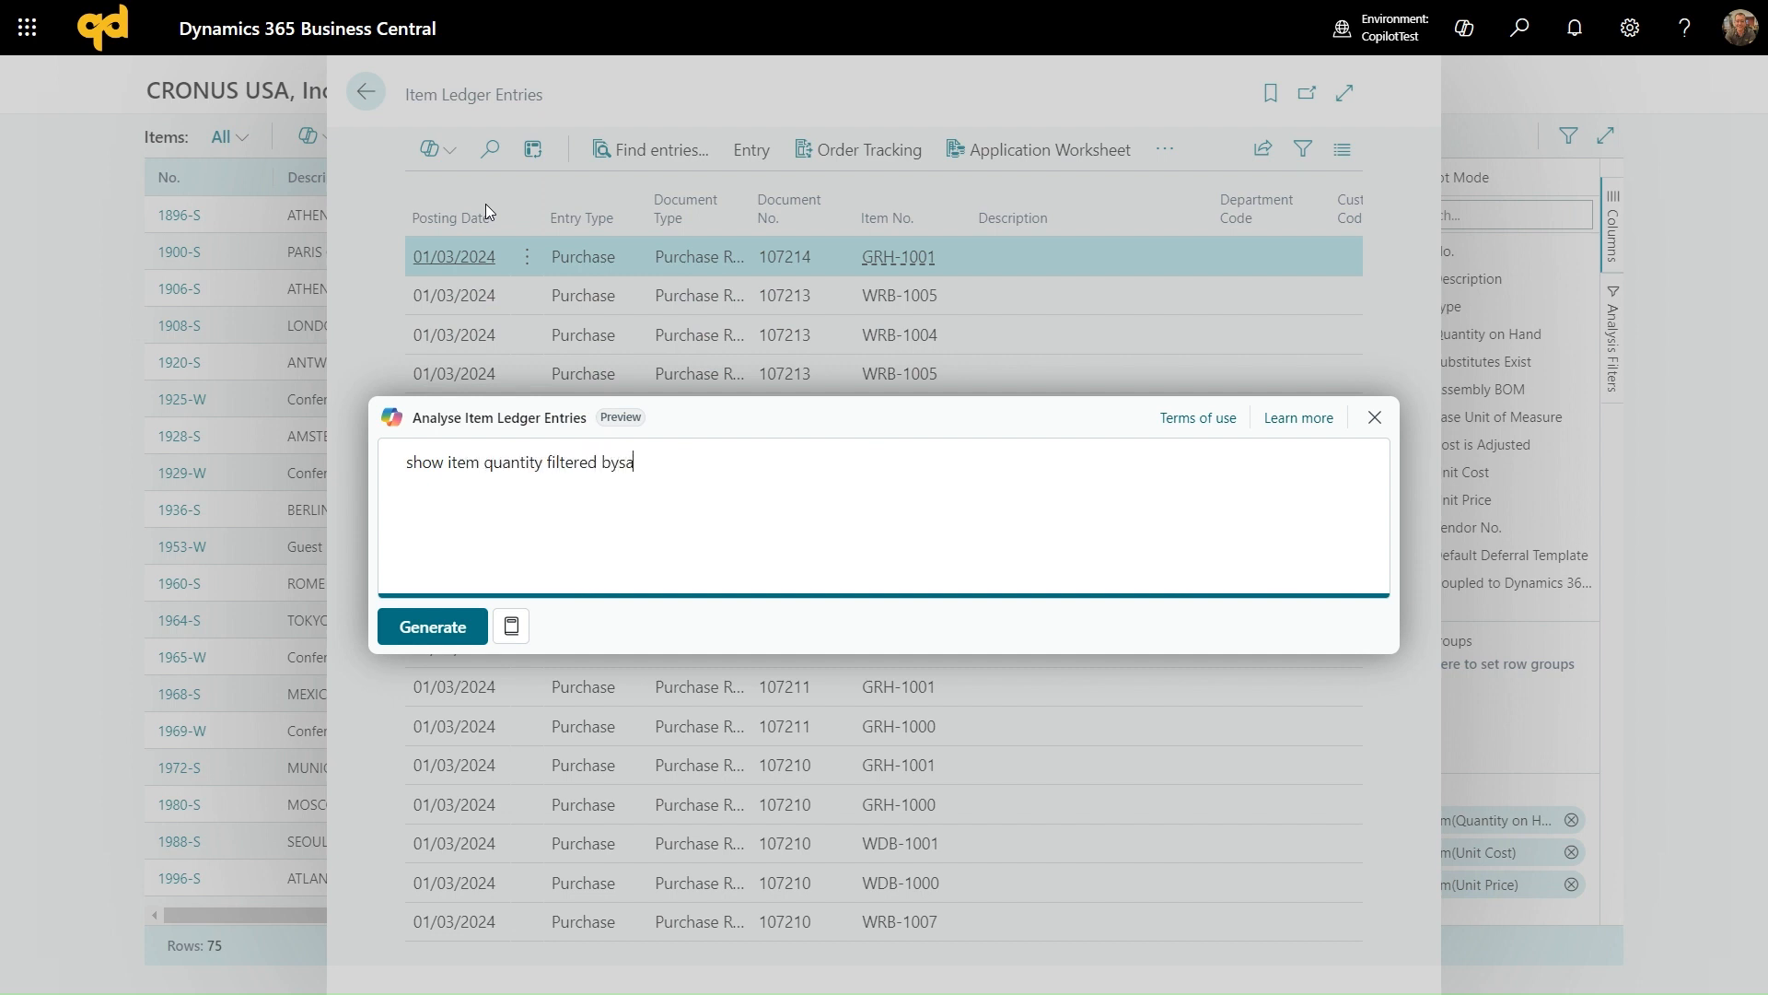
text(sa)
key(BackSpace)
text(ales pivot on month)
click(463, 622)
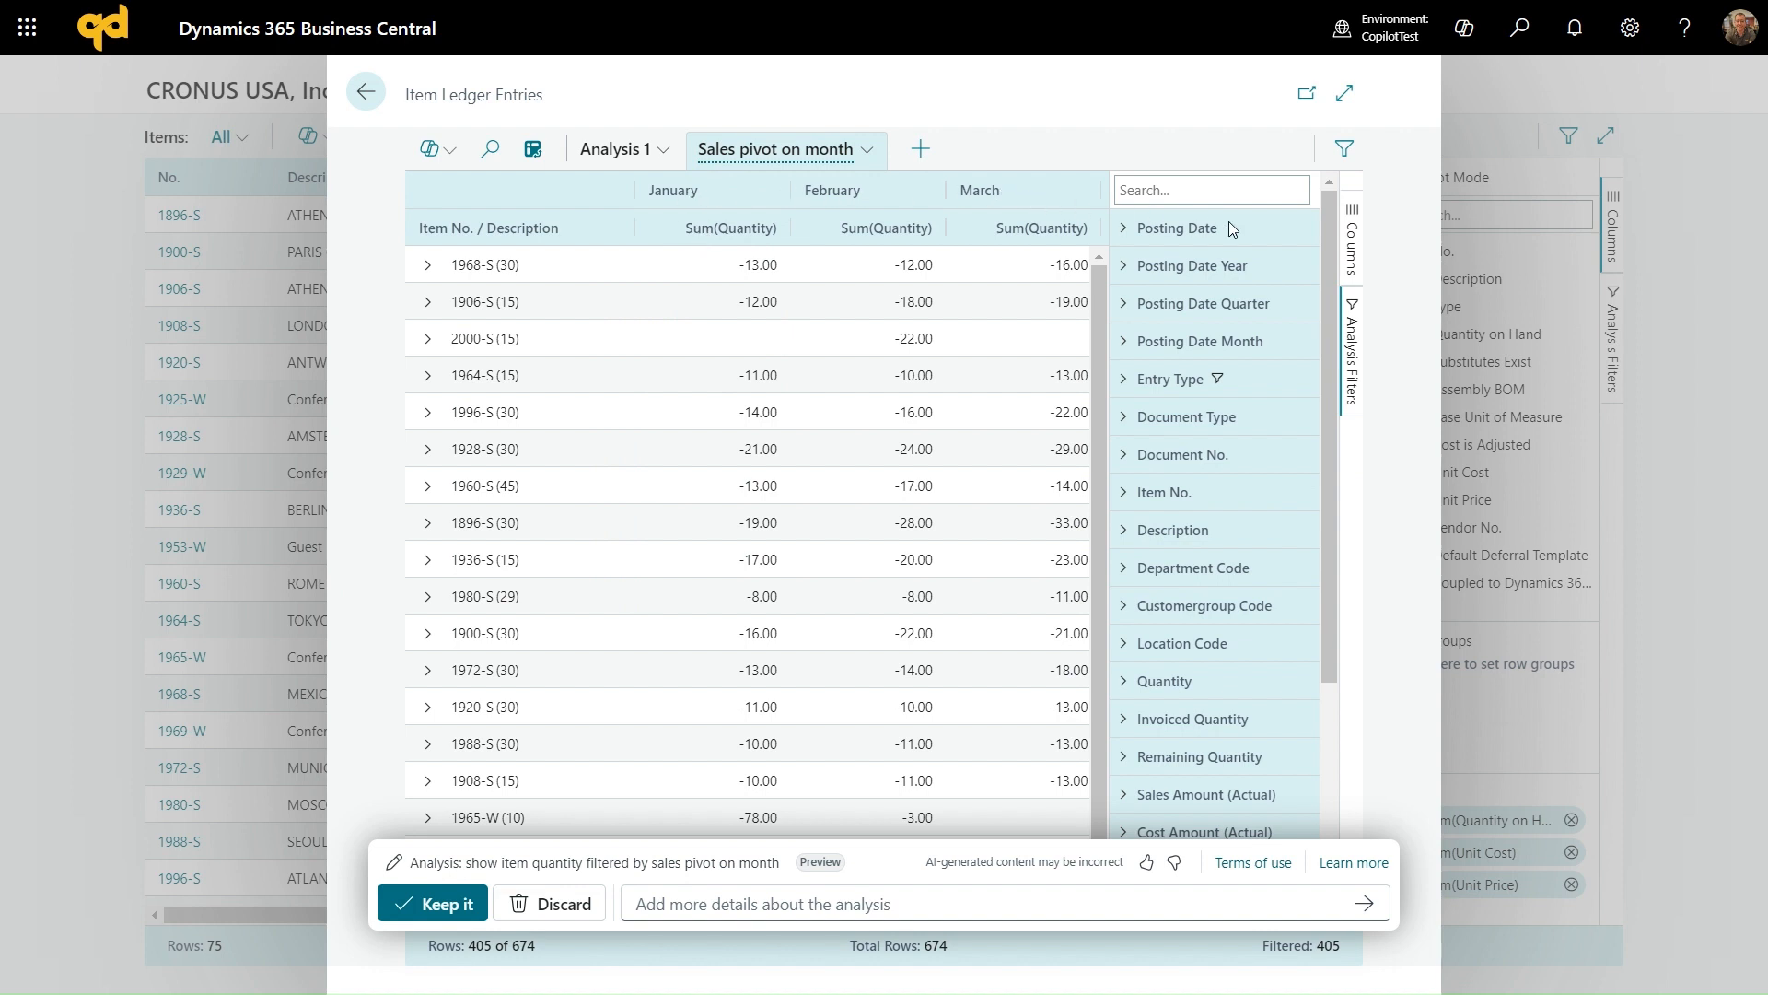
Check which entry types the analysis filter includes, and keep the generated monthly sales pivot
click(1350, 343)
click(1350, 342)
click(1125, 378)
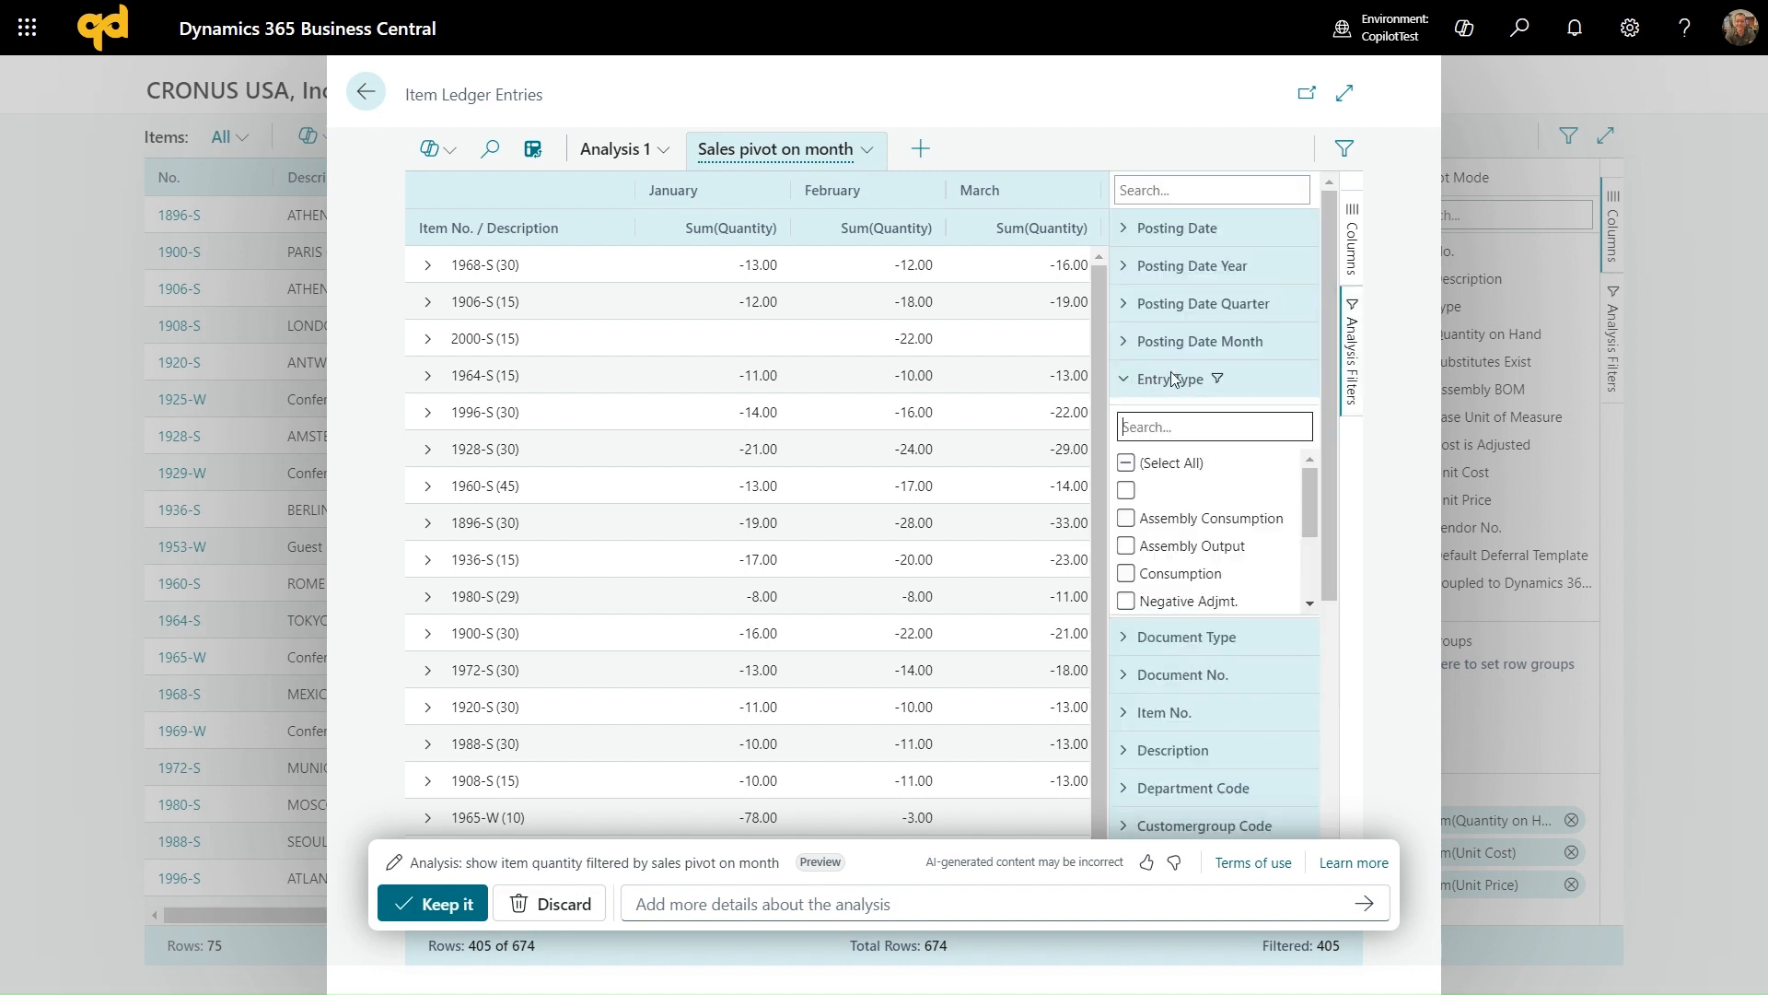
scroll(1249, 521, down, 3)
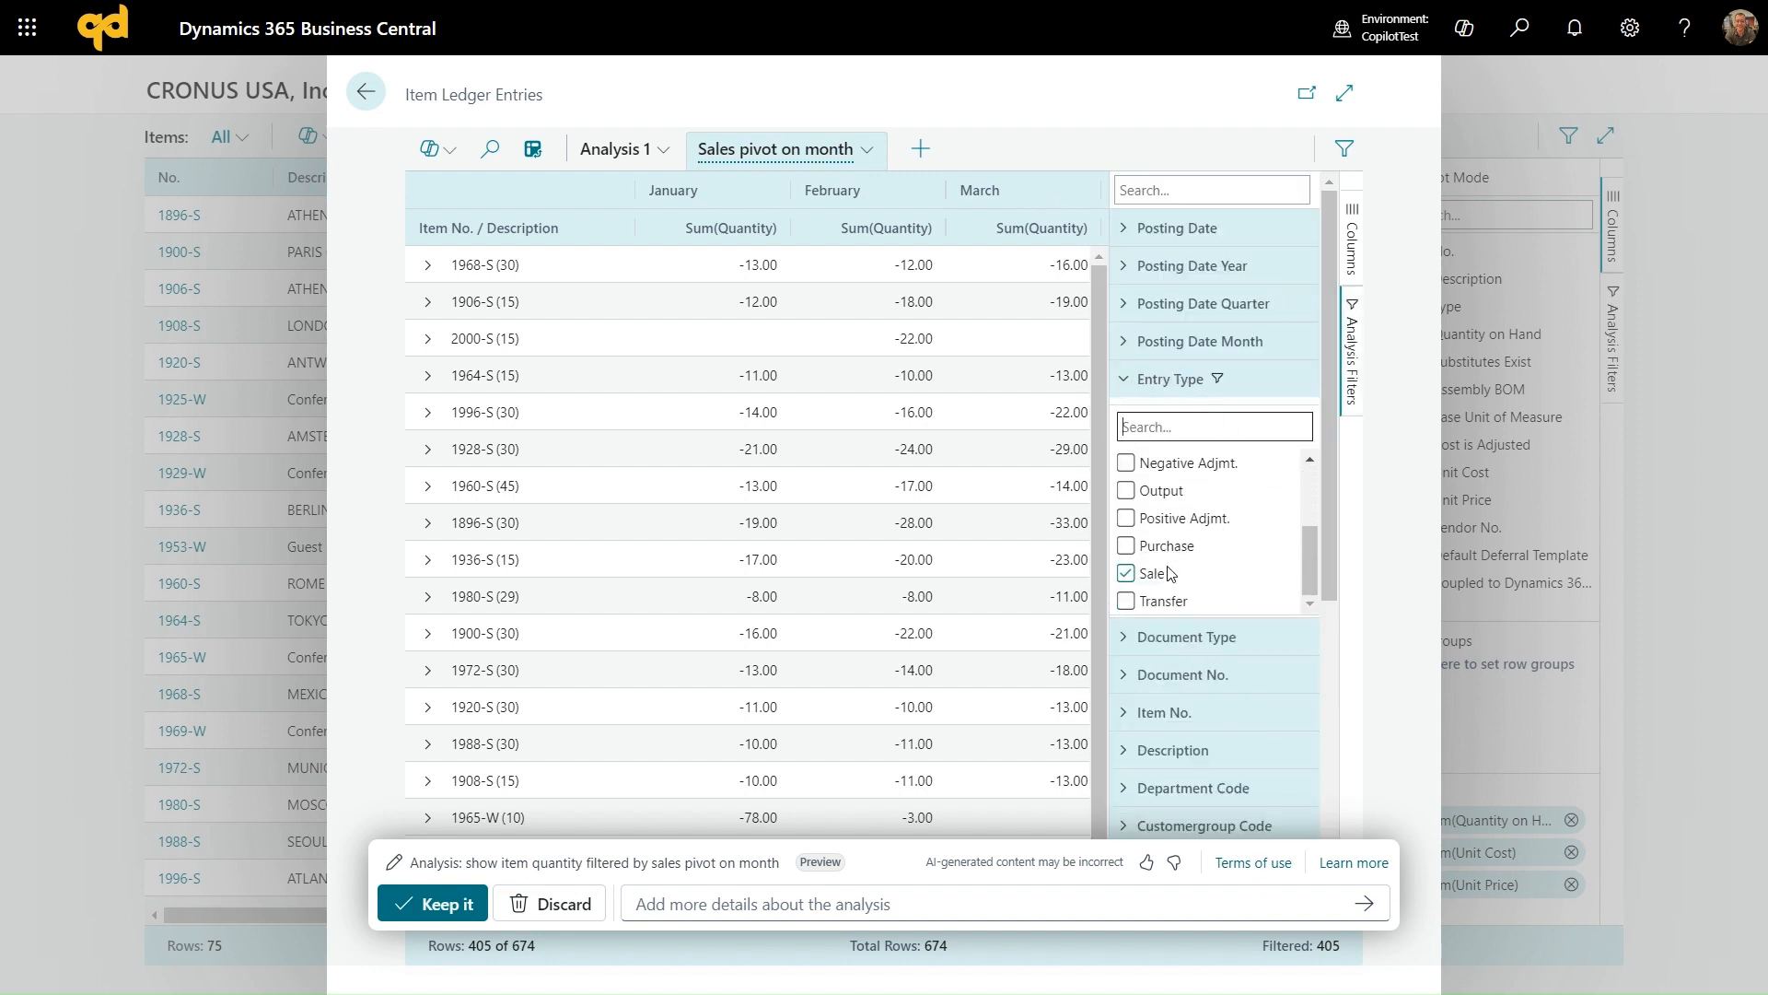
click(1121, 379)
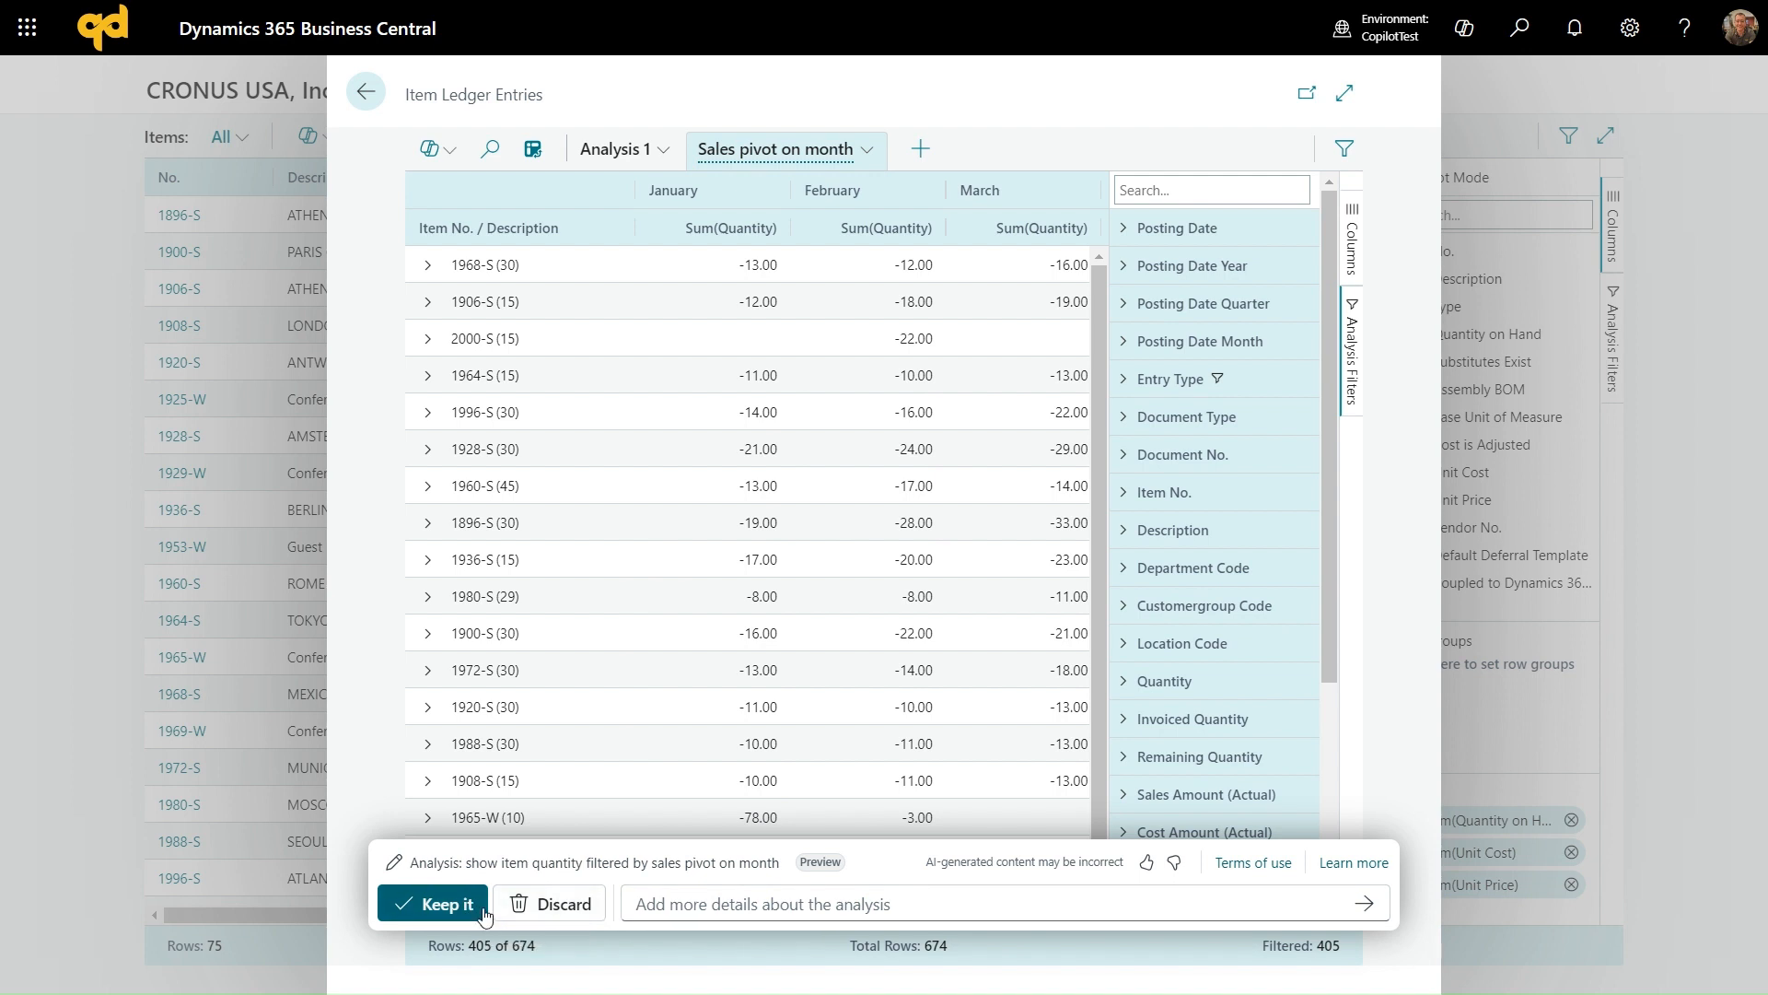
click(434, 903)
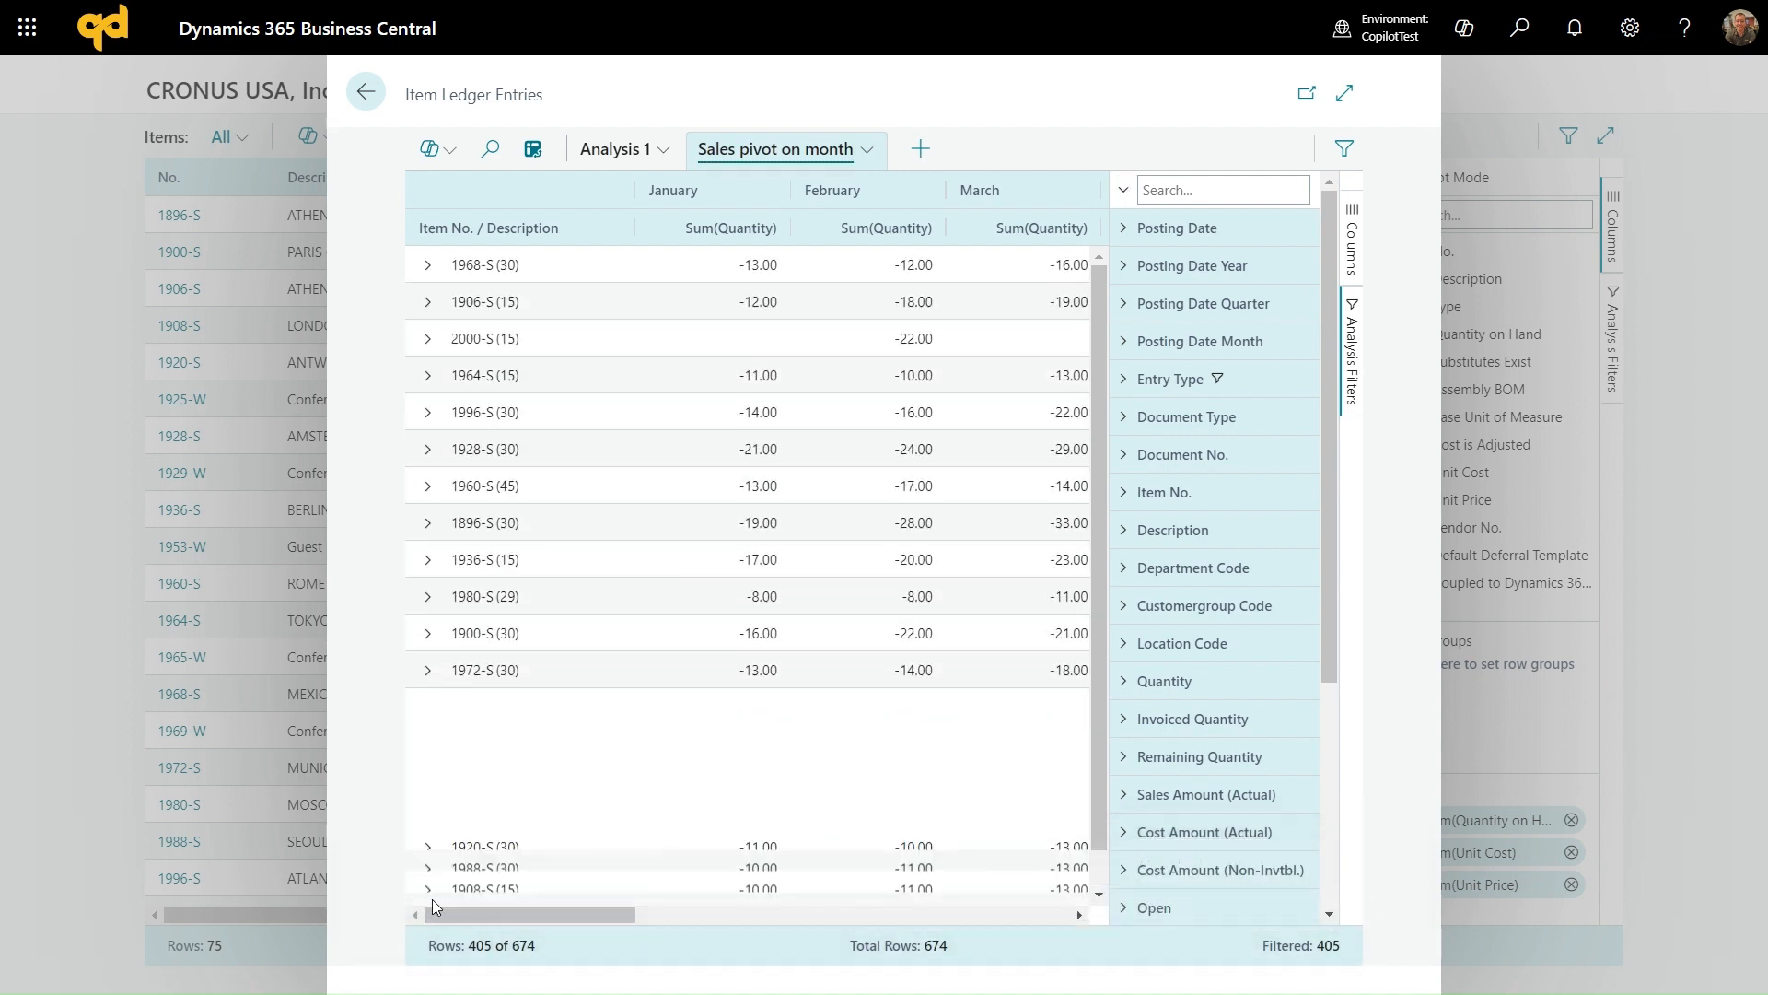
drag(533, 919, 489, 910)
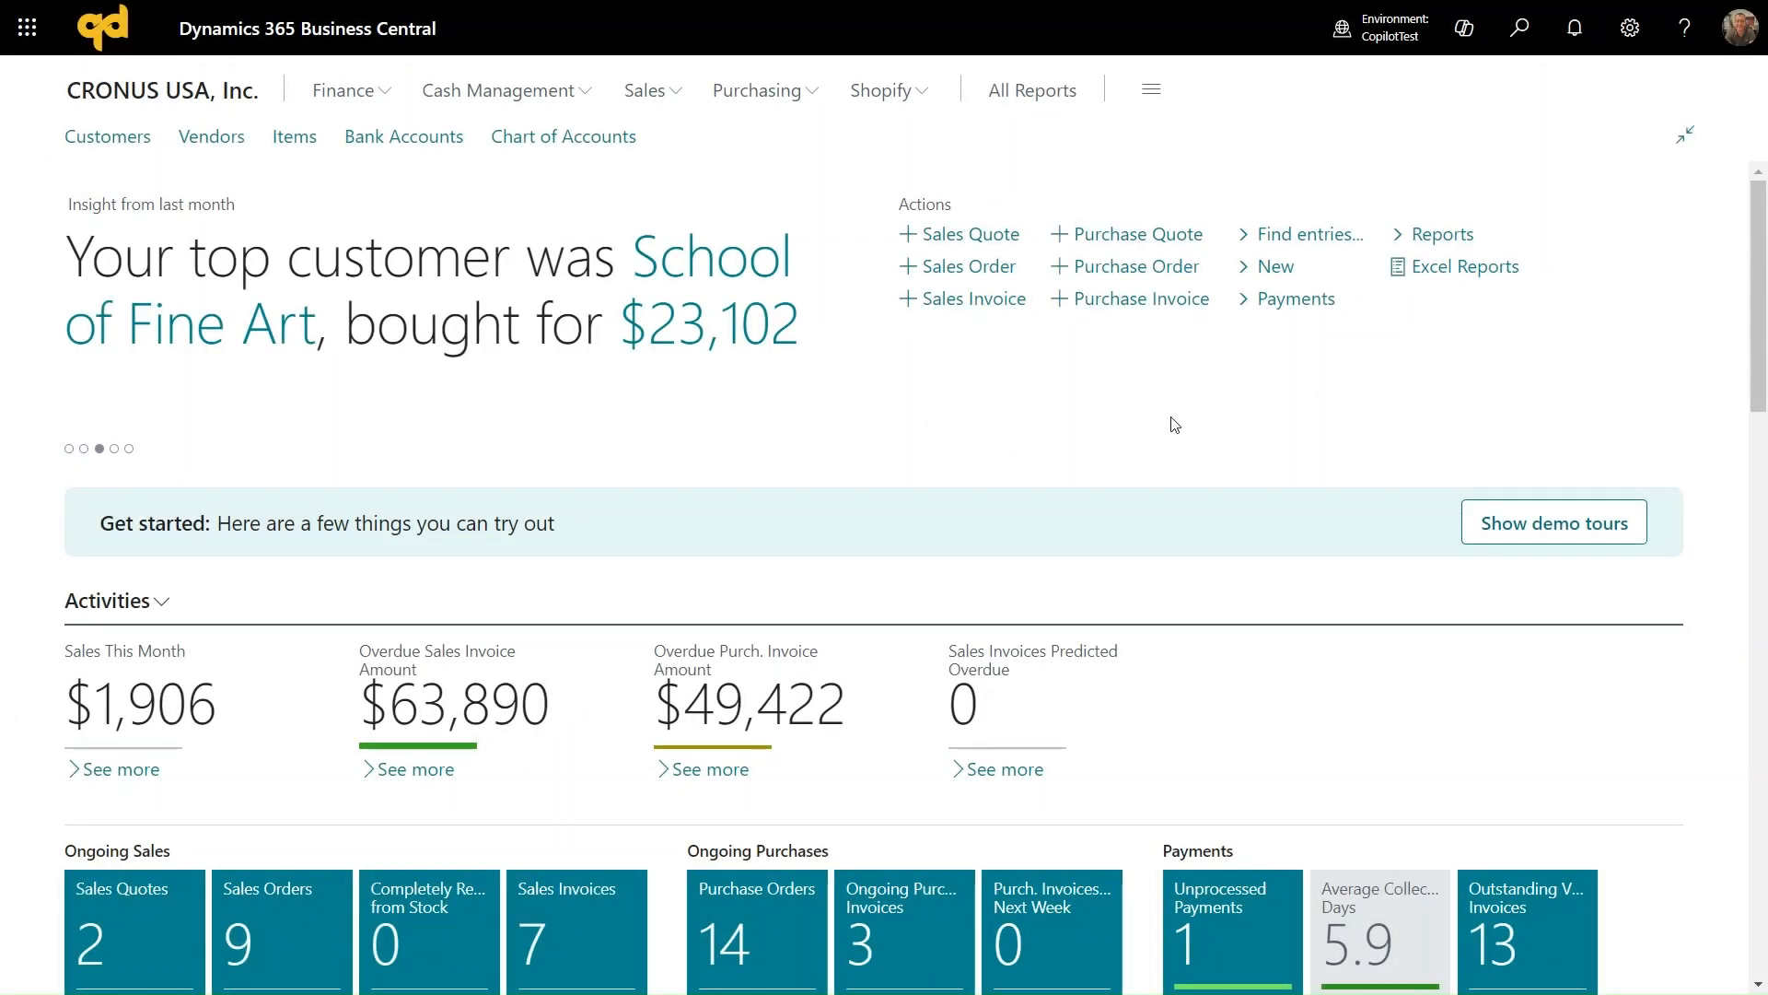
From Bank Account Reconciliations, generate a Copilot reconciliation for the CHECKING account using Bank Statement Jan 2024.csv
click(579, 92)
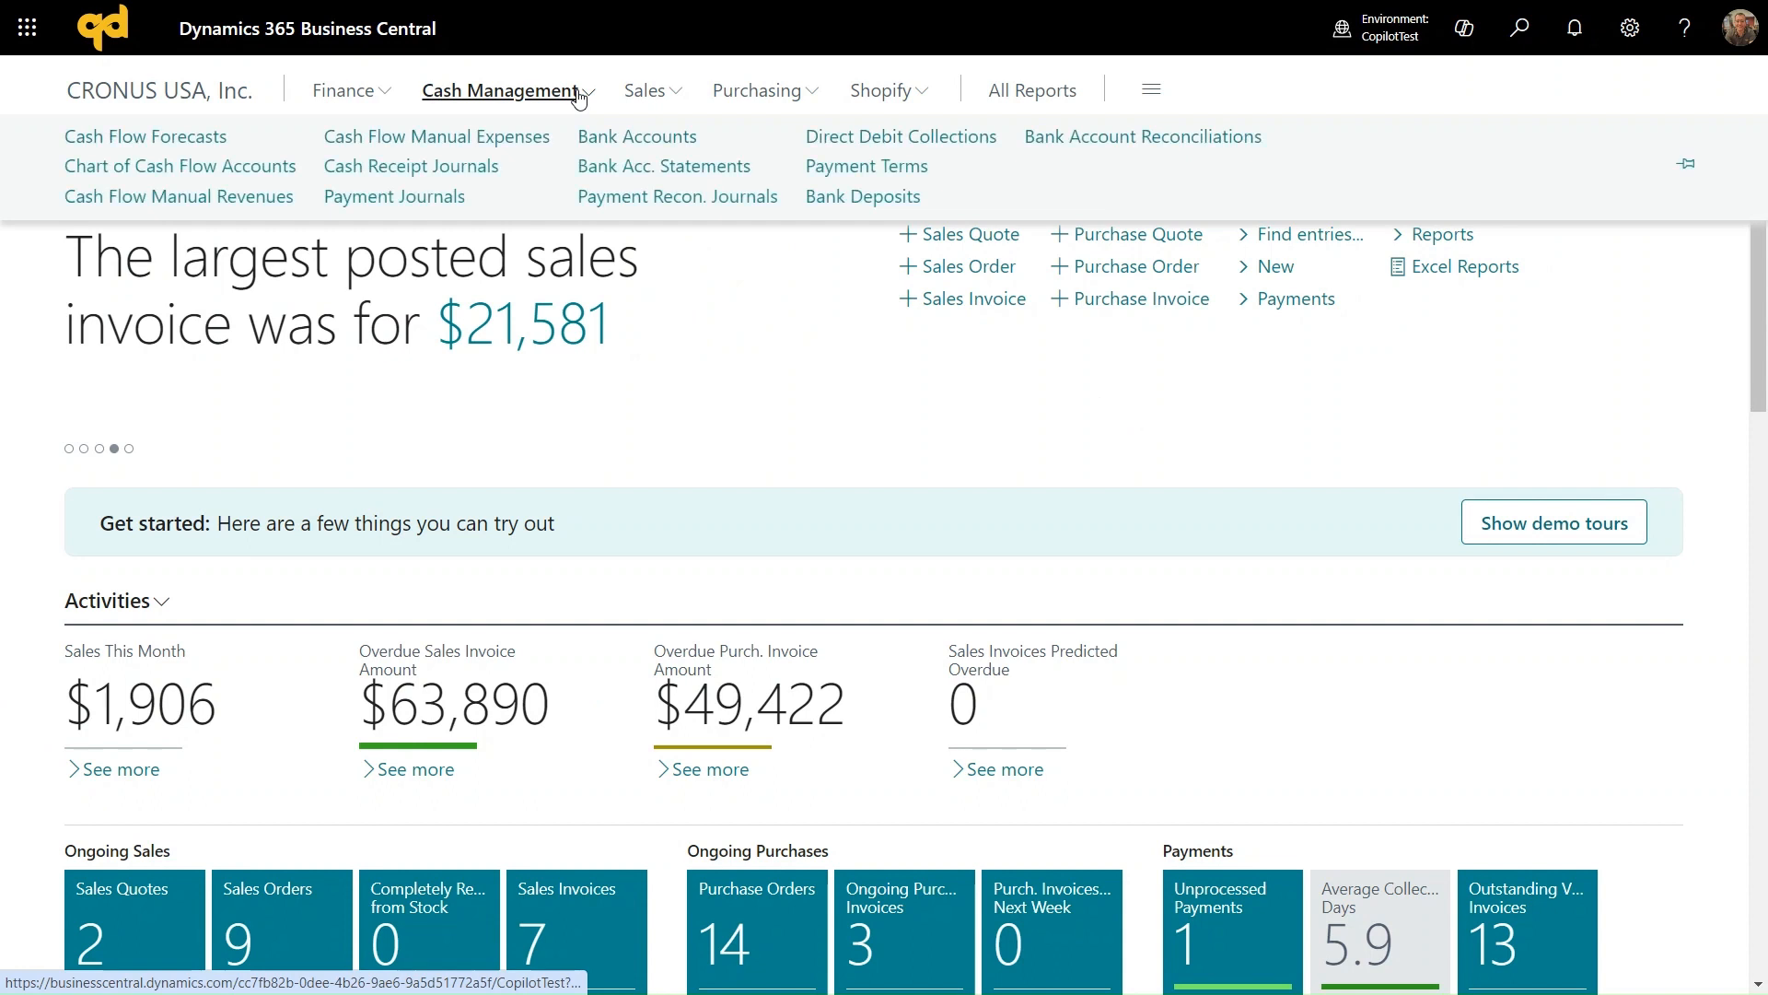
click(1146, 136)
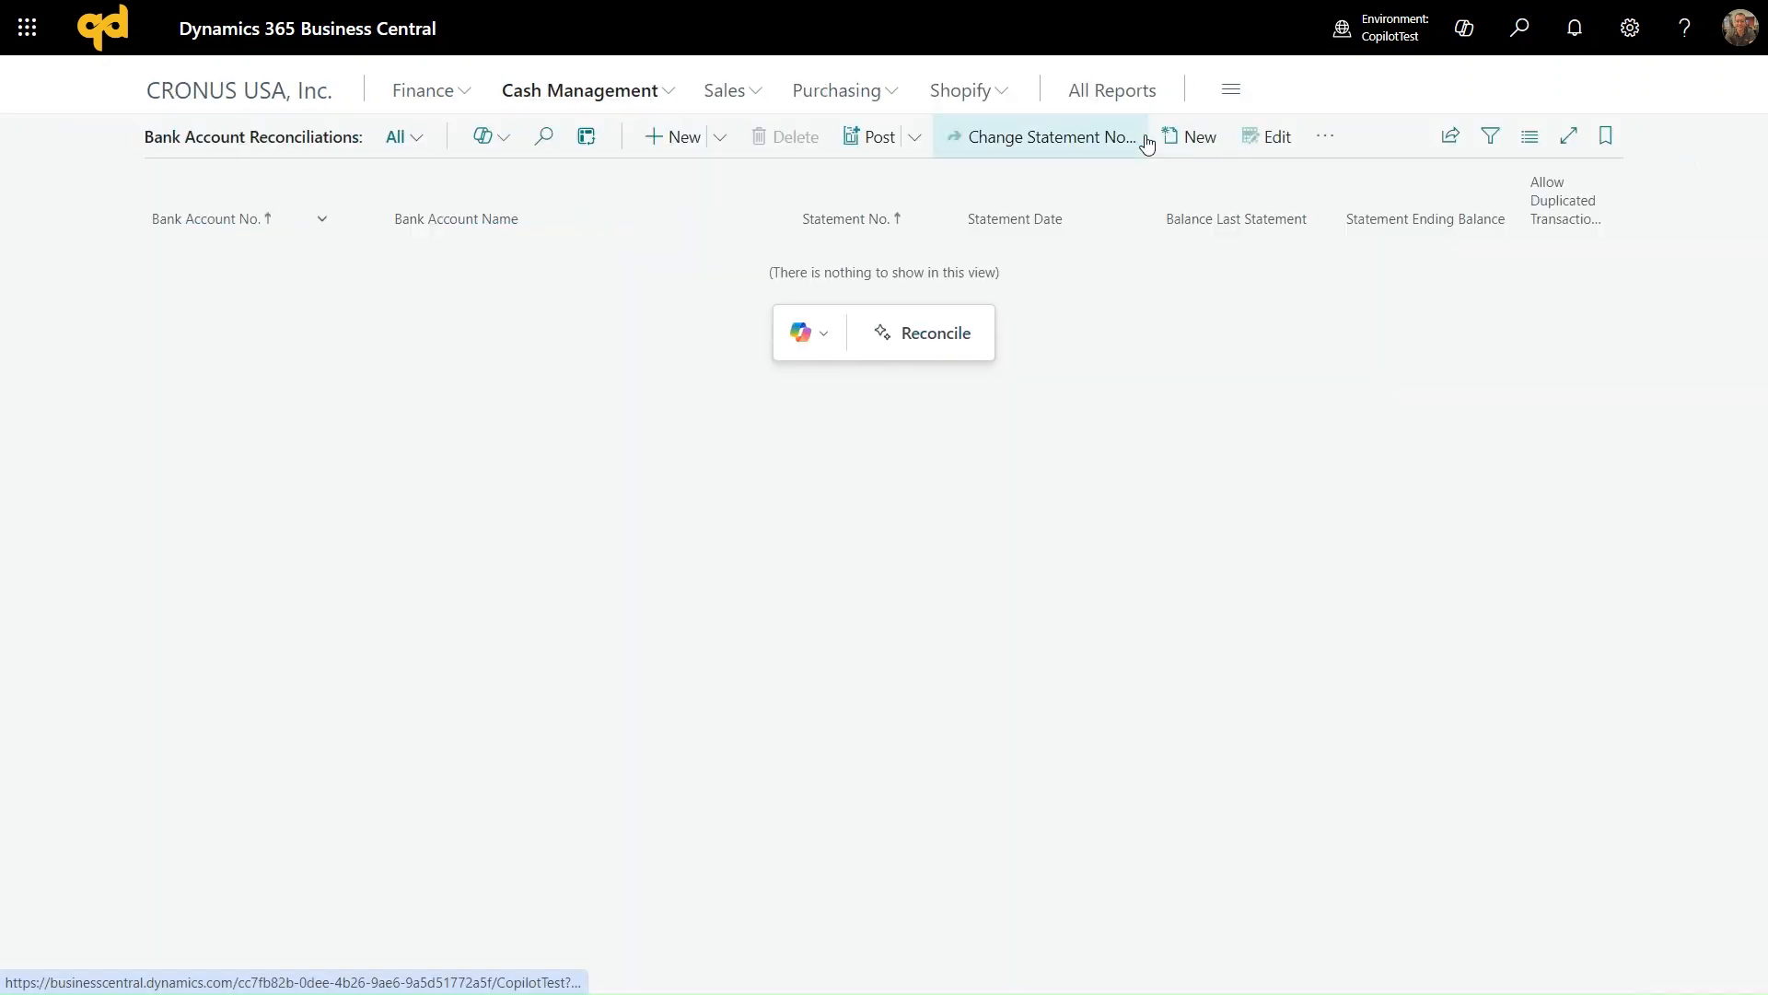
click(933, 339)
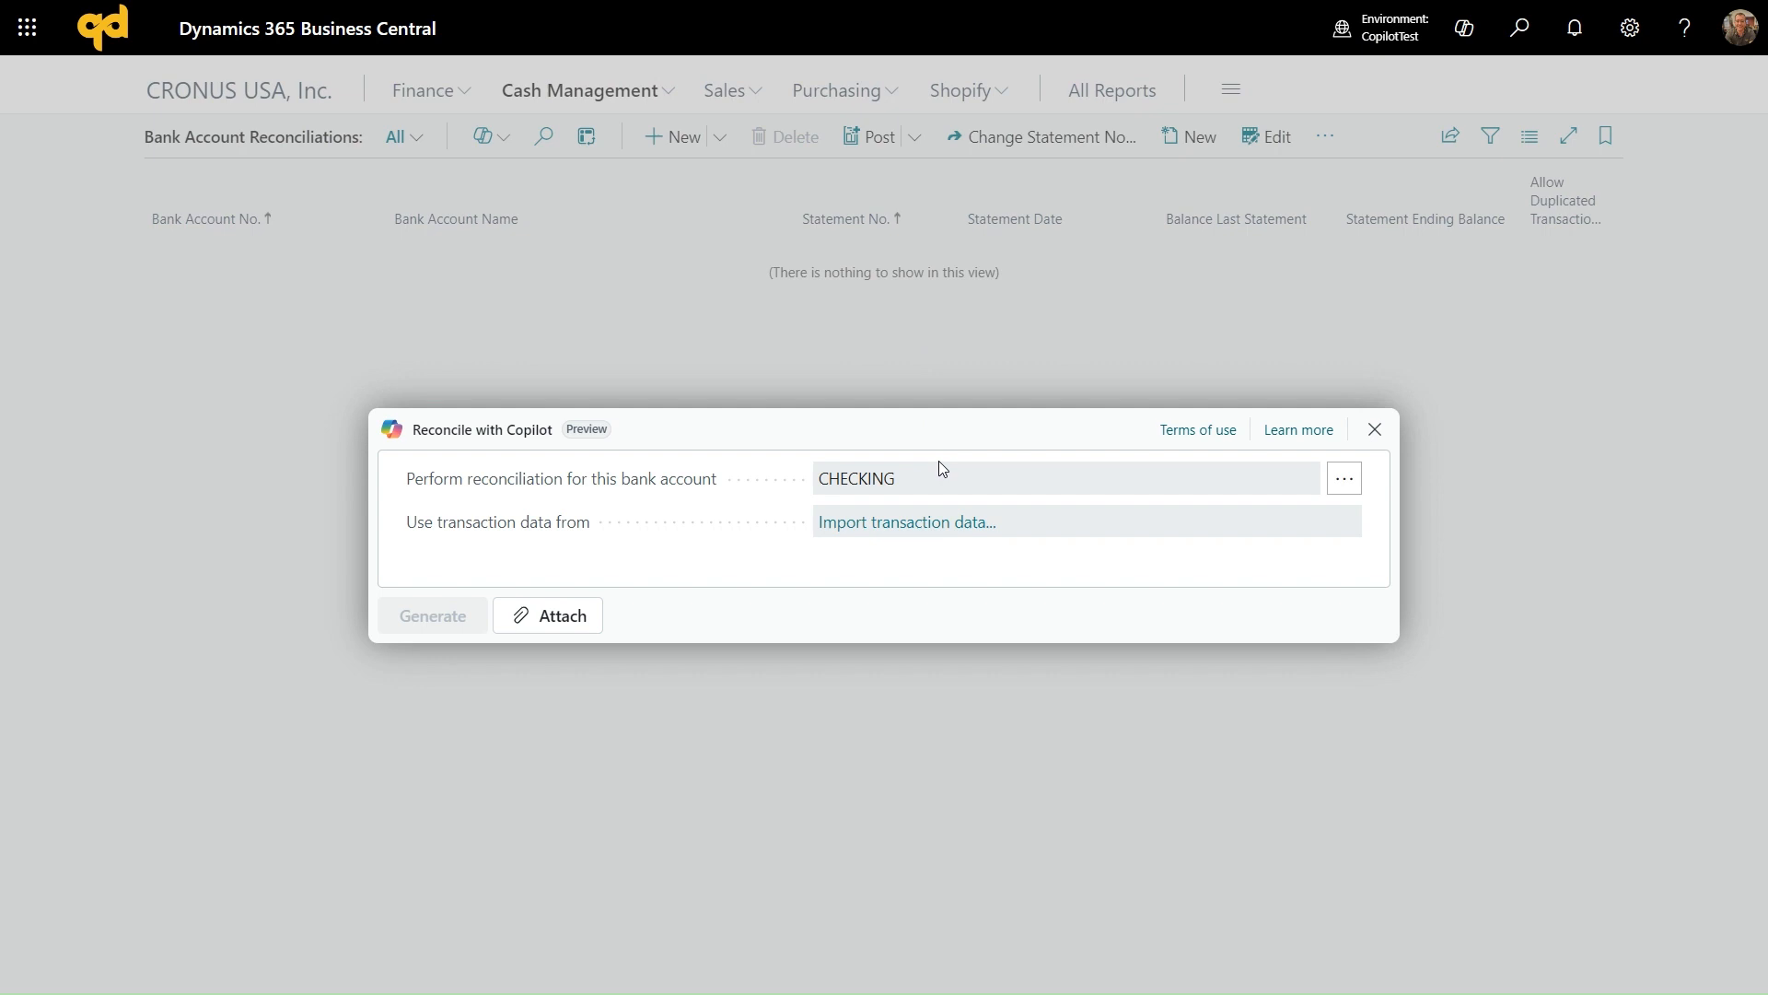
click(907, 531)
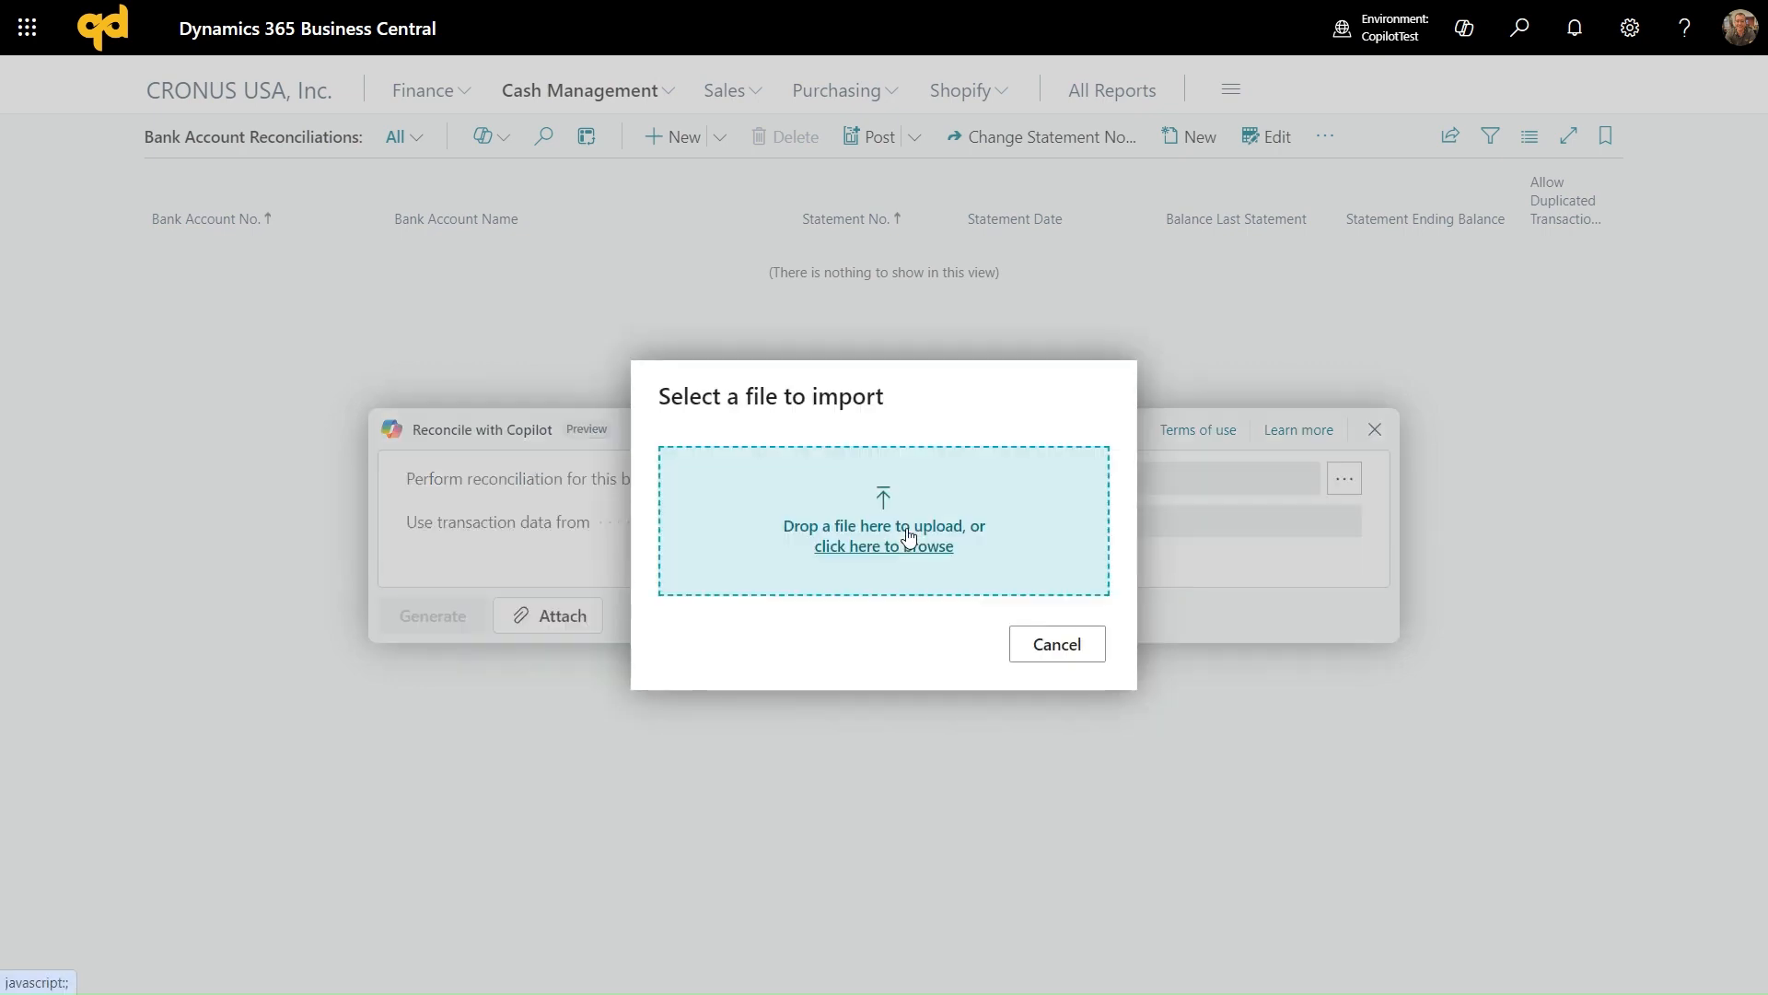
drag(994, 720, 853, 599)
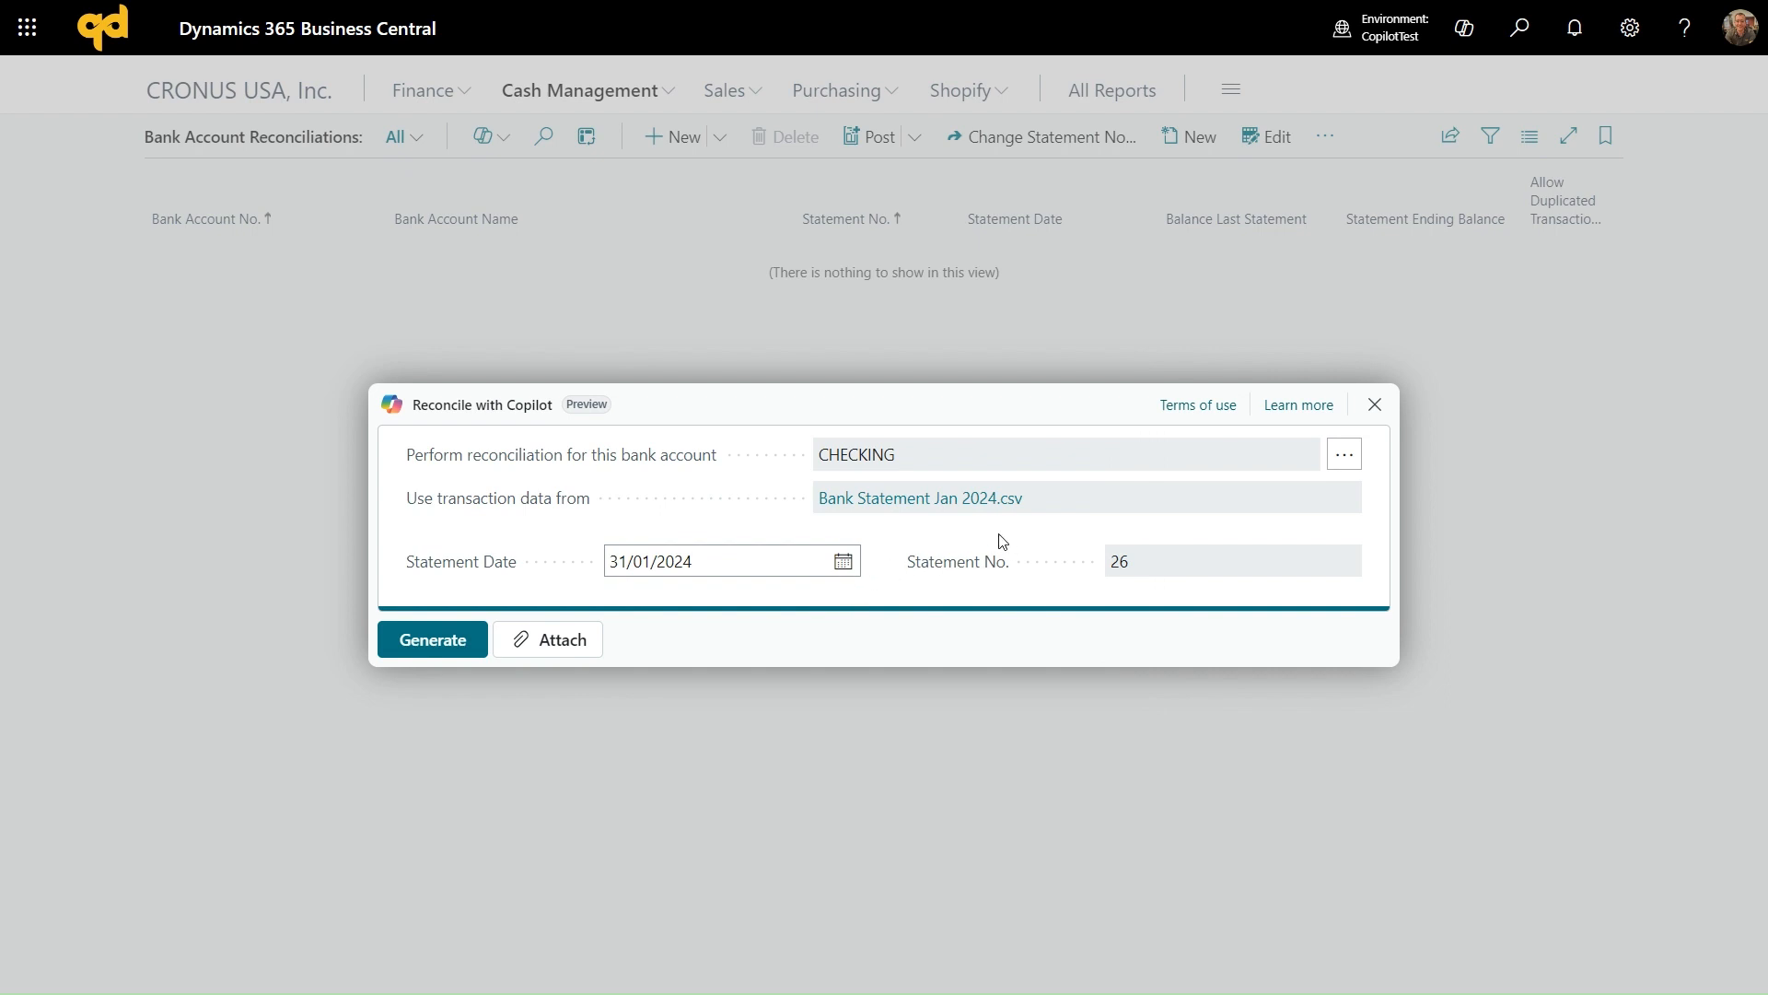
click(427, 641)
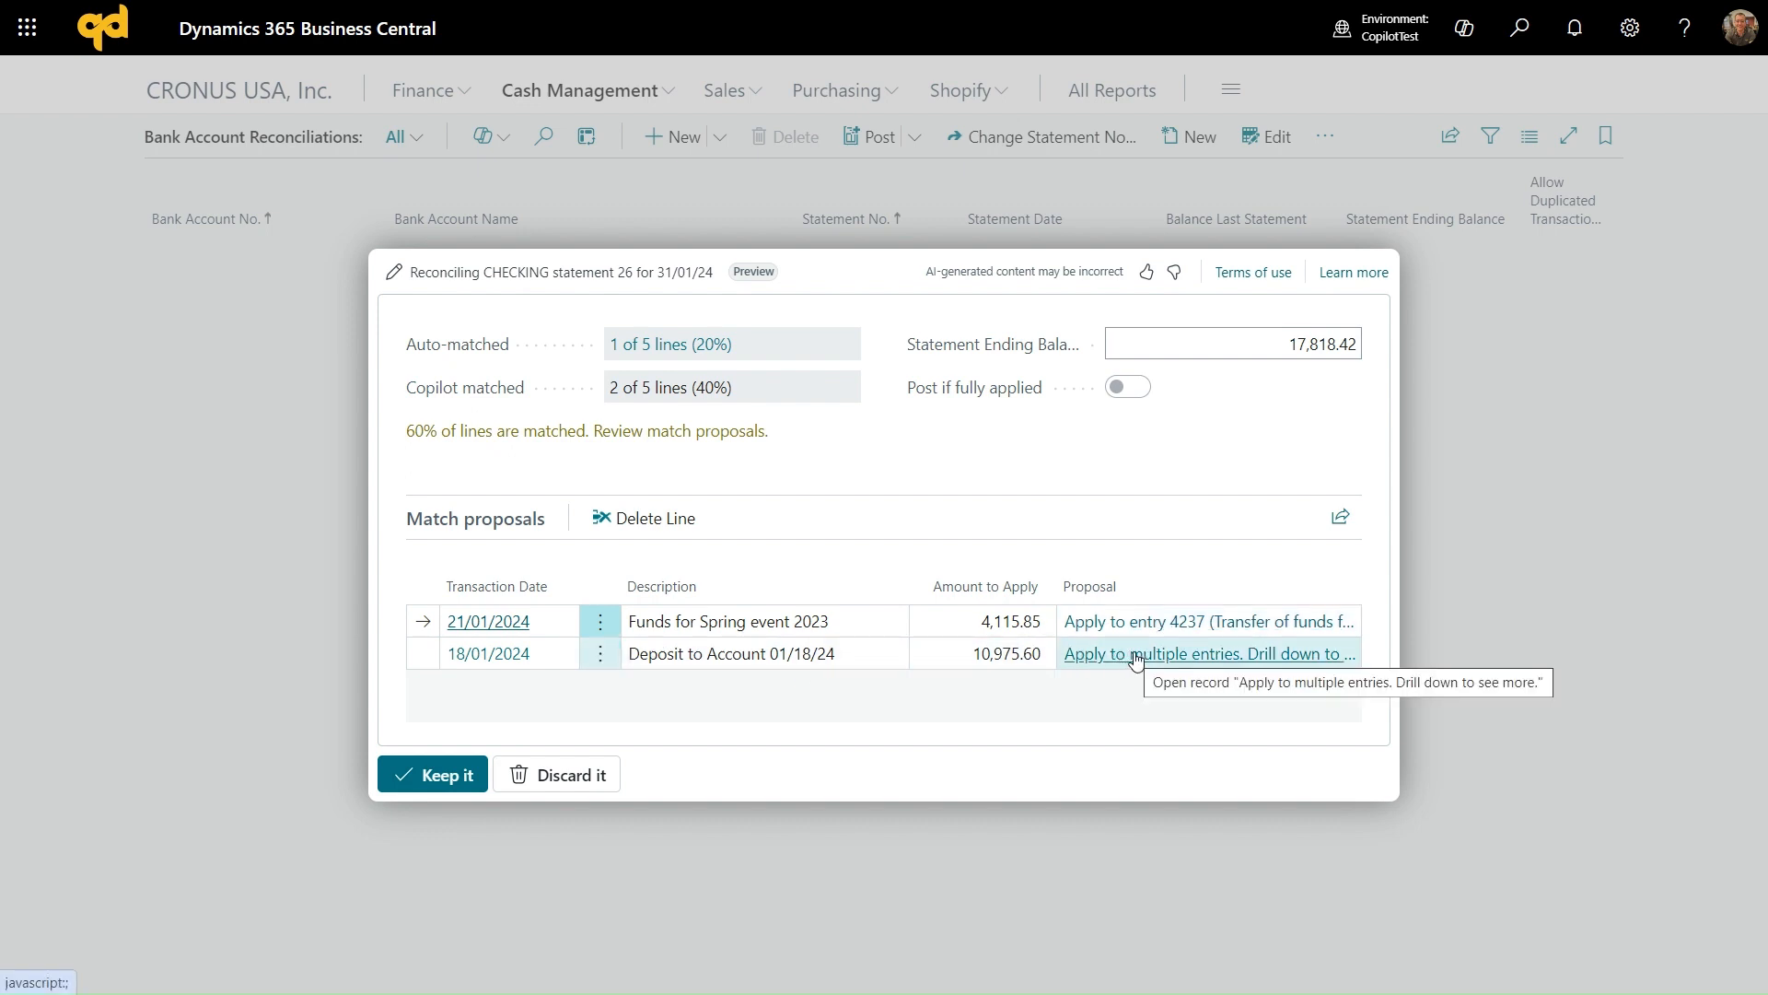
Keep Copilot's match proposals, open the unposted bank reconciliation, and review its statement lines against the ledger entries
click(427, 779)
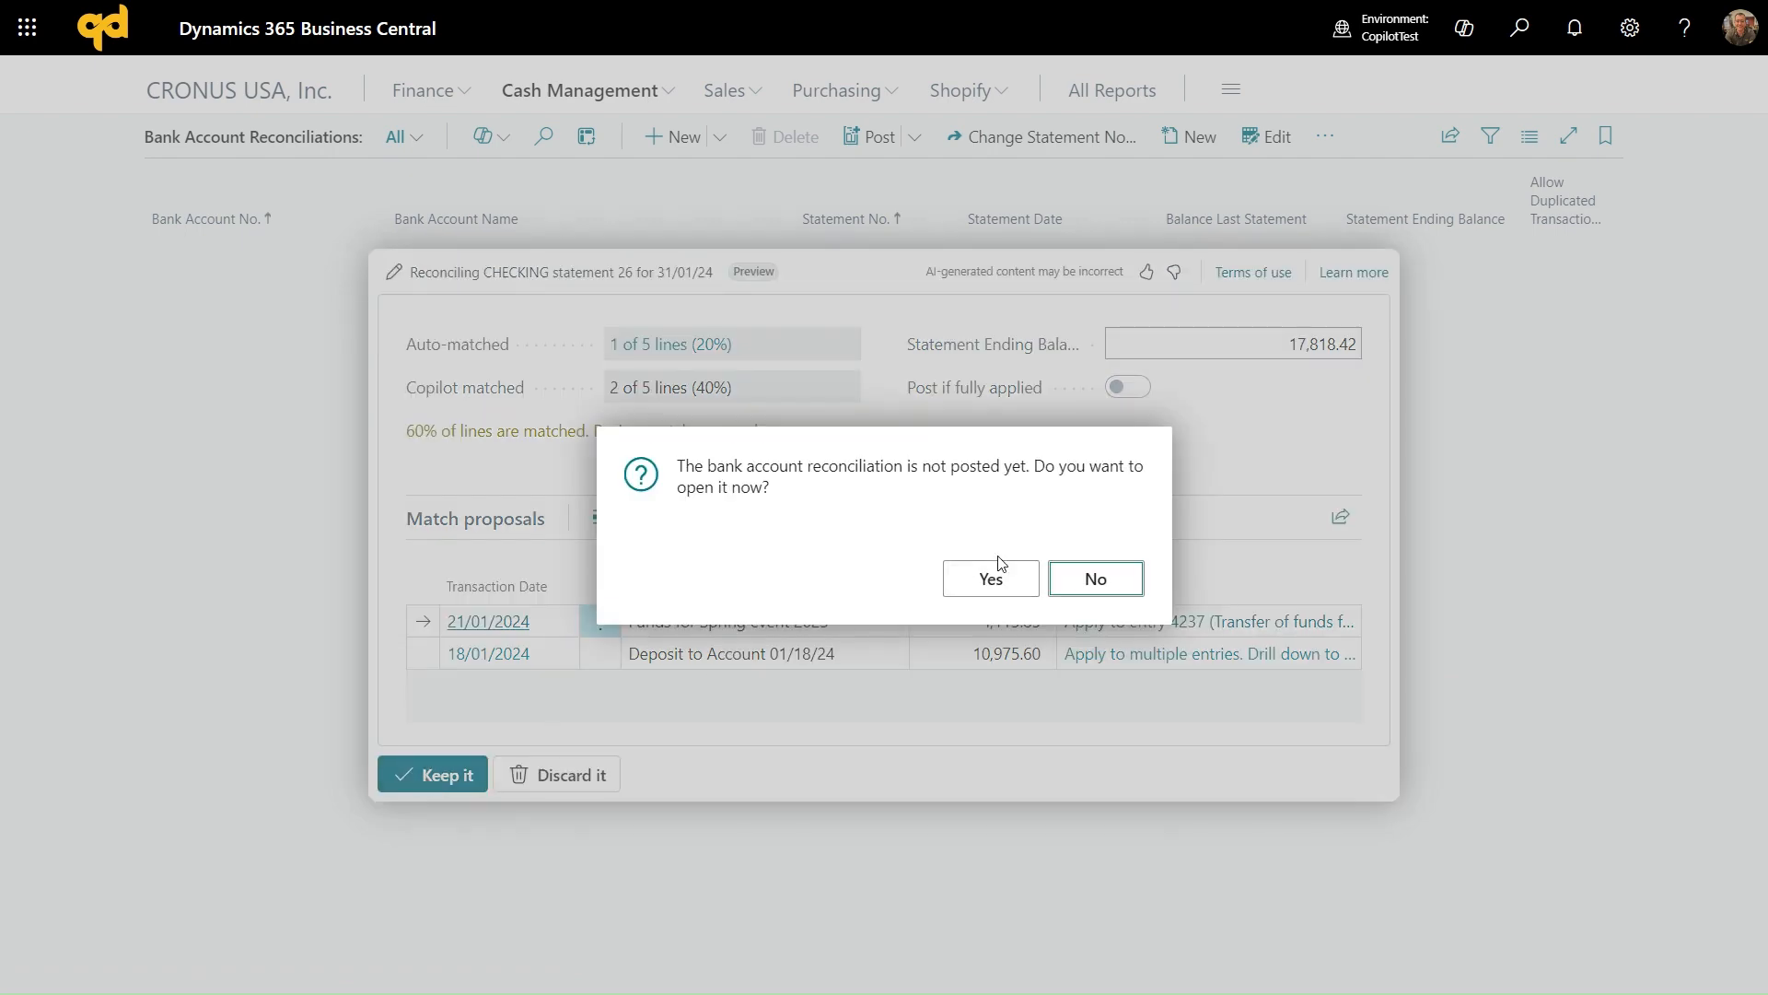
click(1006, 582)
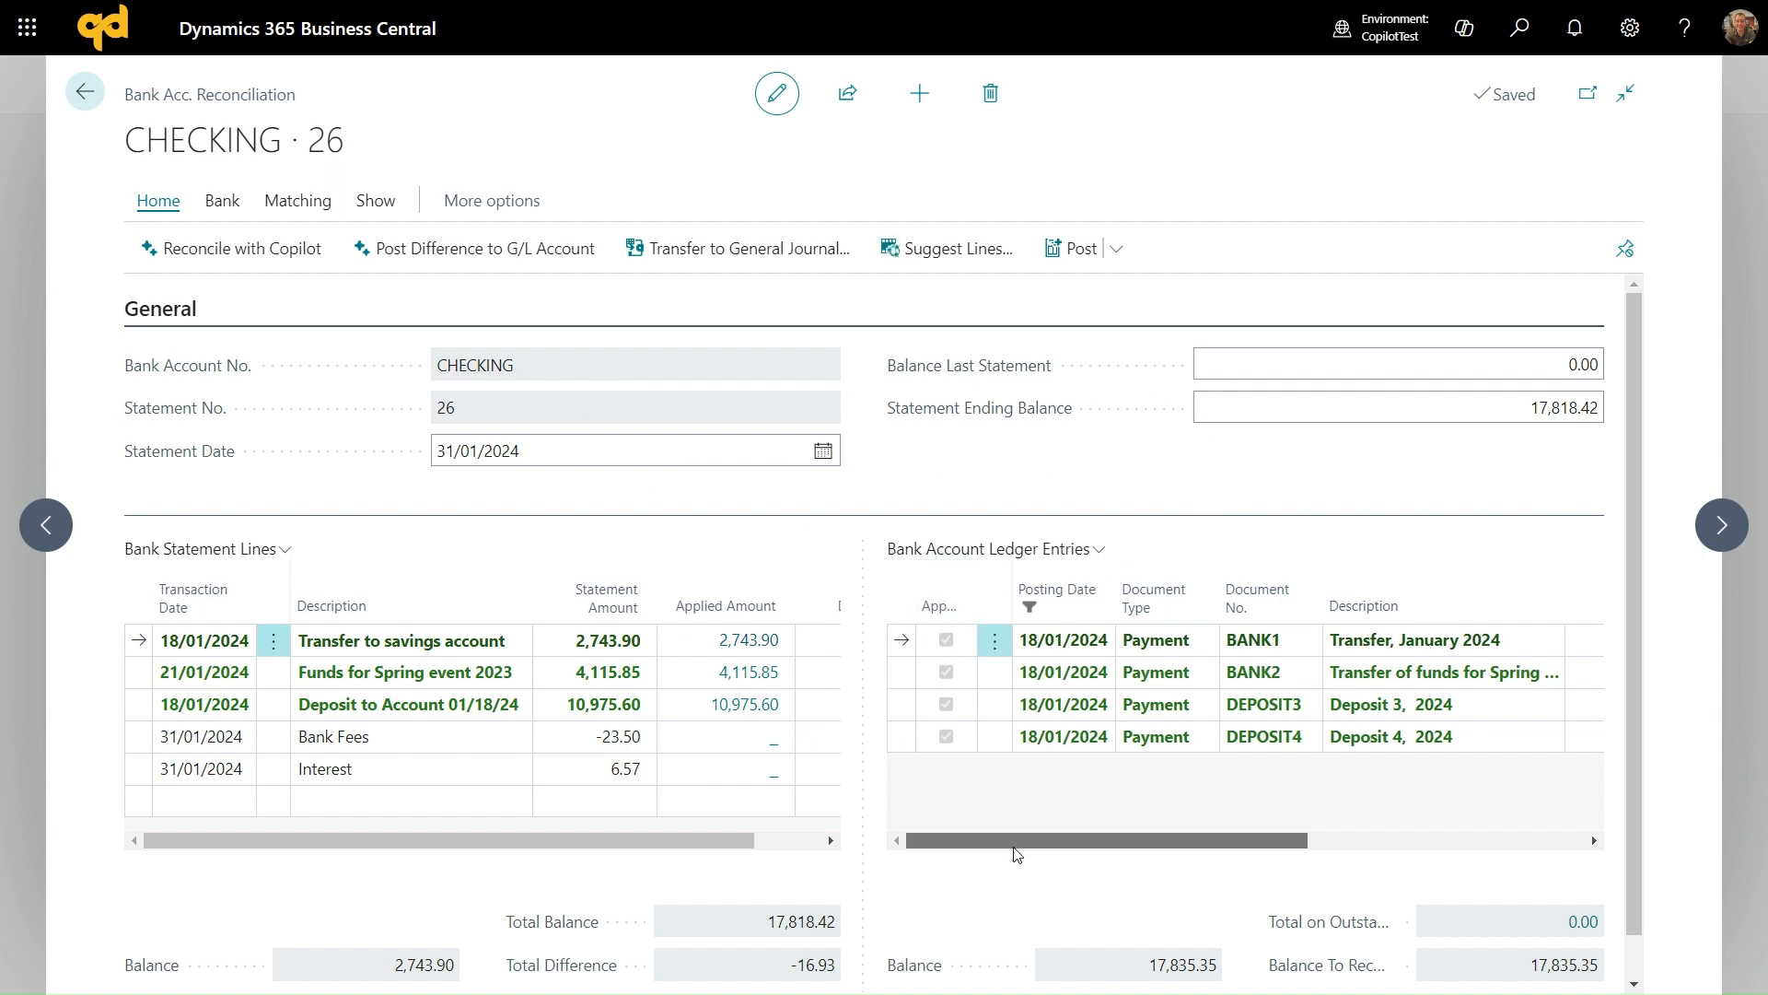
drag(1013, 847, 926, 875)
click(597, 637)
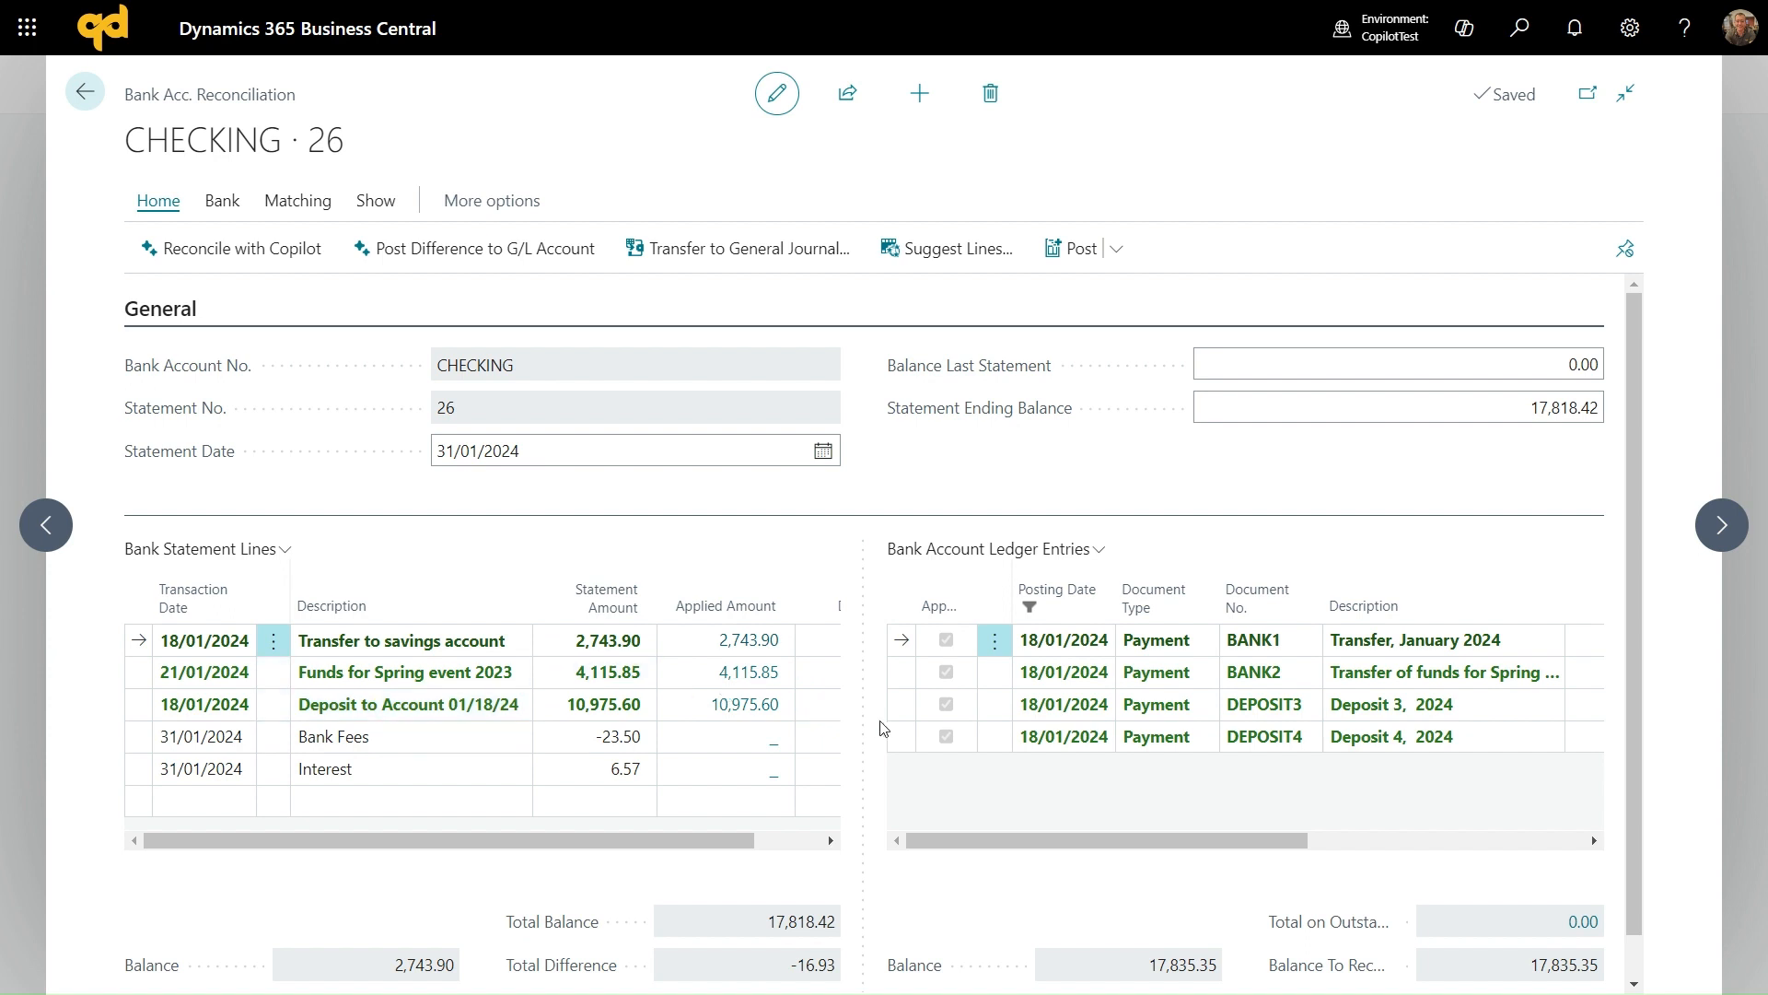
drag(1078, 846, 1064, 882)
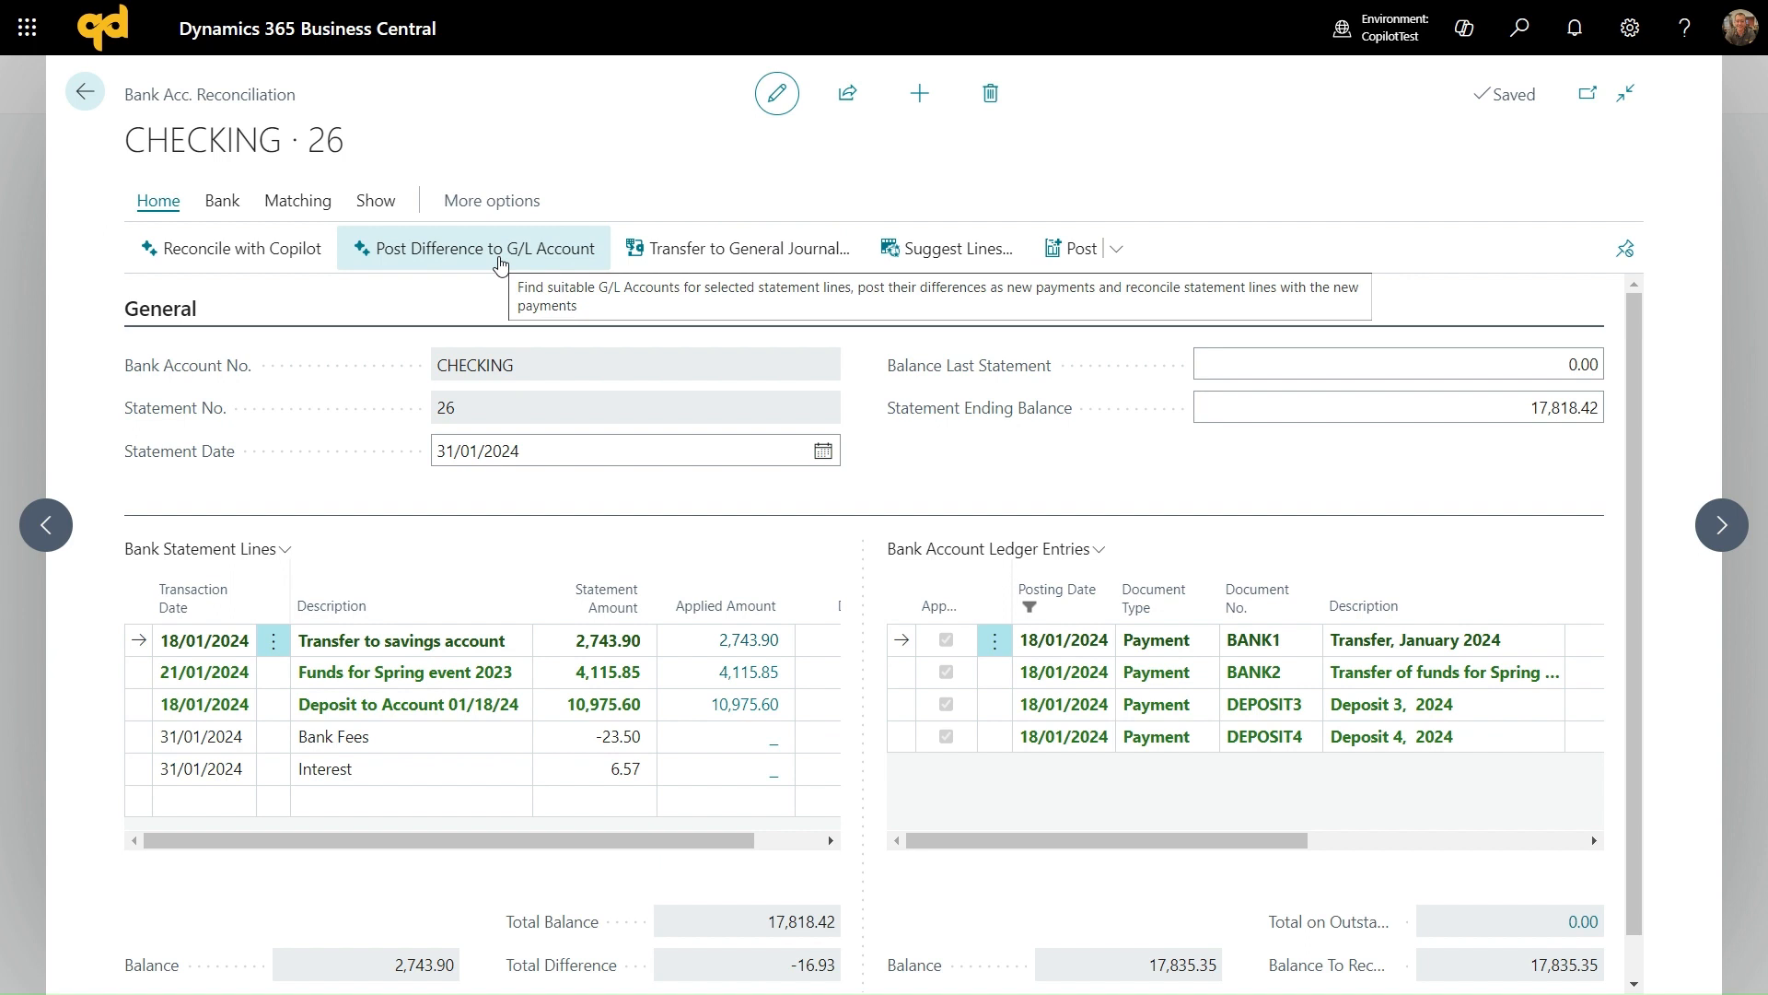
Generate Copilot G/L account proposals for posting the differences of the Bank Fees and Interest statement lines
click(403, 731)
shift+click(427, 769)
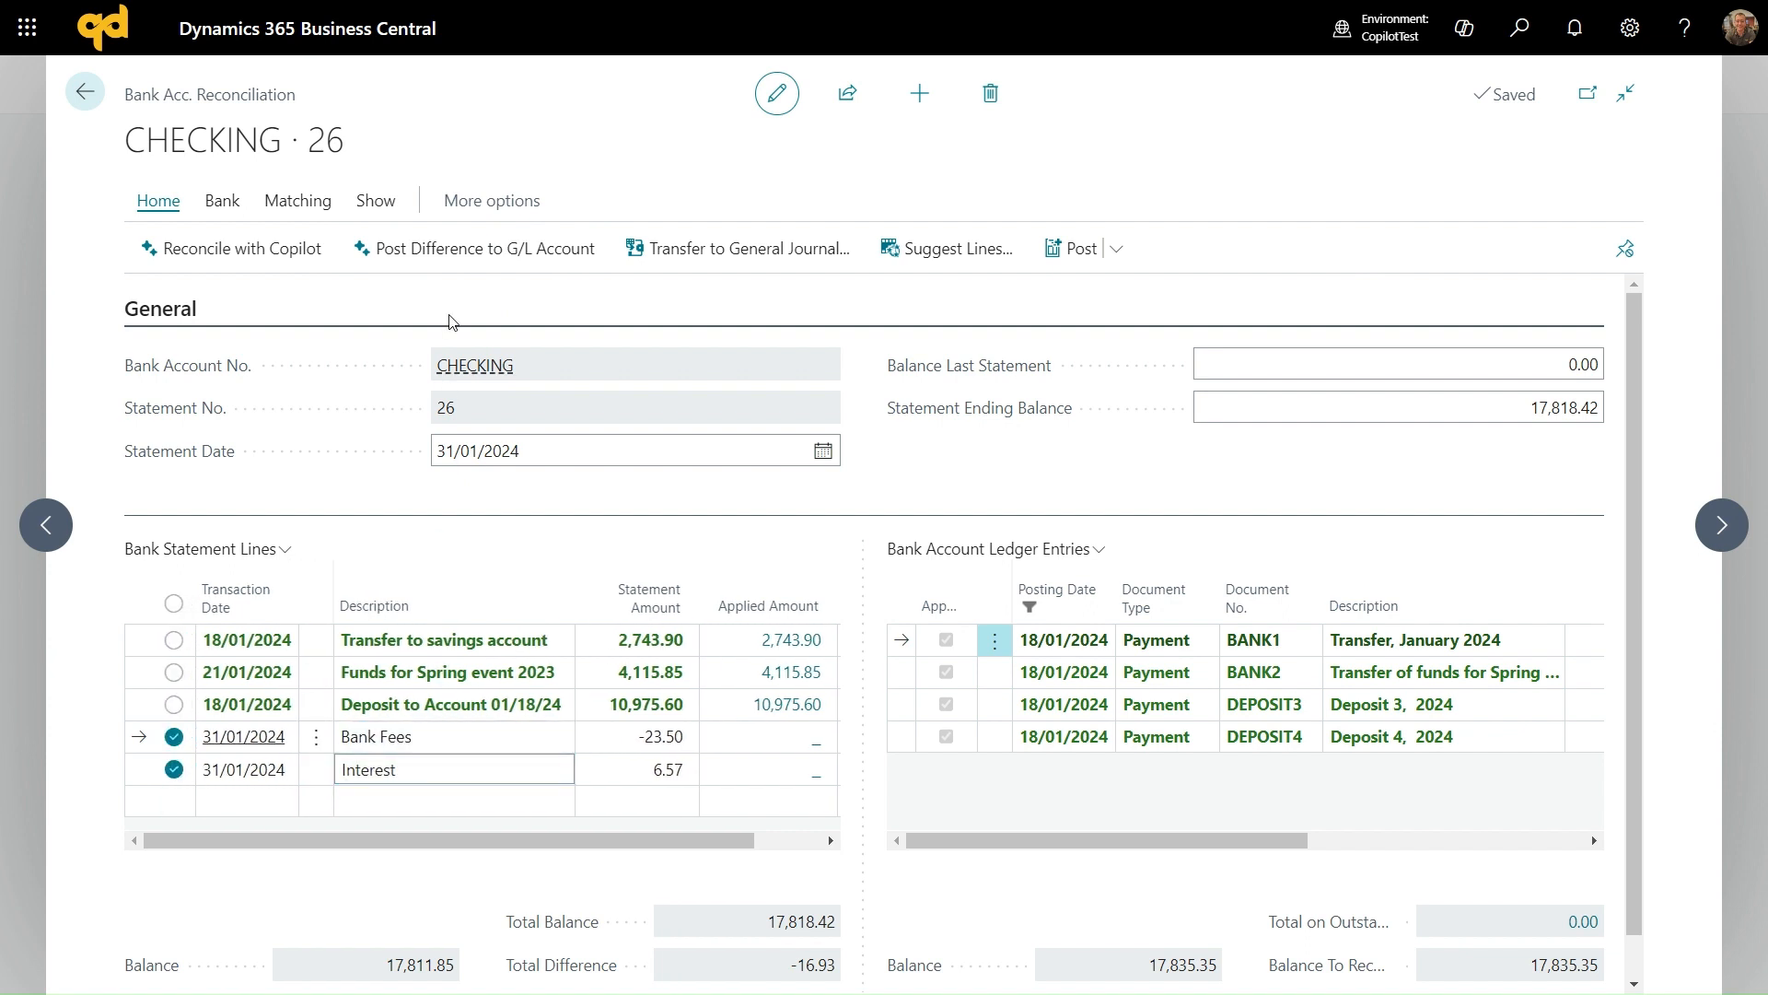
click(472, 249)
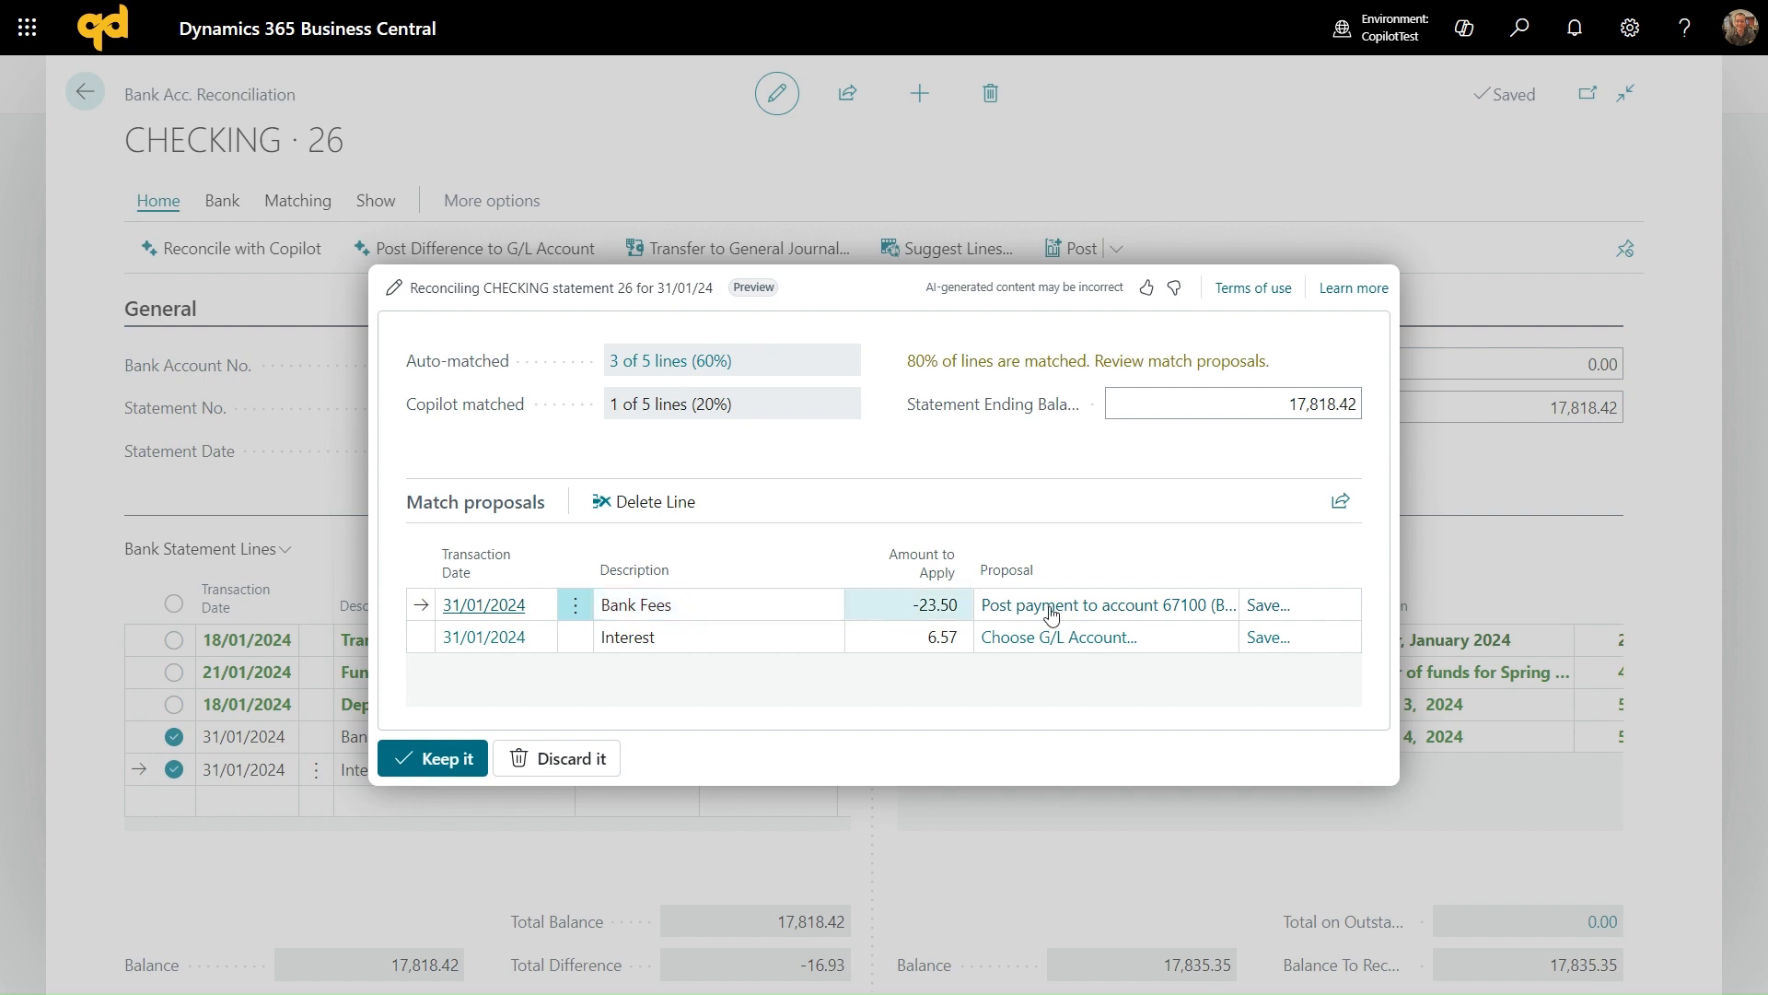
Check the G/L account proposed for Bank Fees without changing it, and save the proposal as a text-to-account mapping
click(1167, 608)
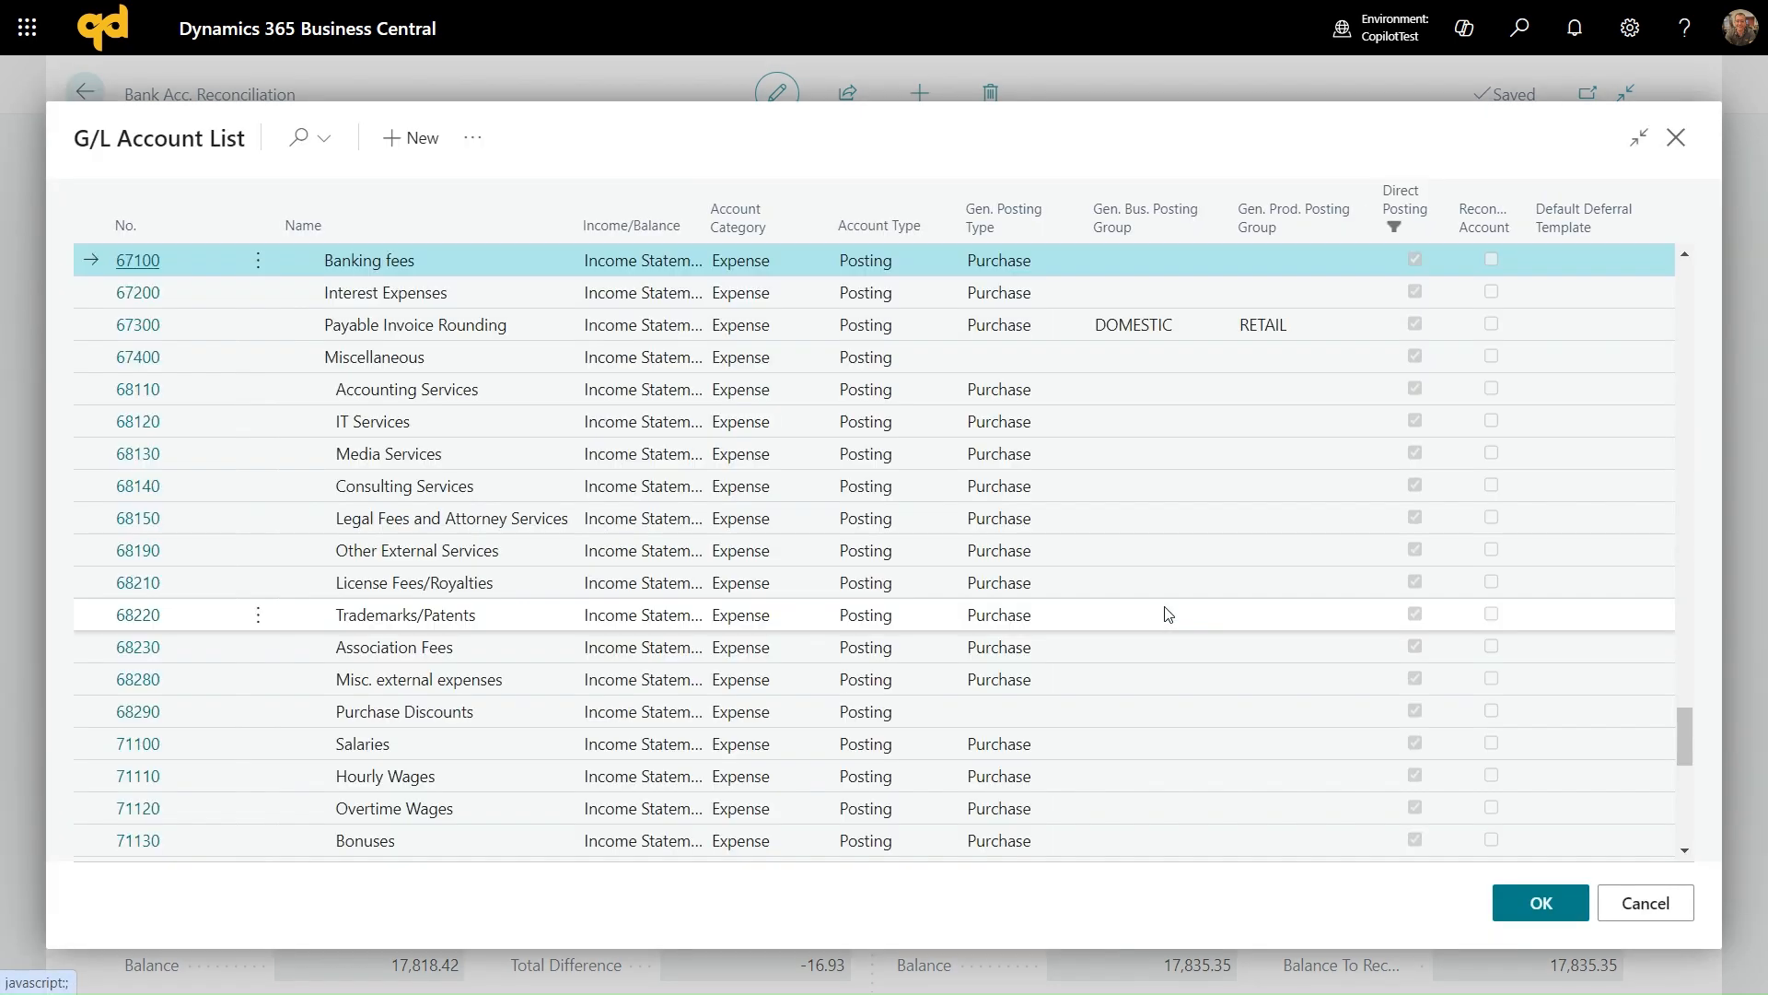
click(1662, 914)
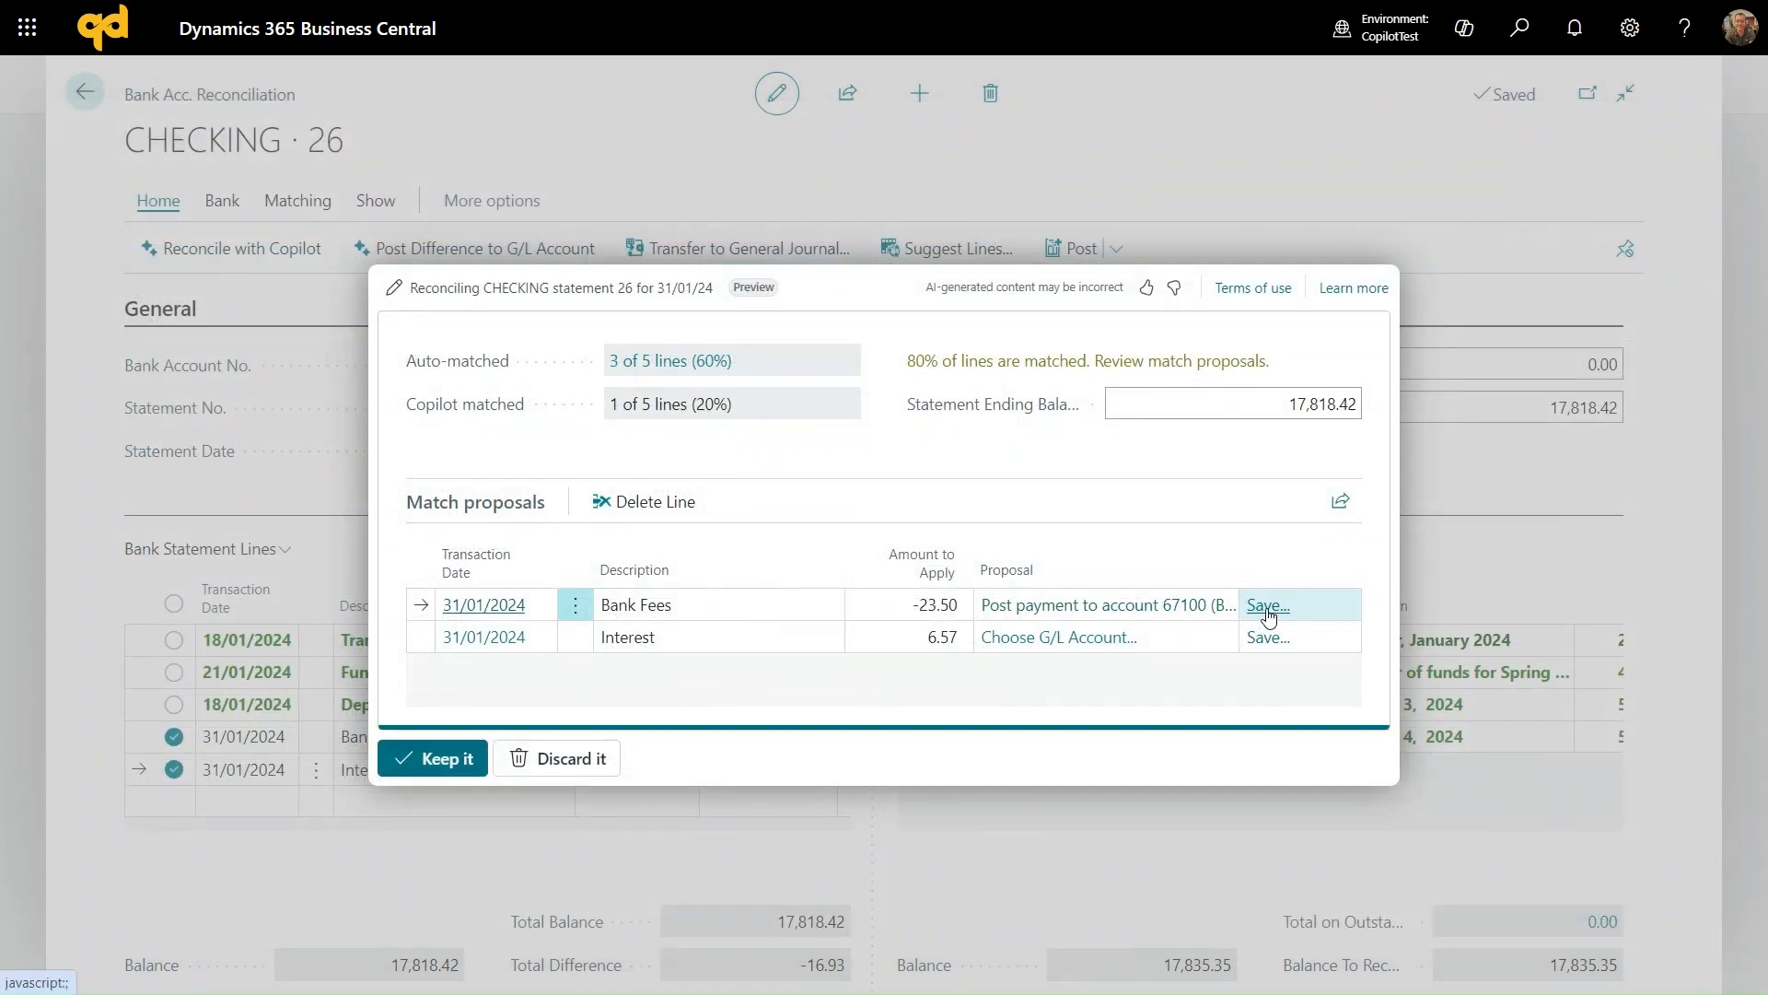
click(1268, 608)
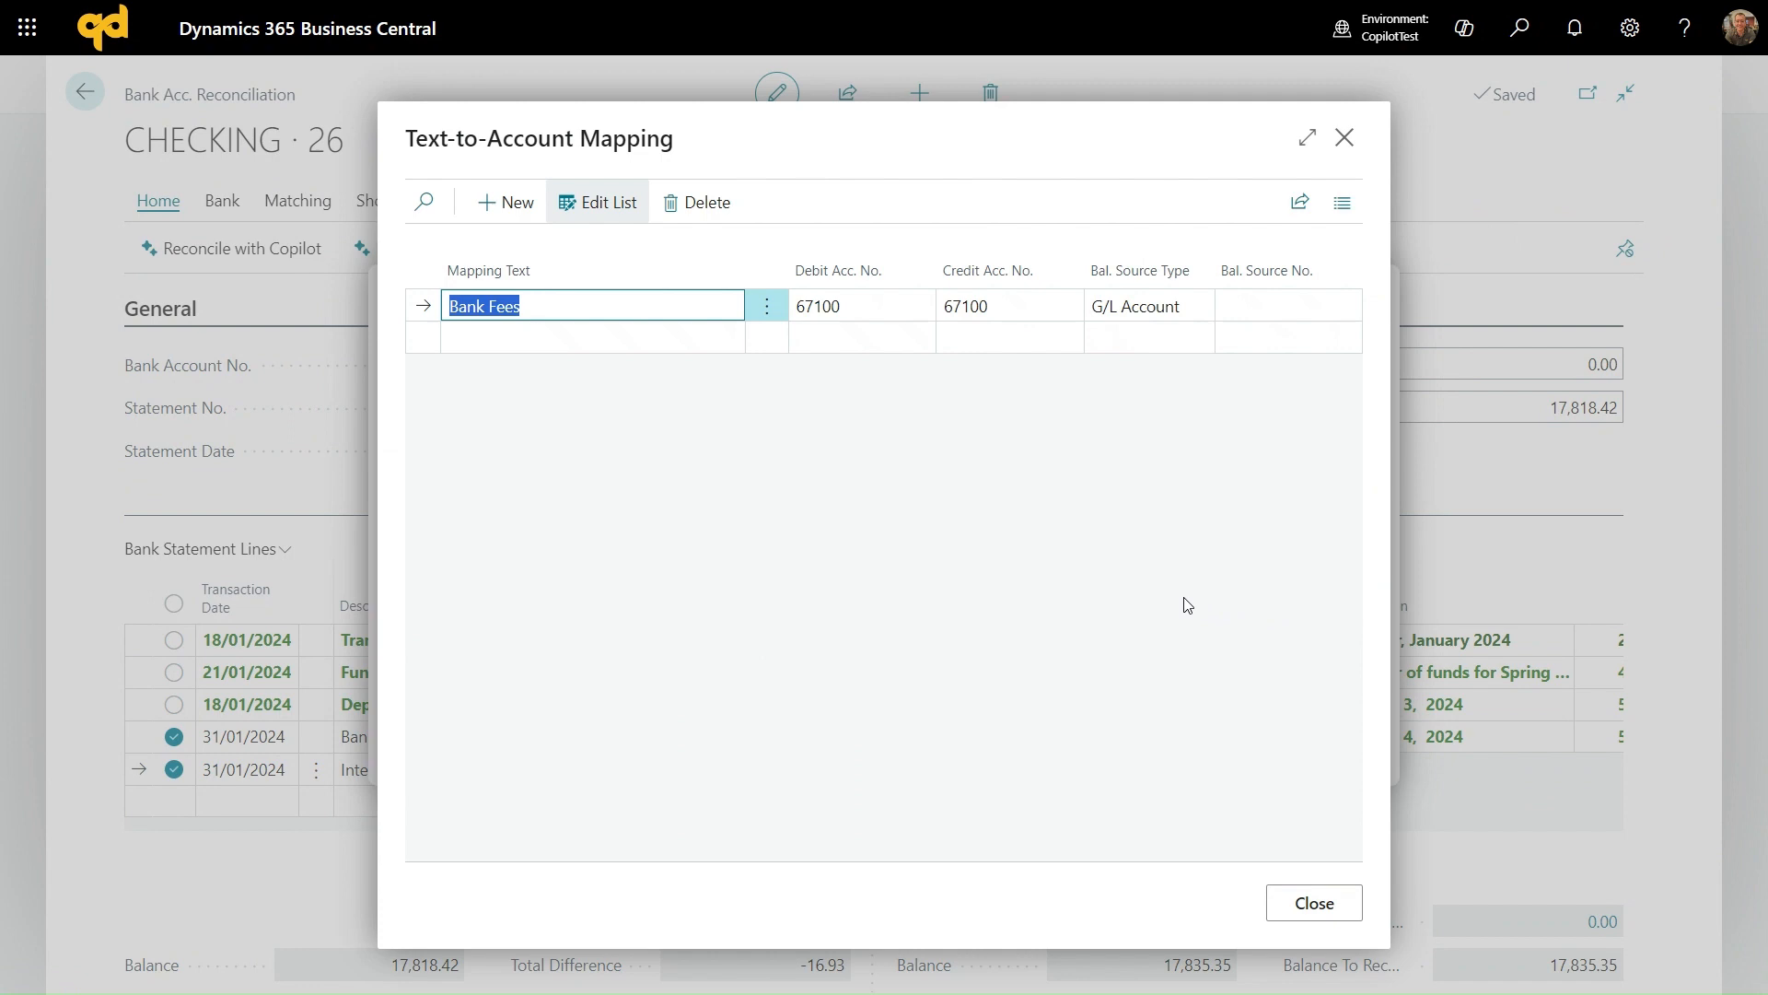
click(1330, 904)
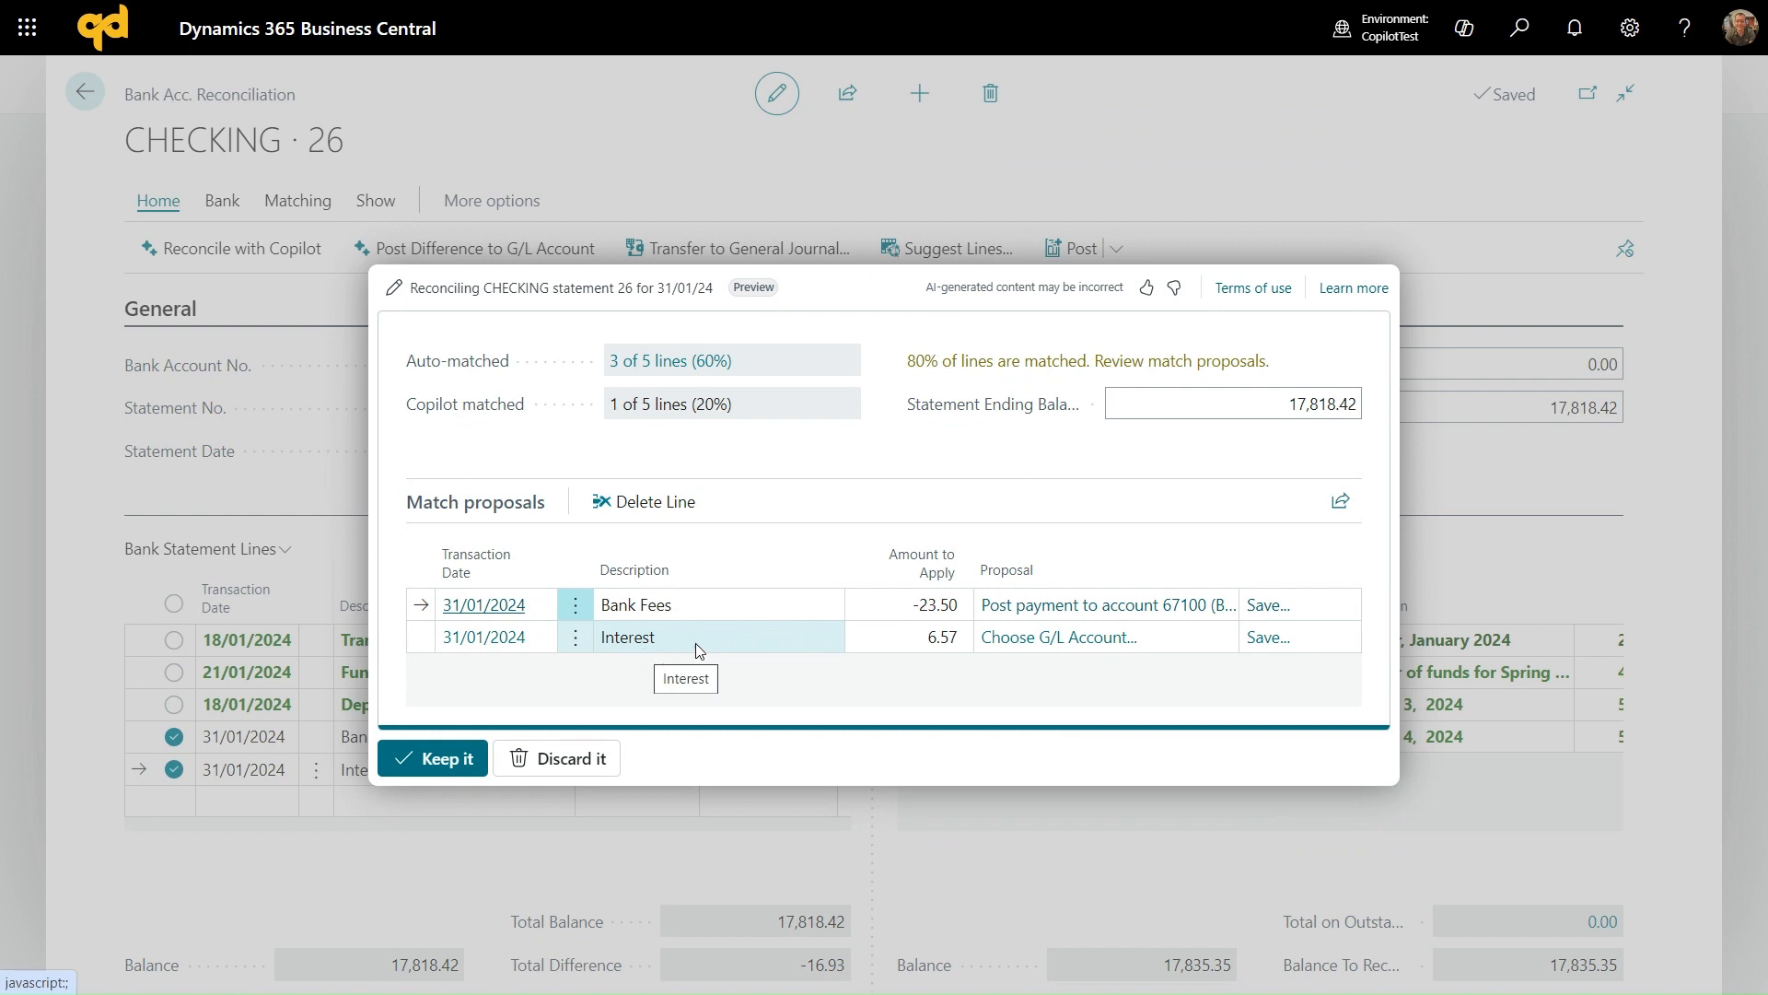
Find the Interest Income account by searching for "intere" and assign it as the G/L account for the Interest proposal line
click(1066, 638)
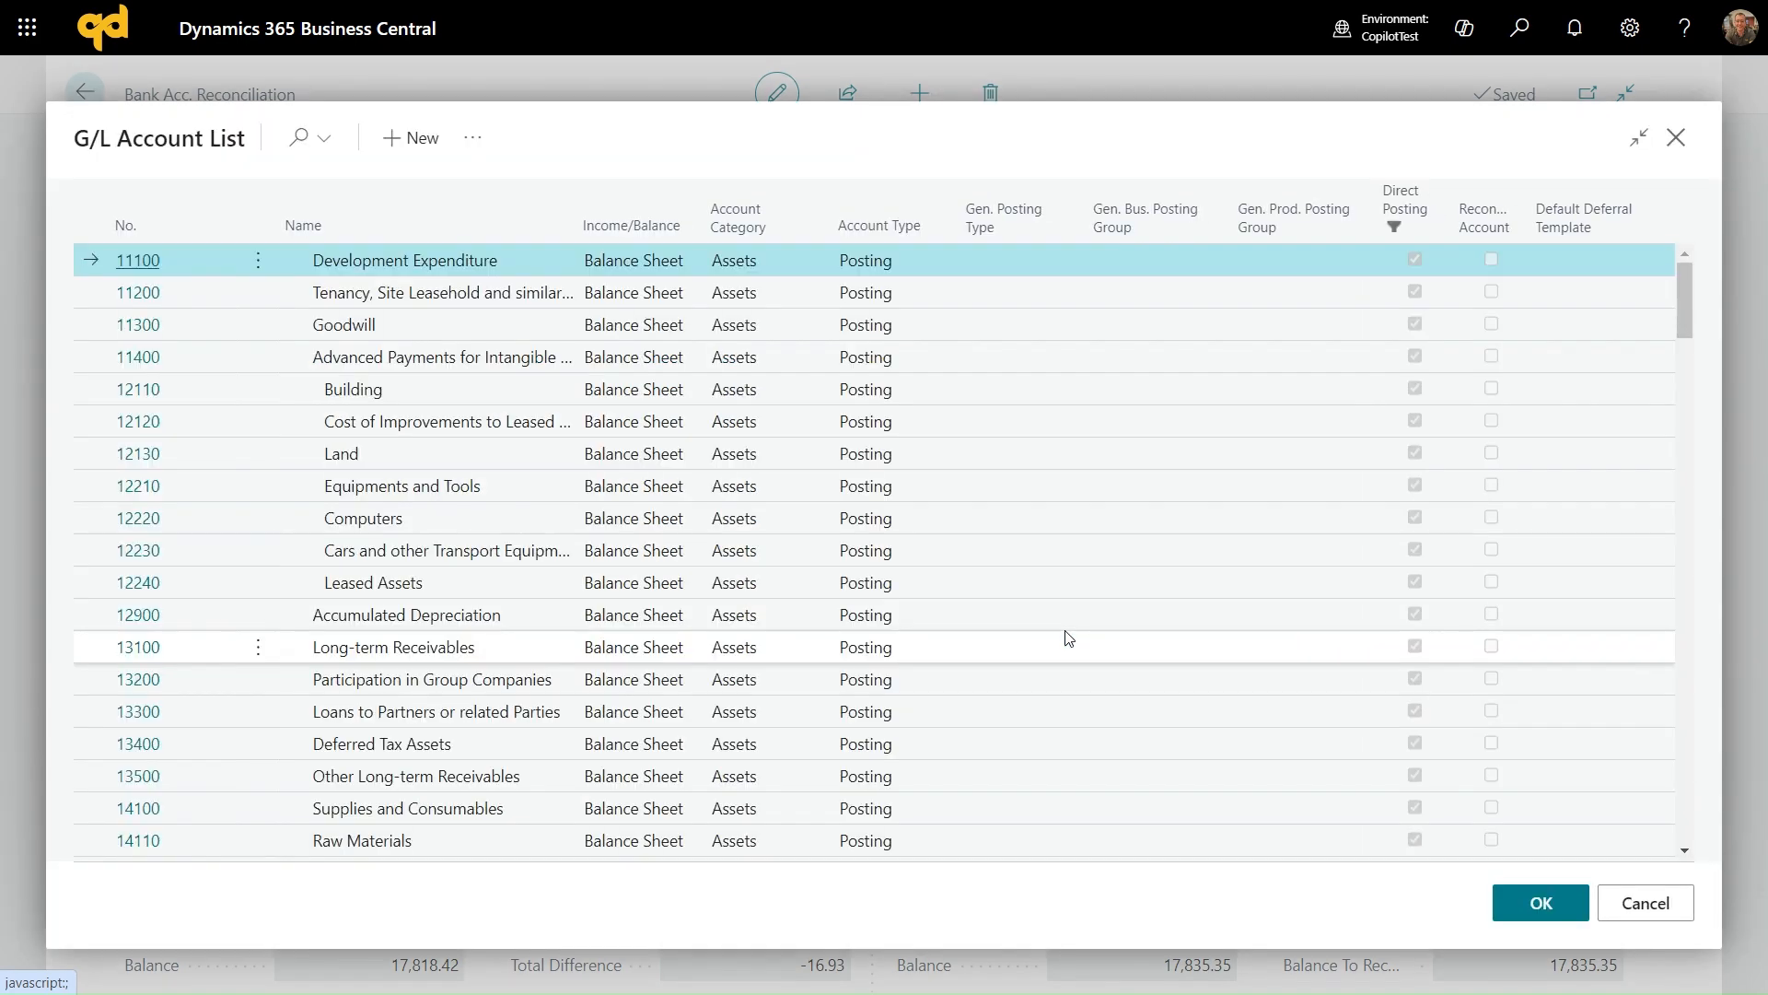
click(301, 138)
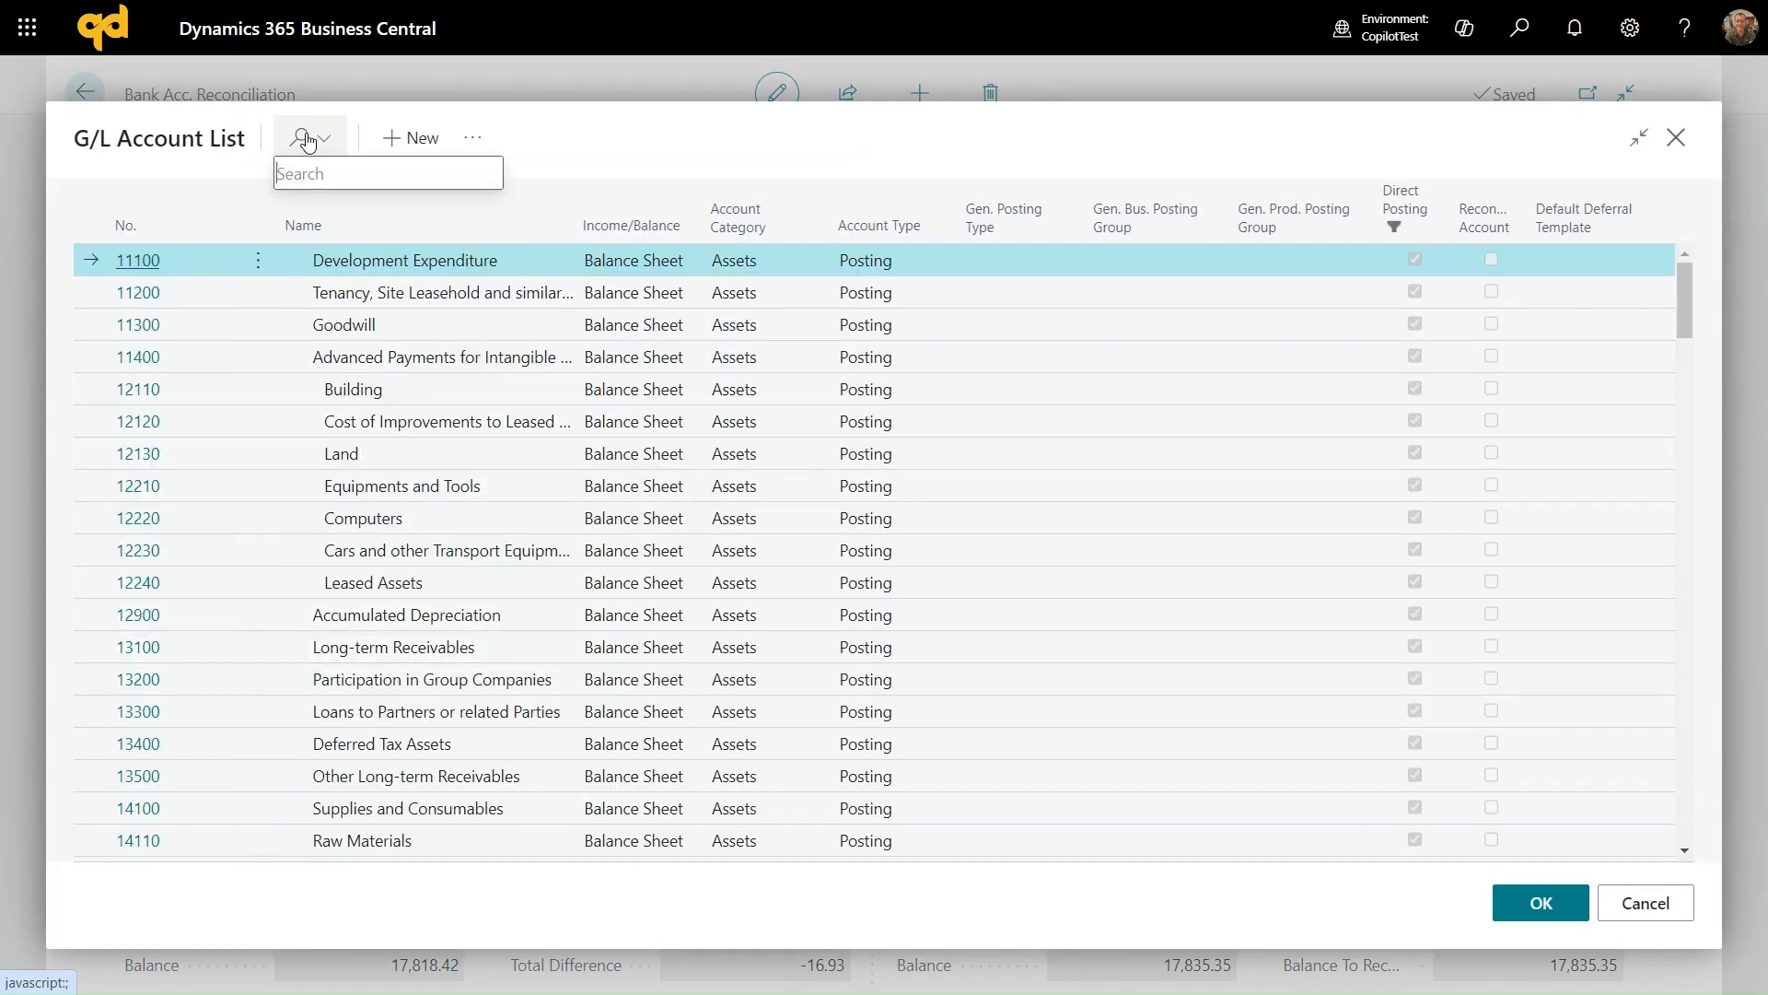
text(intere)
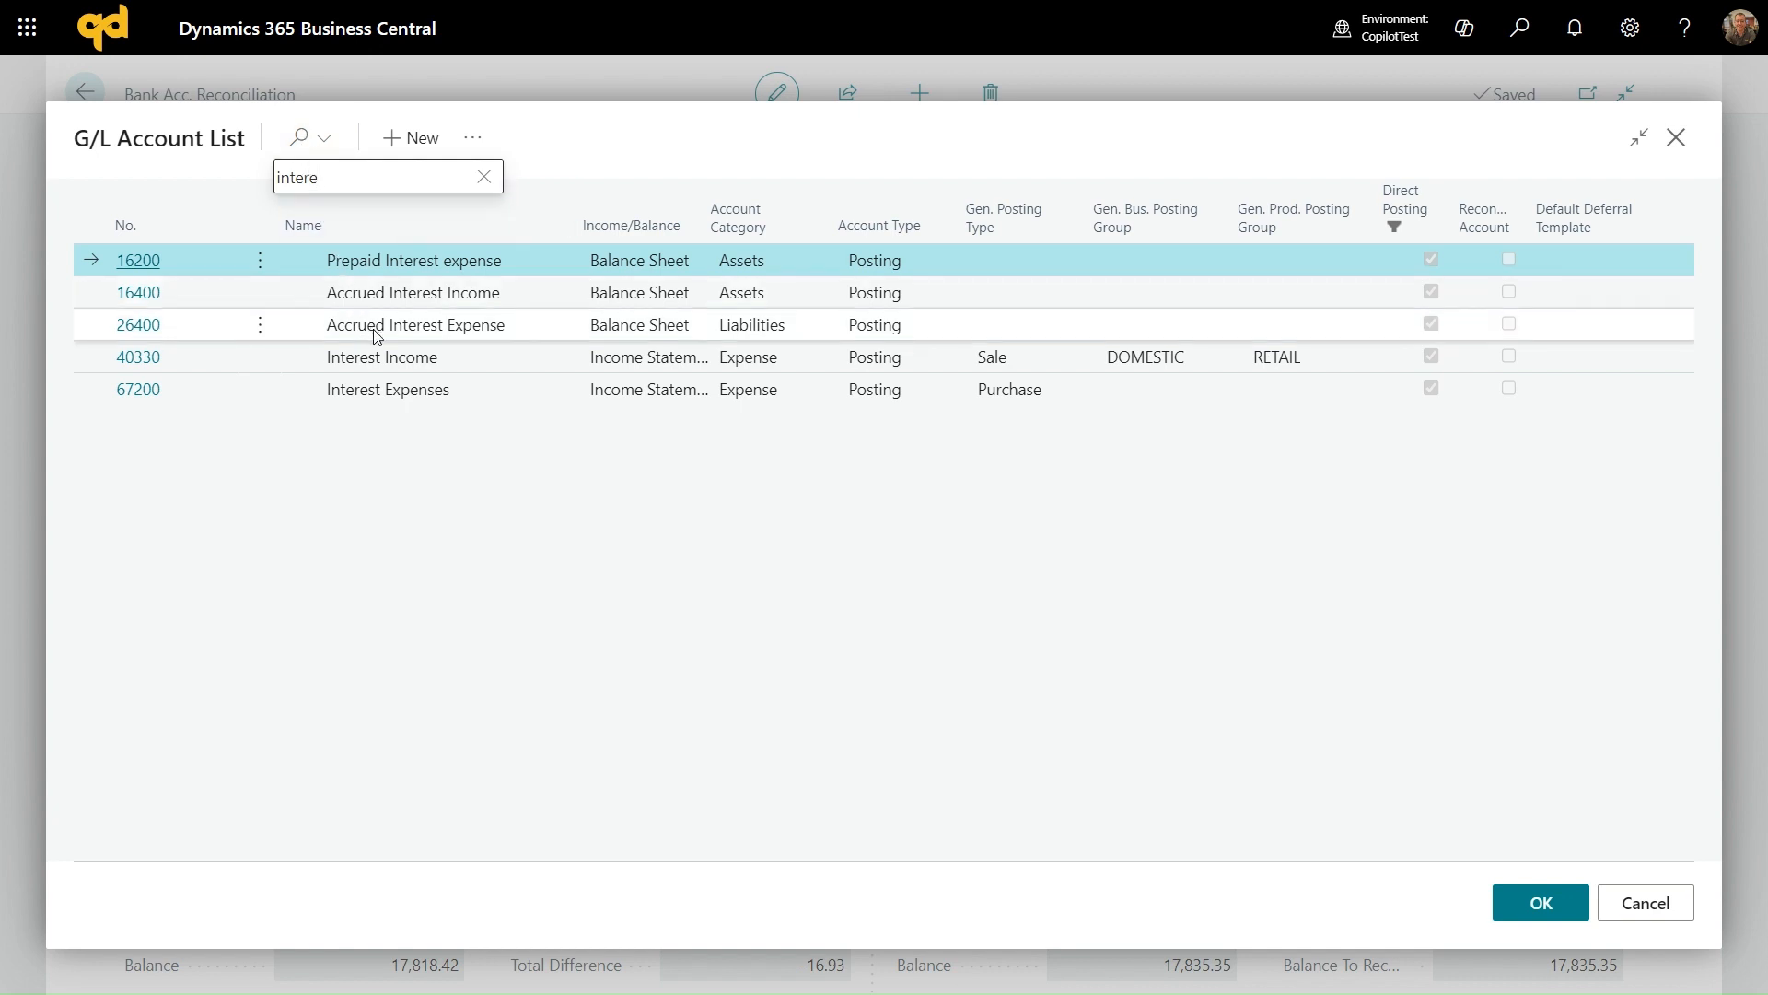
click(451, 359)
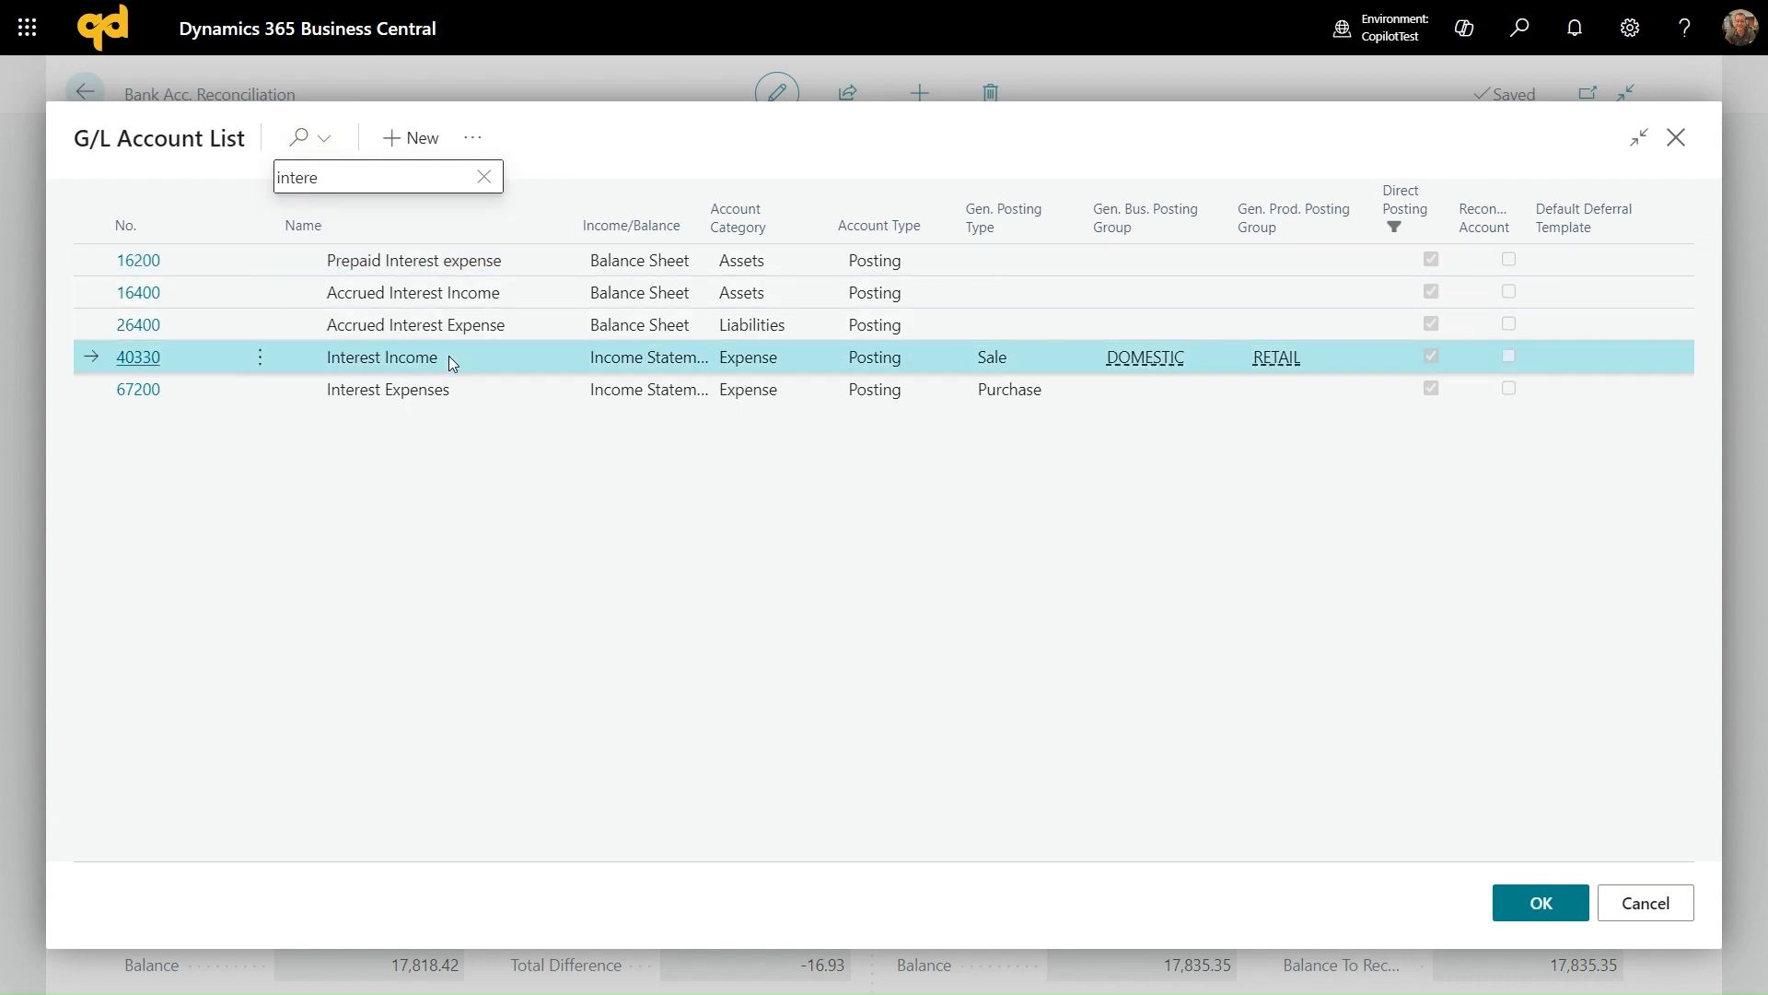
click(1558, 904)
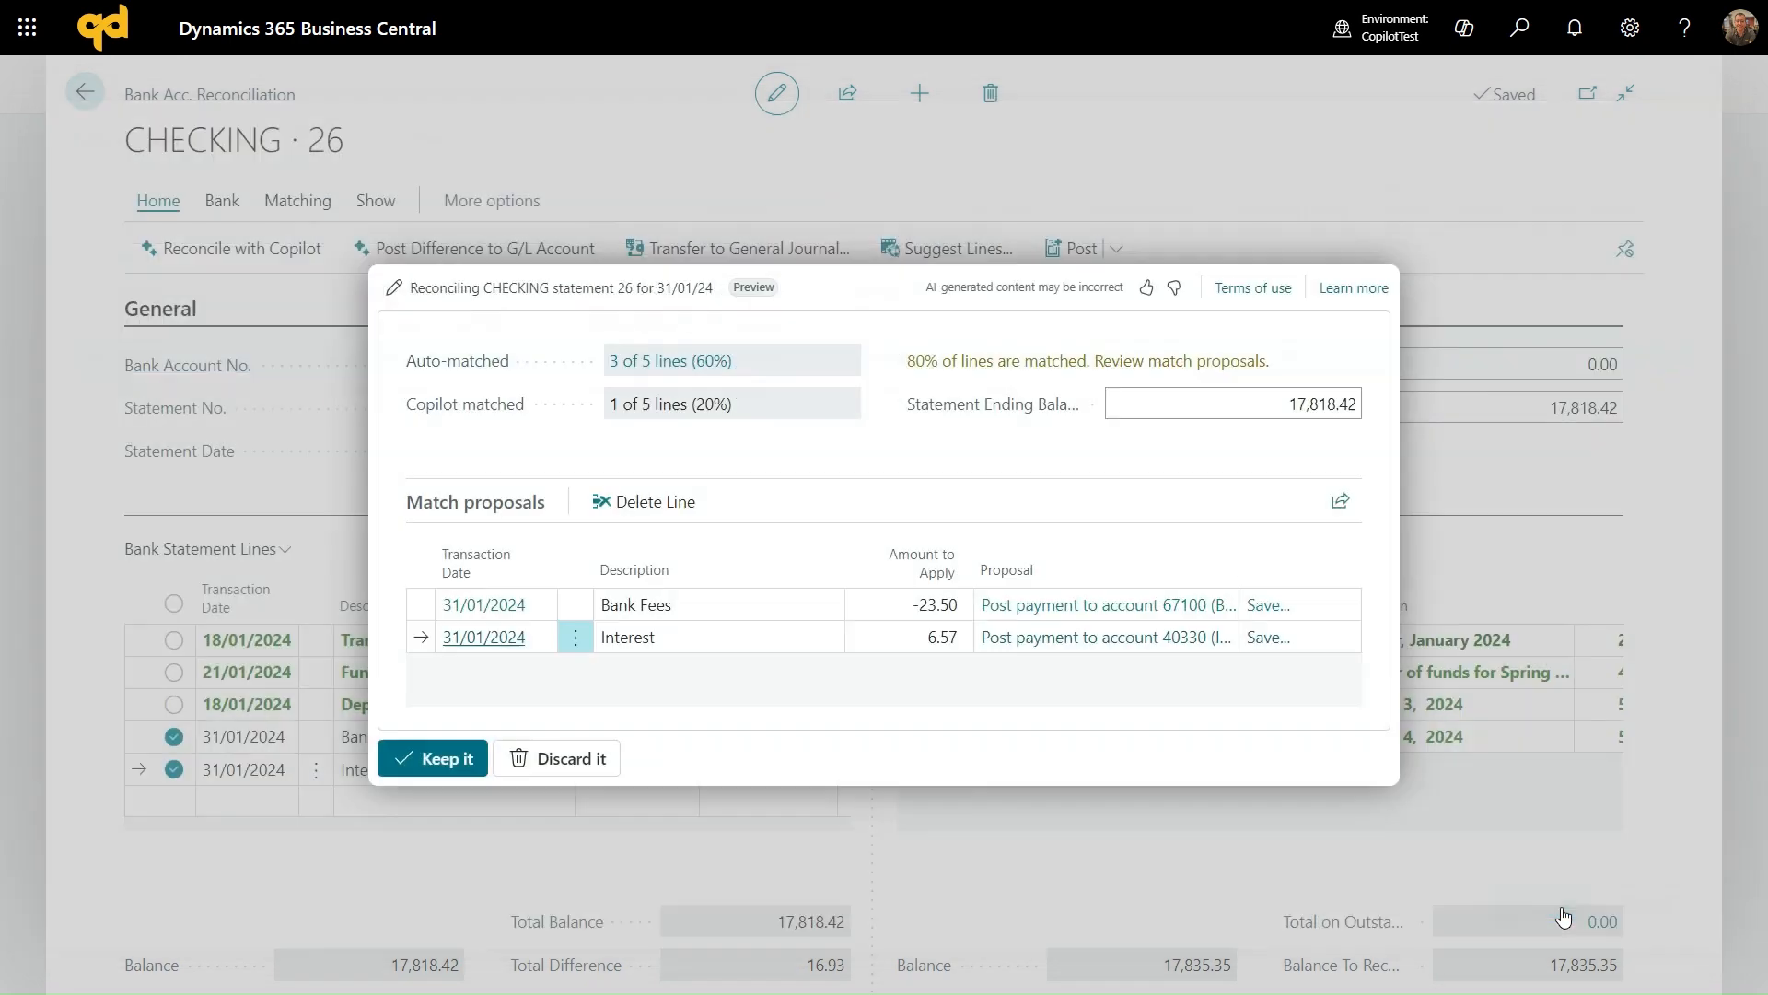
Save the Interest proposal as a text-to-account mapping and keep both G/L account proposals in the bank reconciliation
click(1261, 640)
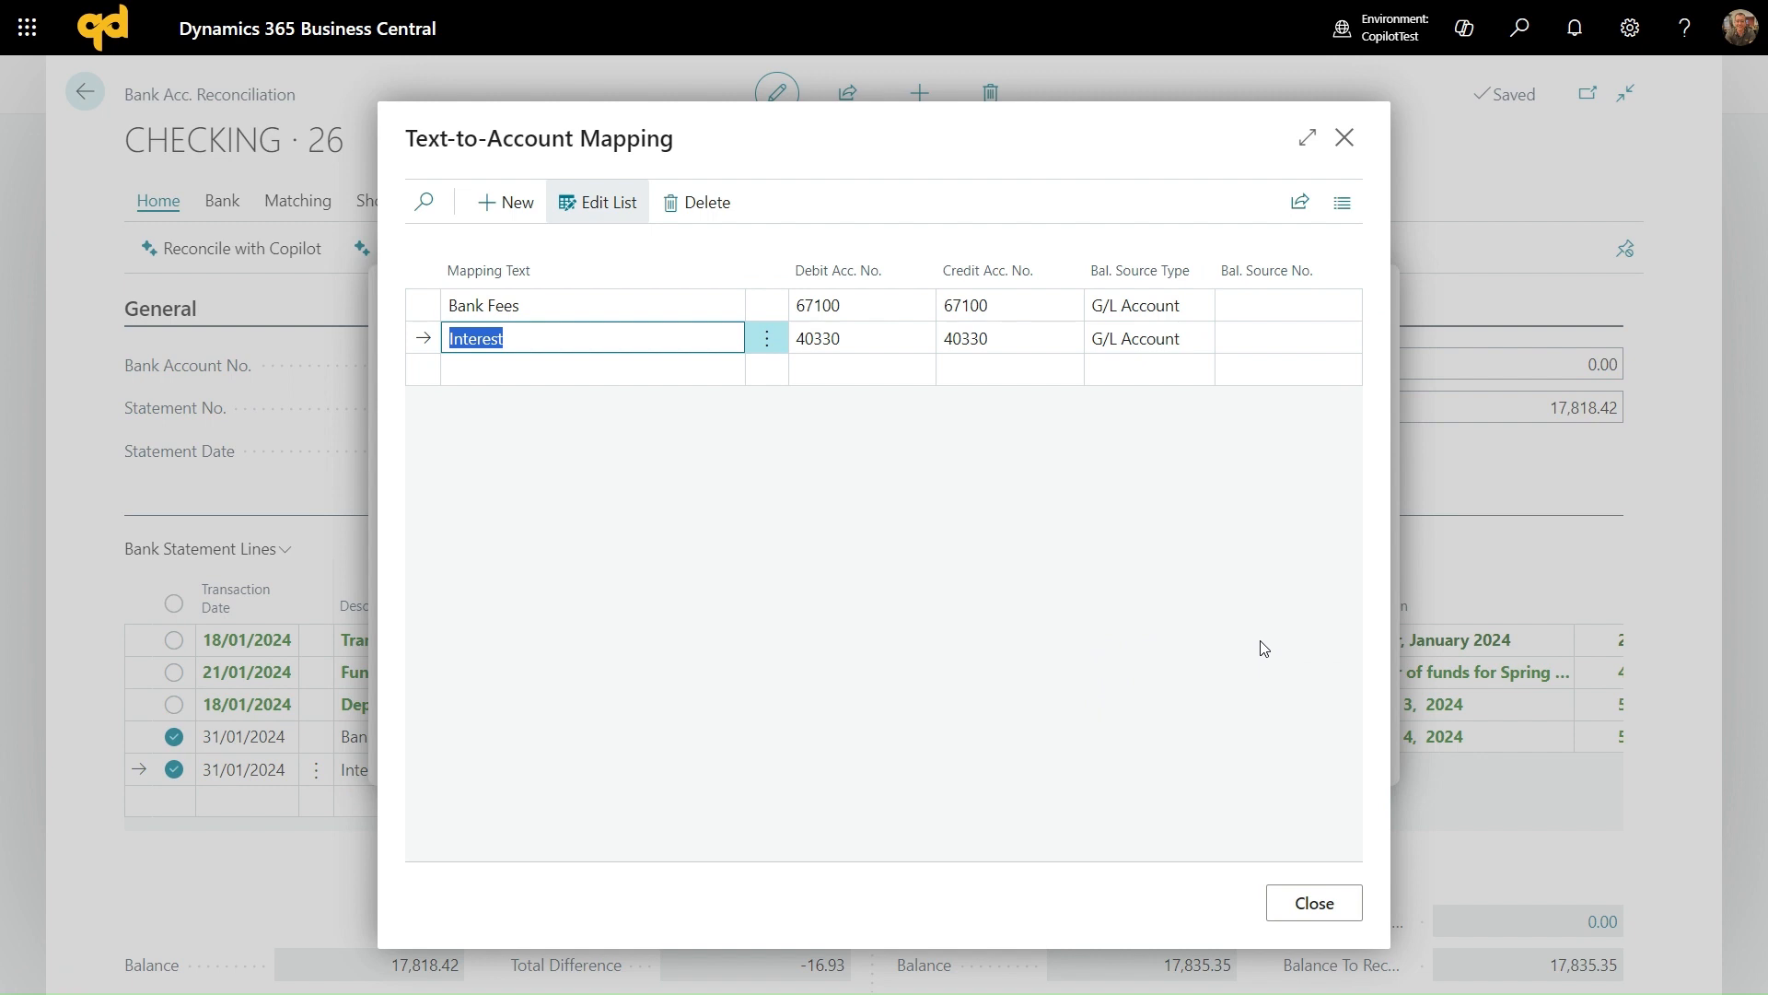
click(1314, 904)
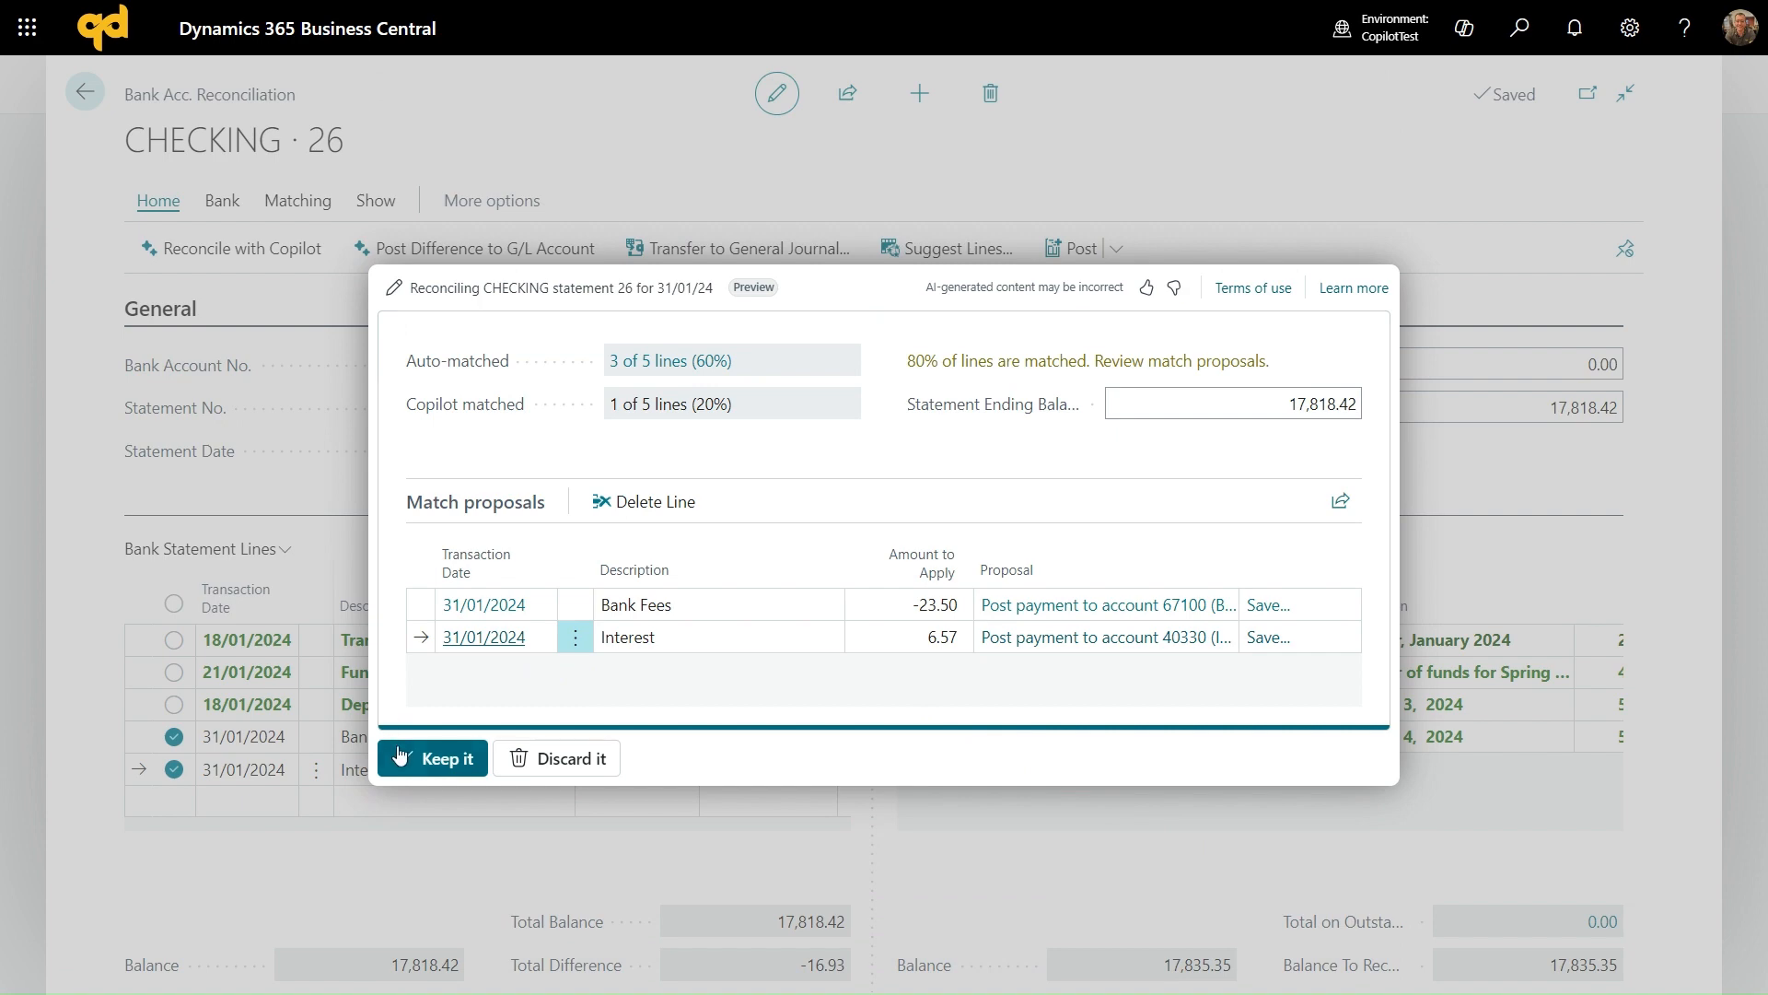
click(421, 758)
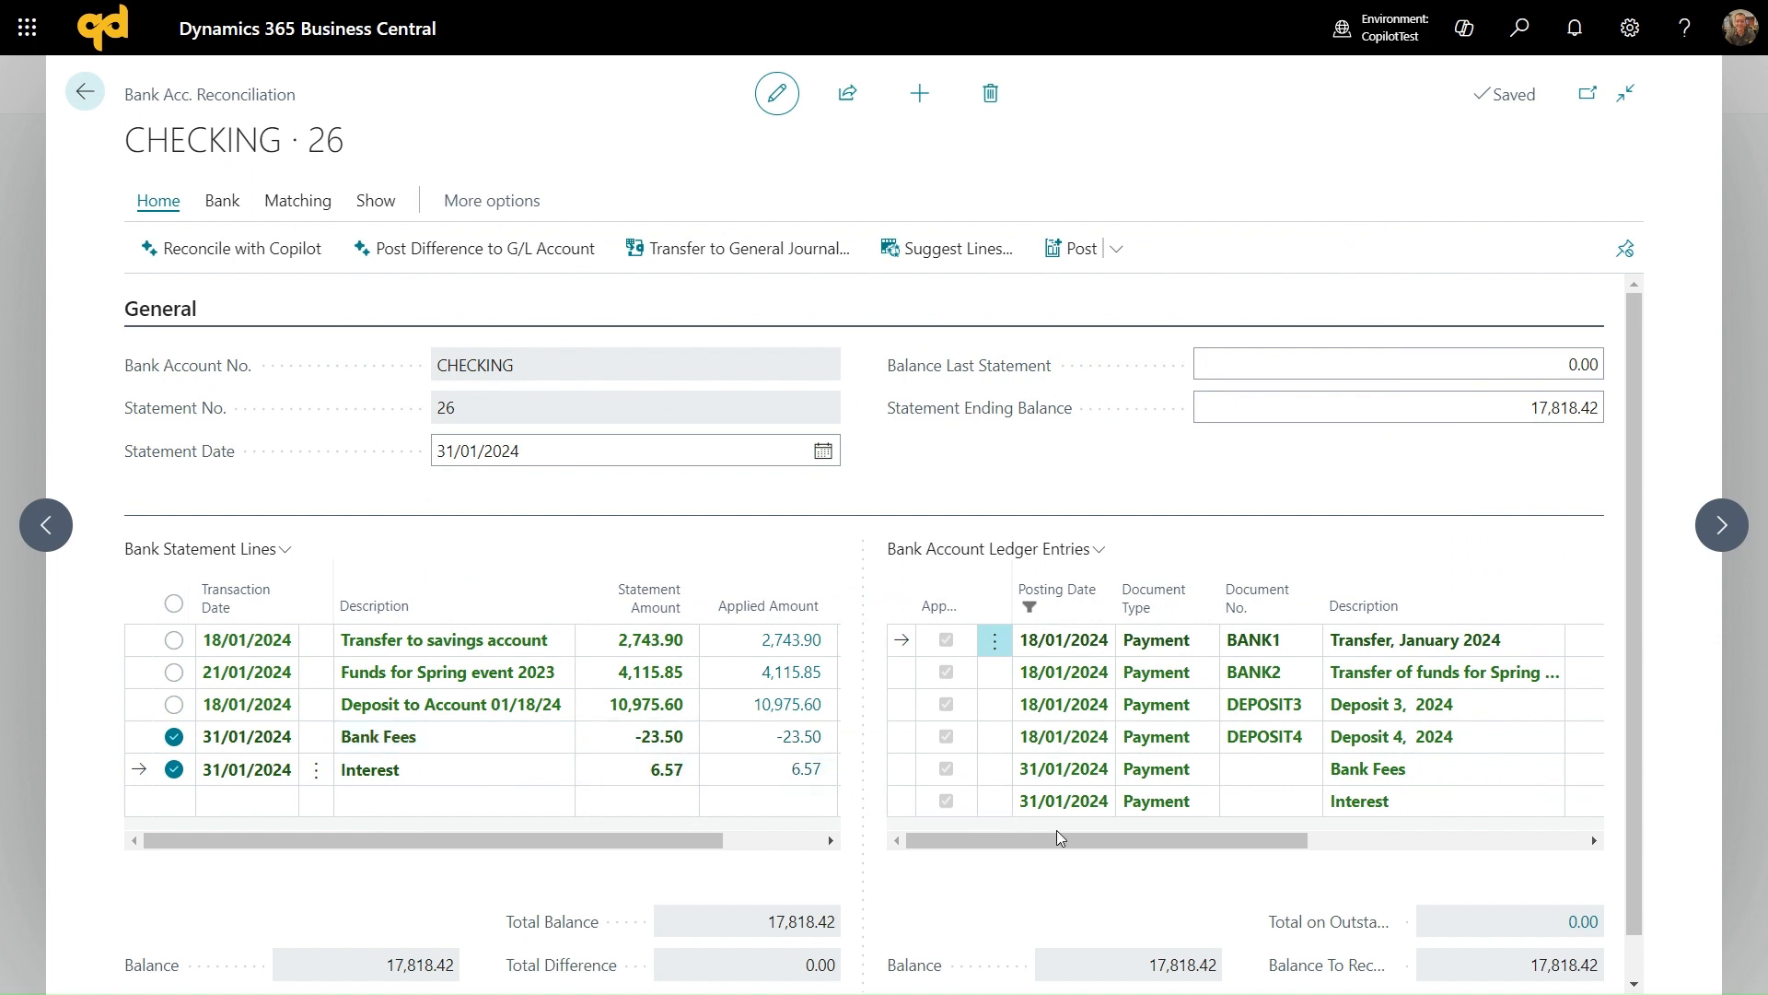
drag(1053, 834, 979, 875)
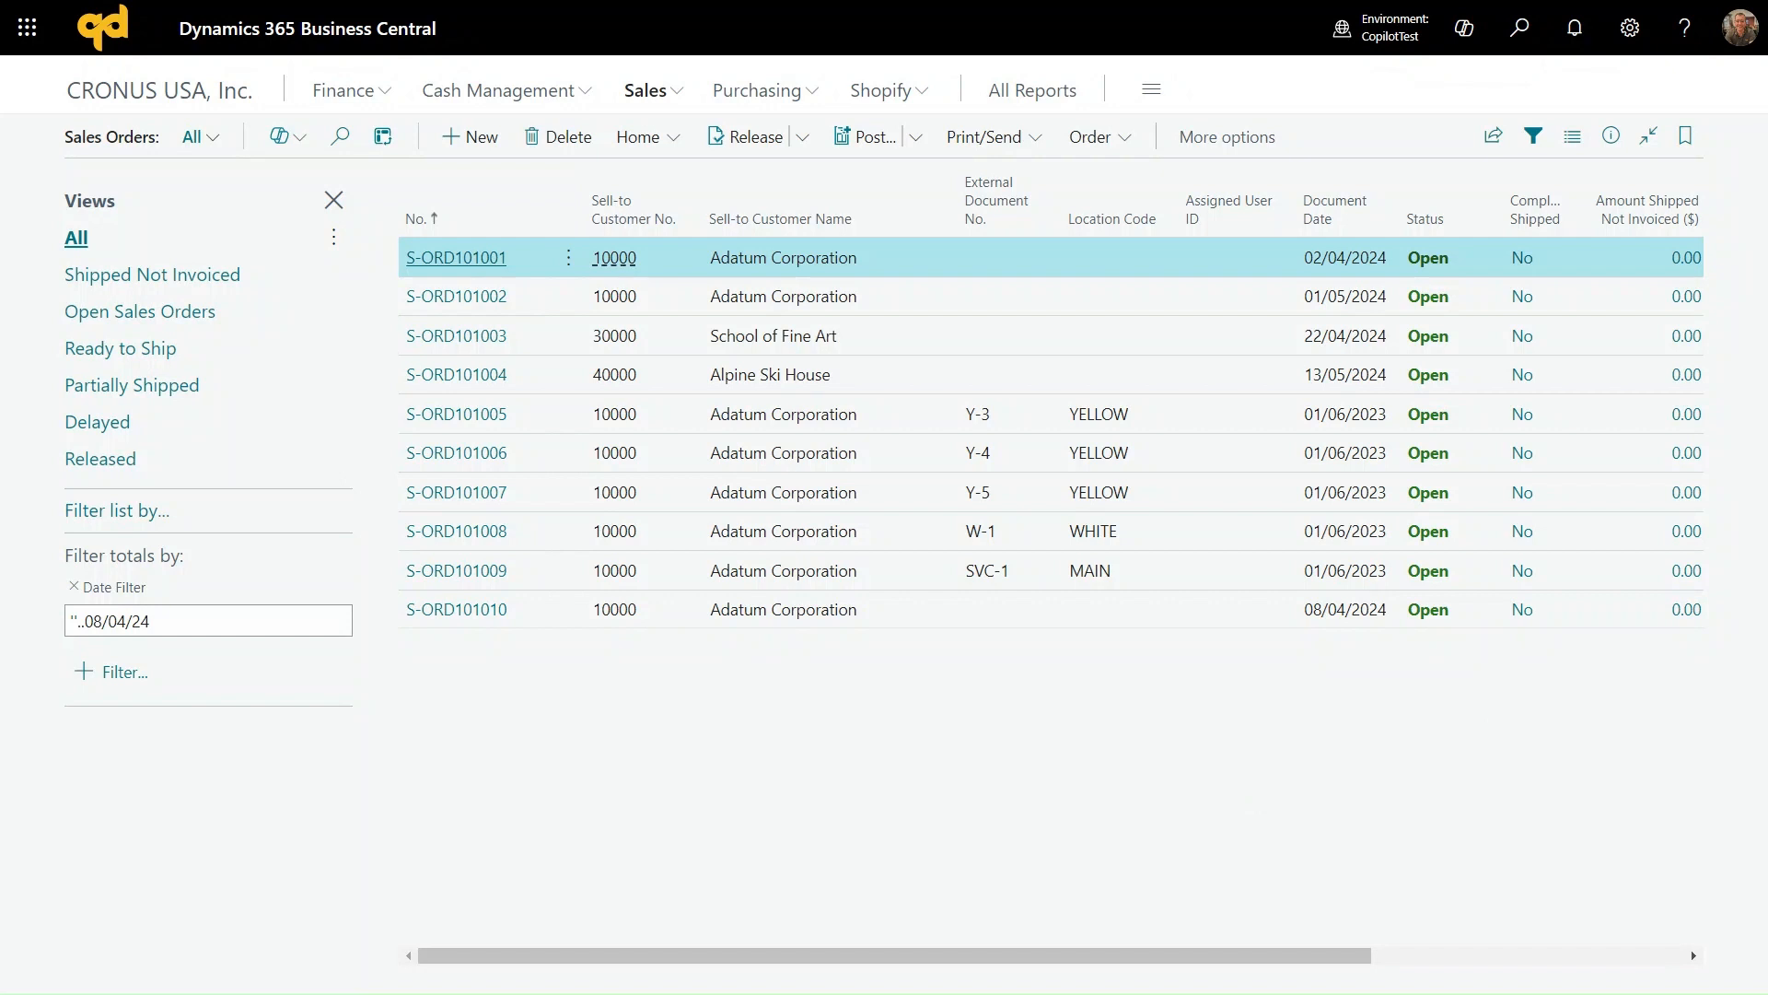
In the Adatum Corporation sales order dated 08/04/2024, start Suggest Sales Lines and review its prompt guide for copying and adding line items
click(477, 621)
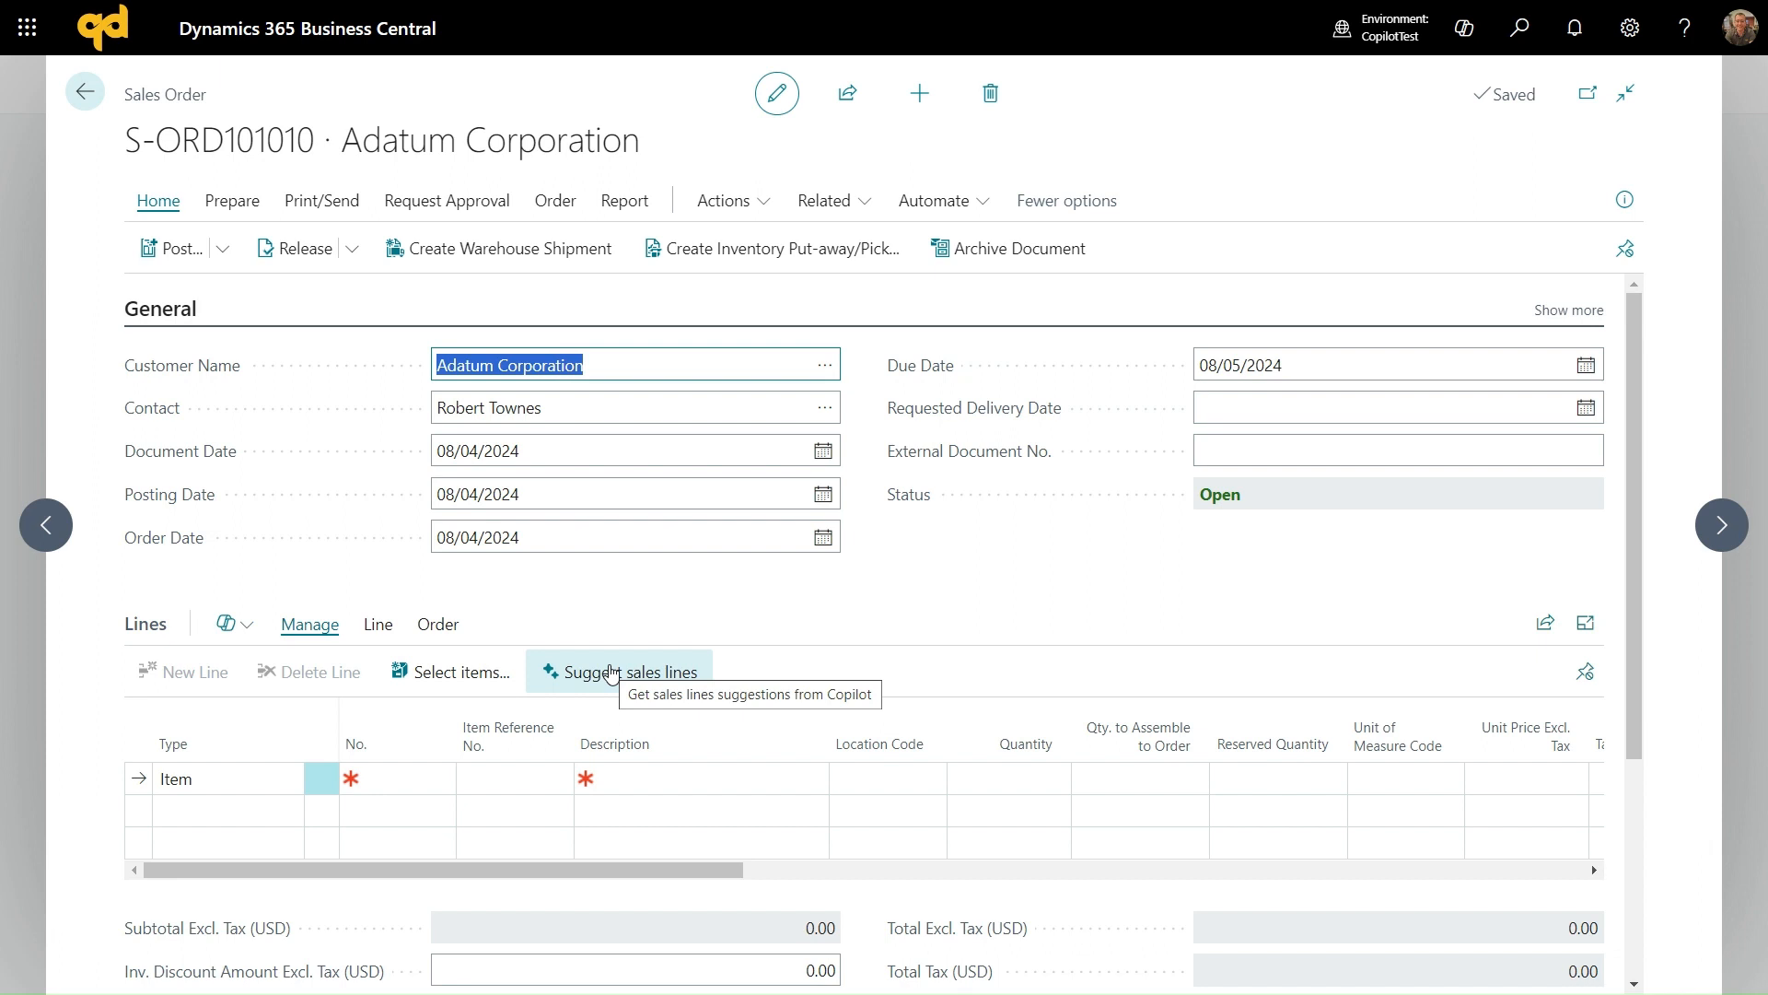
click(613, 673)
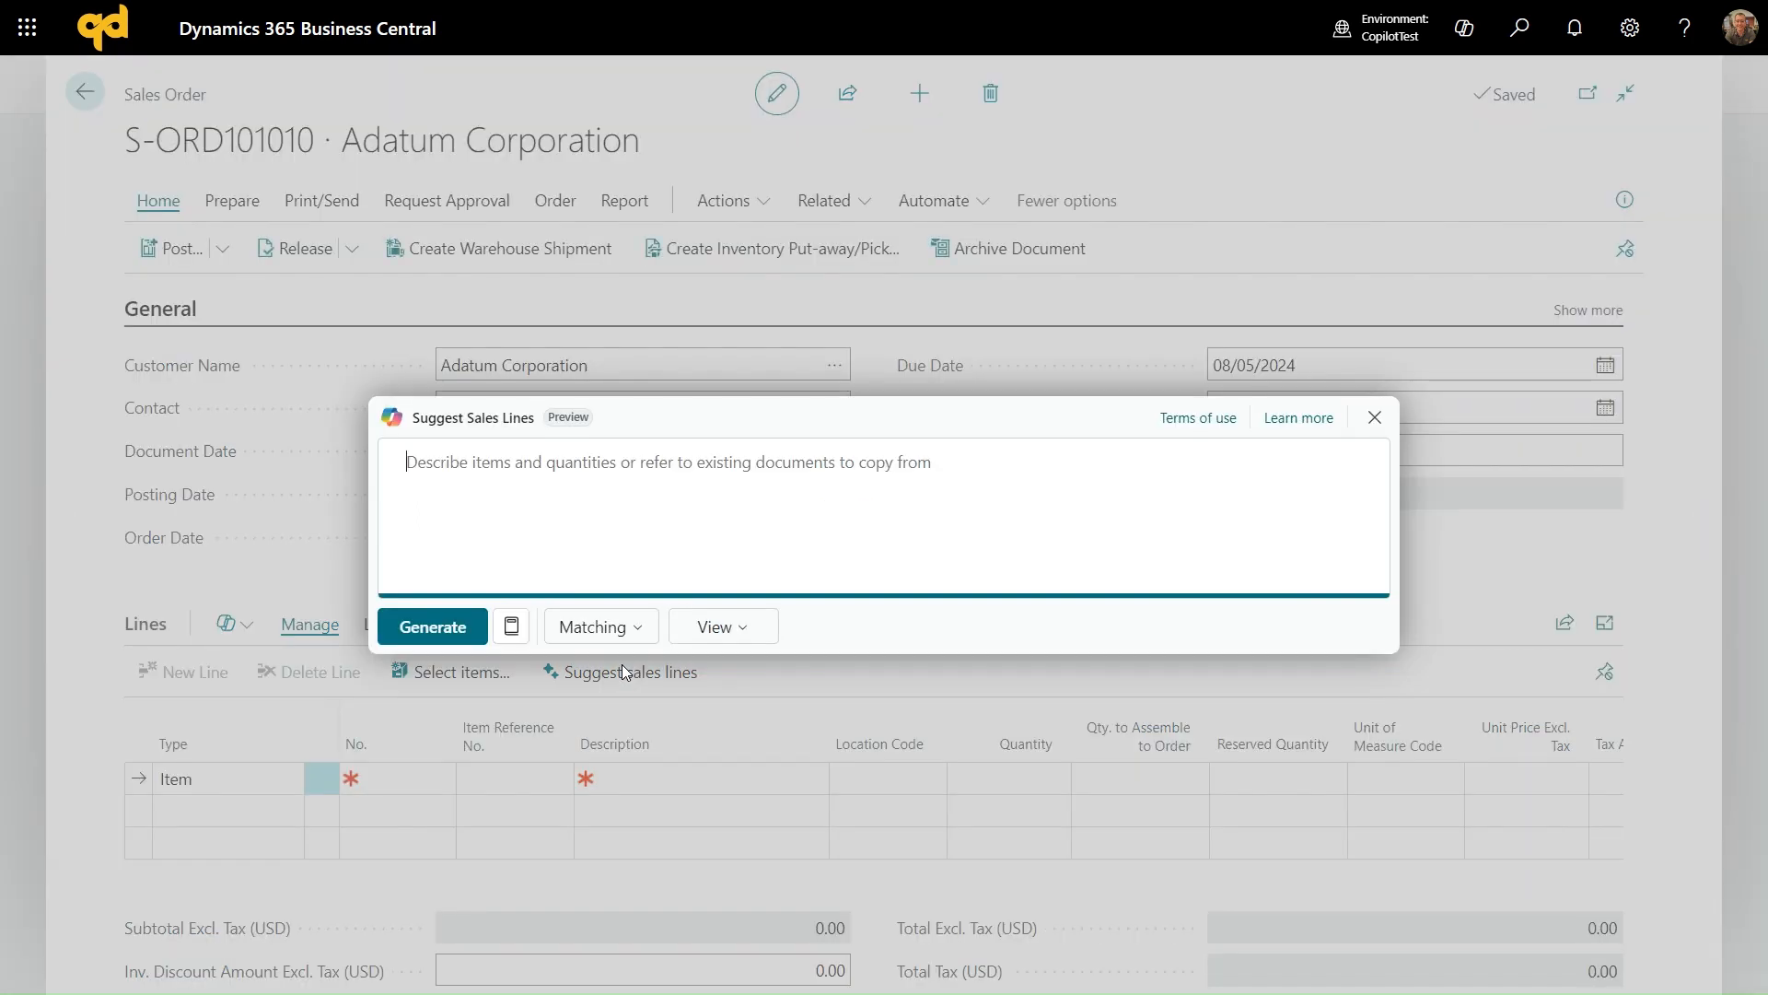
click(512, 626)
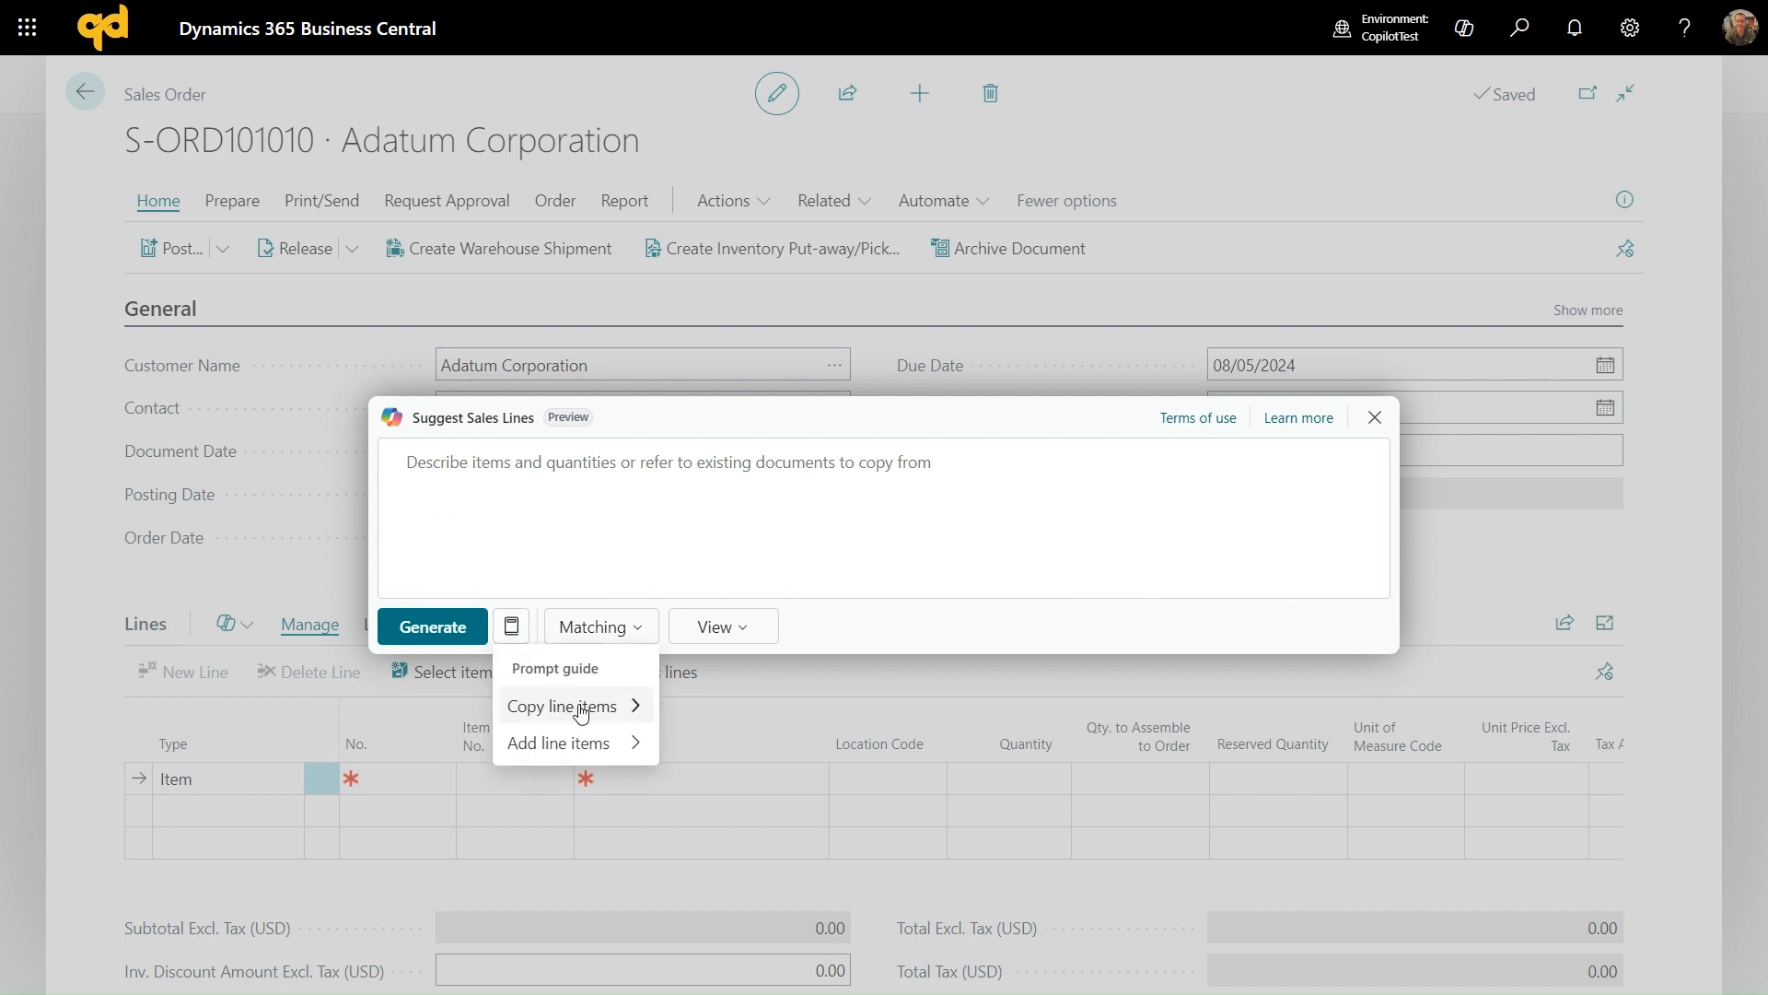
mouse_move(581, 713)
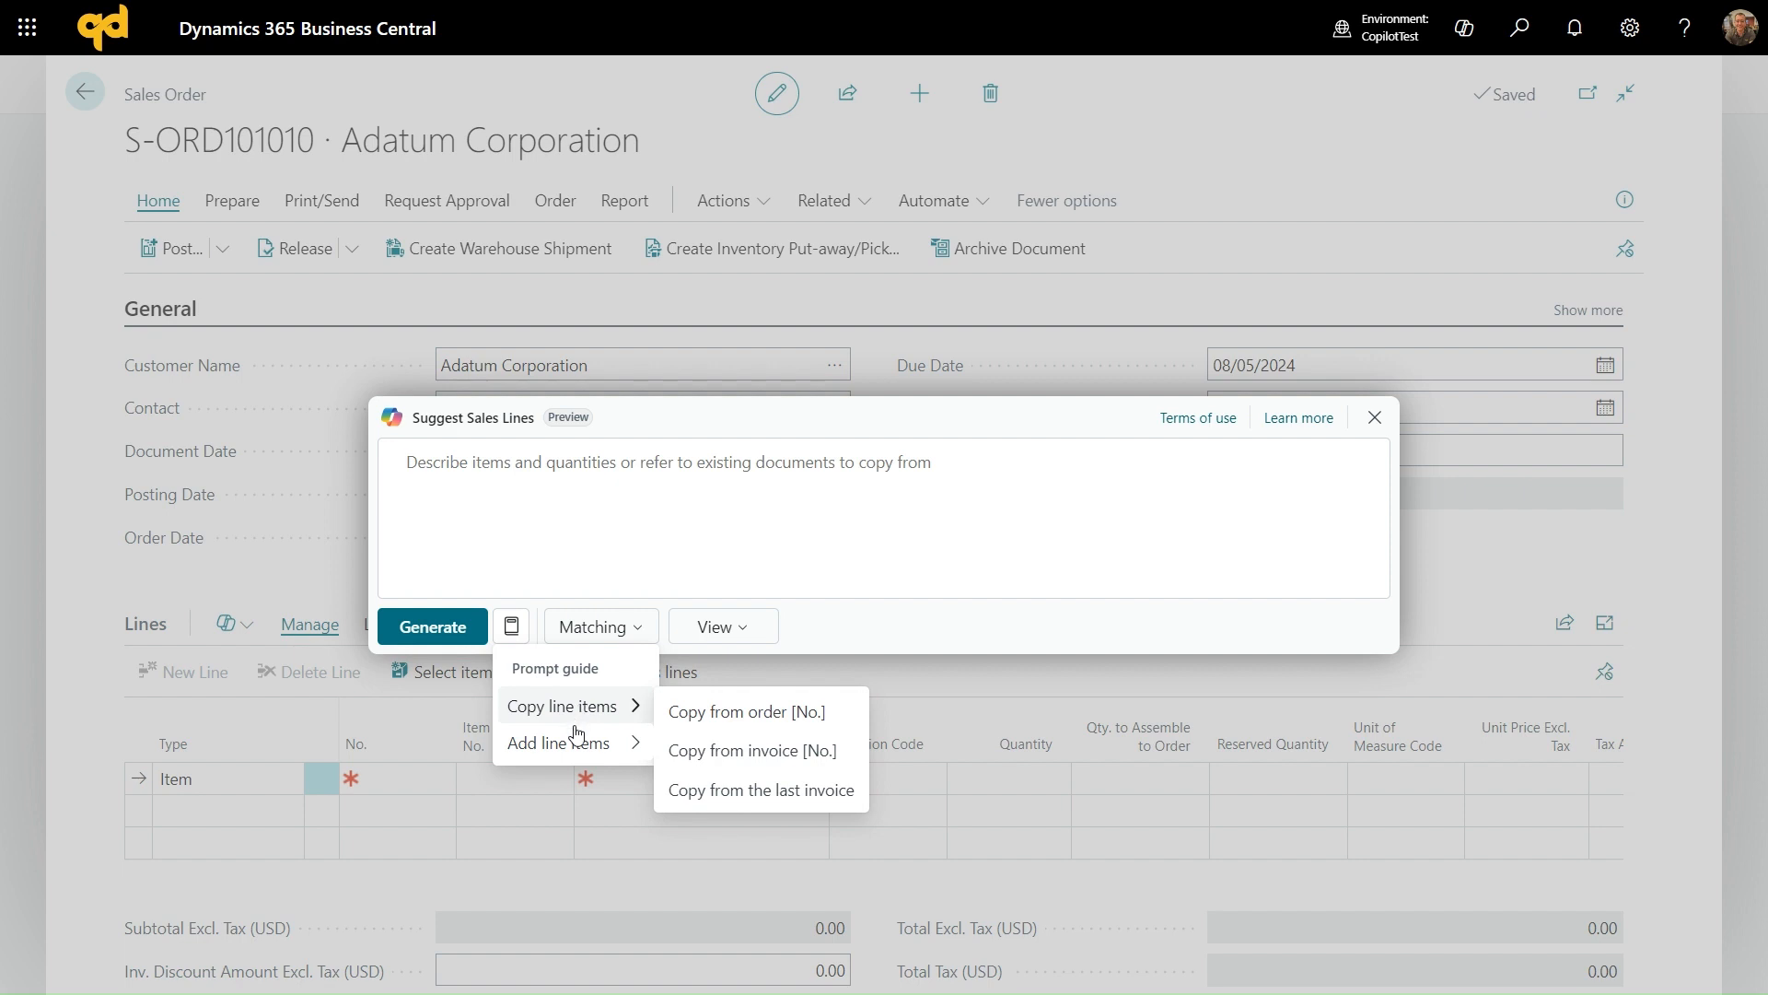
mouse_move(589, 747)
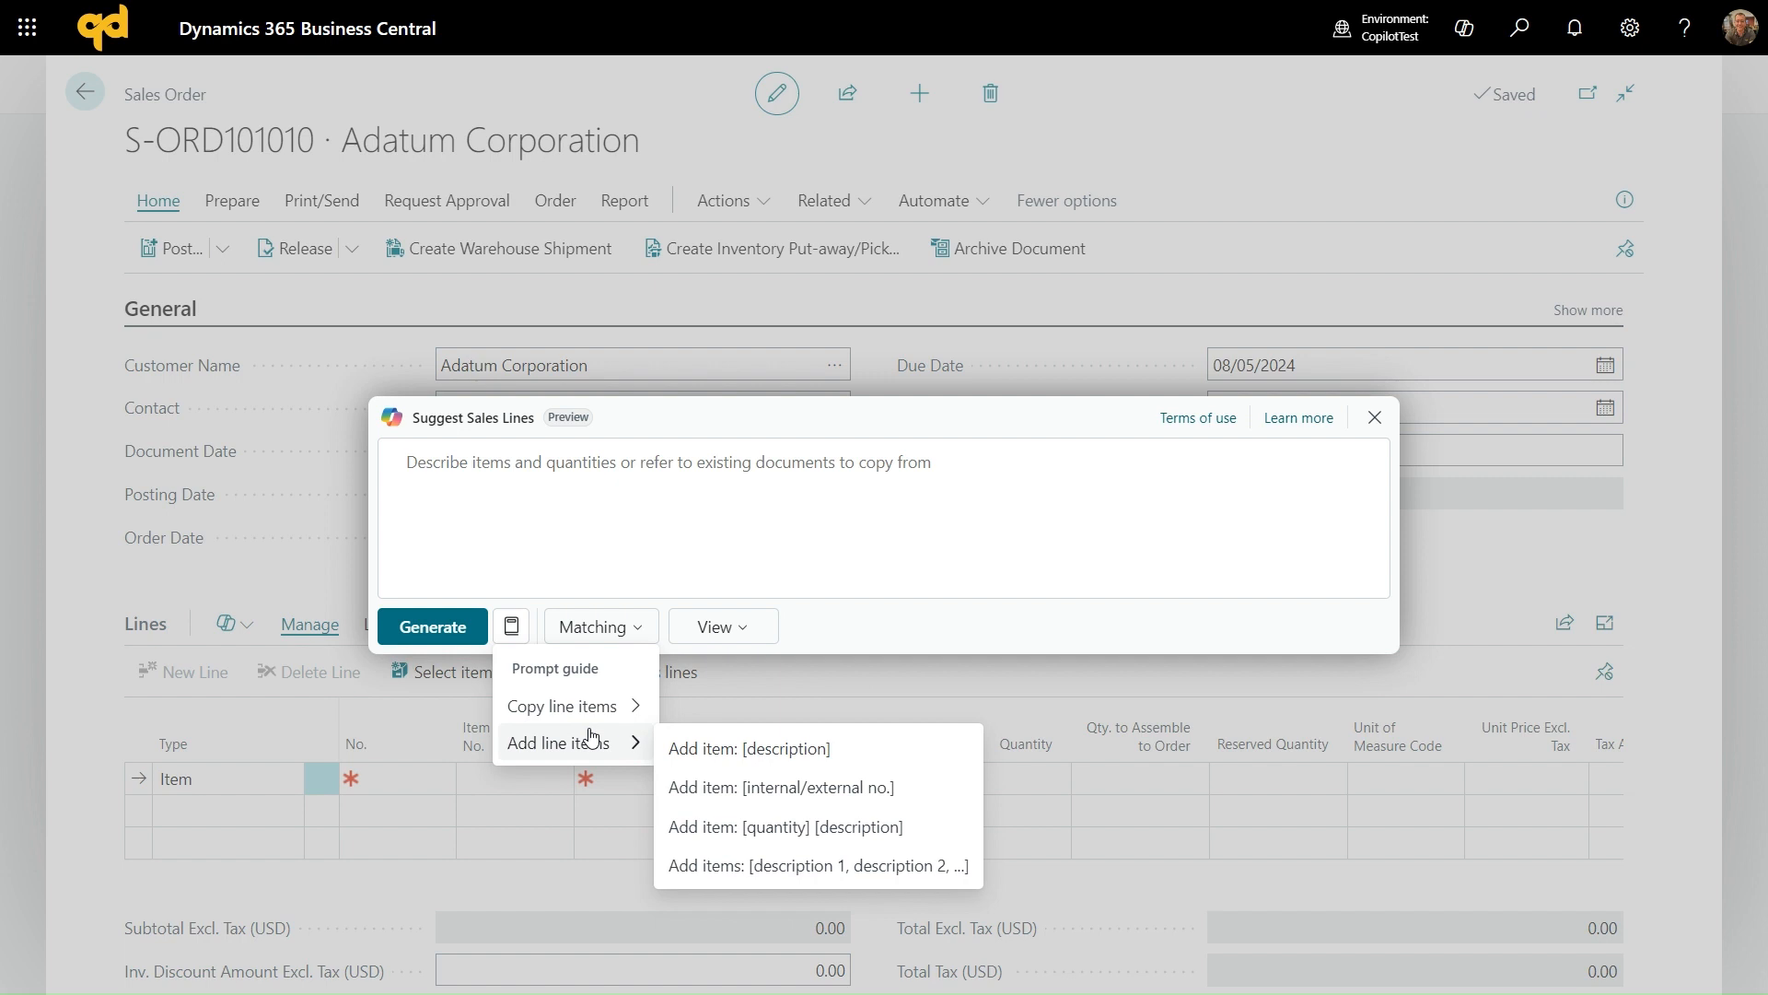
Generate a sales line suggestion for "2 carafes" and insert it into the sales order
click(498, 494)
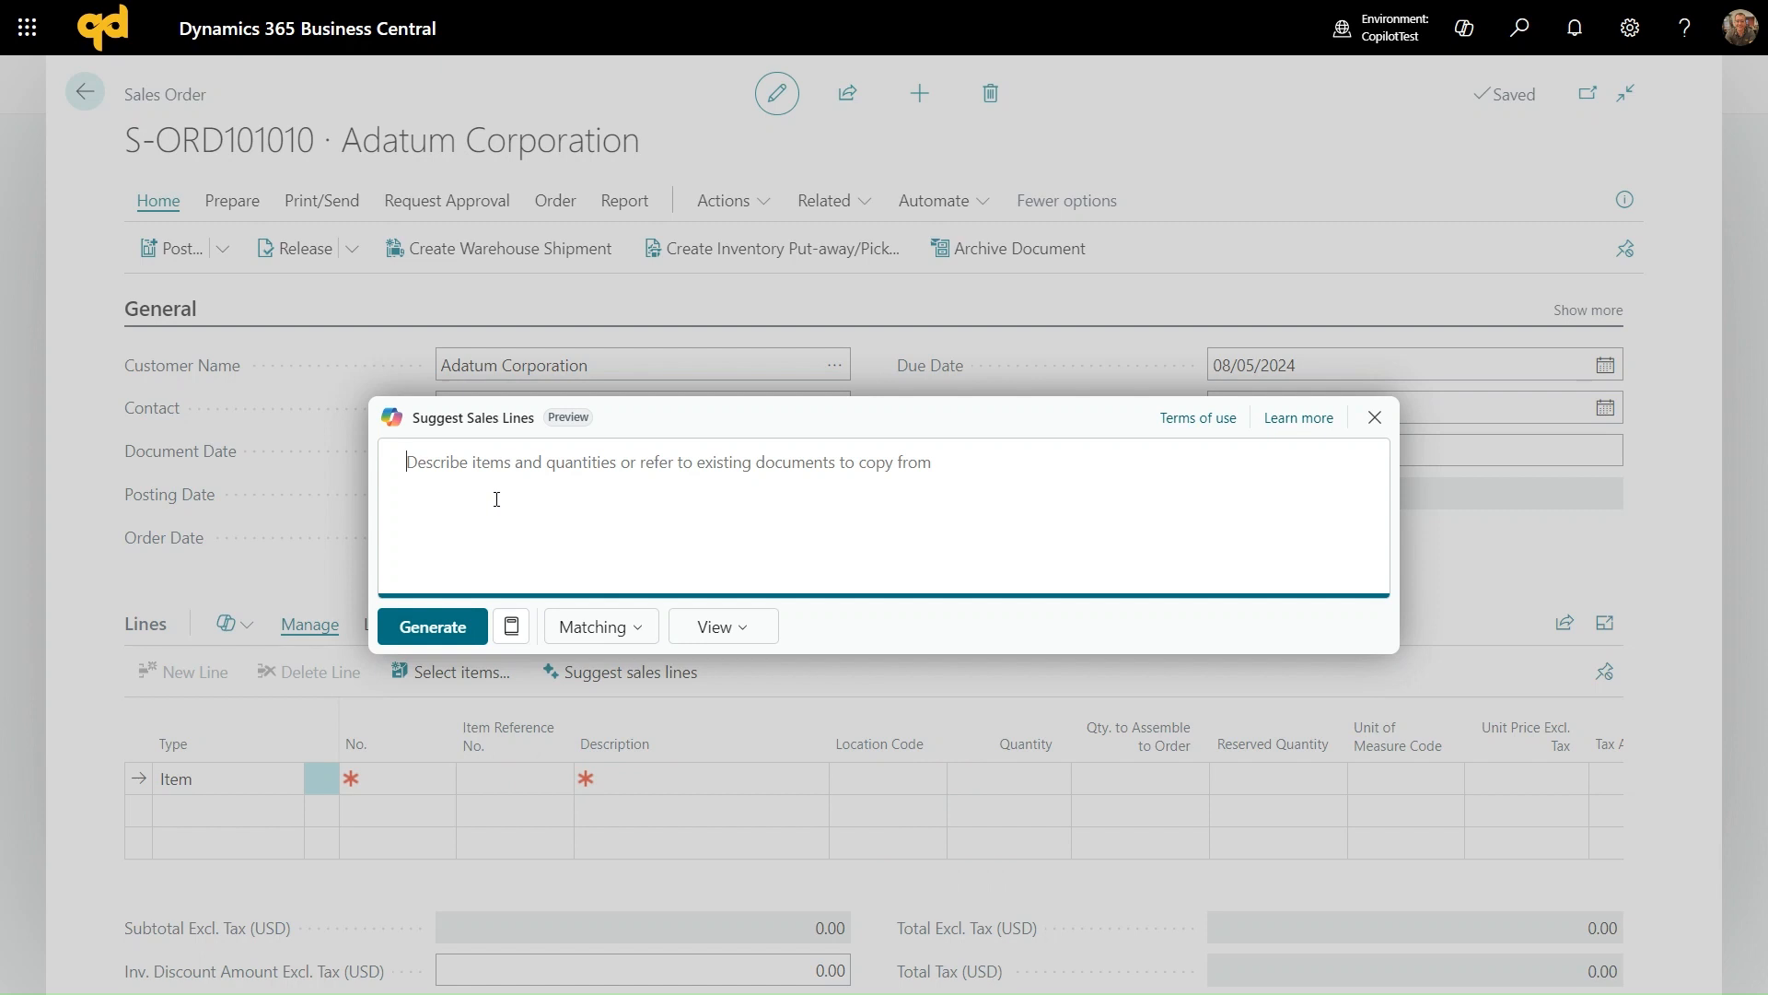
text(2)
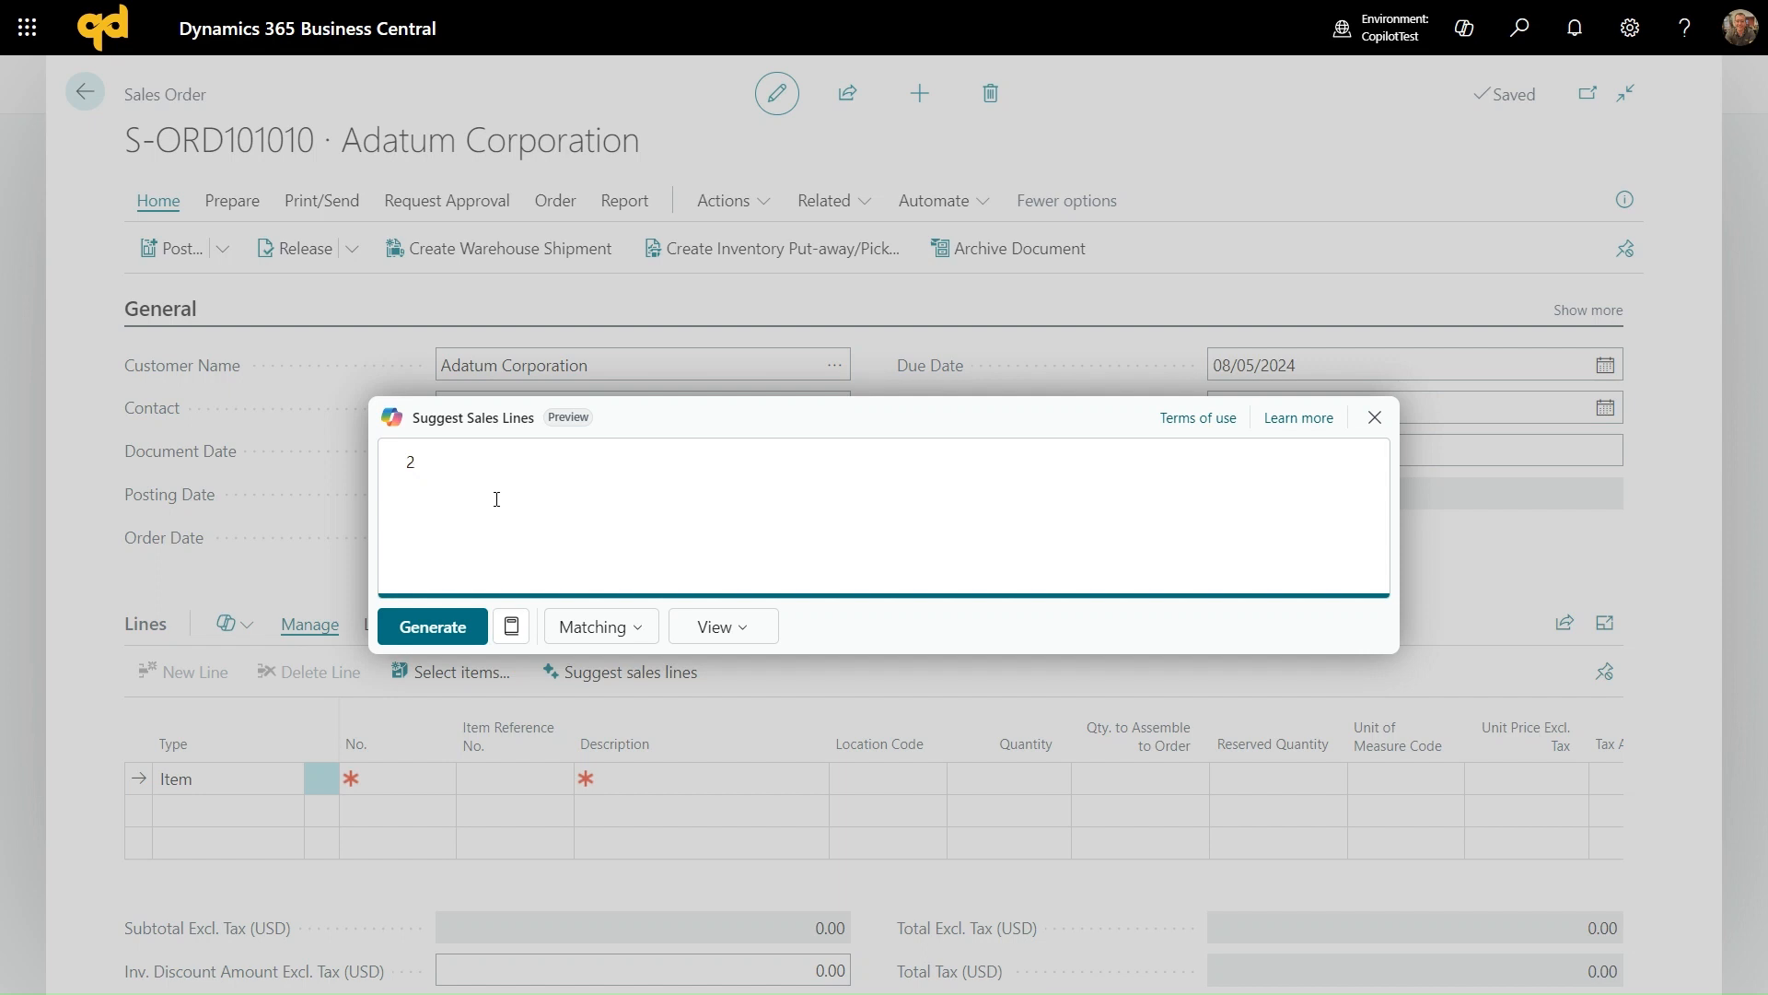
text(carafes)
click(456, 628)
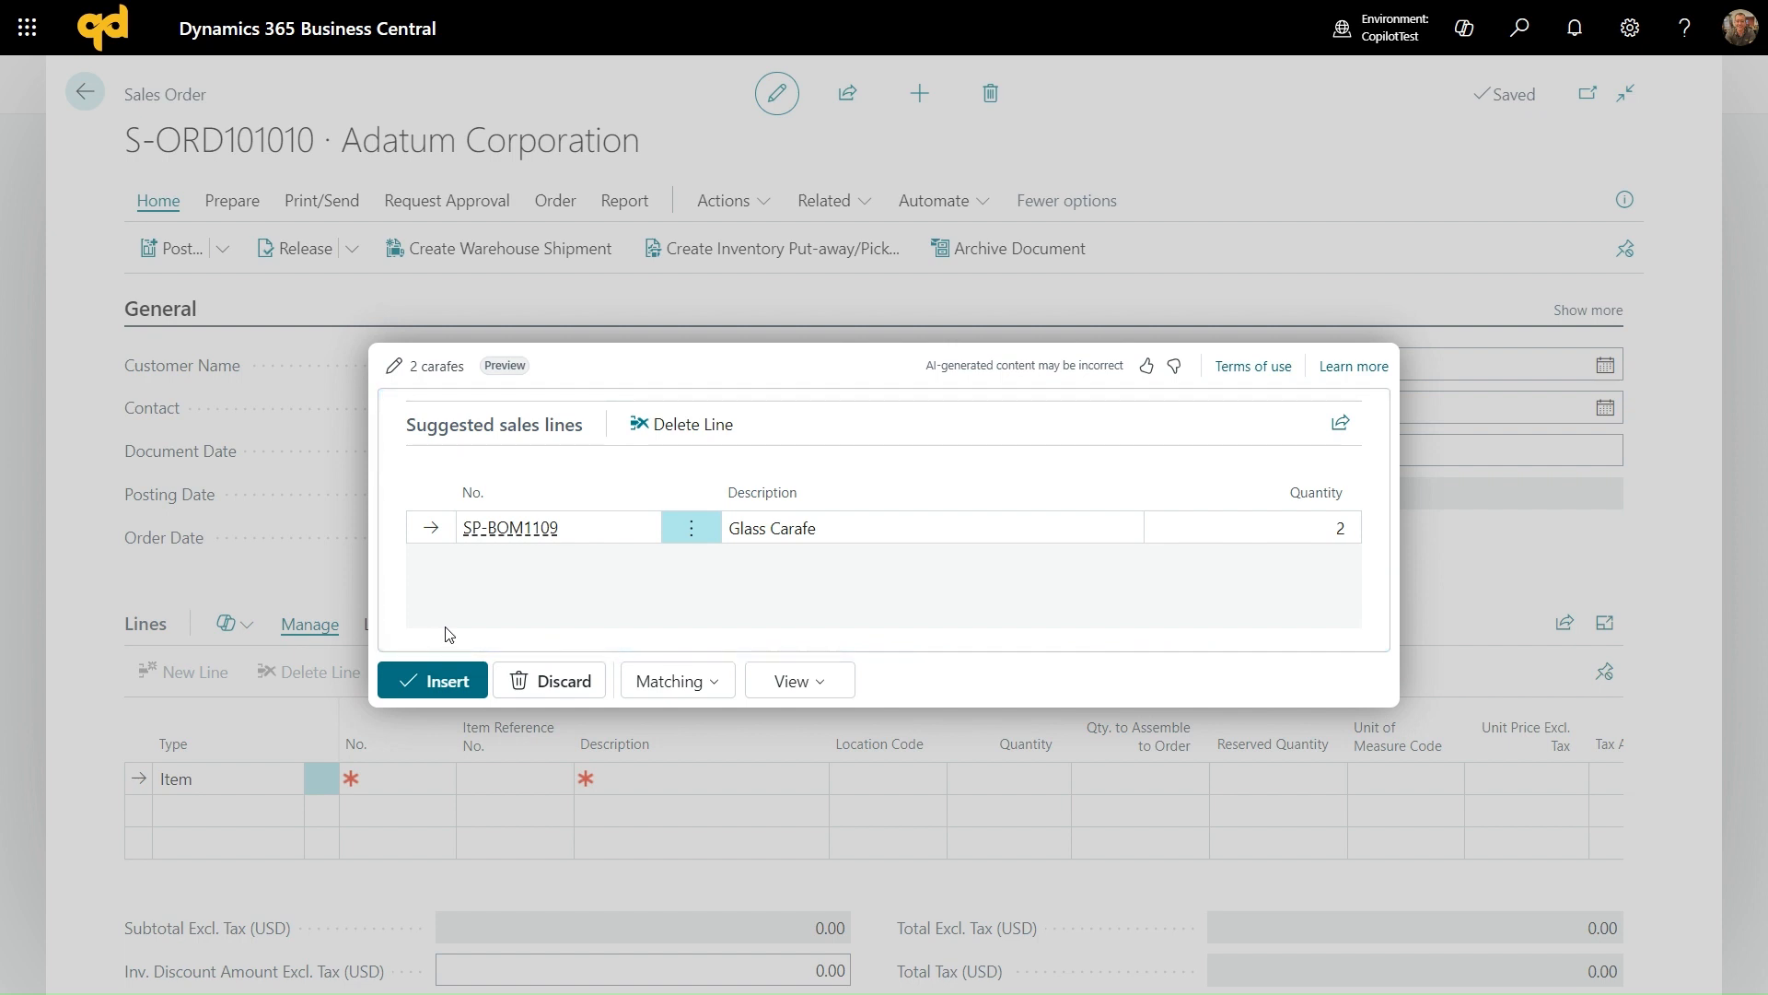
click(437, 678)
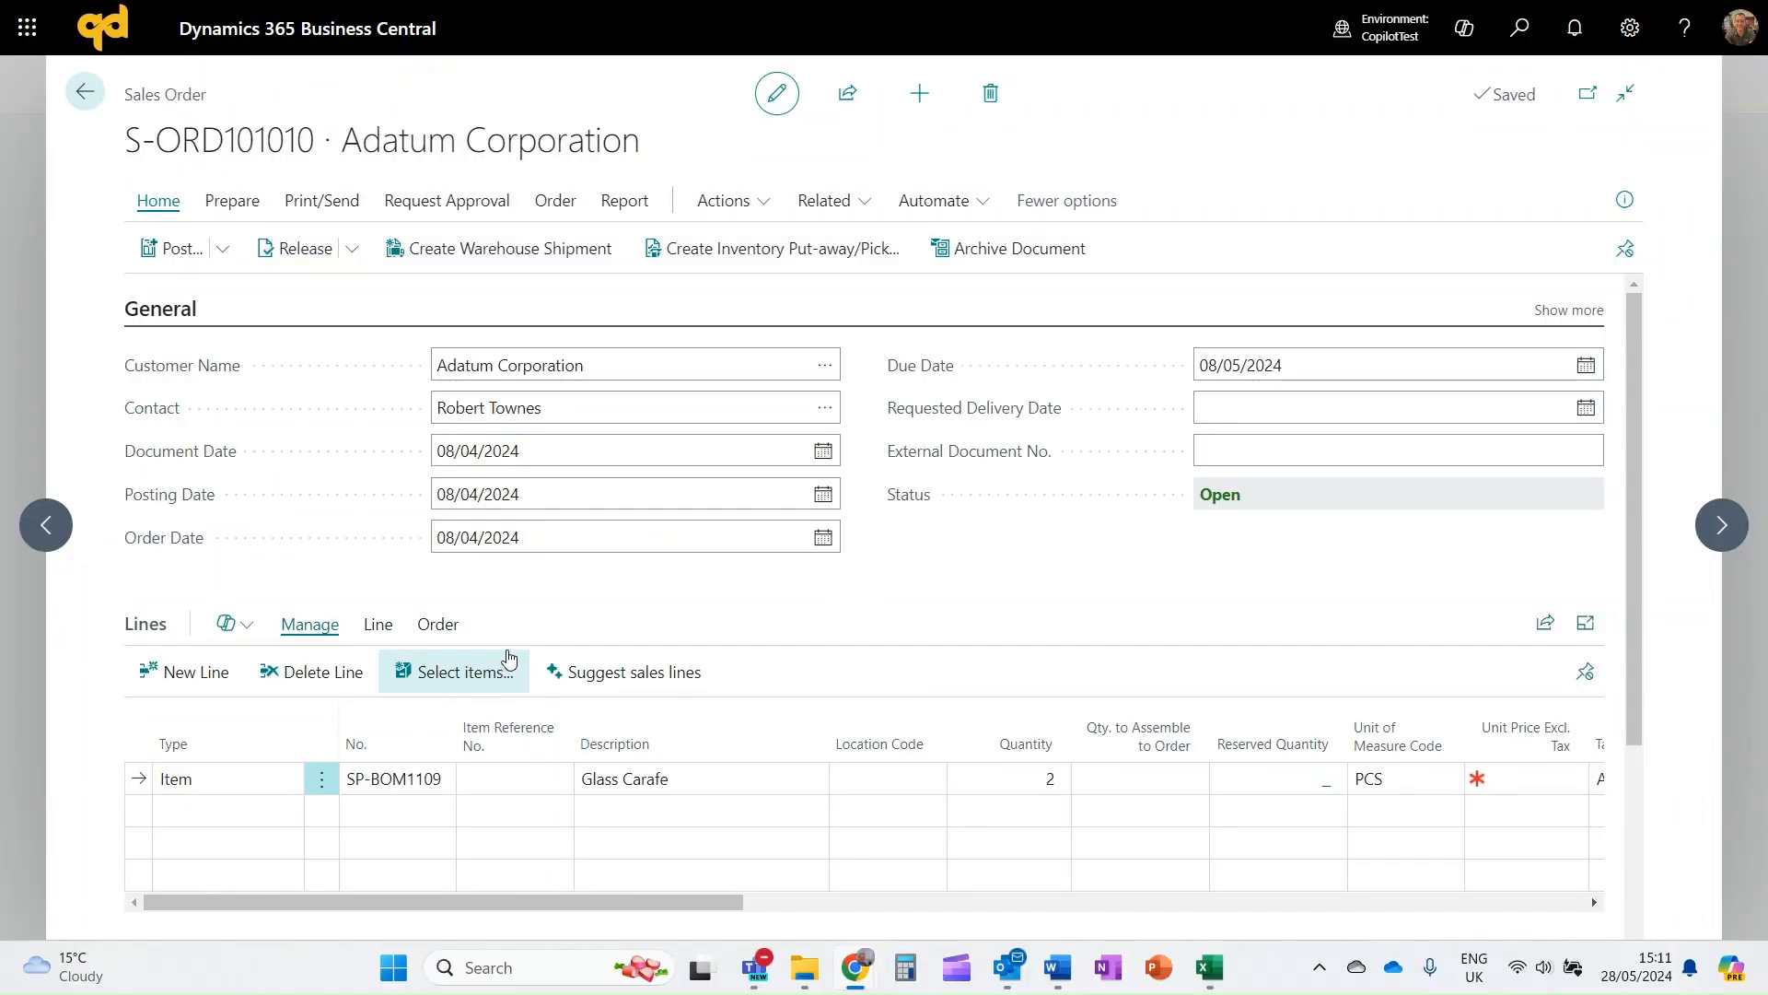
Generate sales line suggestions for "5 hawaiian decaf" and "10 costa rican roasted" on separate lines, and insert them into the order
click(654, 675)
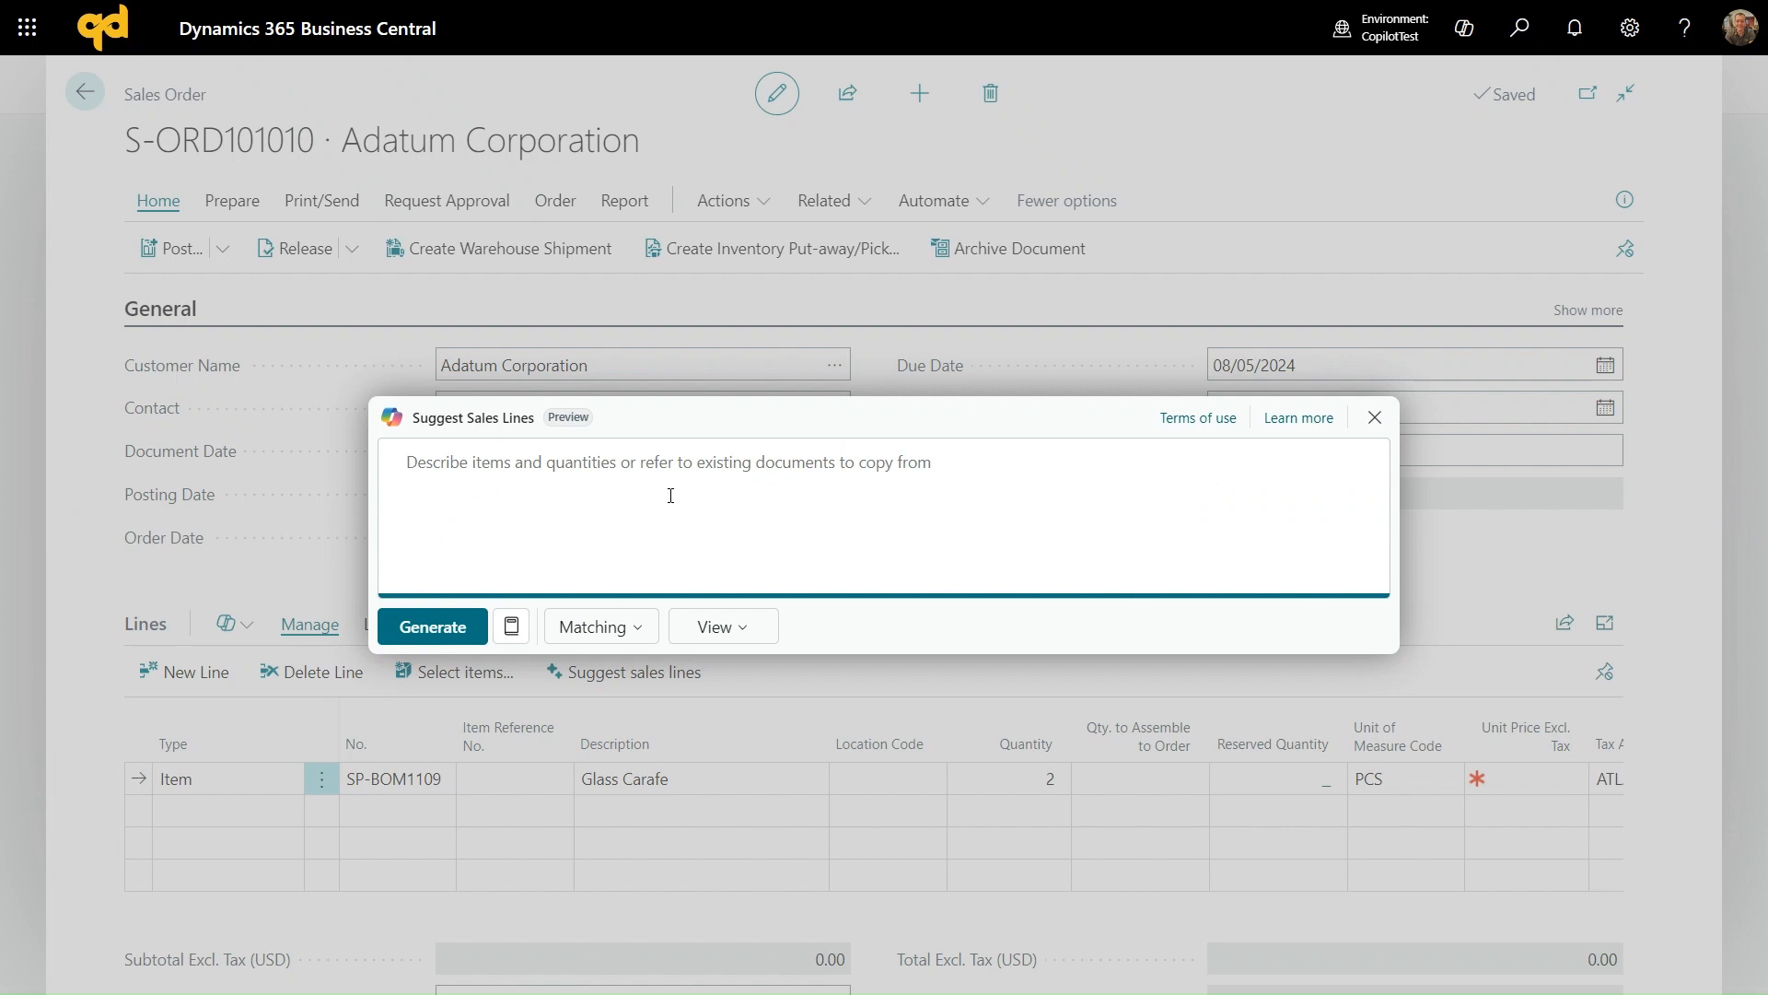
text(5 hawa)
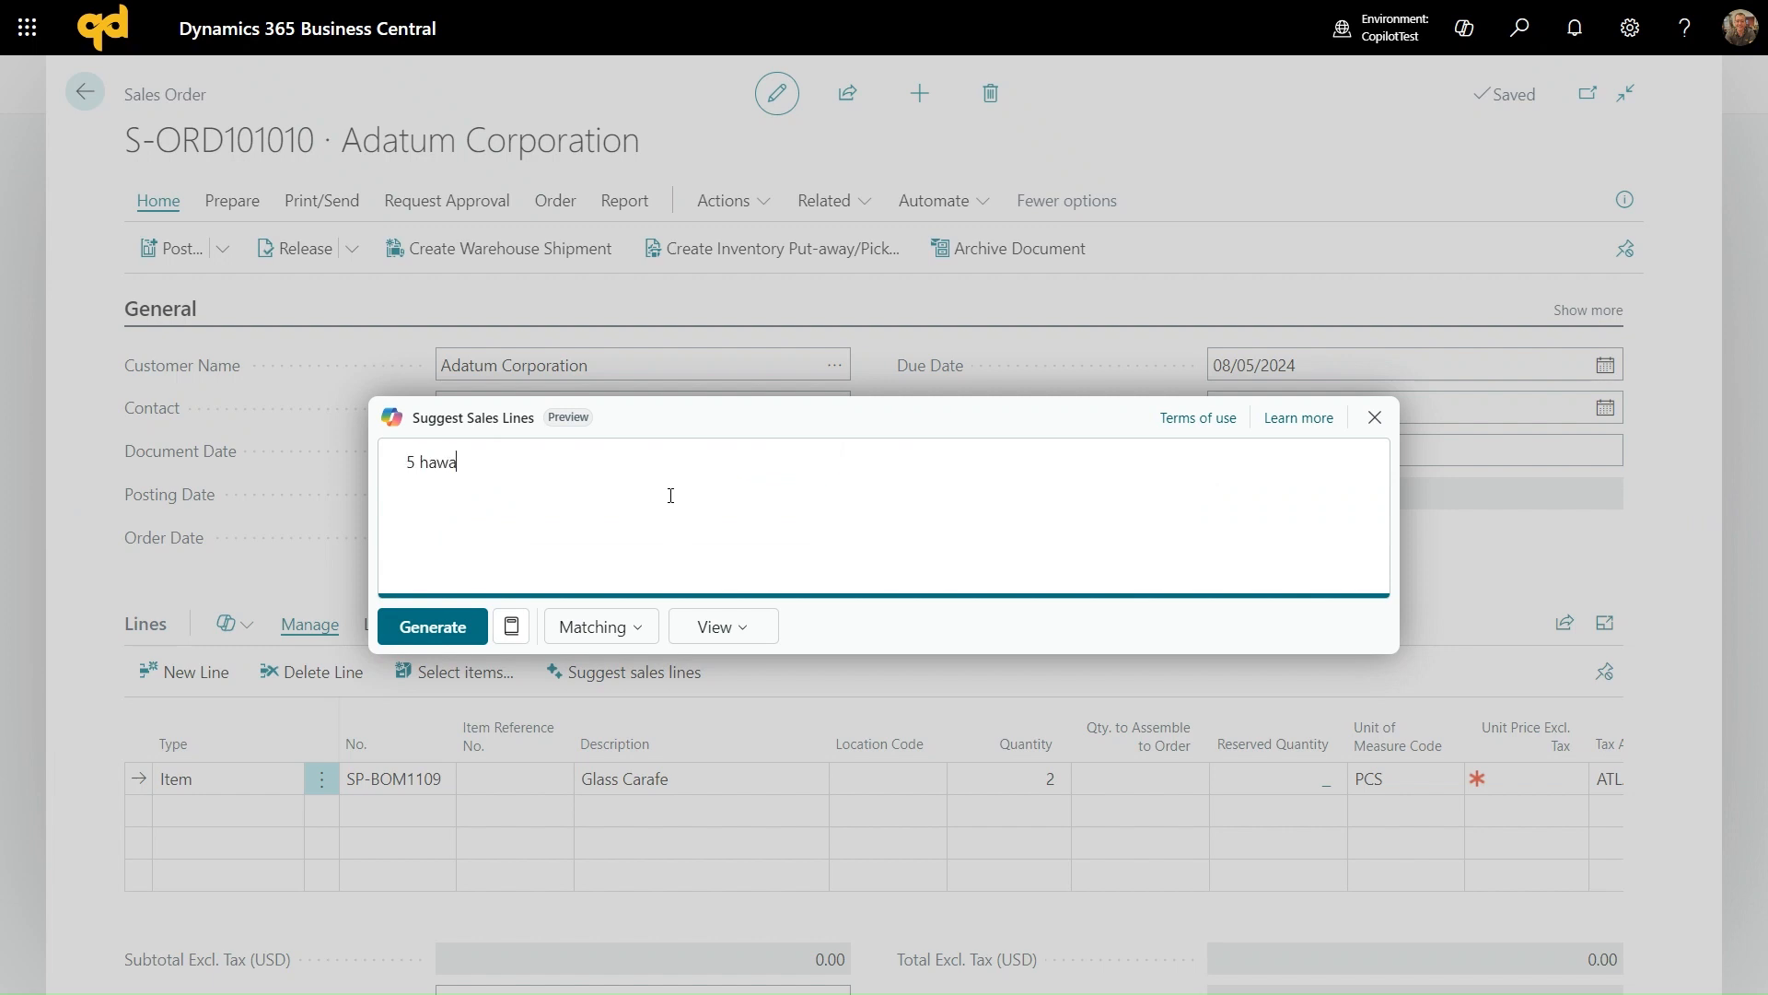
text(iian decaf)
key(Return)
text(1 0 costa rican )
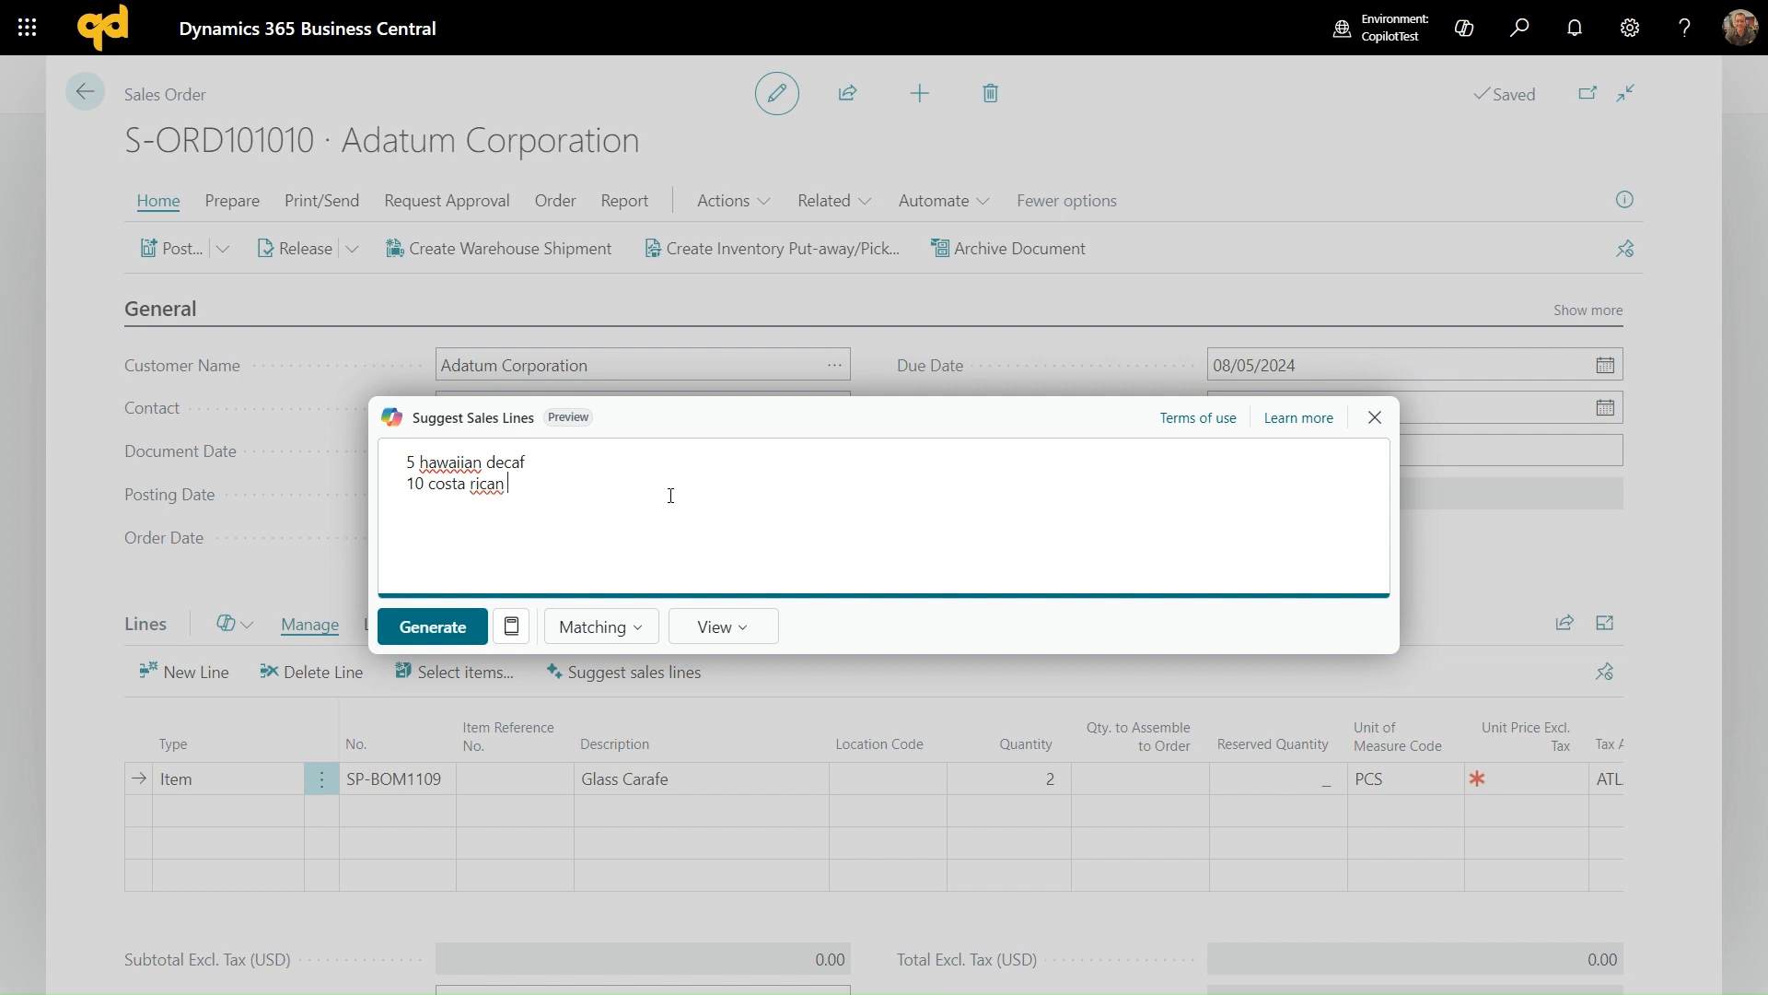
text(roasted)
click(433, 617)
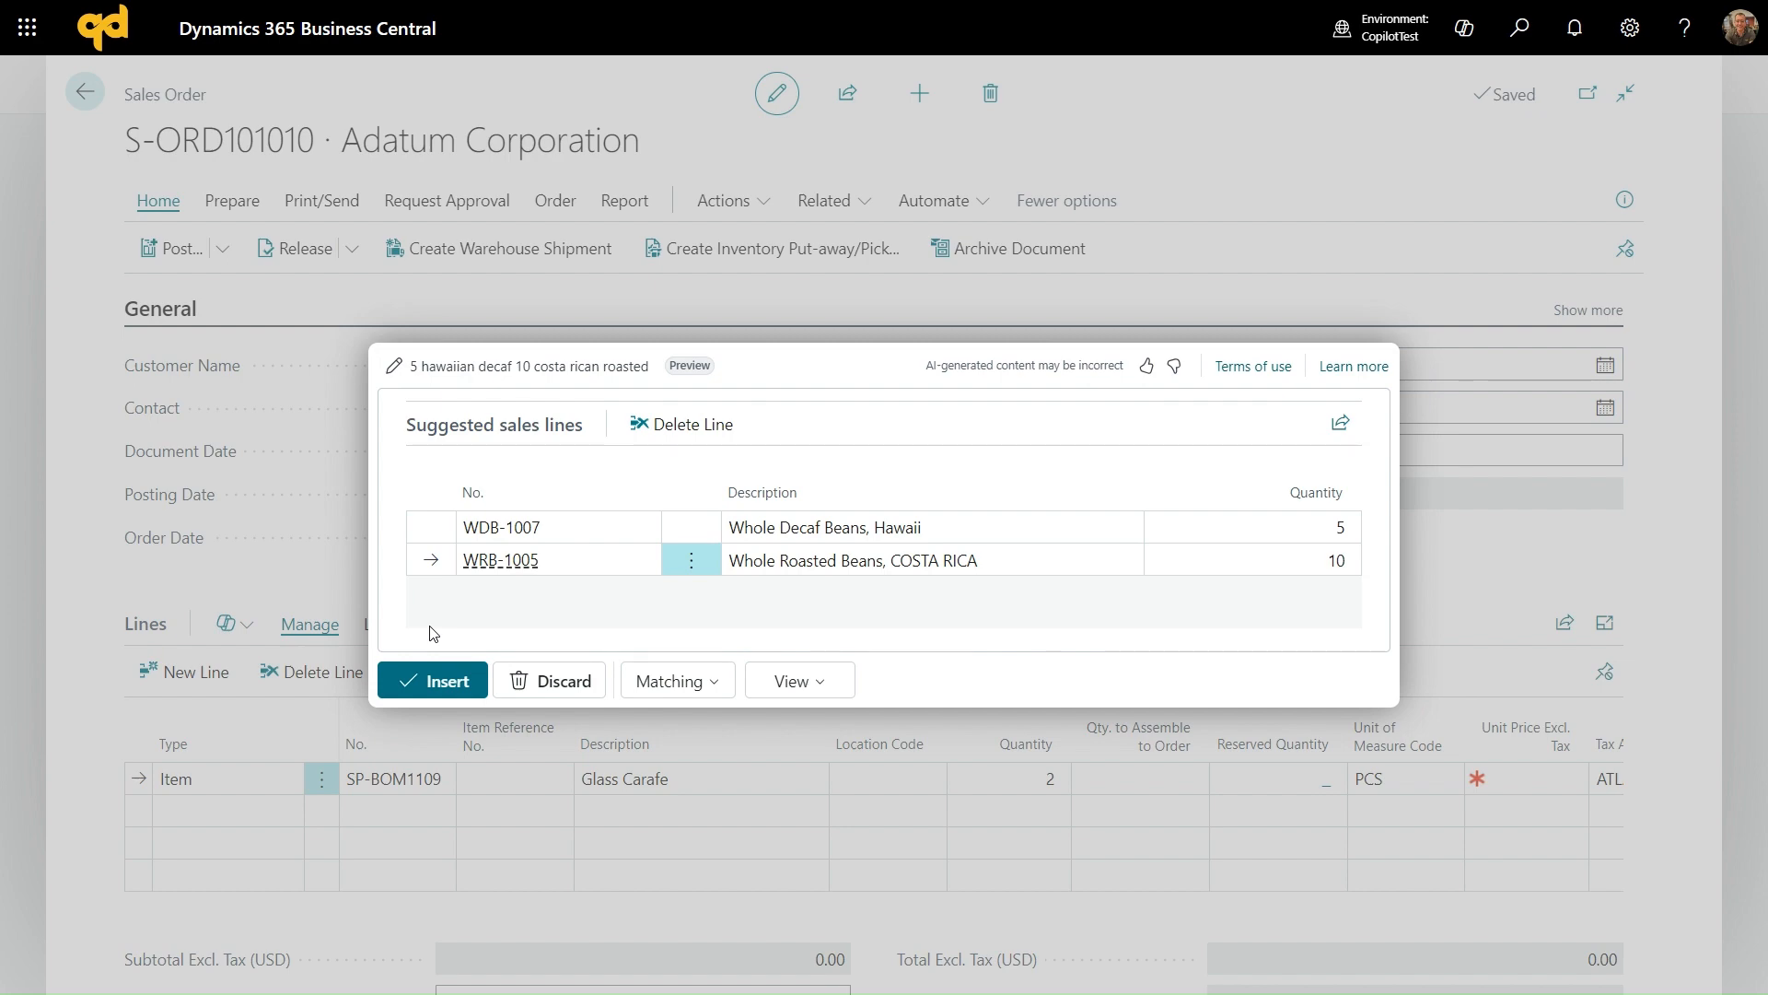
click(431, 682)
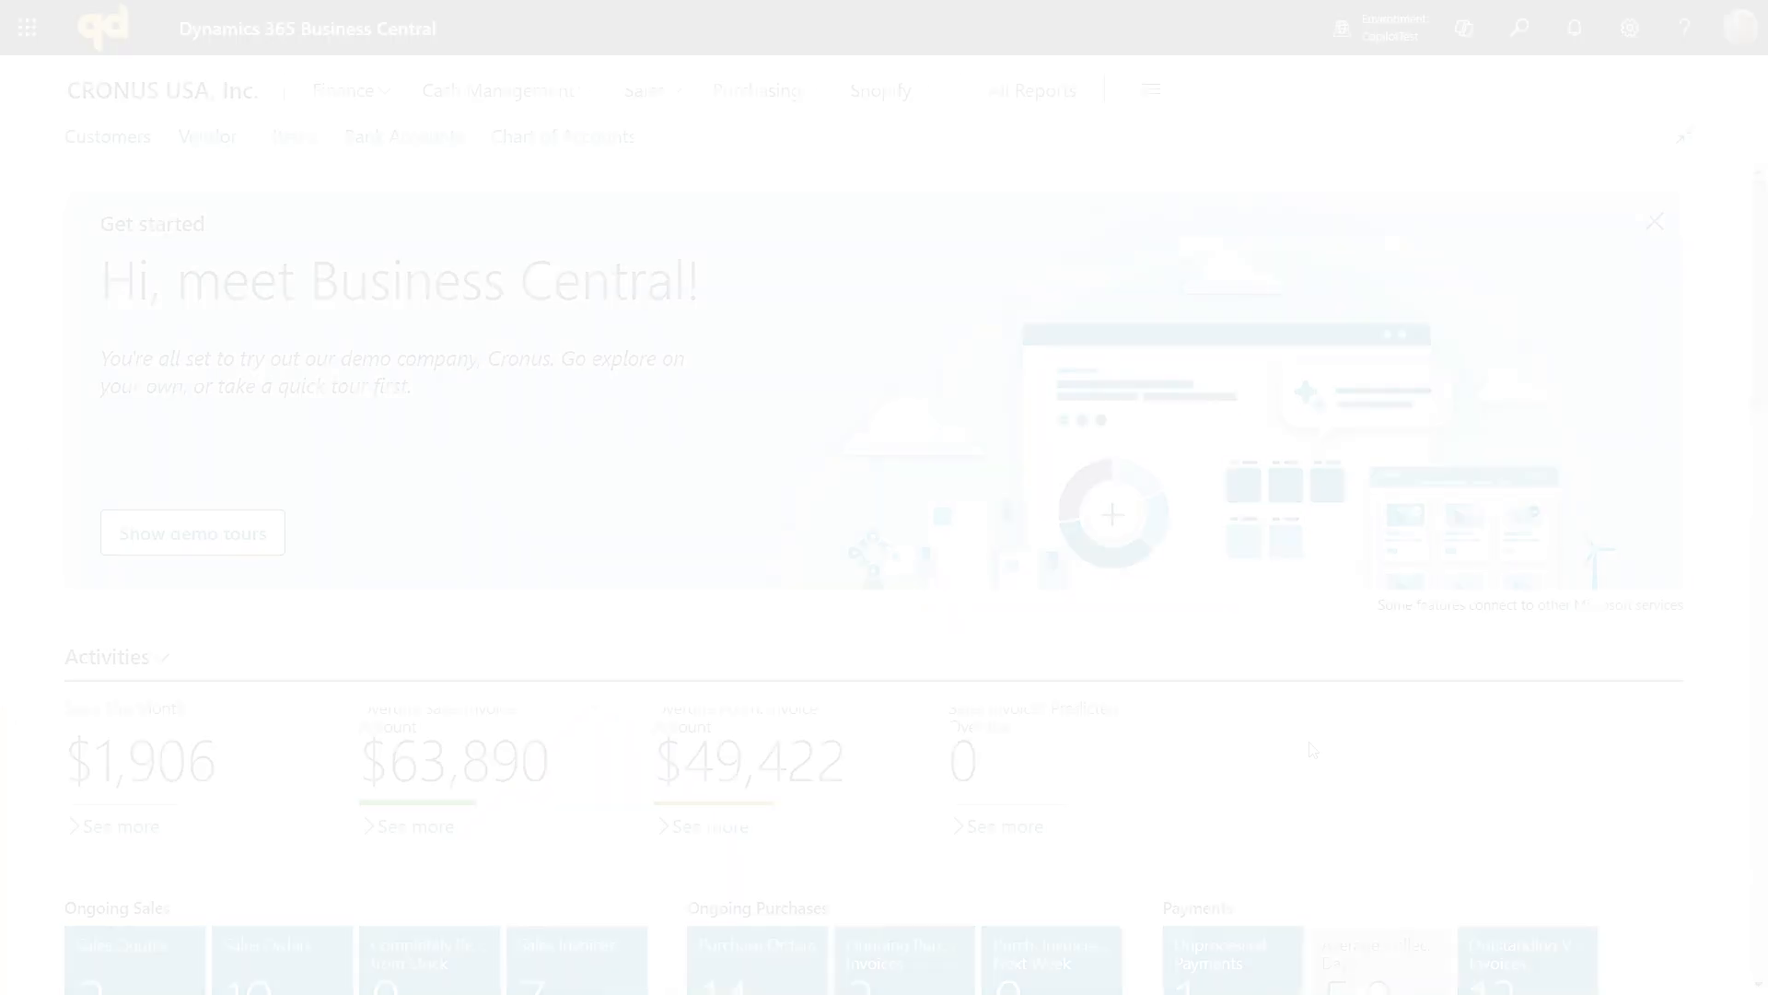
Open the Copilot chat and ask "which page should i use in analysis mode to look at item sales"
click(1464, 28)
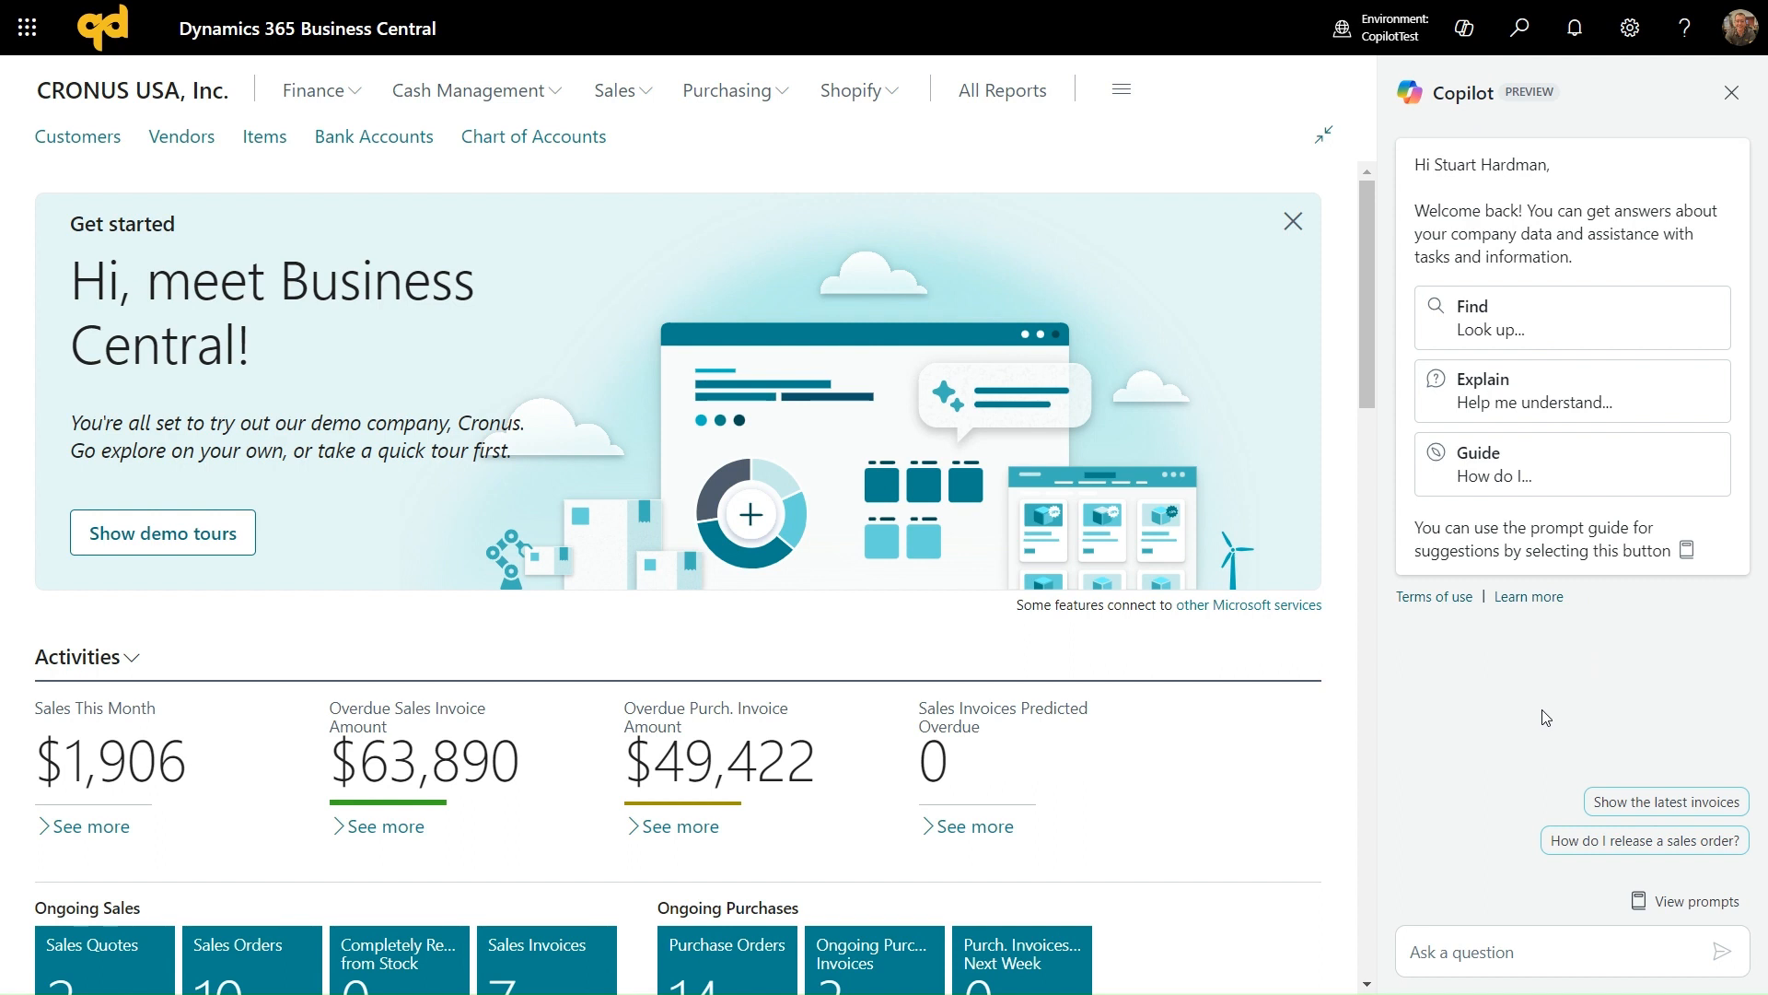
click(1495, 943)
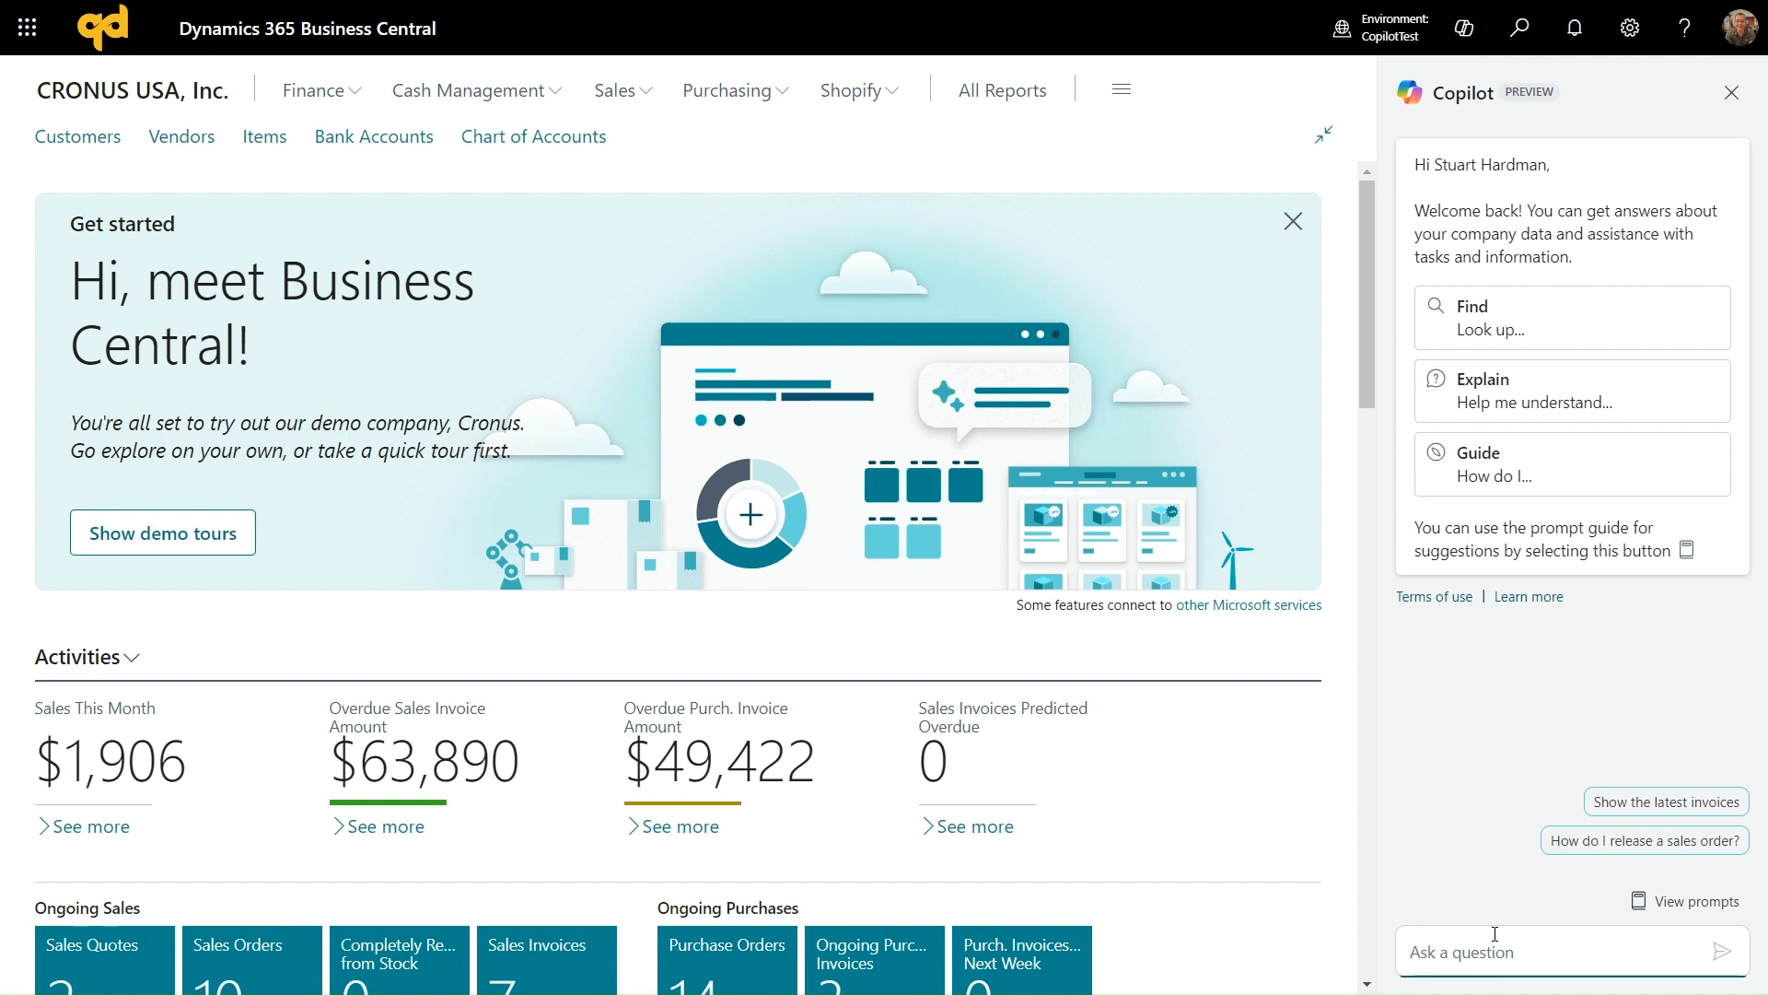
text(which page should i use in analysis mode to look at item sales)
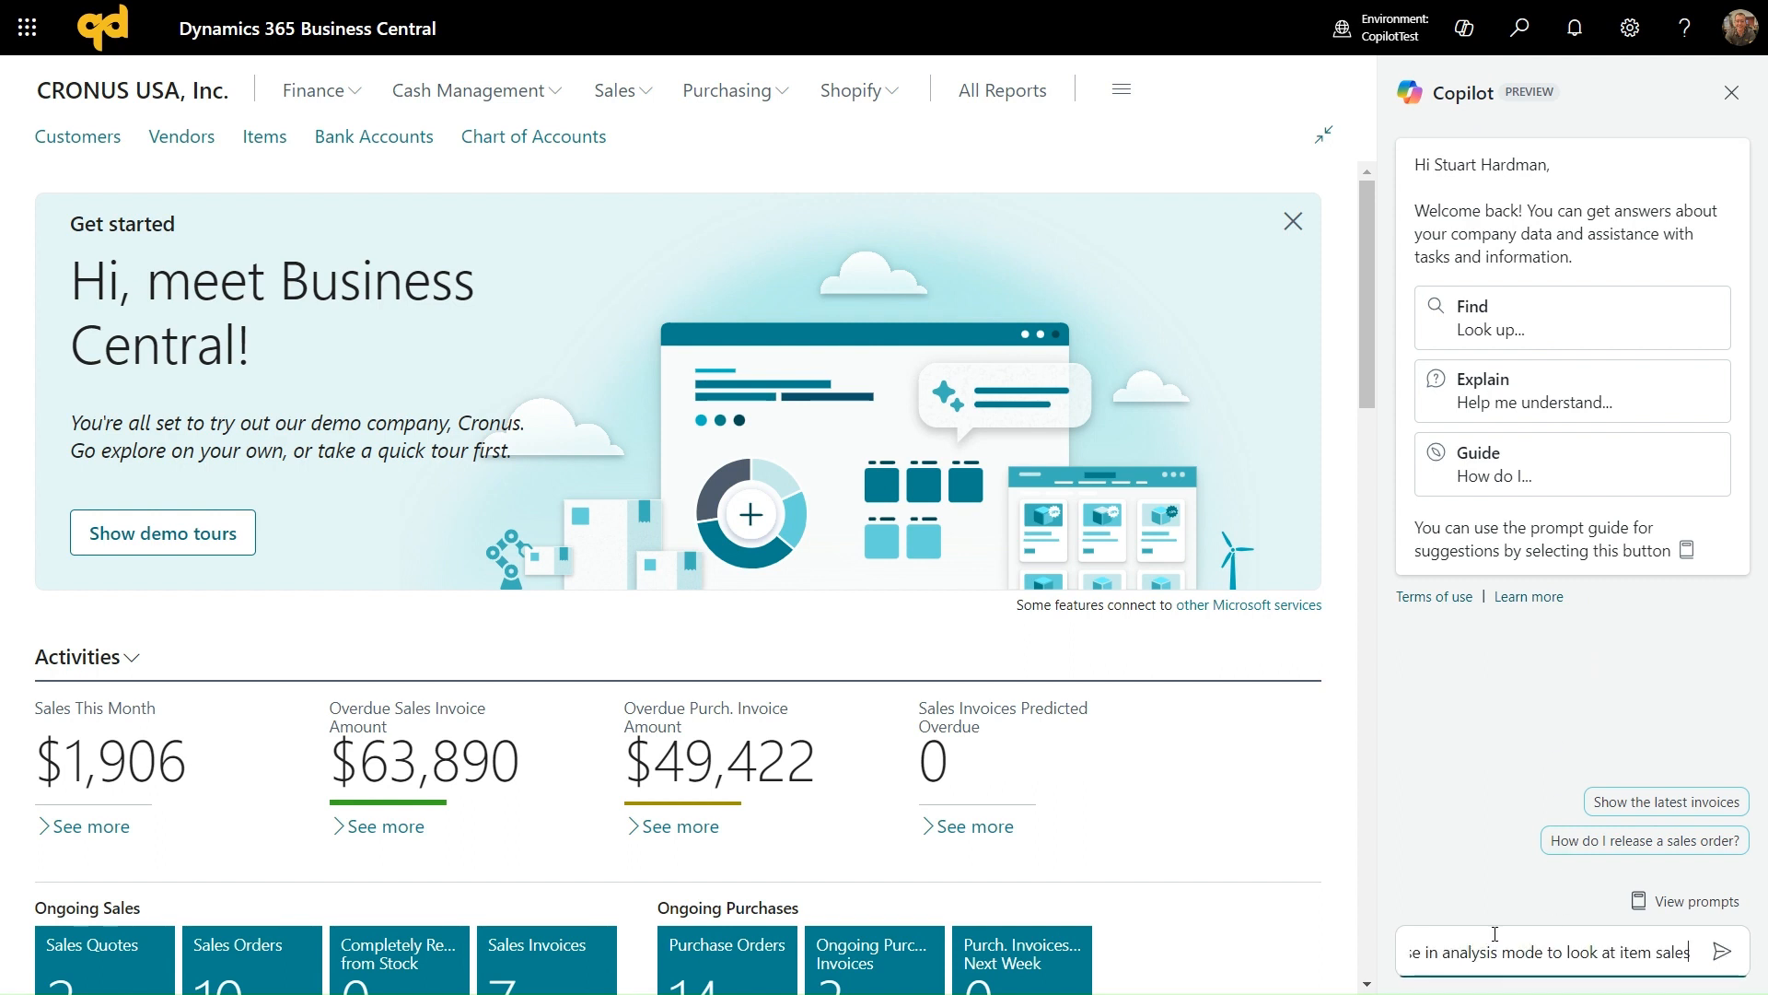
click(1720, 951)
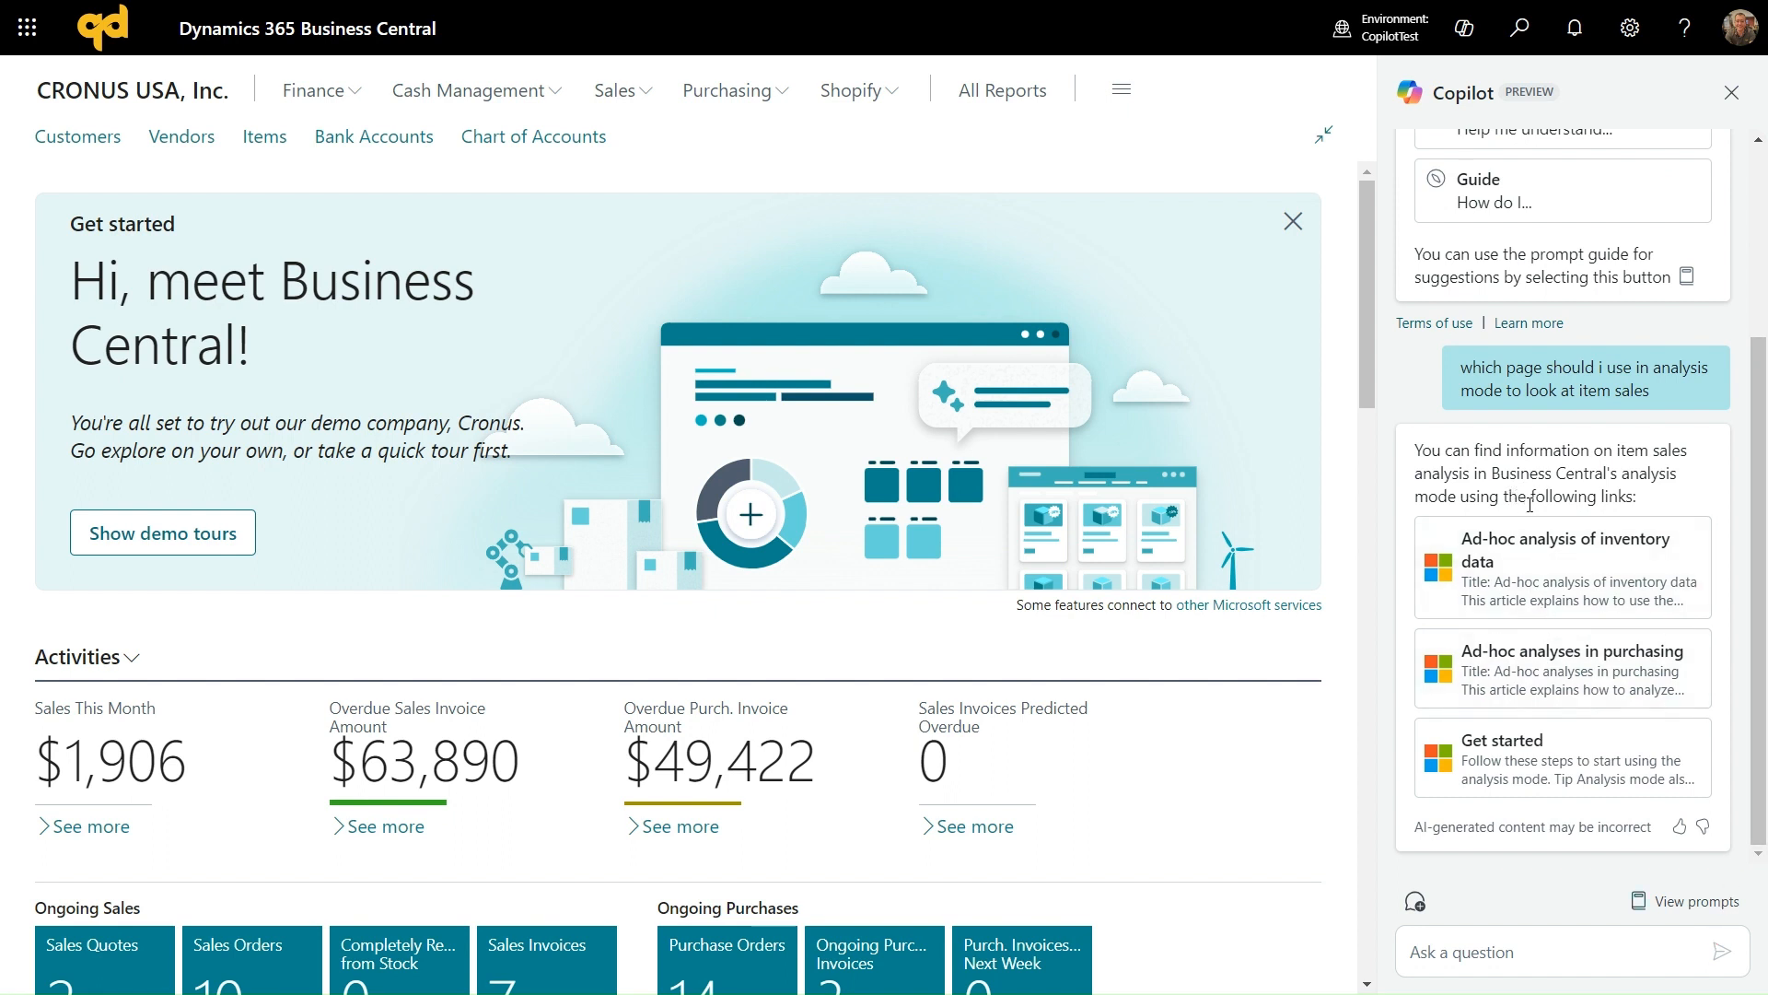
Open the suggested article on ad-hoc analysis of inventory data and read which list pages it recommends
click(1532, 569)
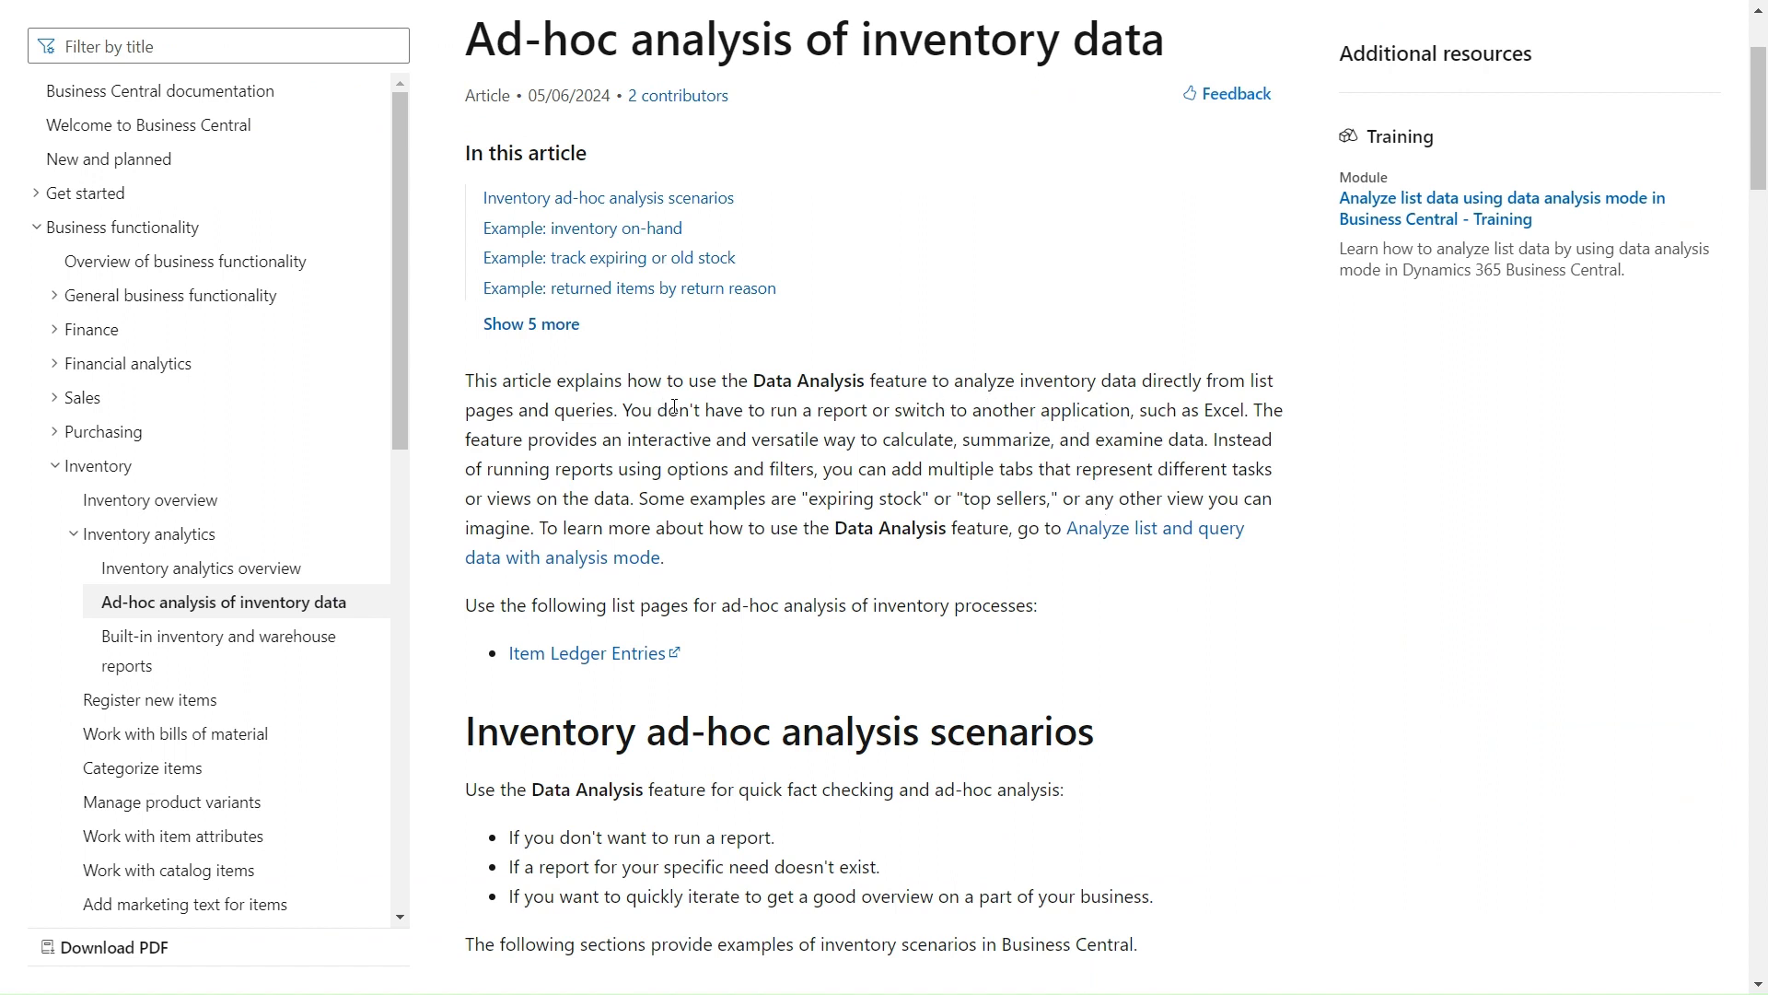
scroll(741, 406, down, 3)
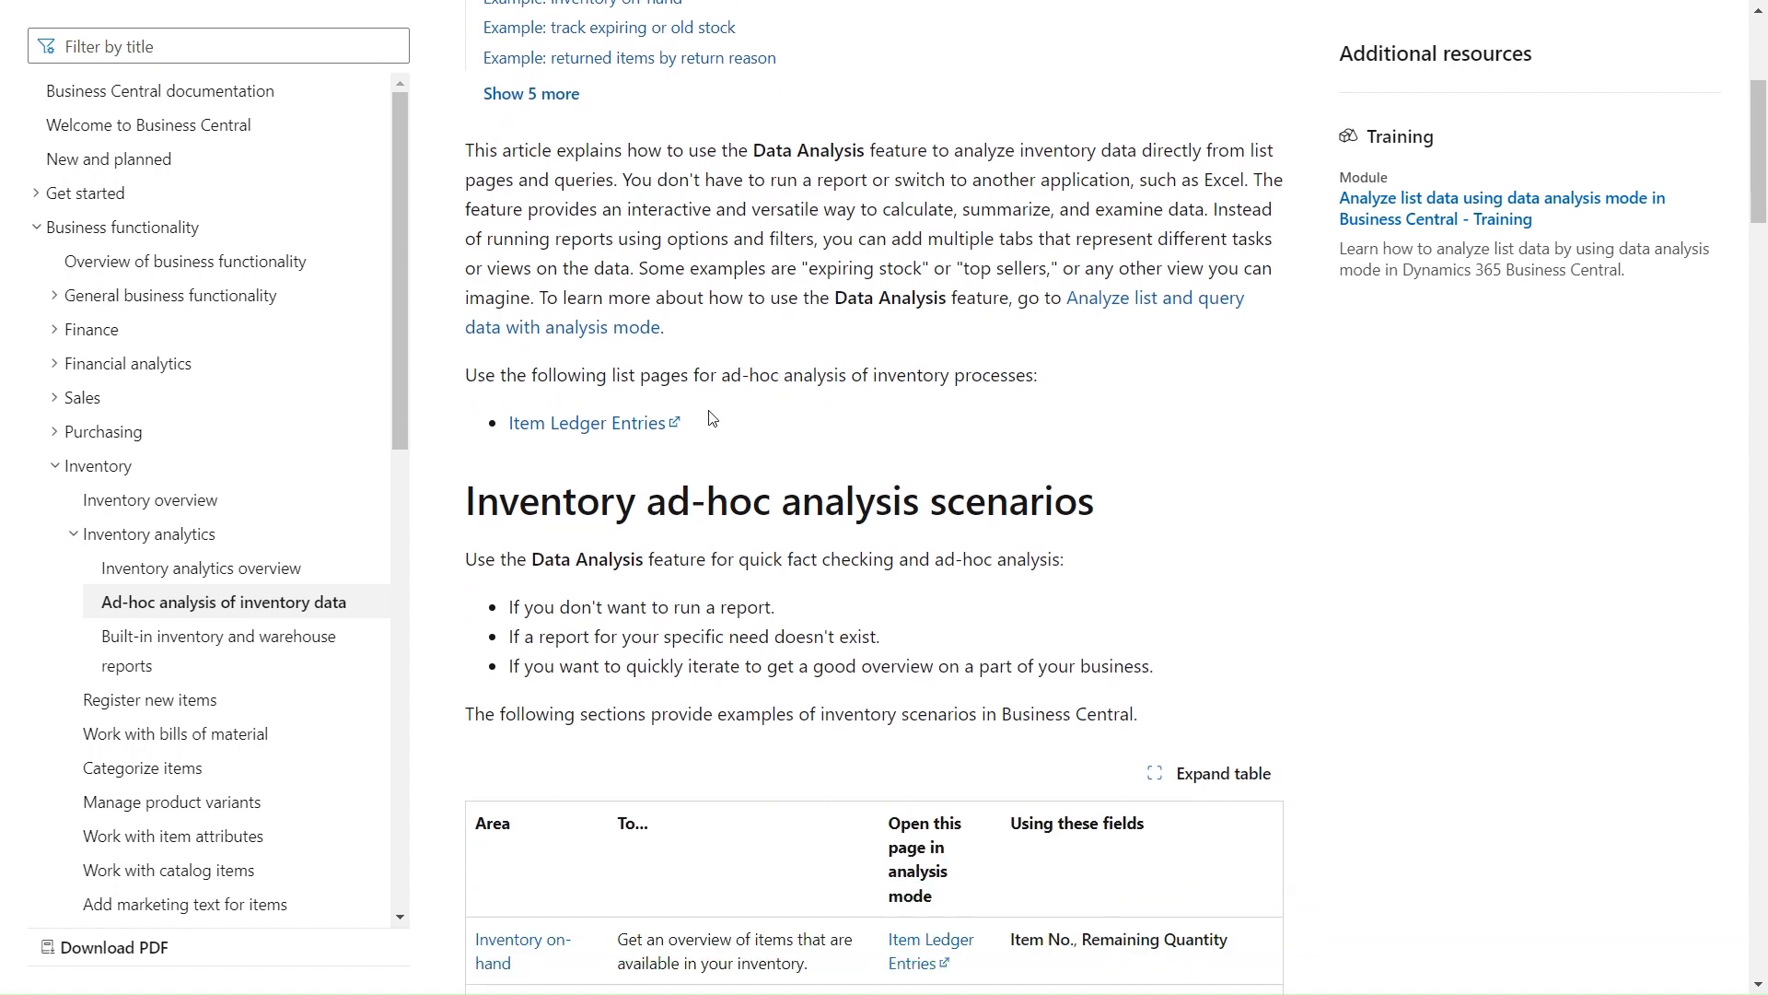
drag(710, 425, 474, 445)
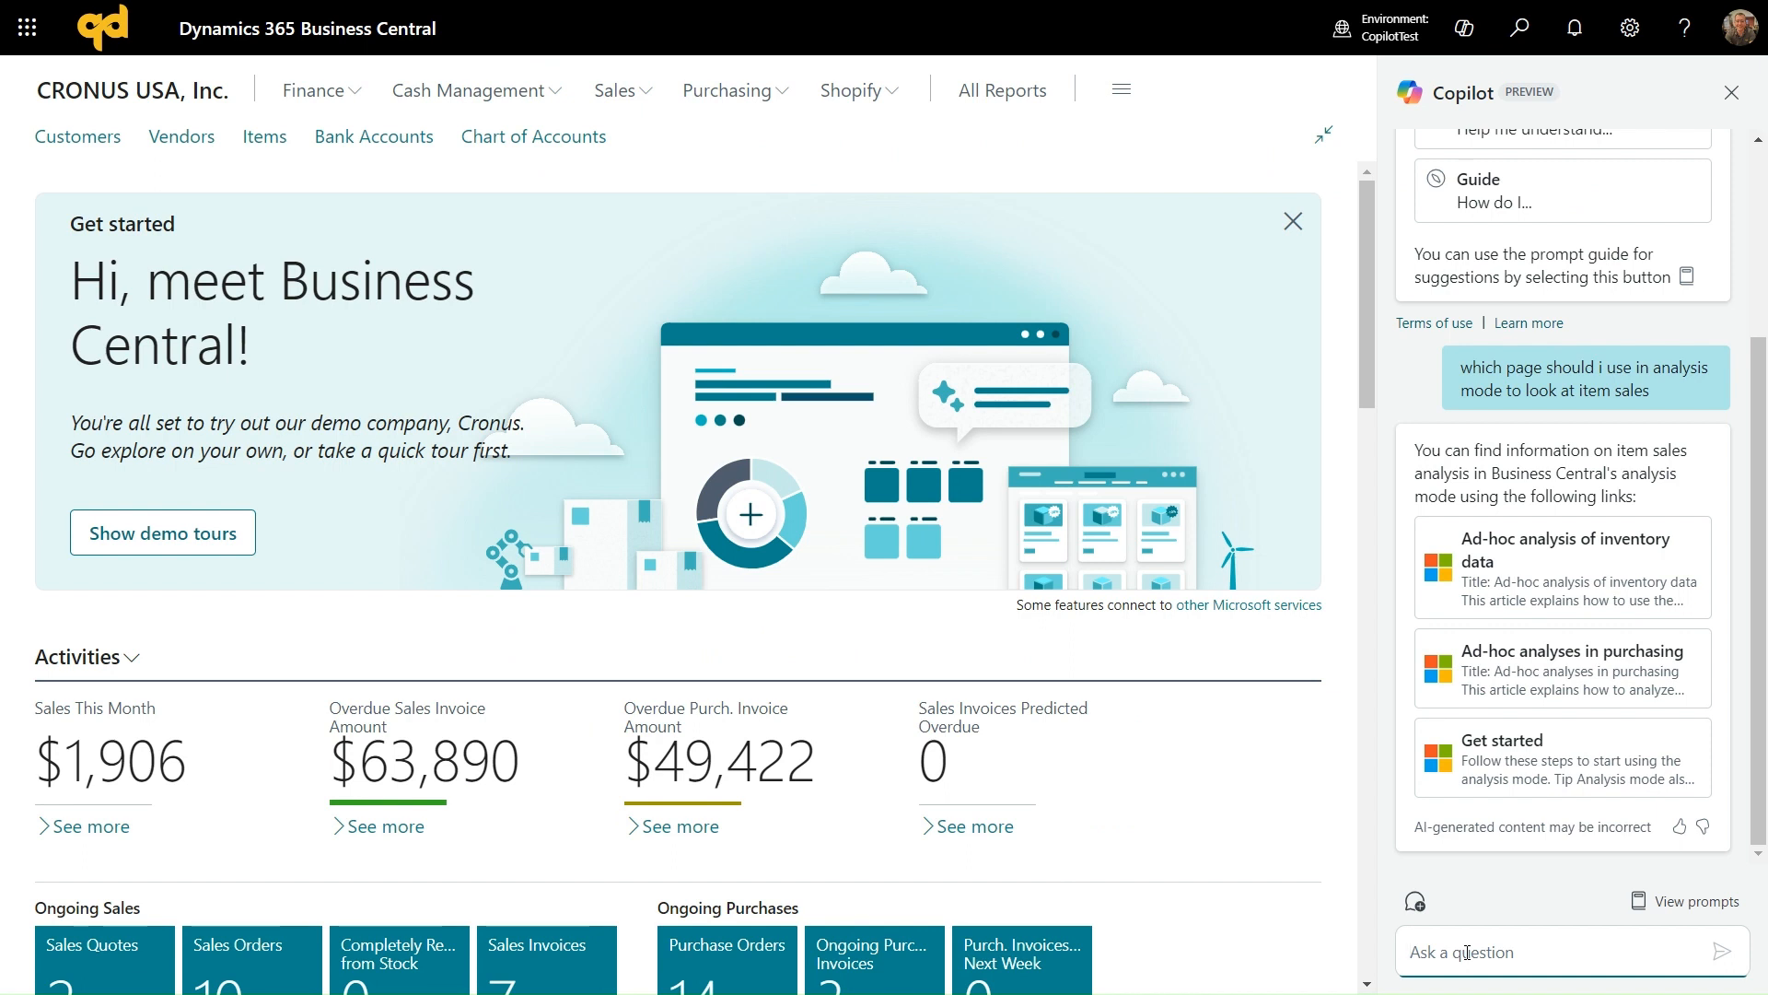
Ask Copilot "how do we setup dimensions in bc" and expand the answer's reference
text(how do we setup dim)
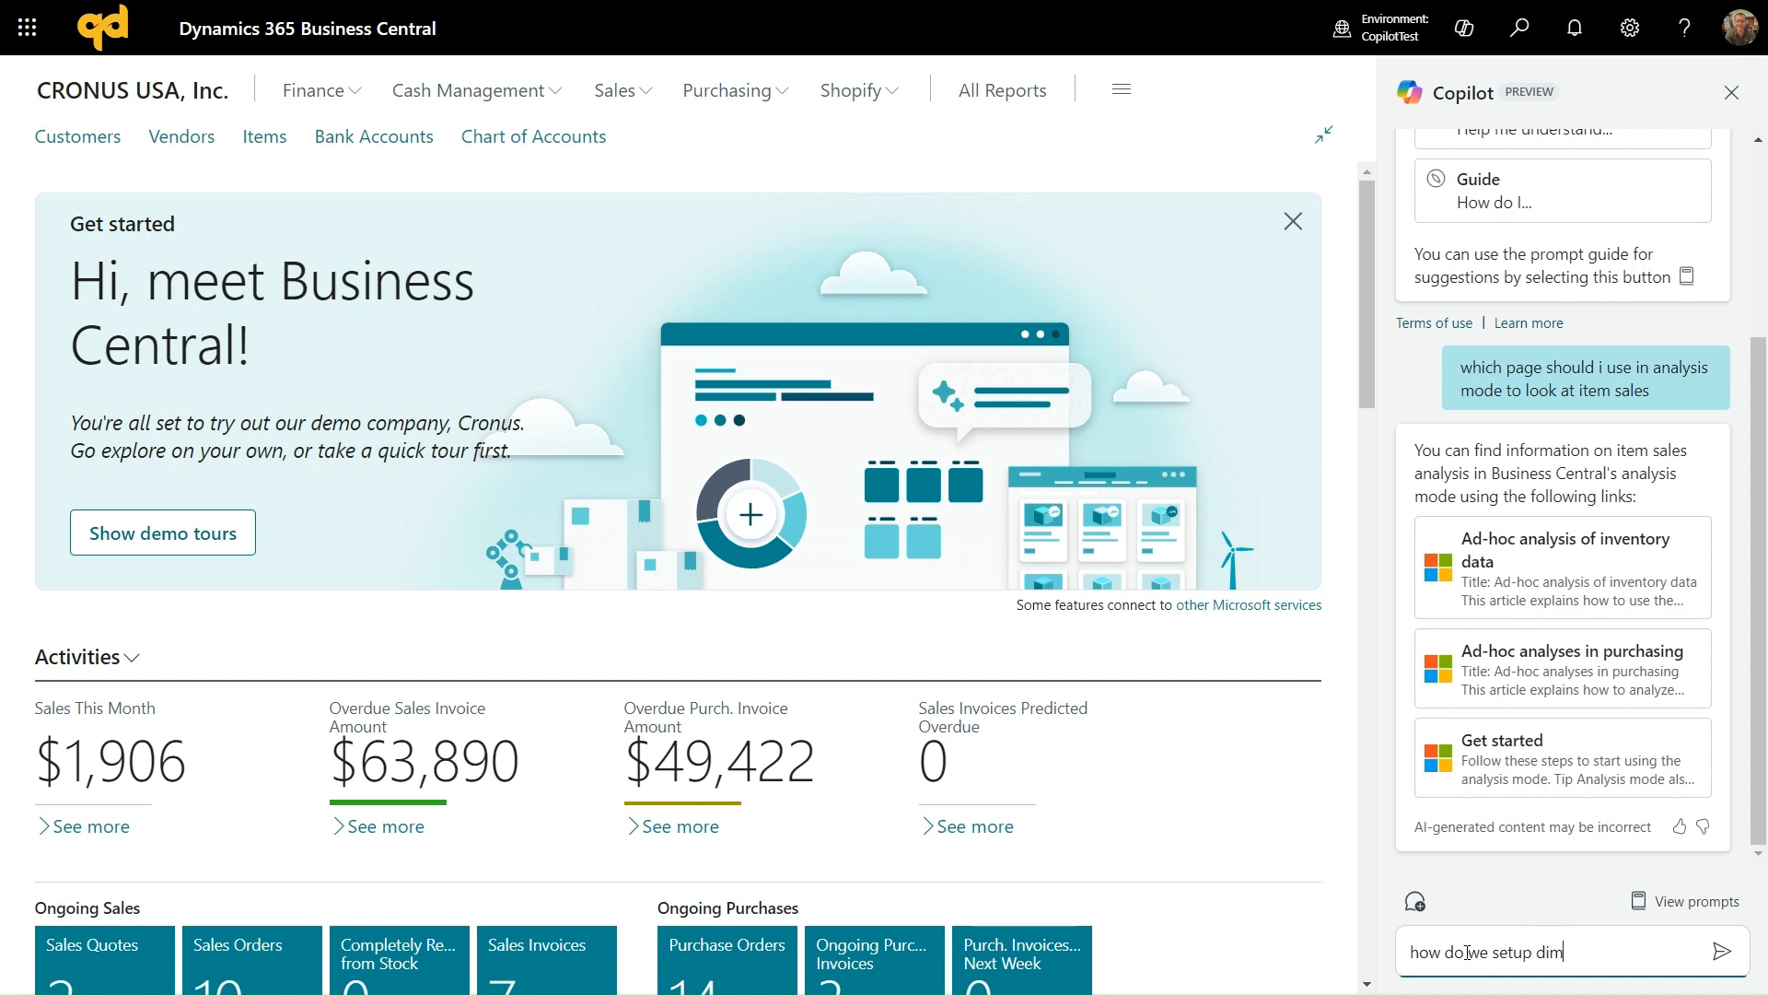
text(ensions in bc)
key(Return)
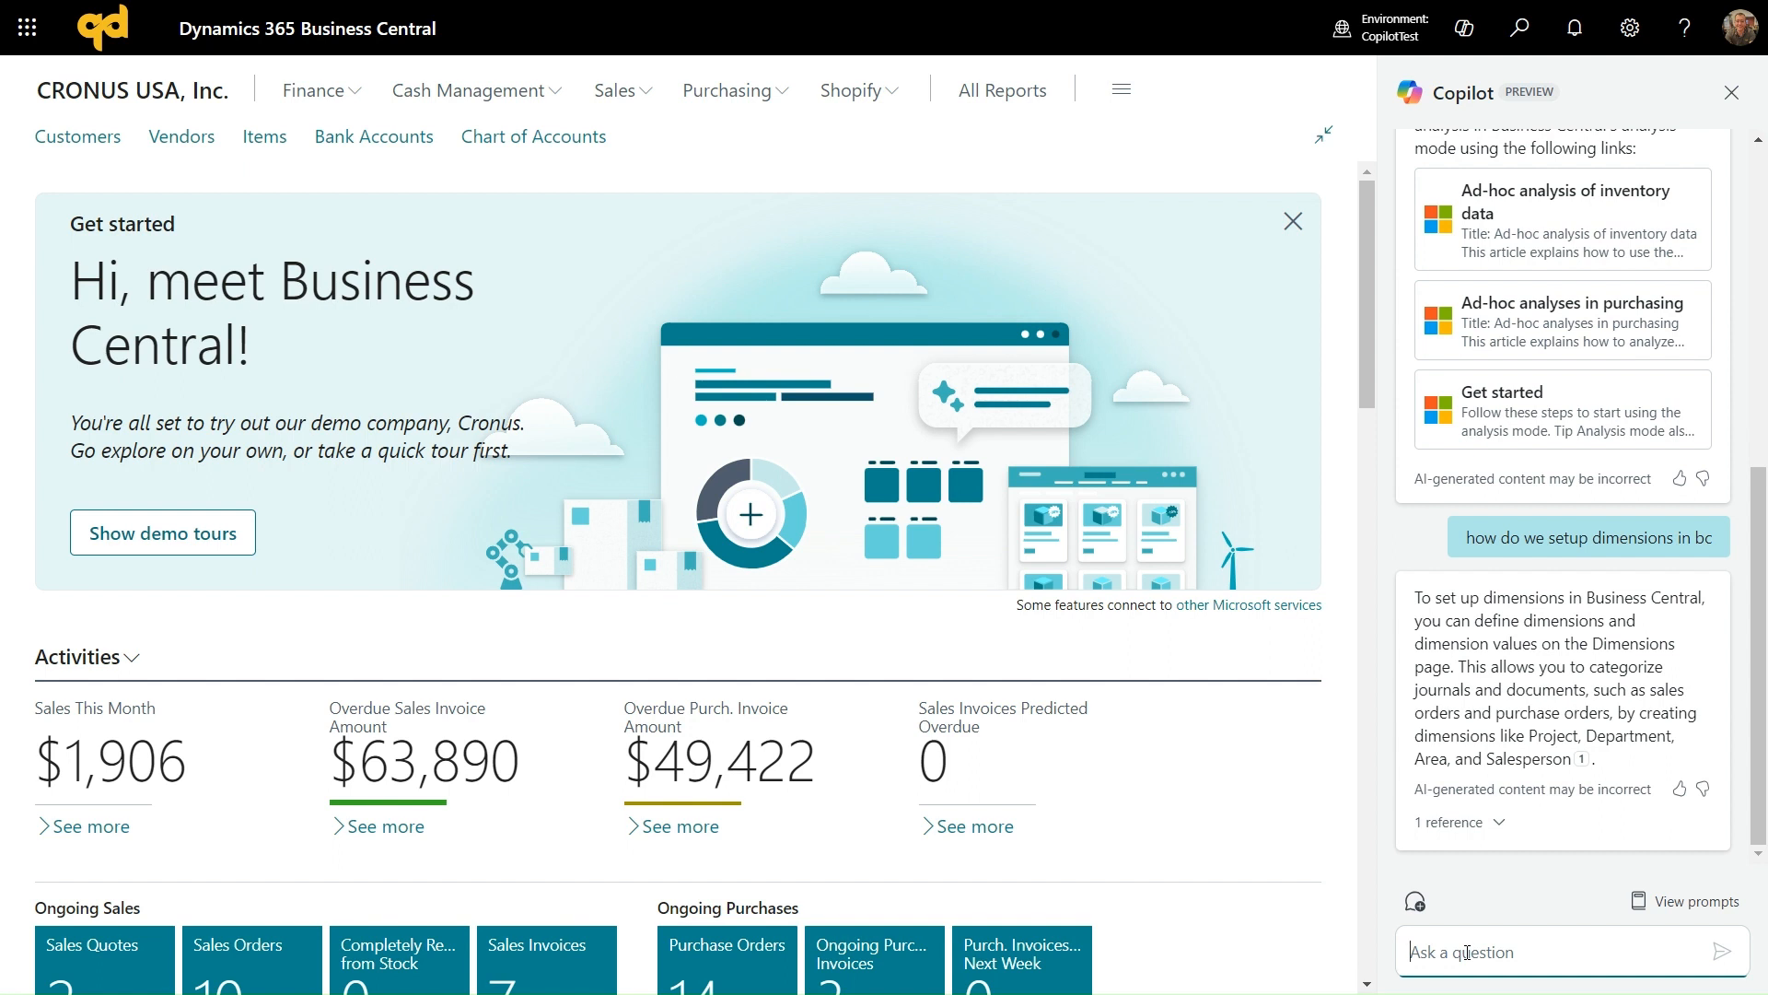
click(1501, 825)
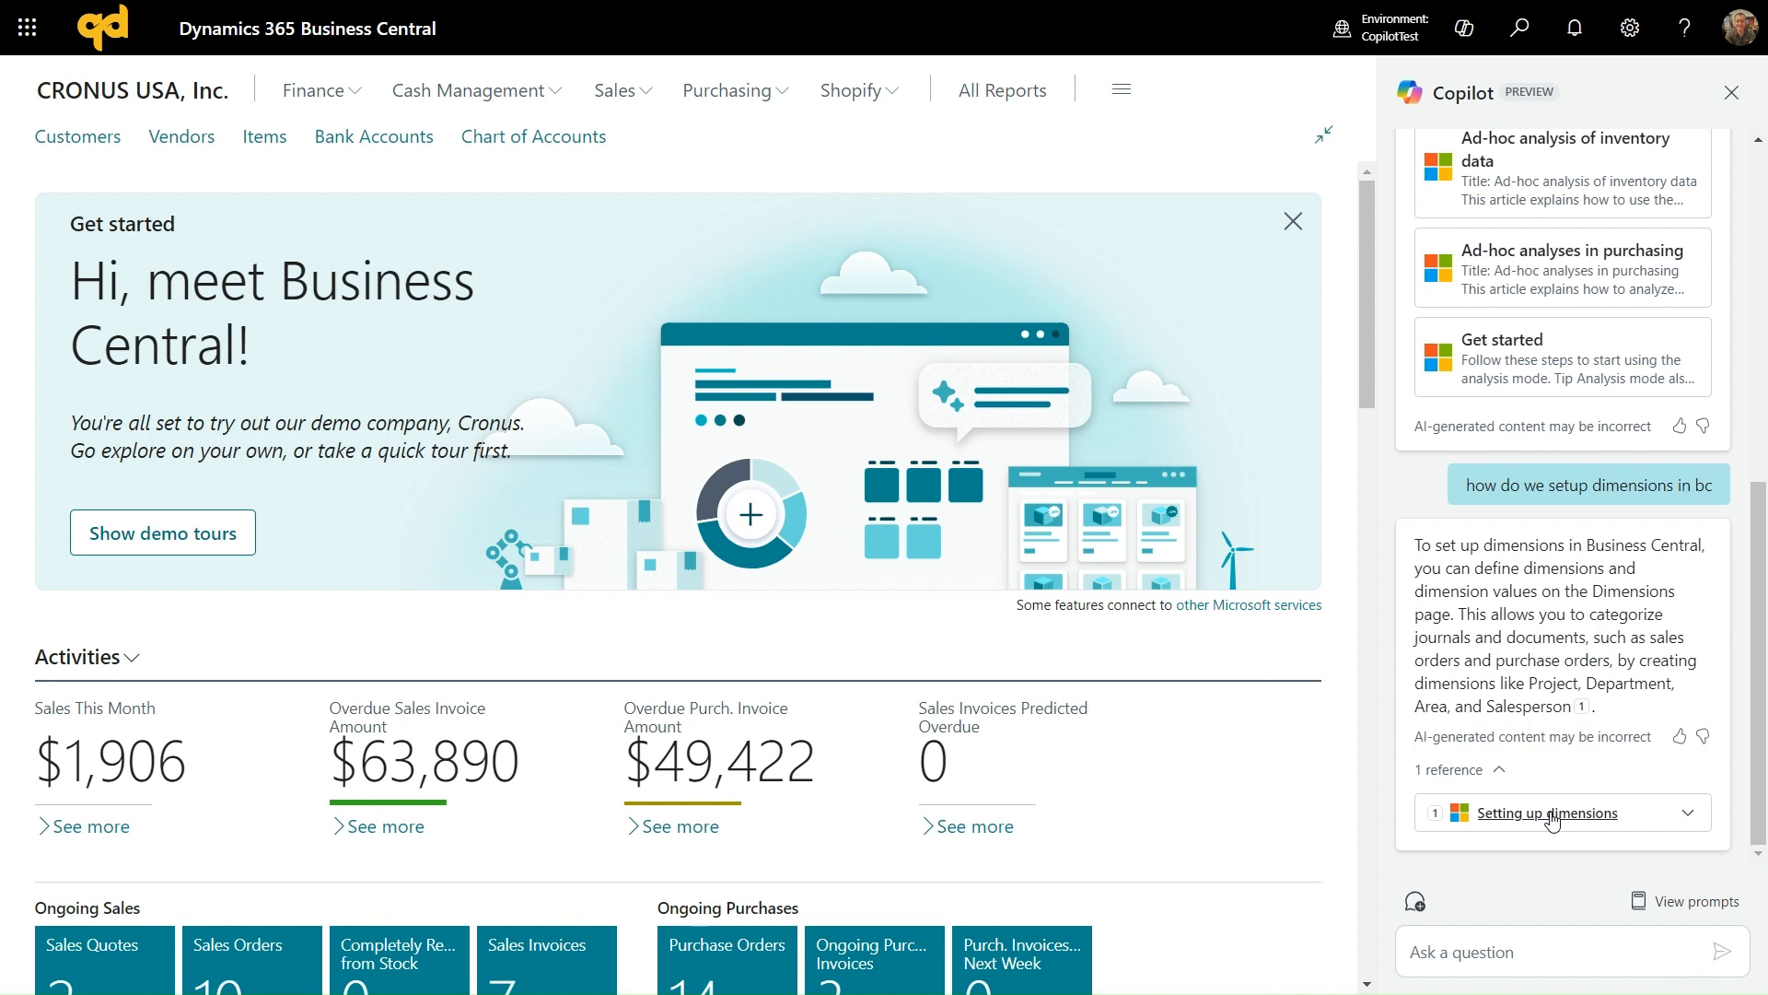
Ask Copilot "what is the largest invoice from adatum?"
click(1497, 949)
text(what is the largest invoice from adatum?)
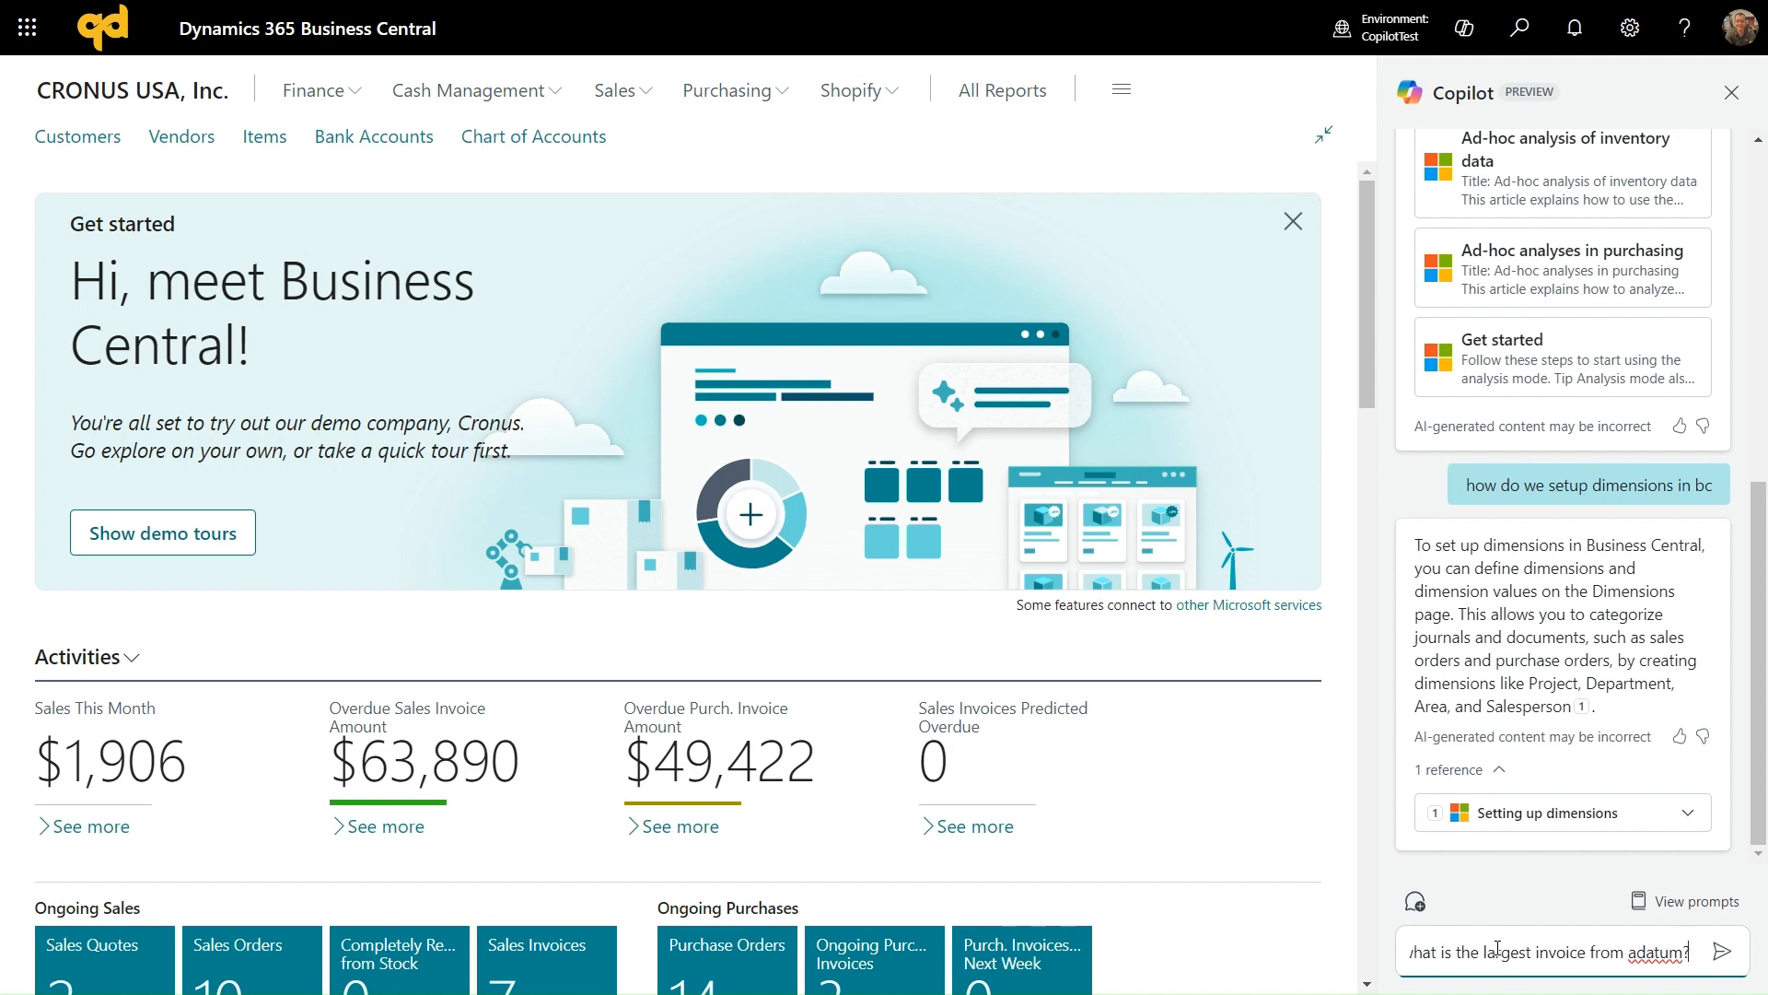
key(Return)
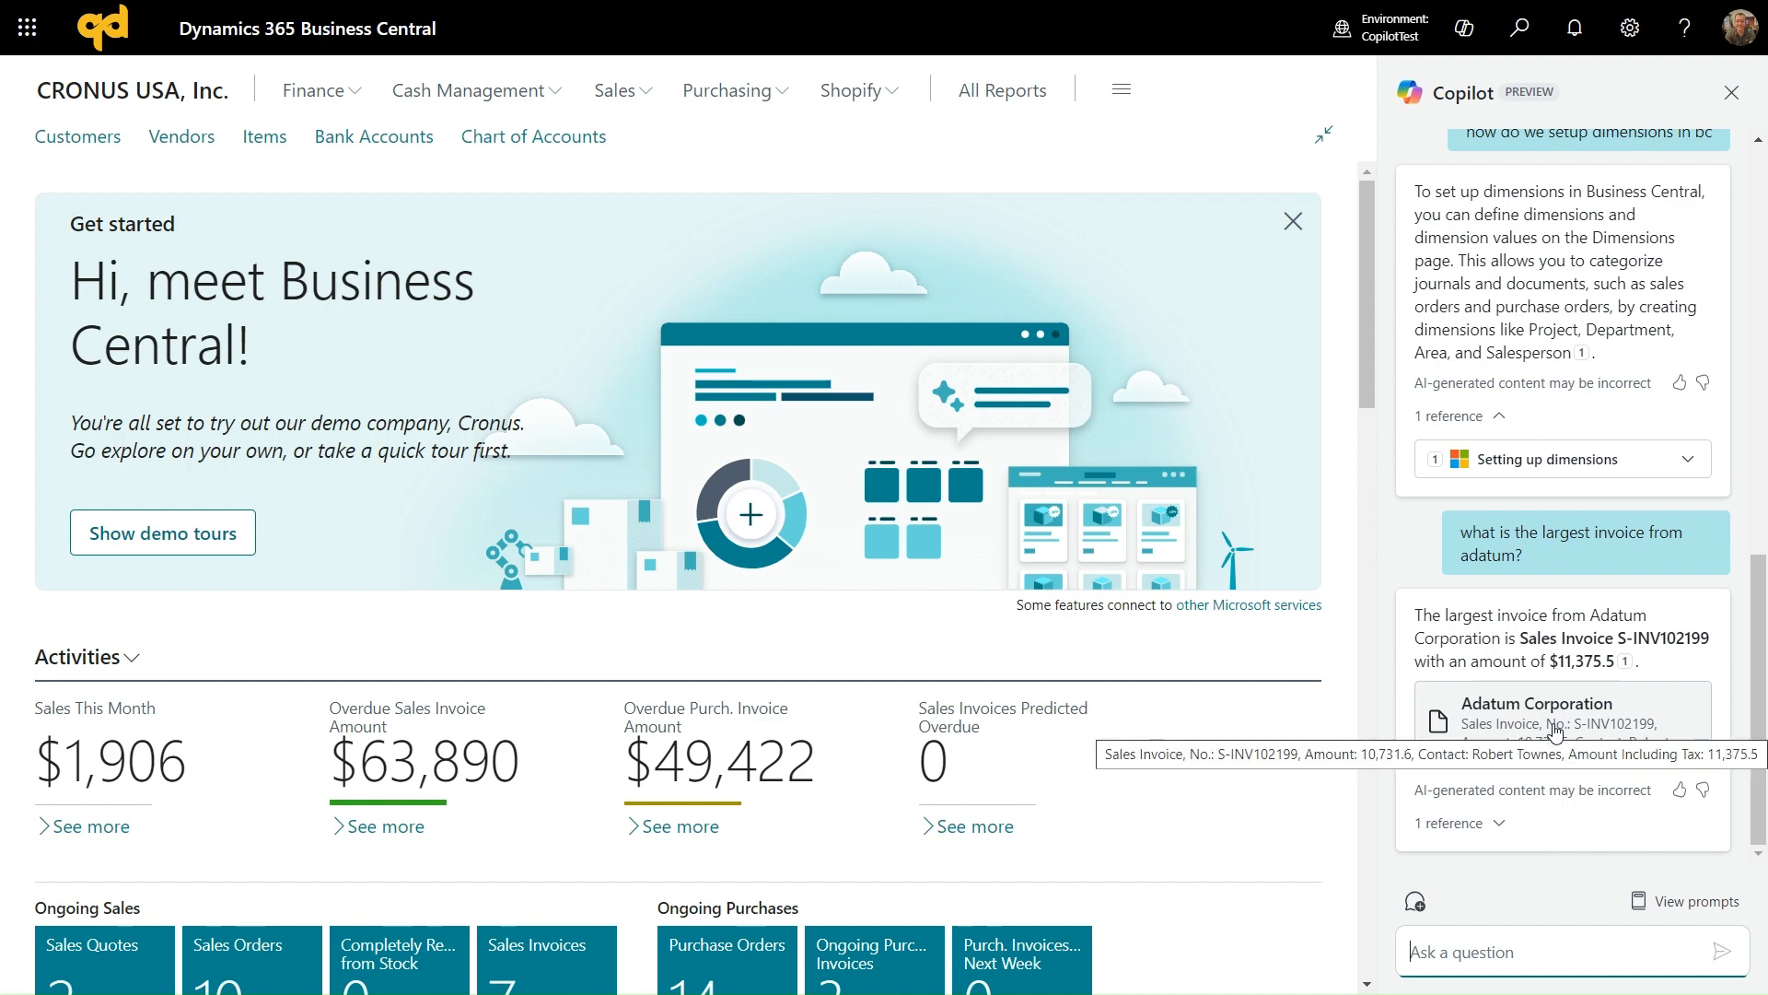
Open the Adatum Corporation sales invoice cited by Copilot from the sales invoices list and check its total tax and total including tax
click(619, 92)
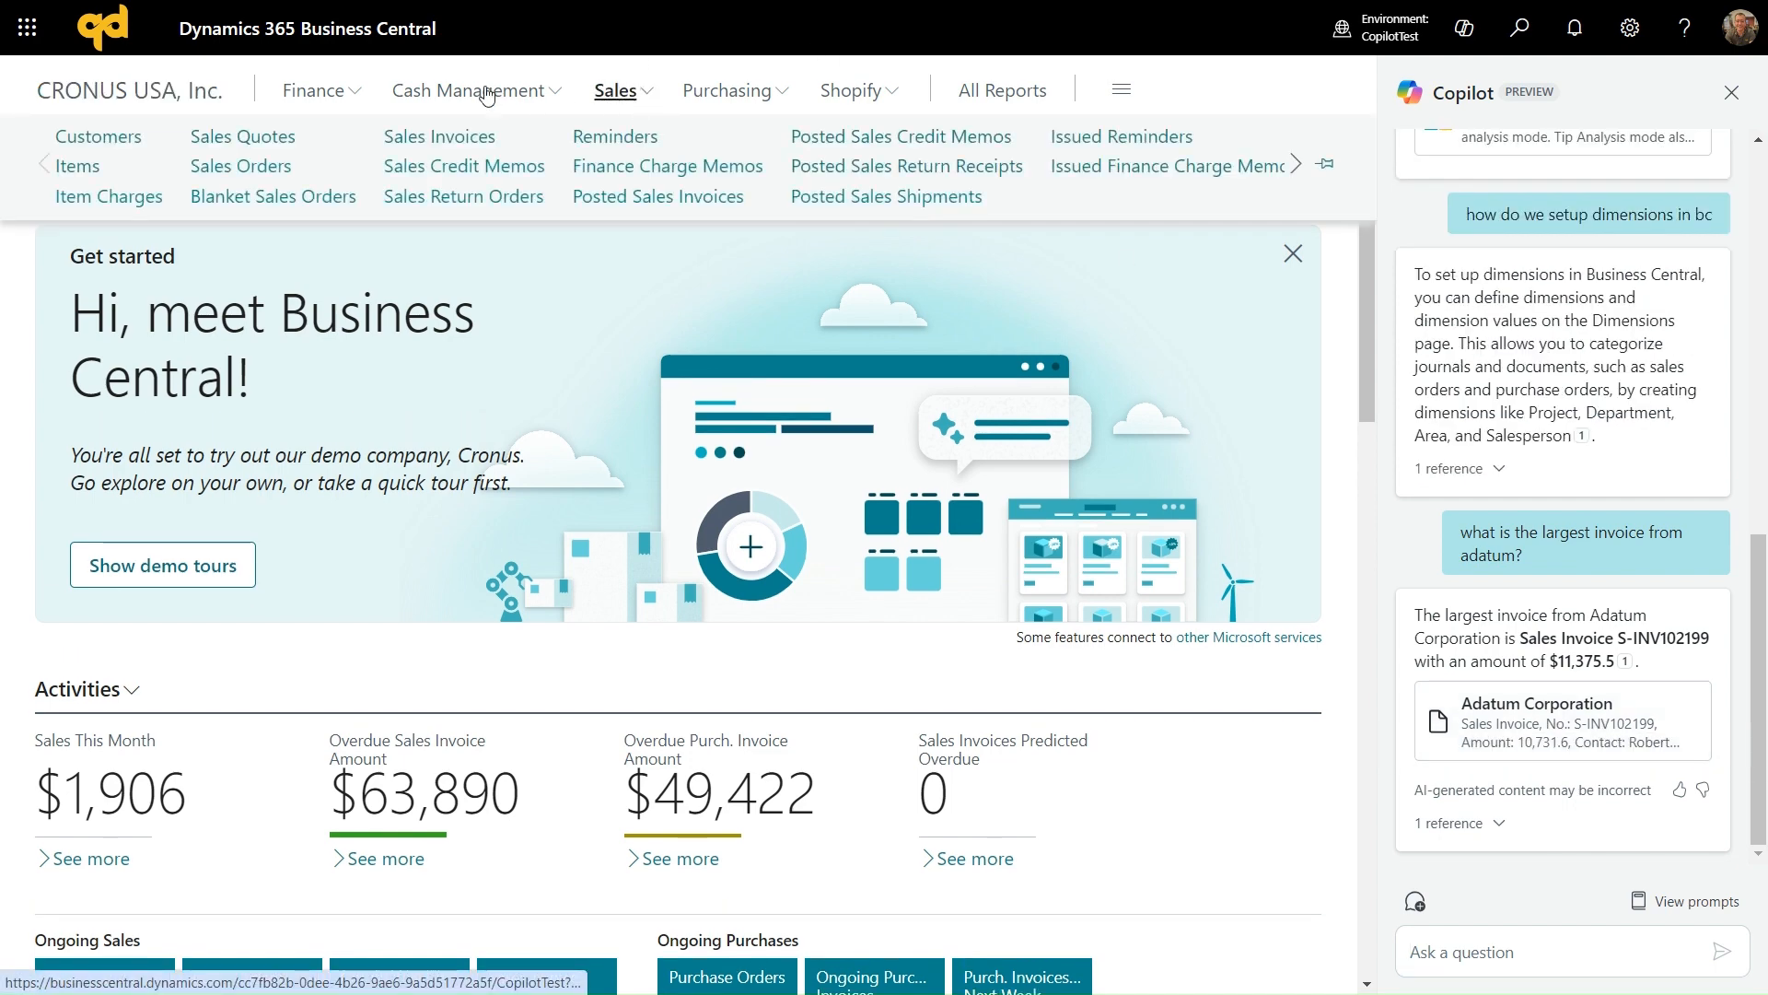
click(410, 138)
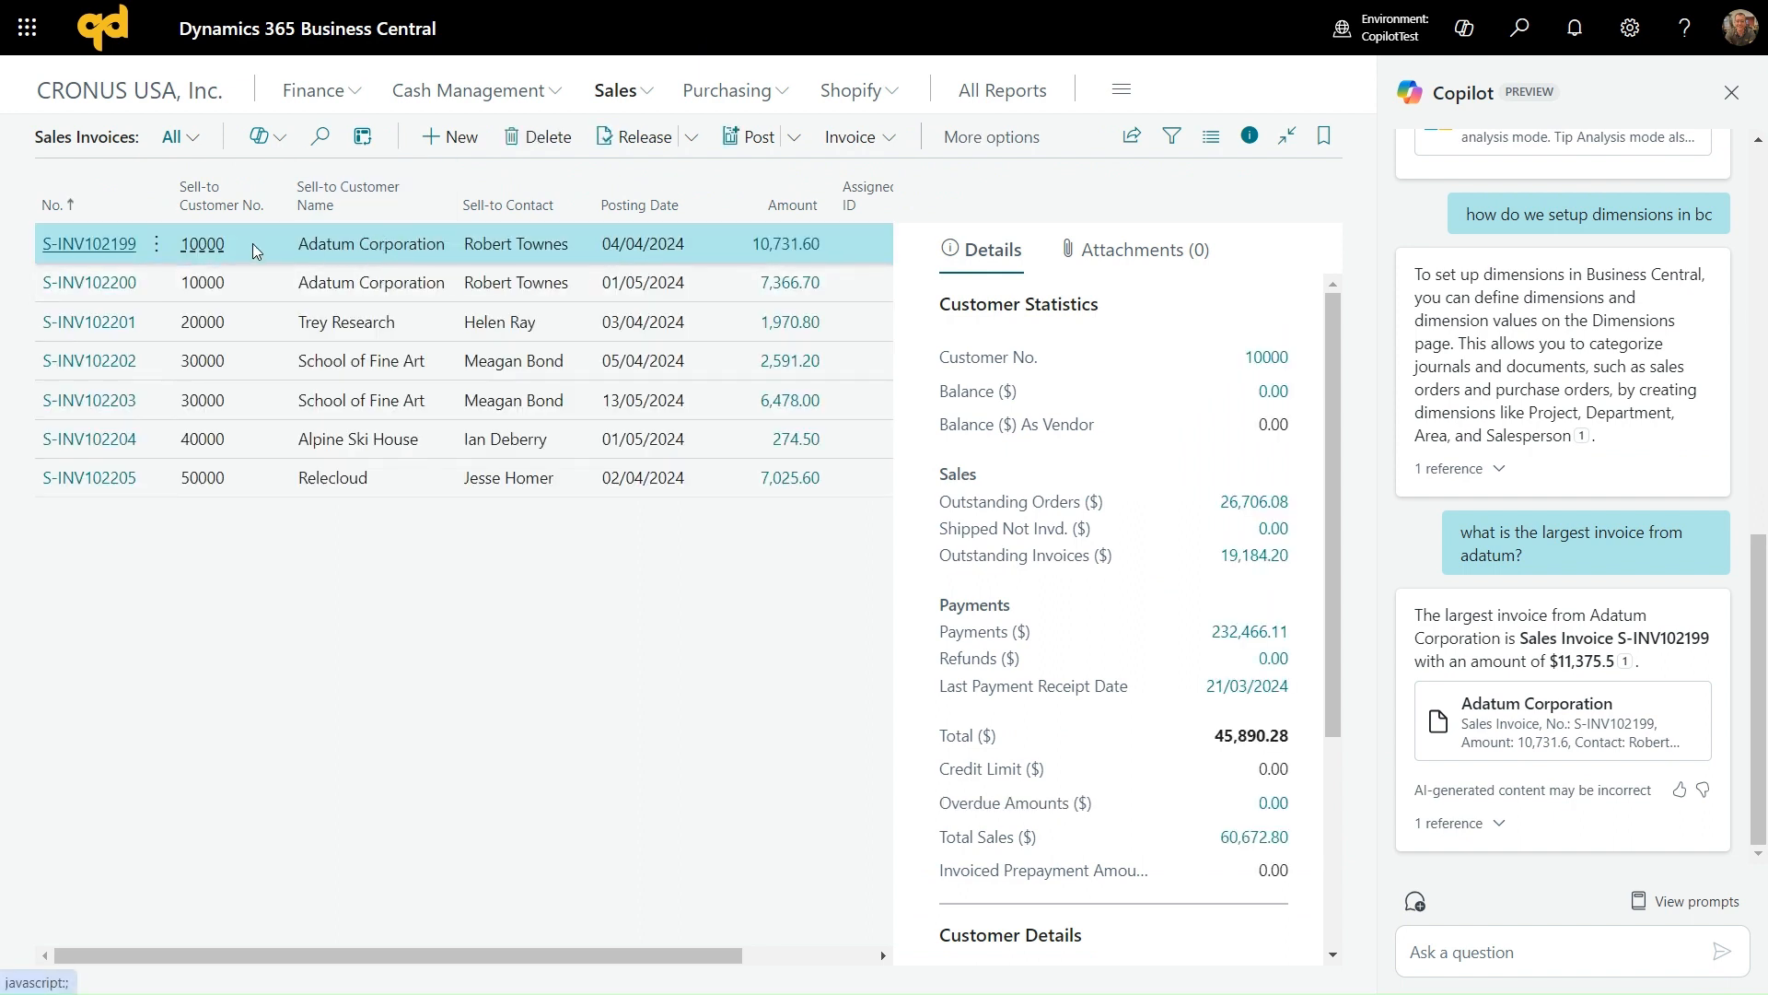
click(103, 244)
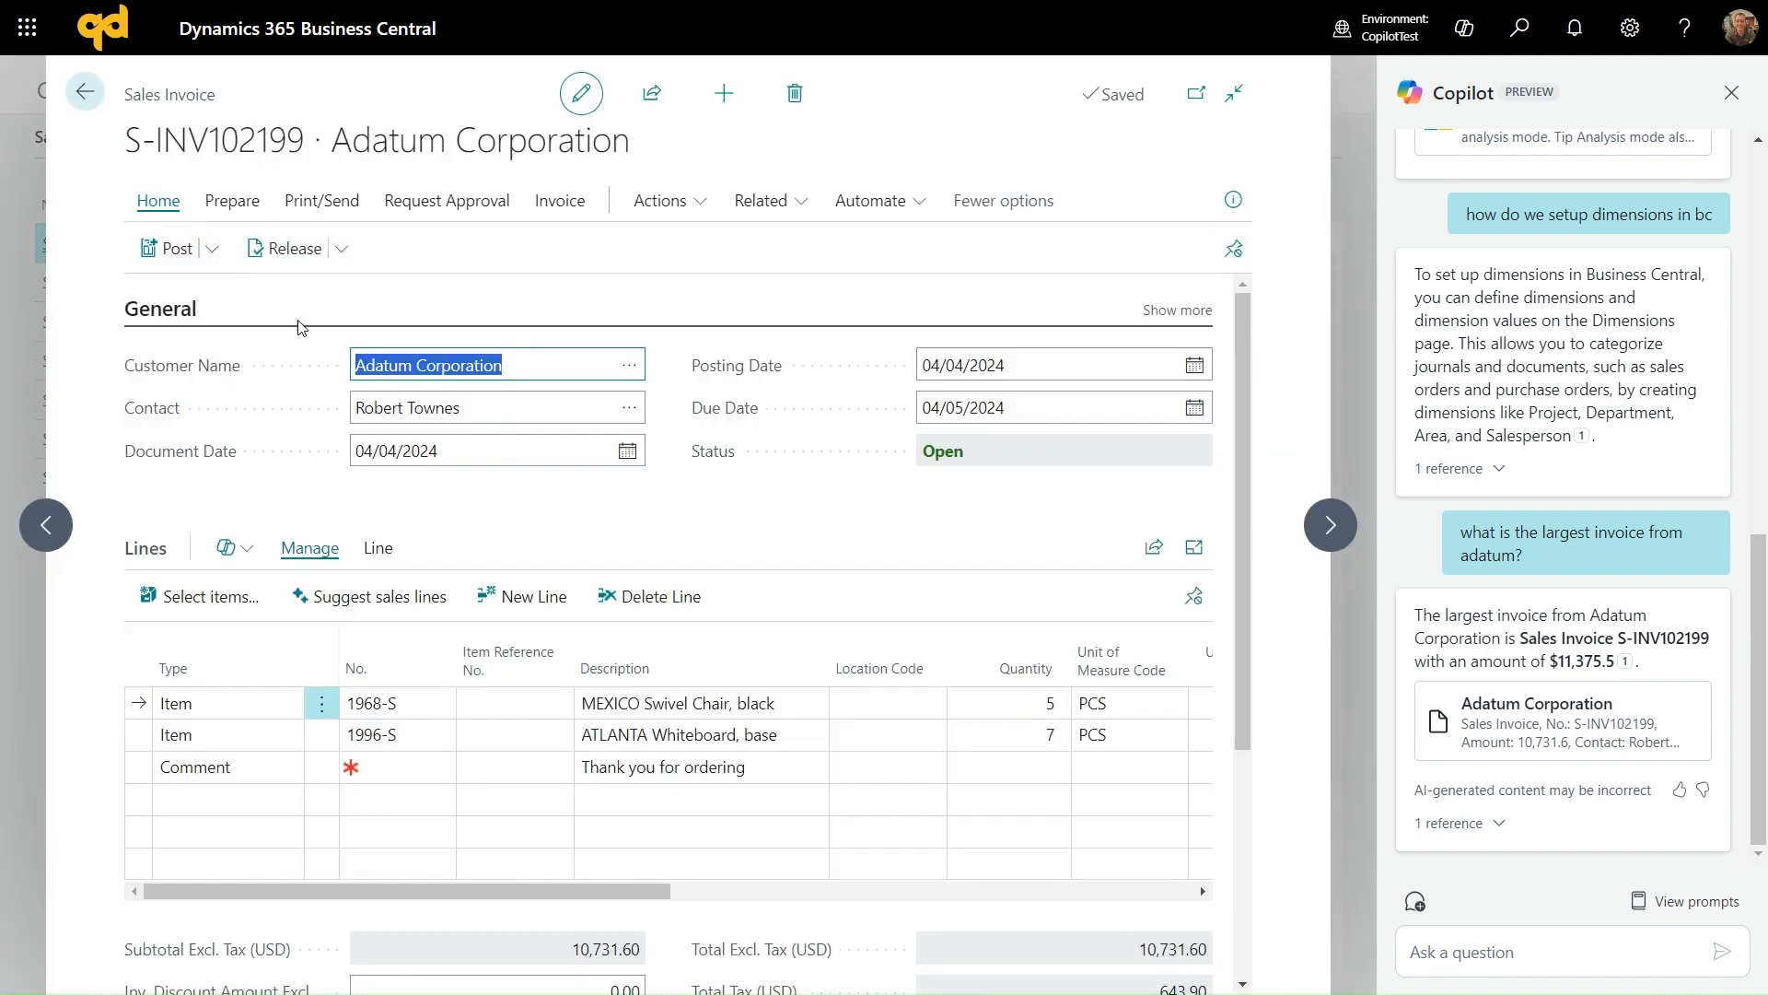
scroll(846, 502, down, 3)
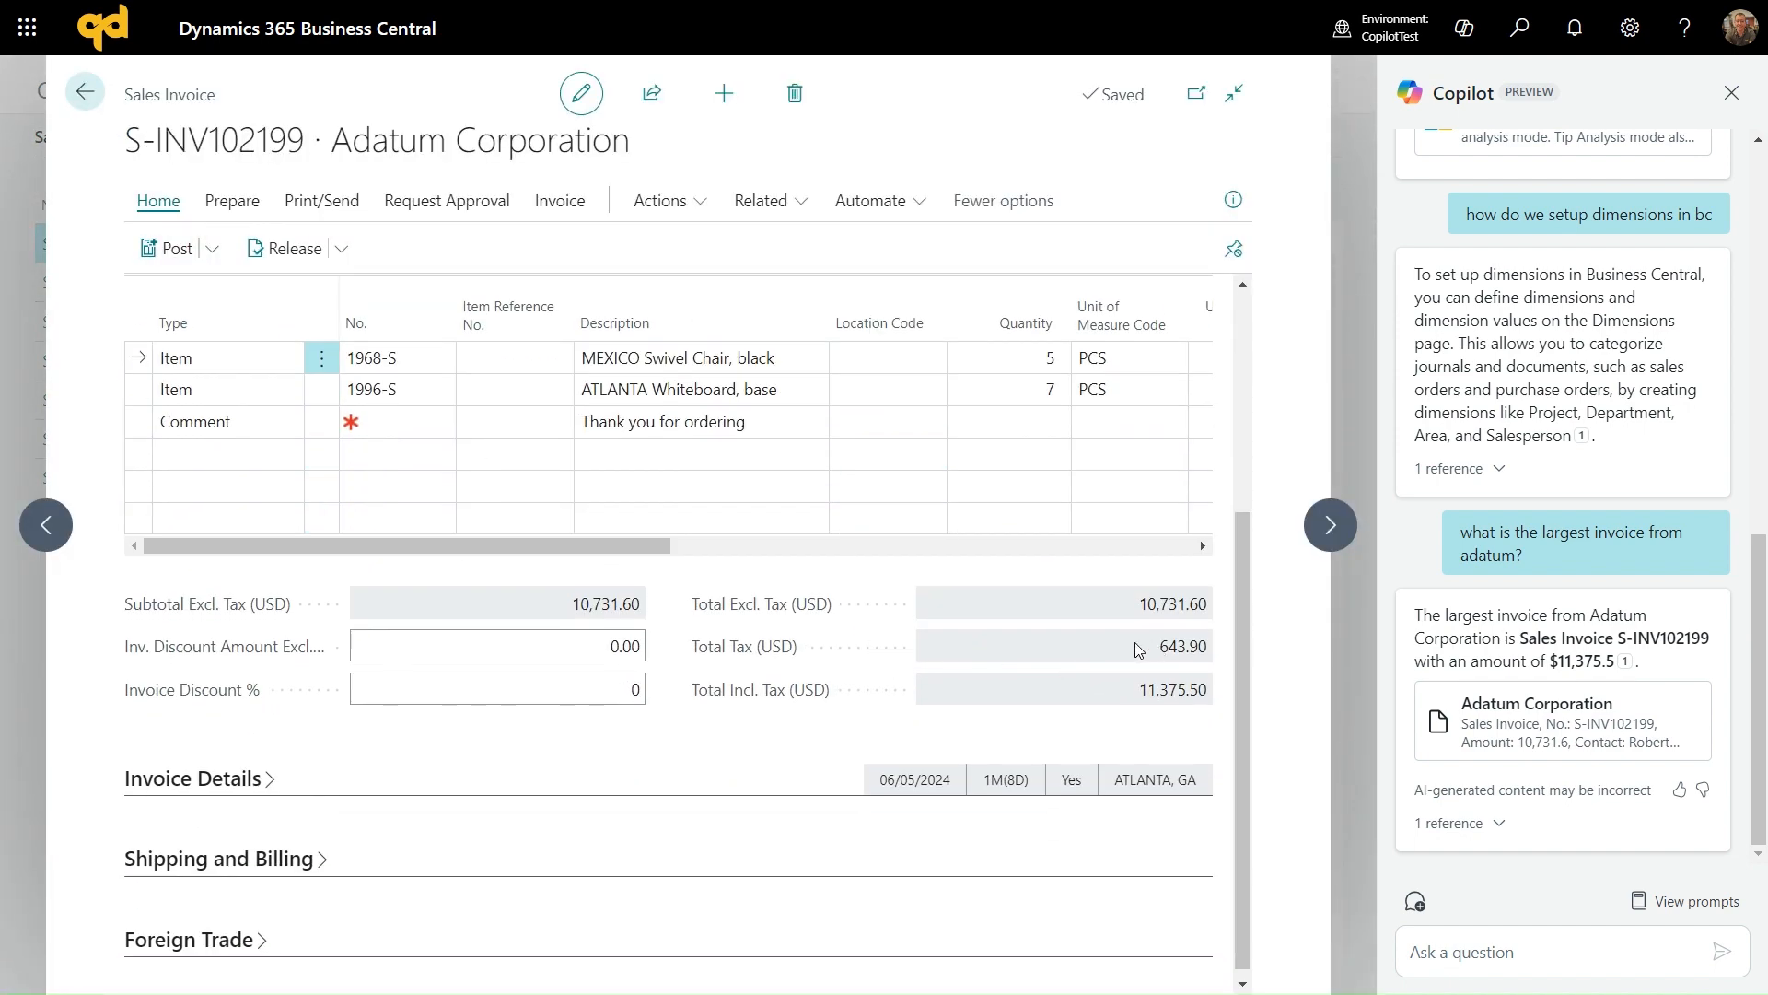
drag(1136, 648, 1223, 654)
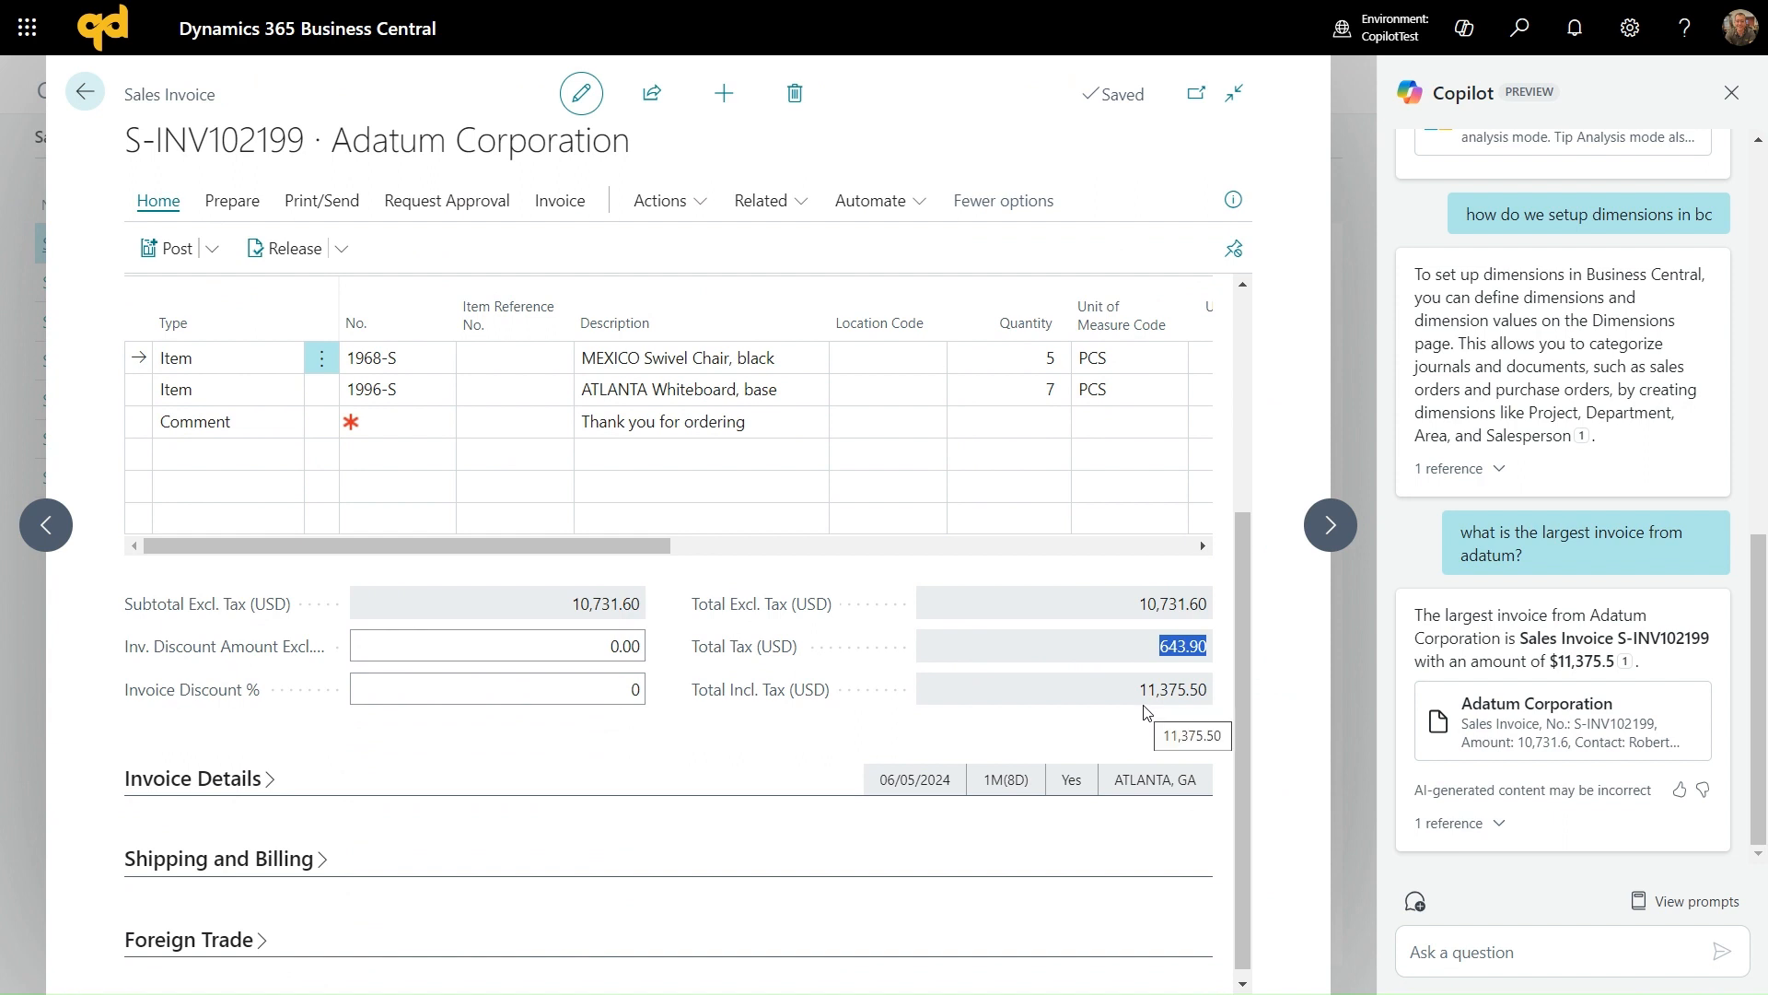
drag(1145, 706, 1207, 705)
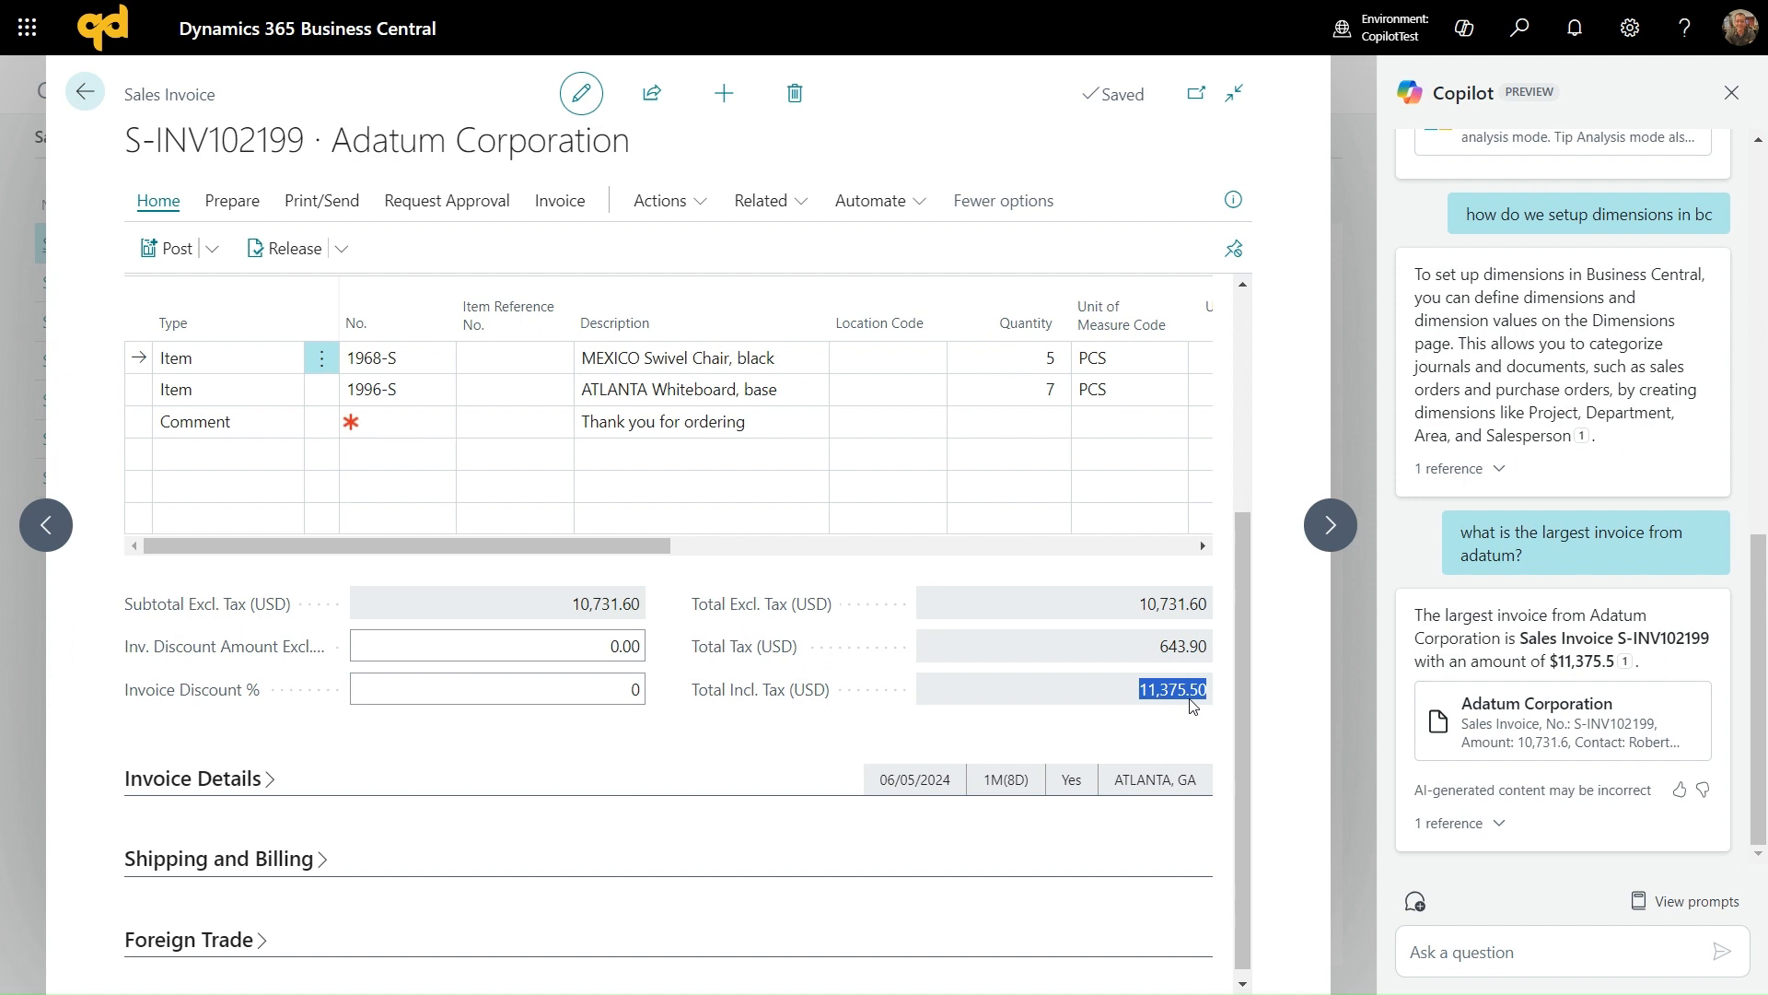
Ask Copilot "what is the largest adatum invoice excluding sales tax" and check the amount in its answer
click(1551, 953)
text(what is the largest adatum invoice excluding sales tax)
key(Return)
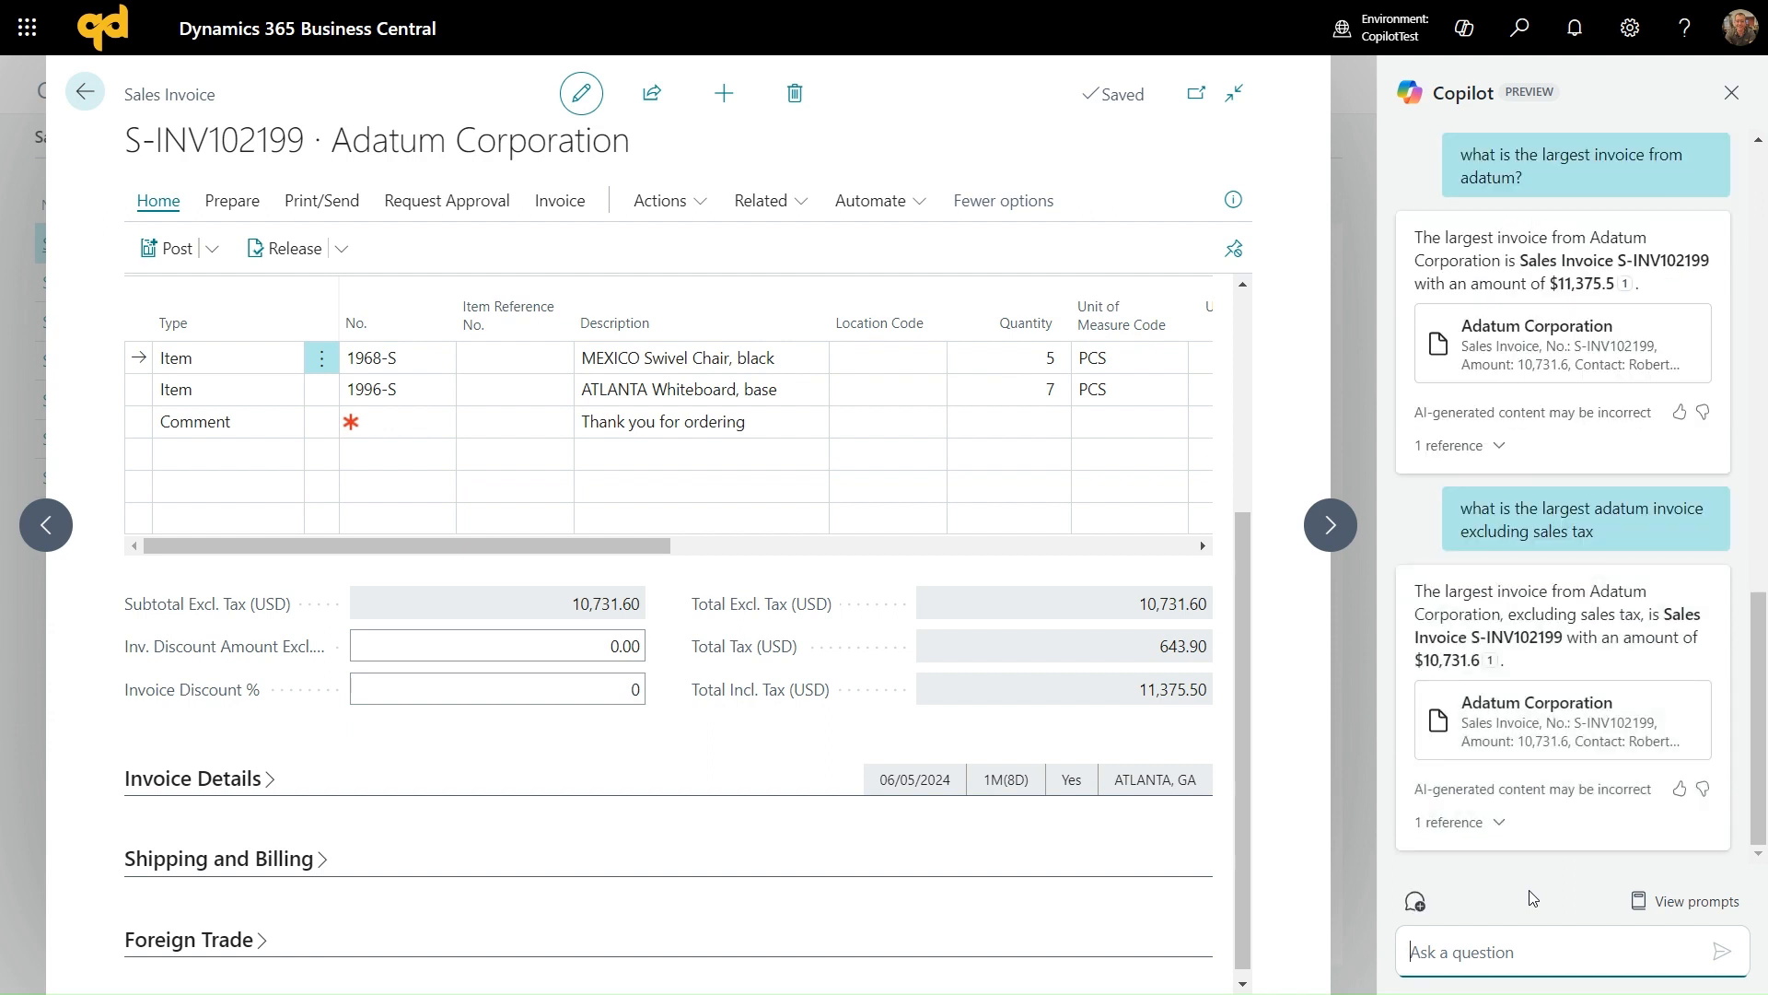
drag(1431, 659, 1480, 659)
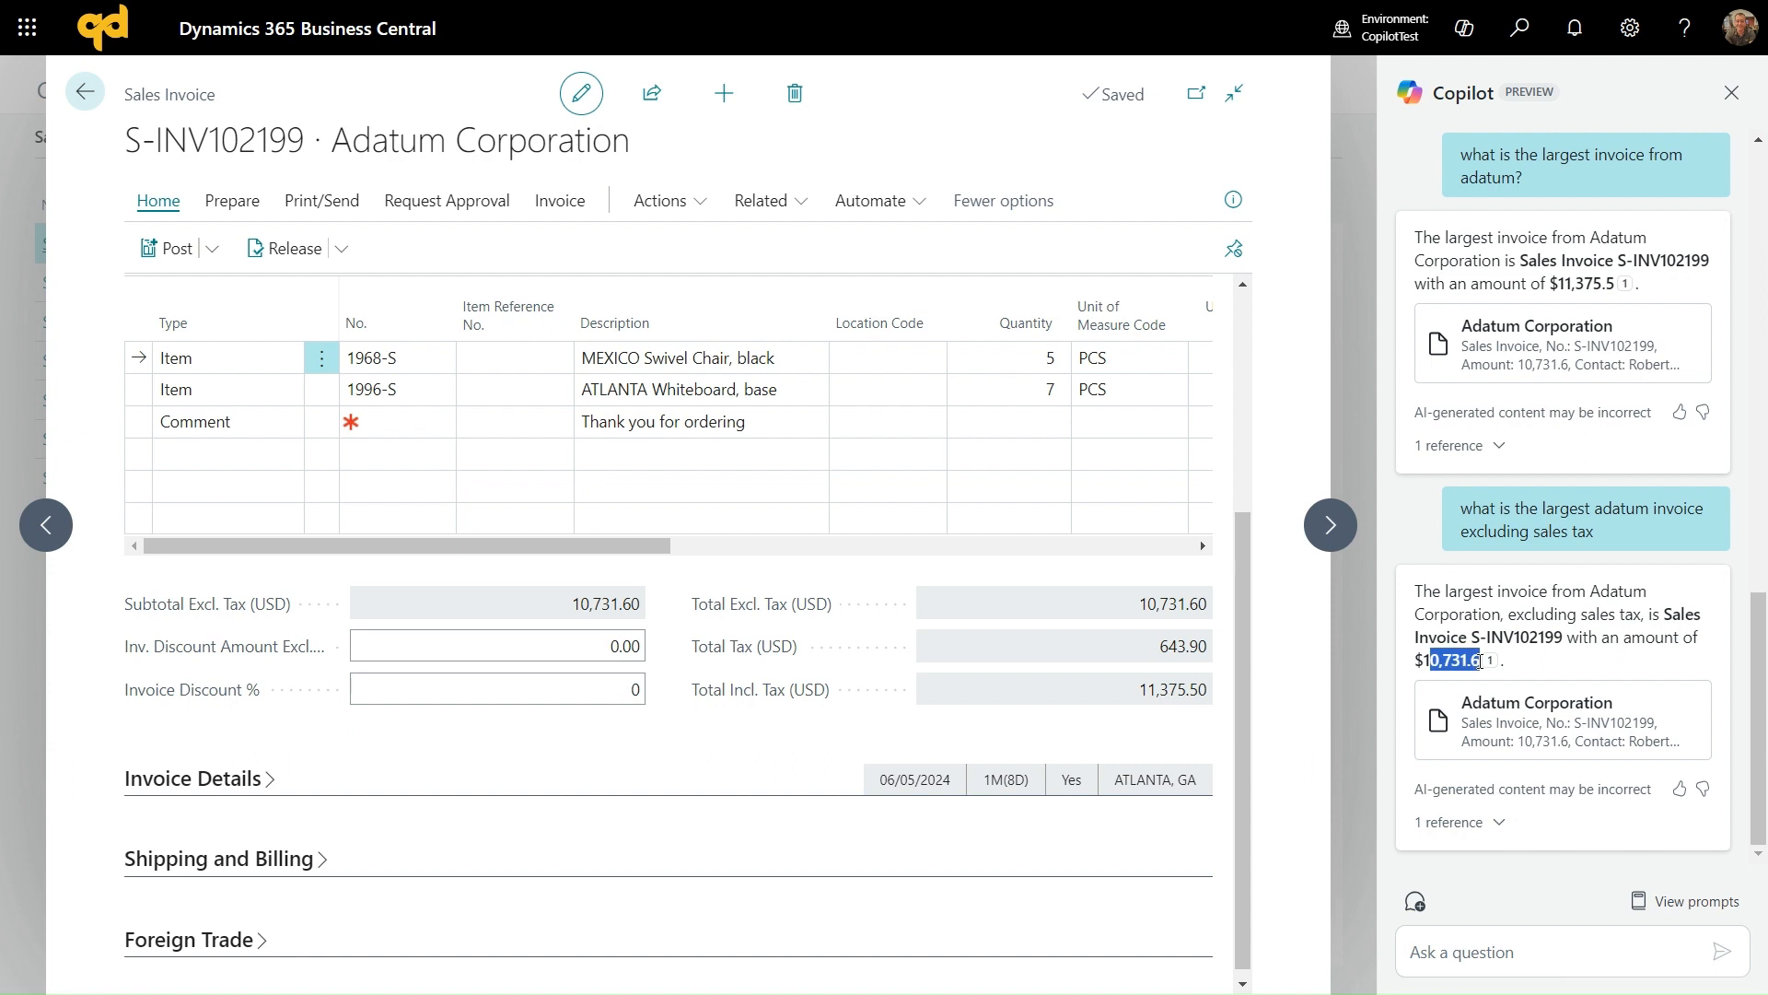
click(1480, 660)
Start a new Copilot chat and review the answers on the best, worst paying and most profitable customers and the invoice profit
click(1416, 901)
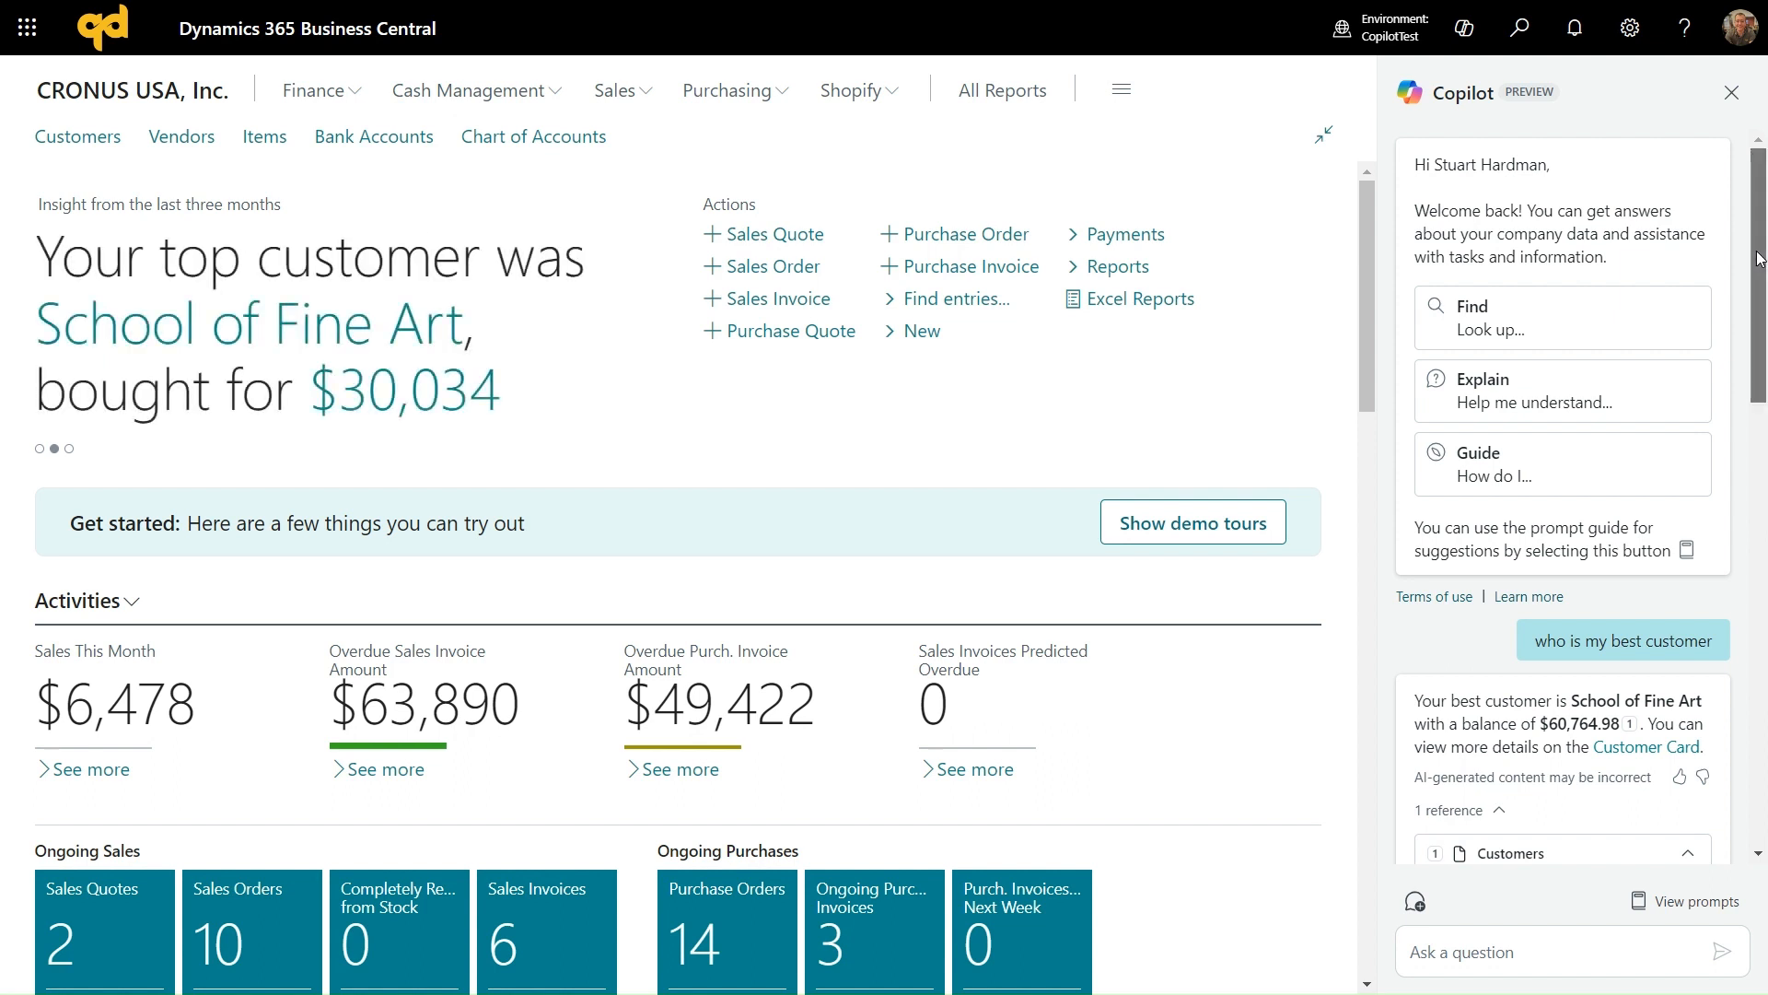
drag(1759, 258, 1759, 288)
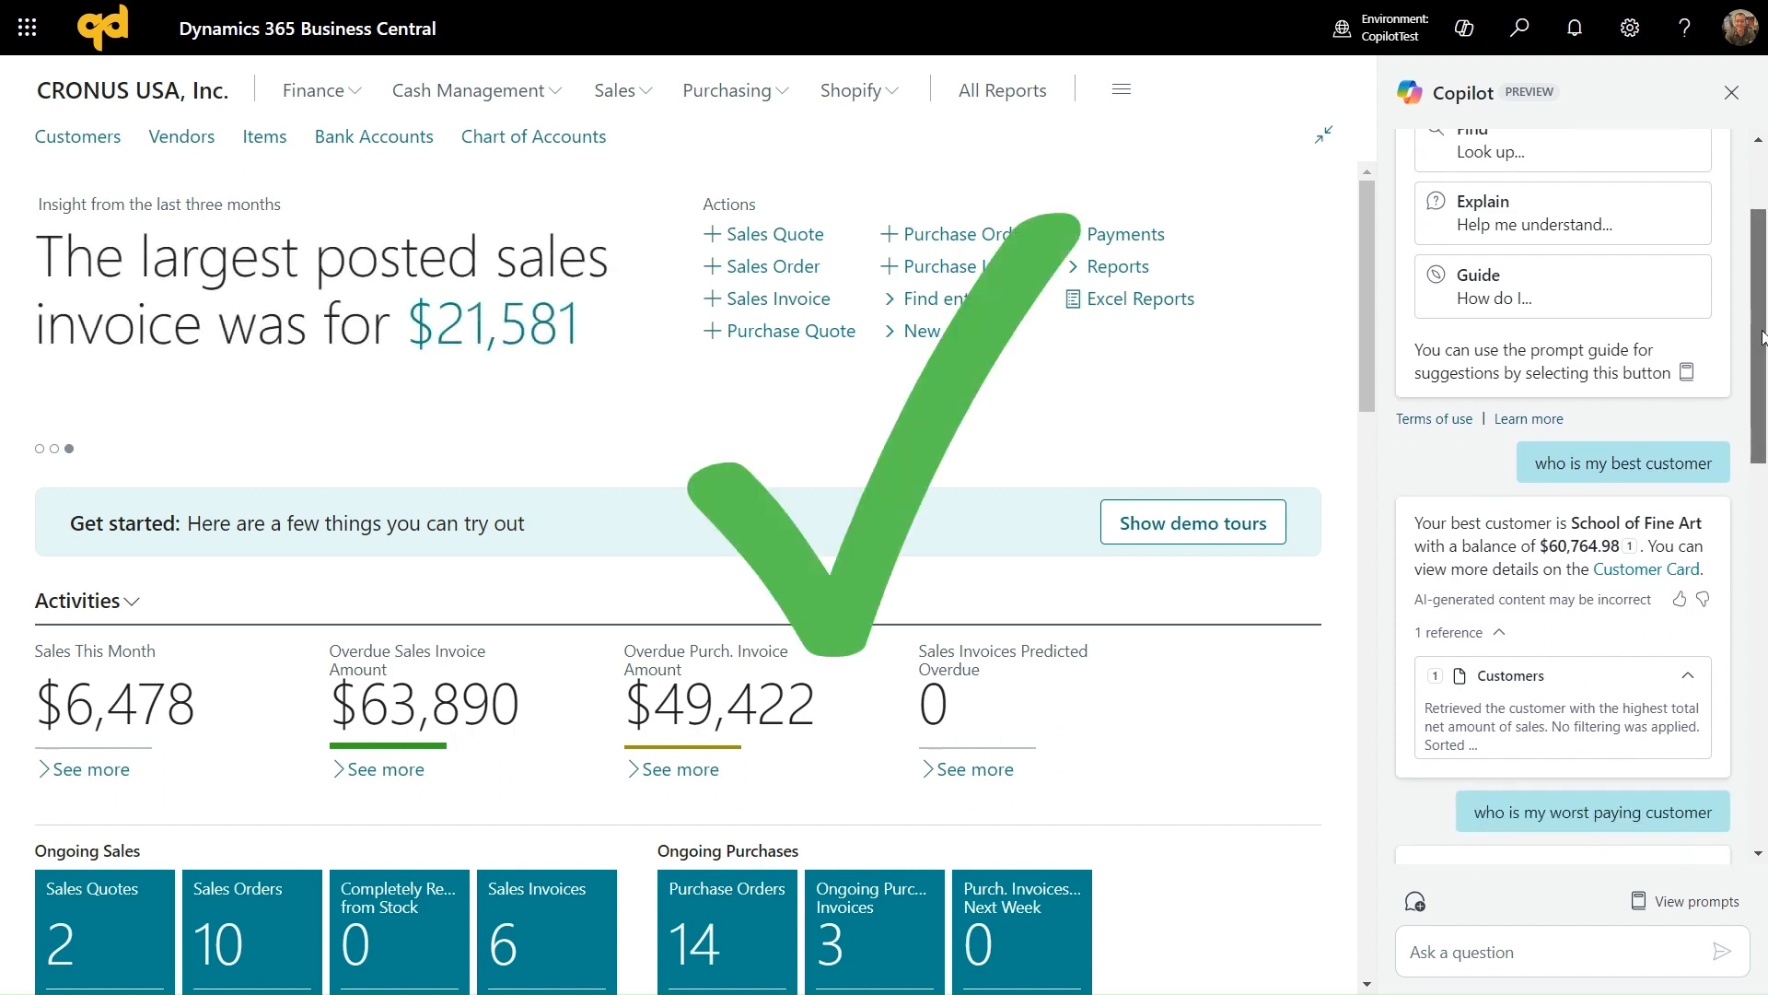
drag(1762, 337, 1756, 430)
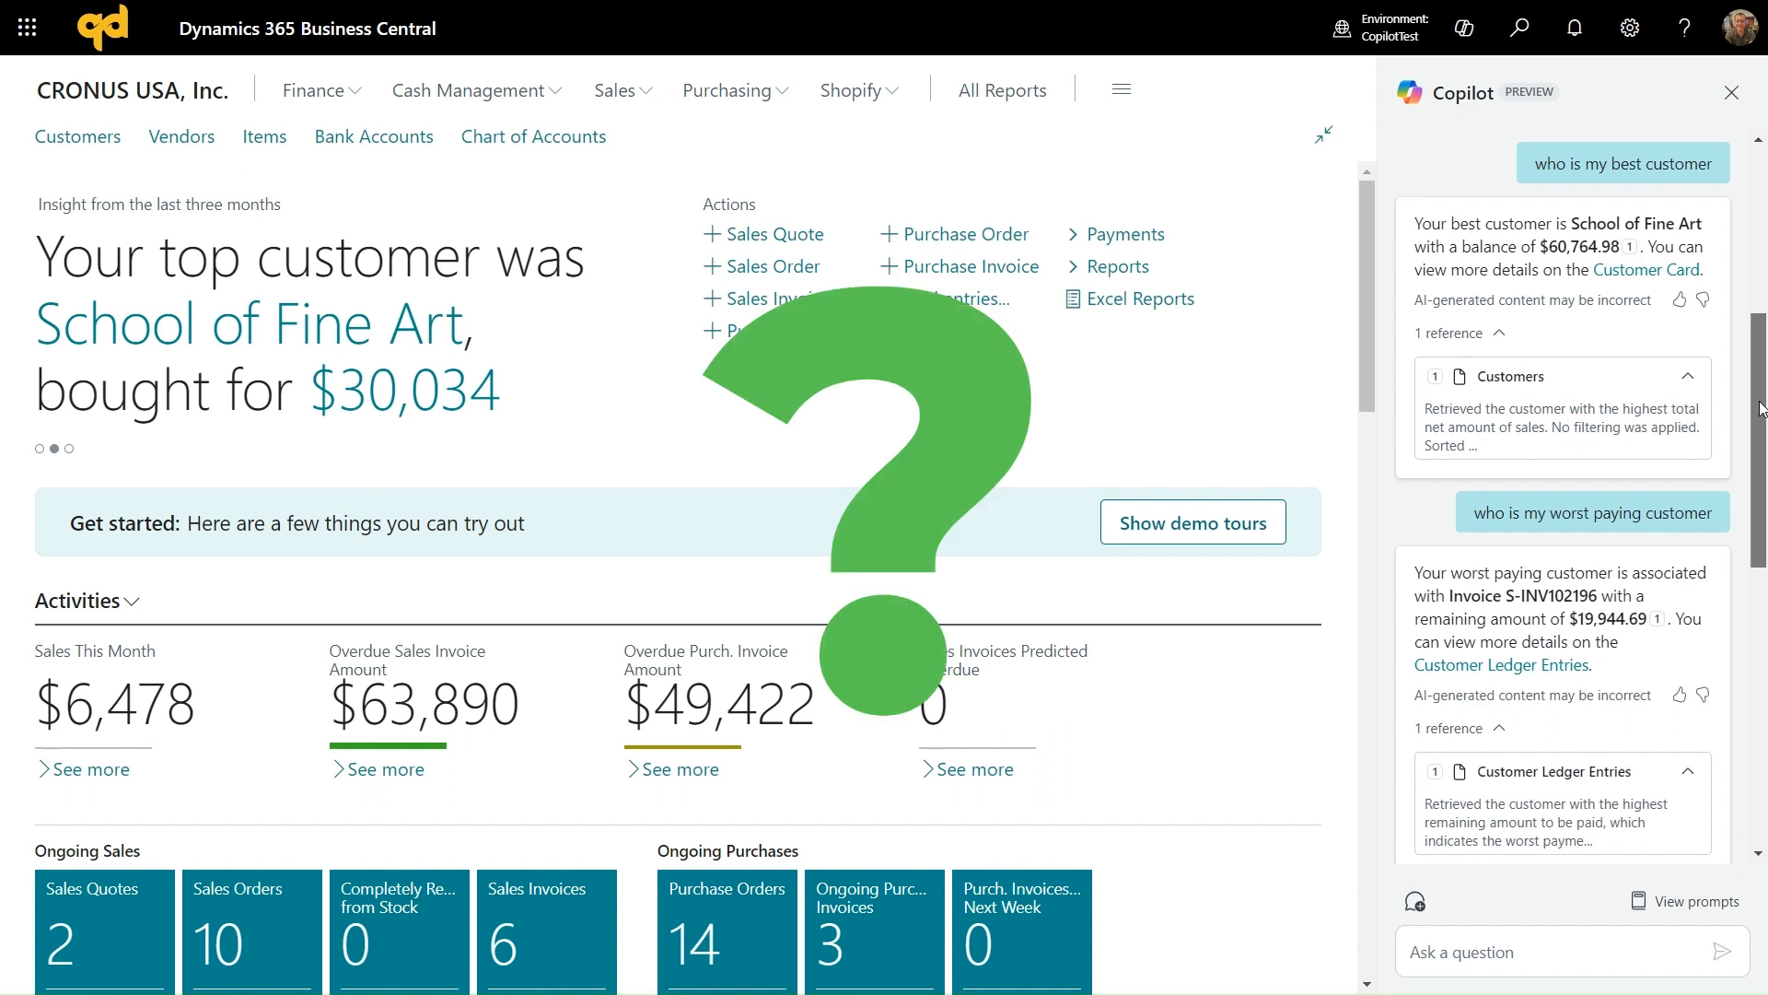
drag(1759, 408, 1740, 550)
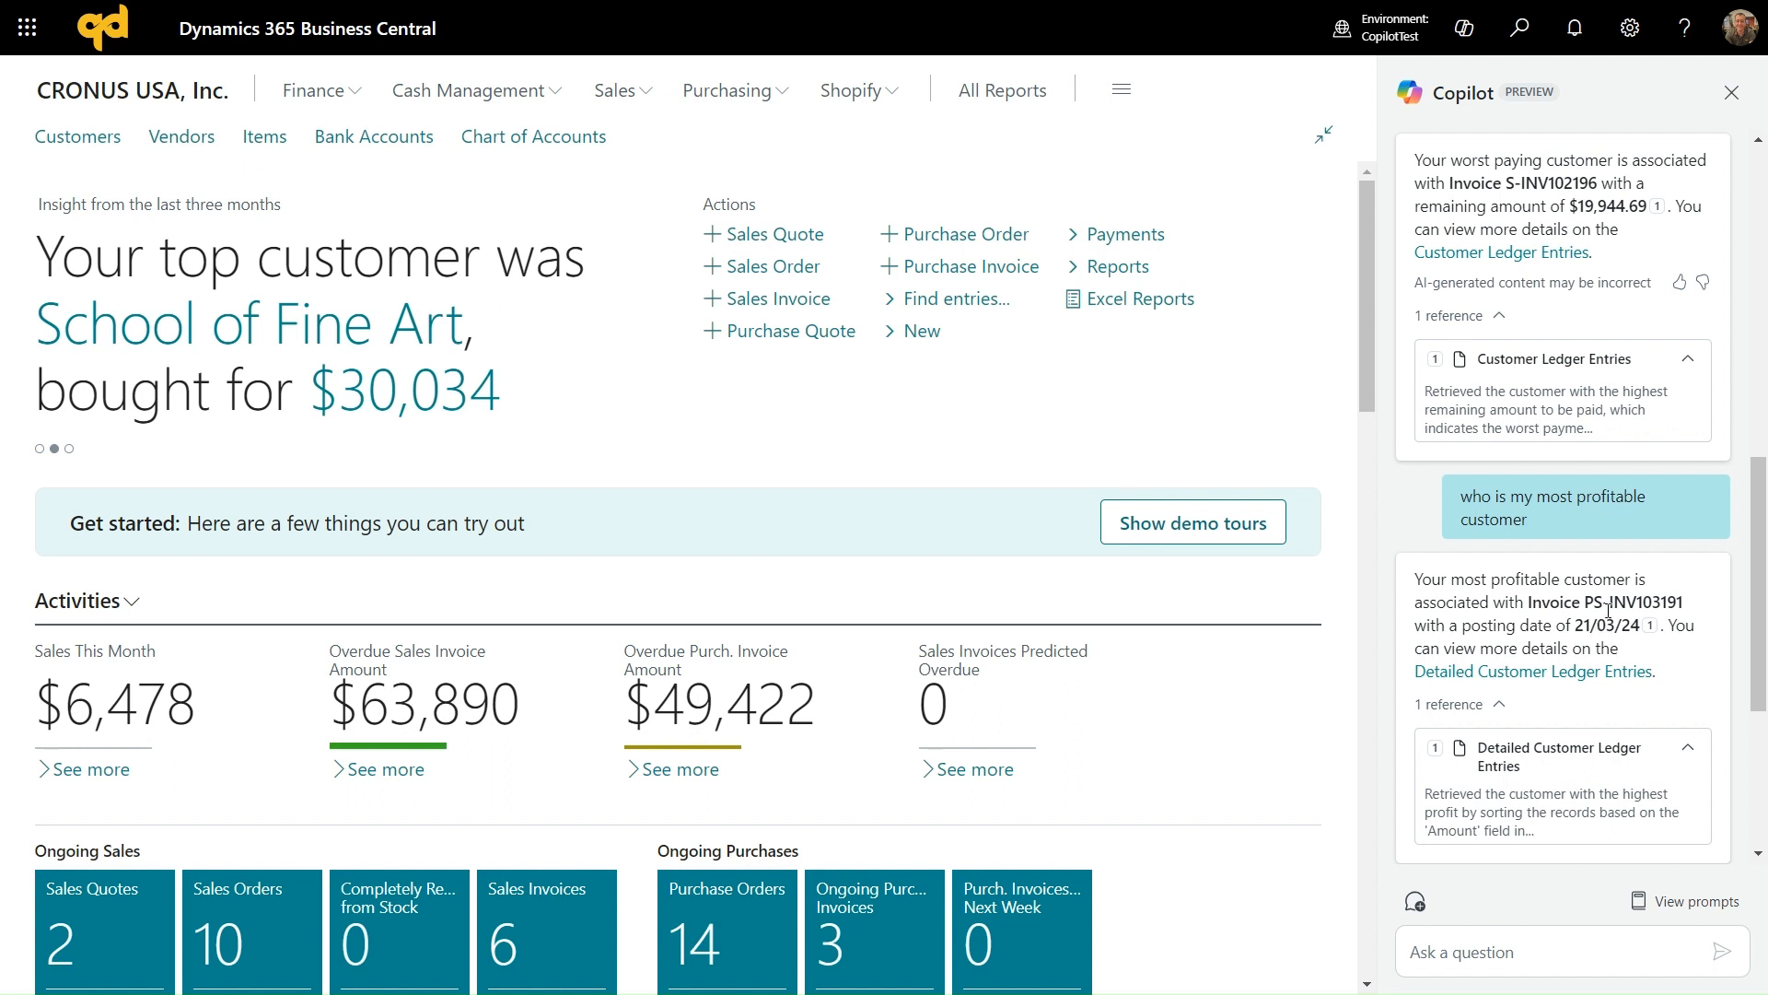
drag(1761, 498, 1761, 635)
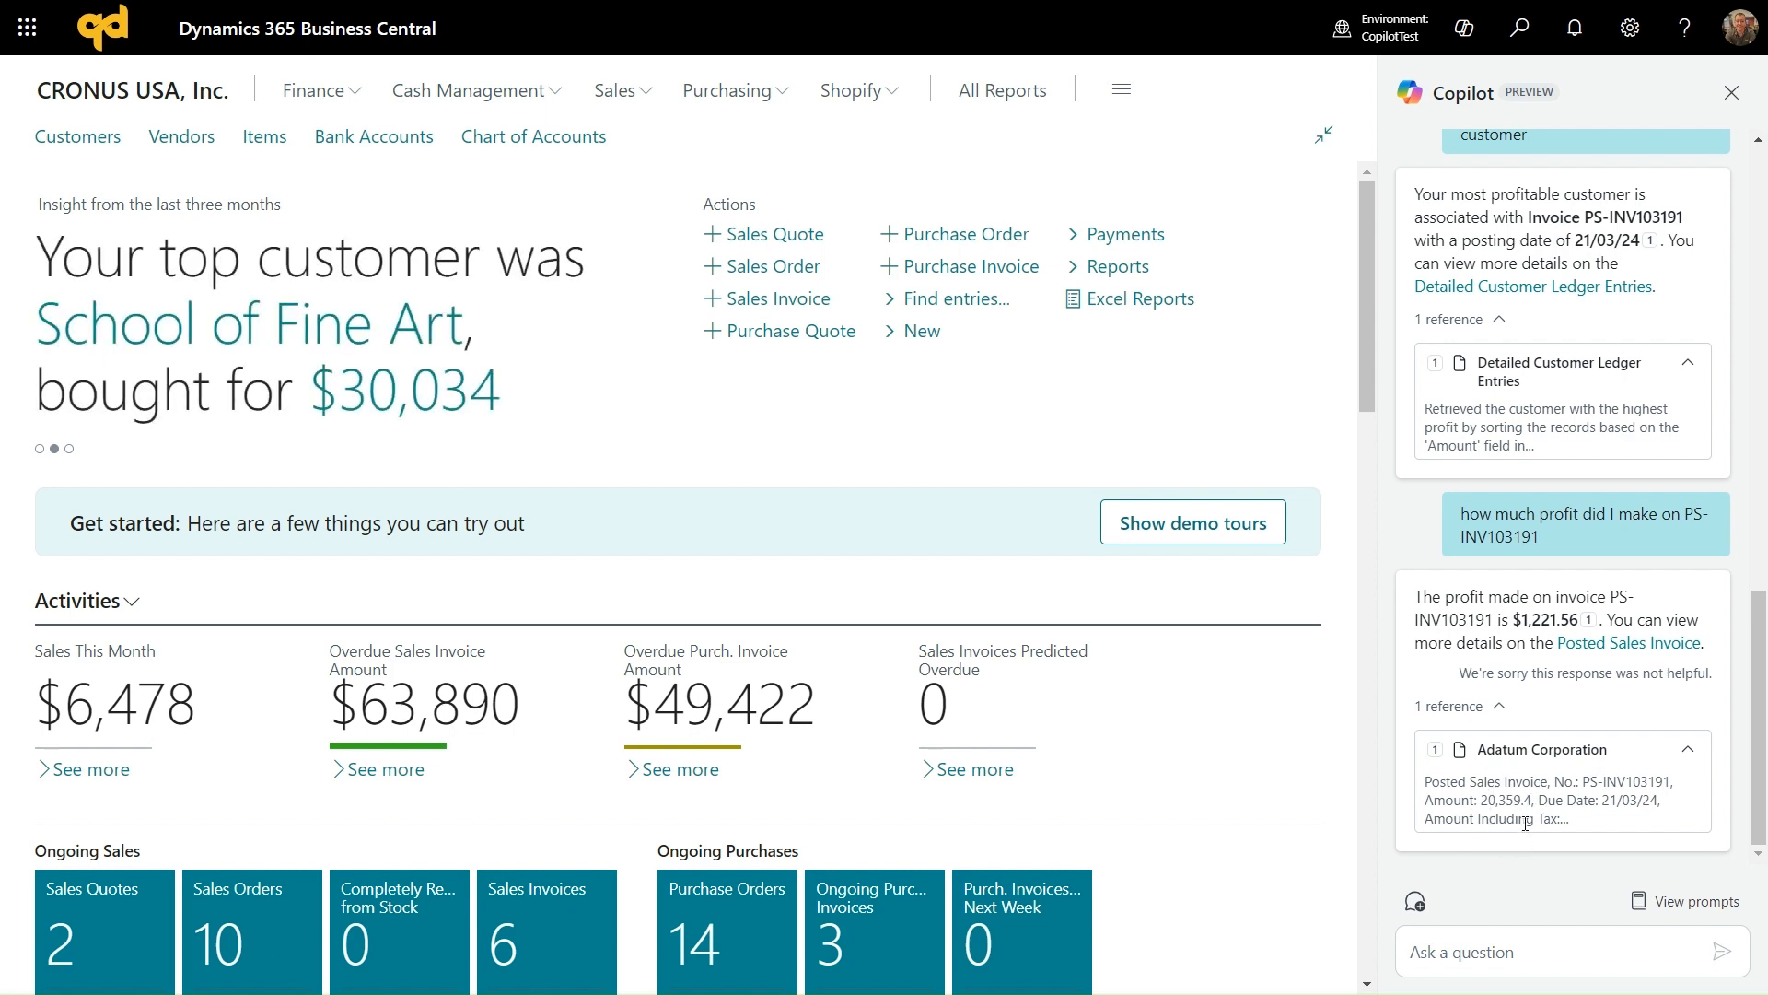
Open the posted sales invoice linked in Copilot's profit answer and display its statistics
click(1616, 648)
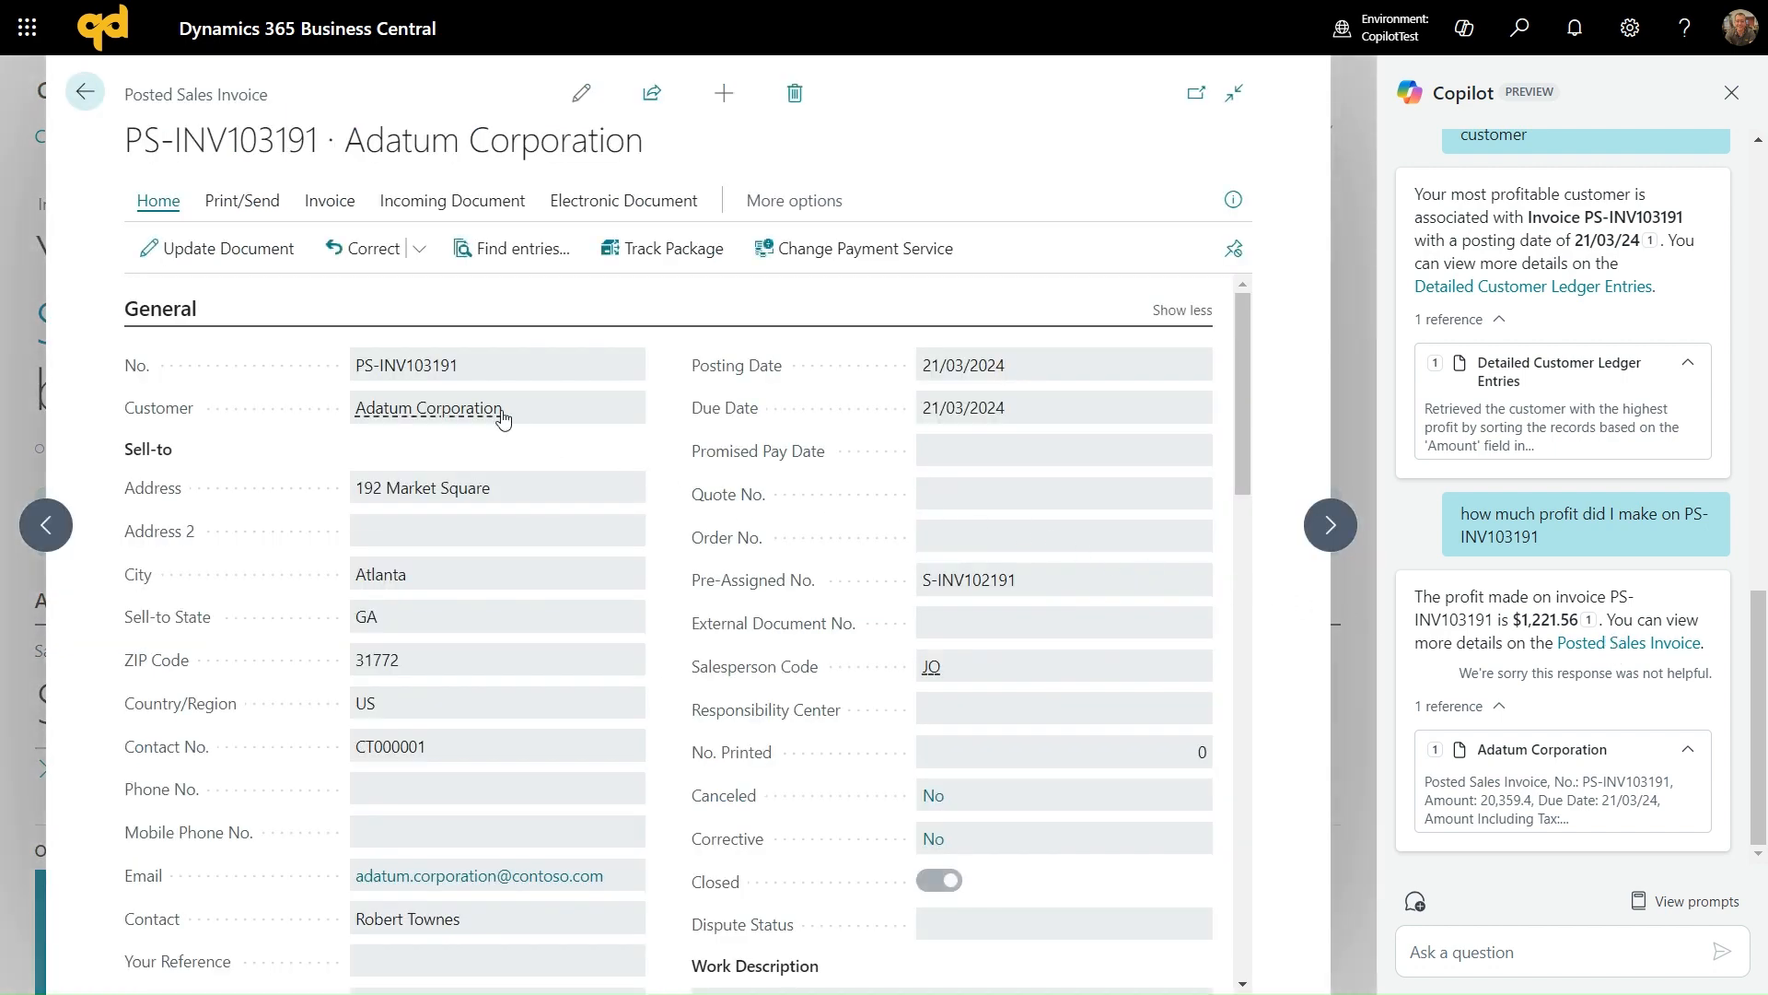
click(330, 201)
click(346, 264)
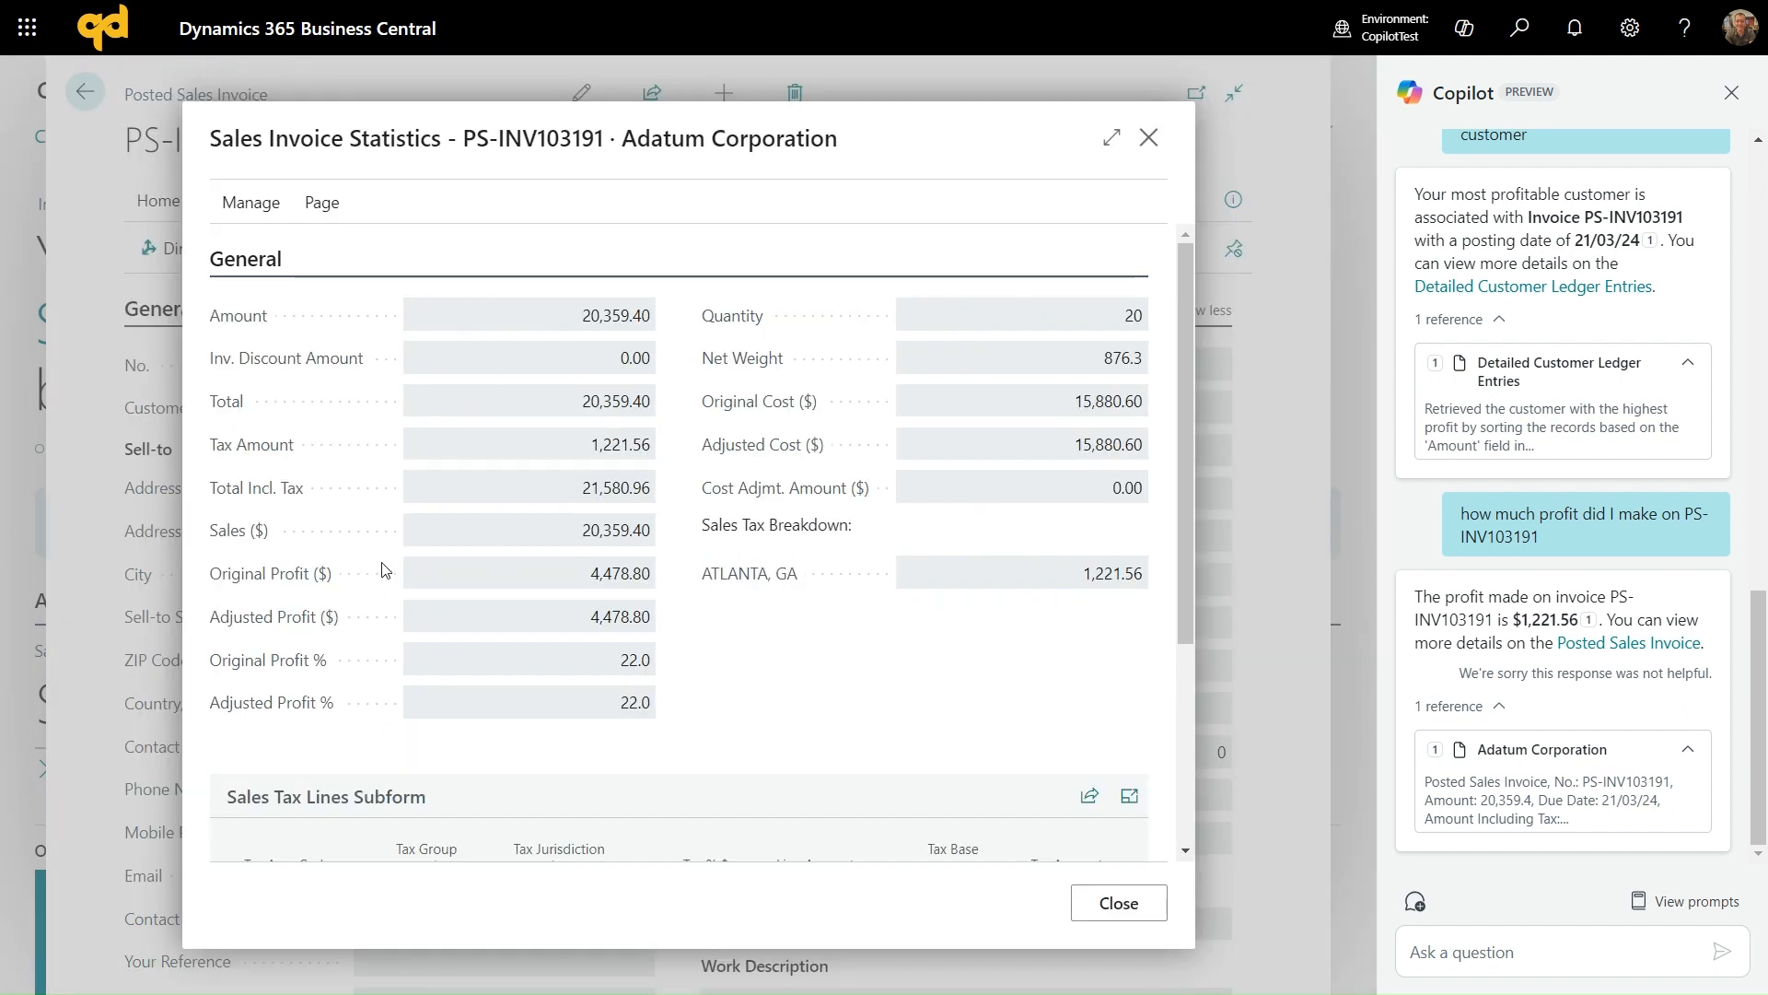
Compare the profit amount in Copilot's answer with the invoice's adjusted profit and its Atlanta, GA sales tax
drag(588, 582, 659, 637)
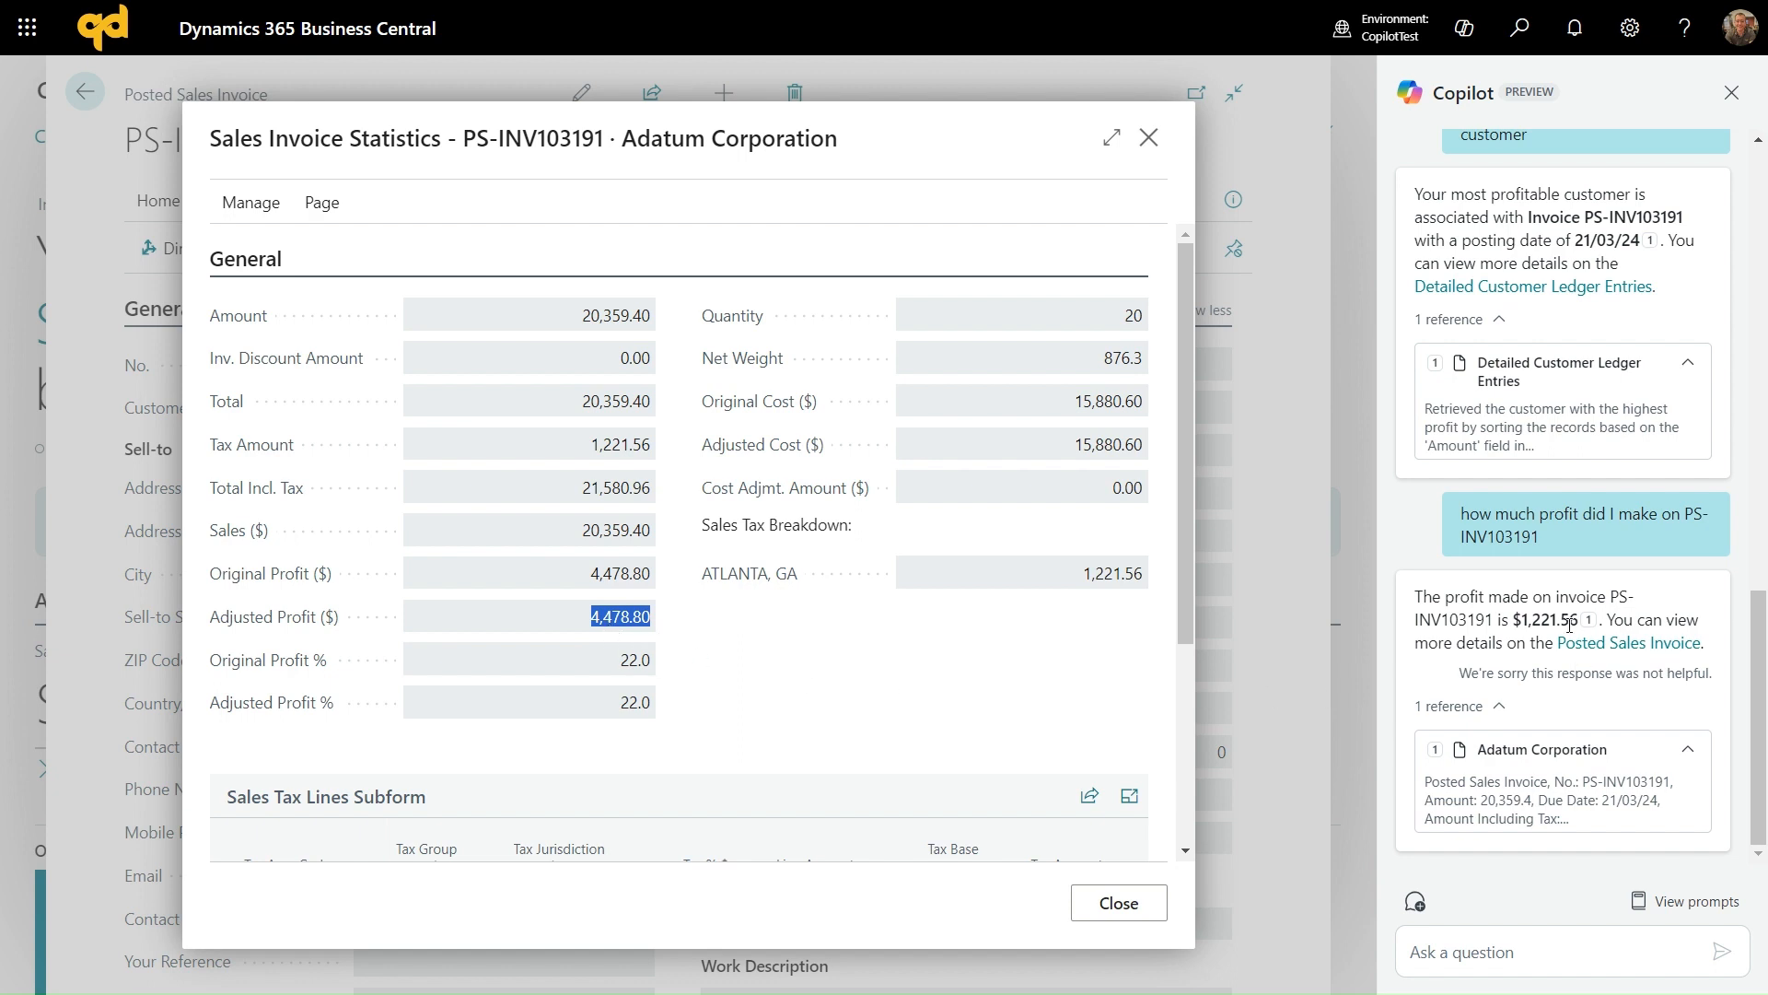
click(1515, 622)
drag(1515, 621, 1581, 627)
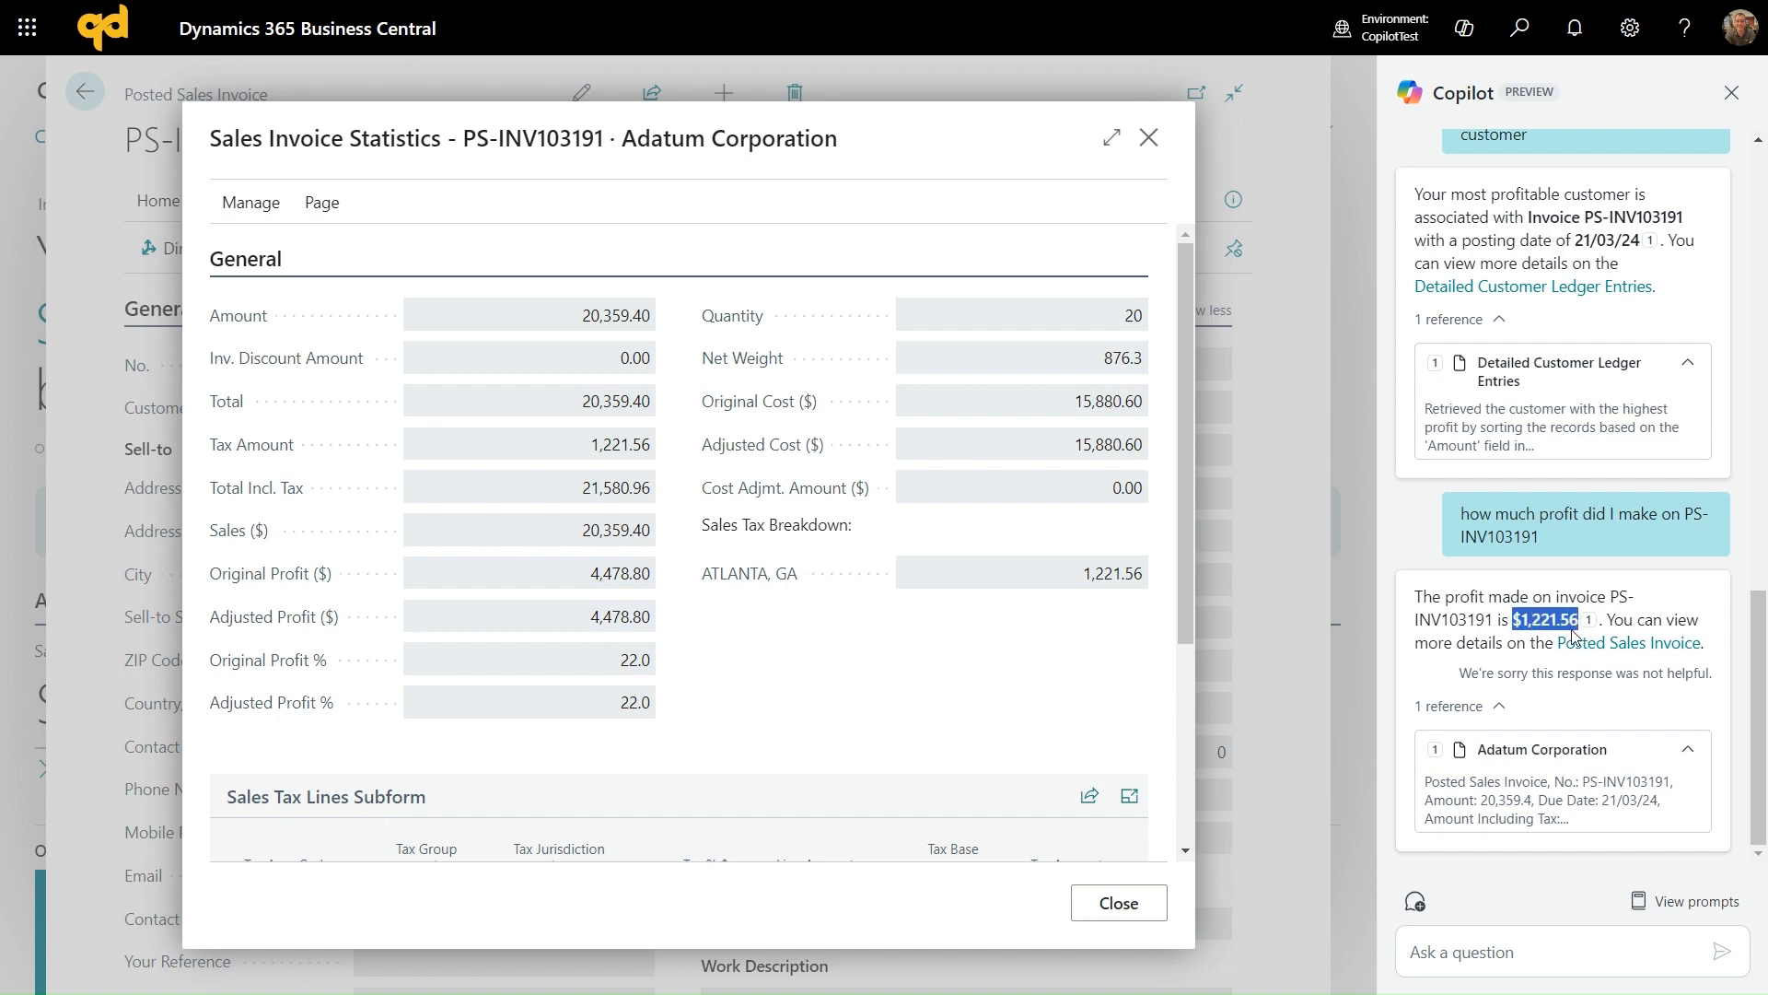
drag(1044, 574, 1152, 579)
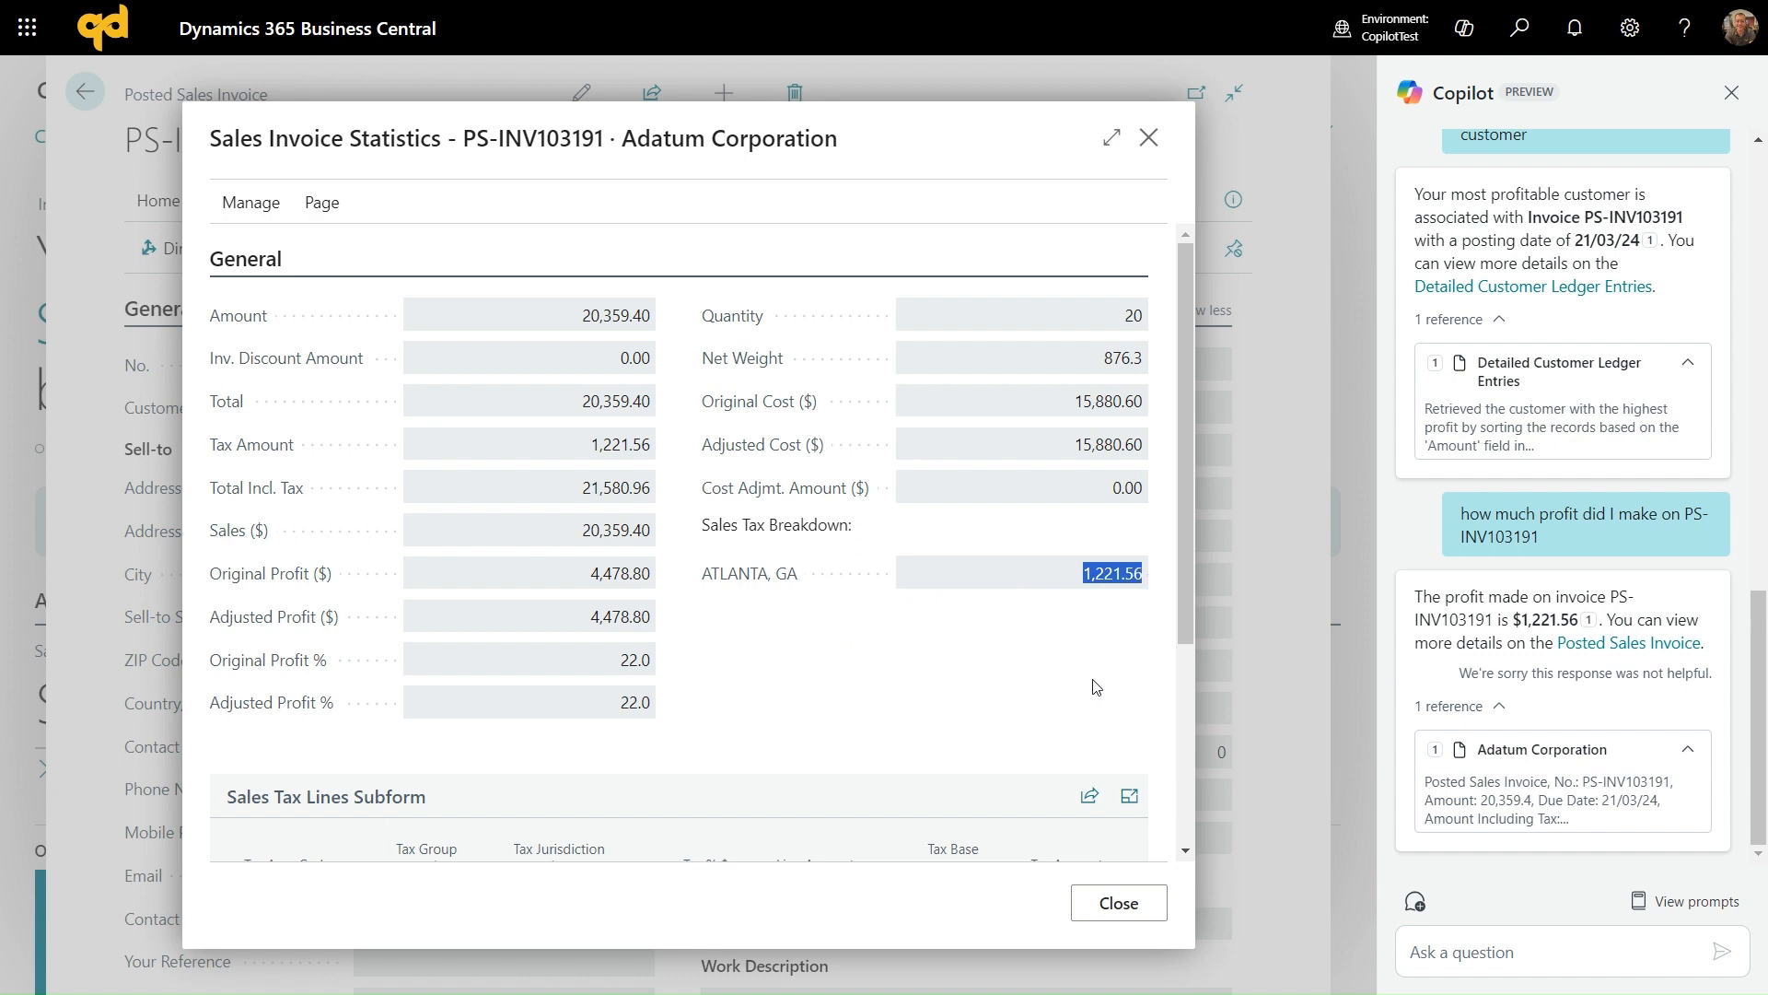